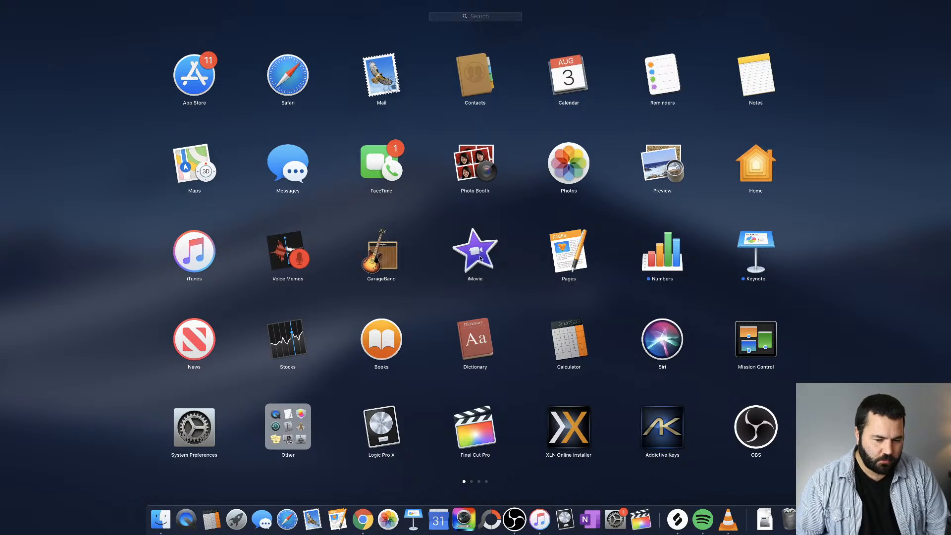
# Open iMovie and look through its Media and Theater areas, ending at the project list
pyautogui.click(479, 254)
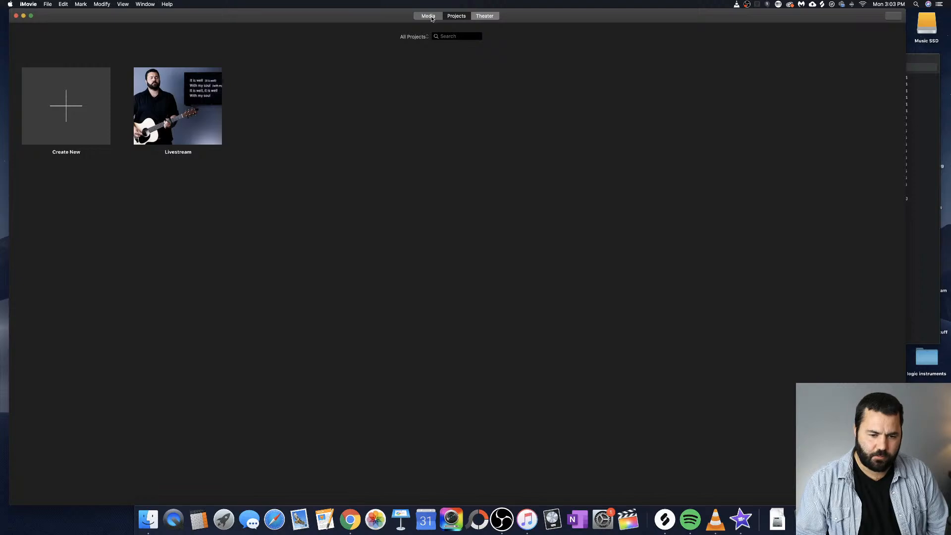
pyautogui.click(429, 17)
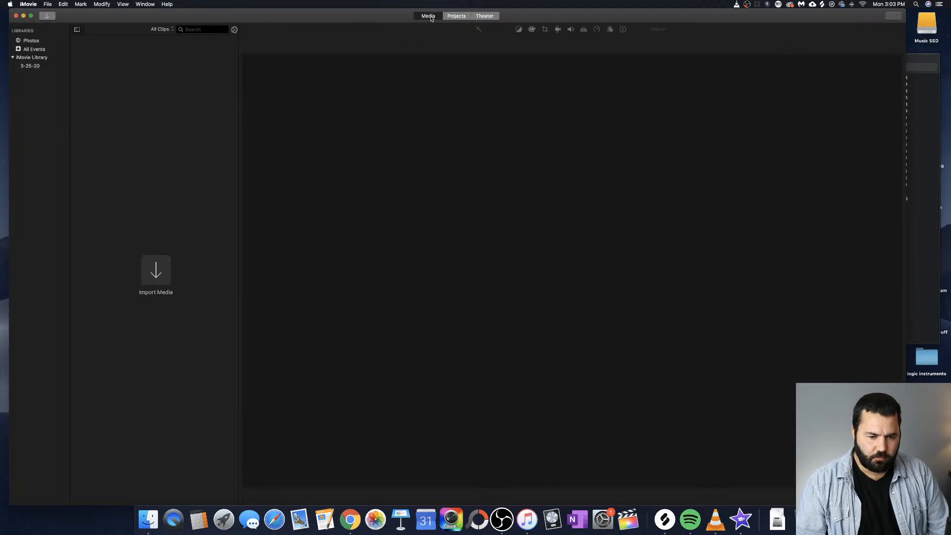
pyautogui.click(494, 18)
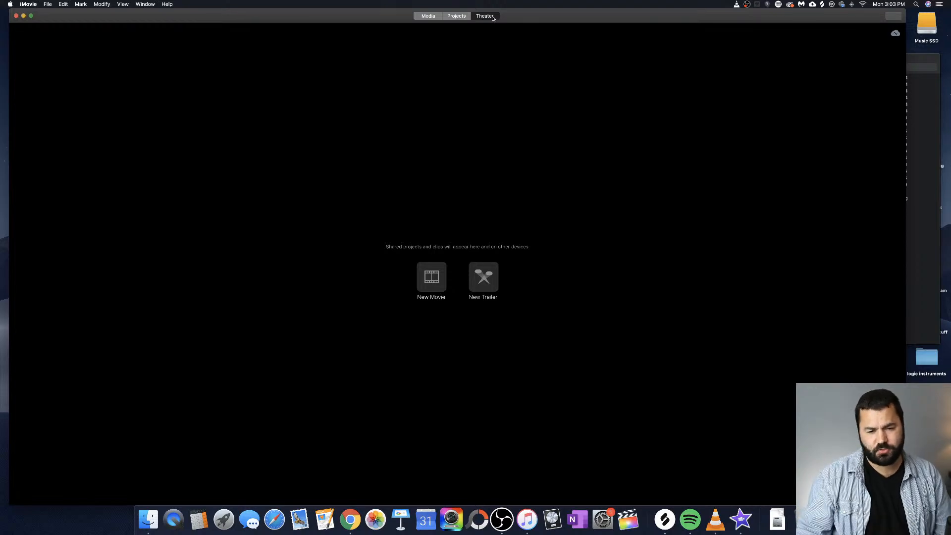
pyautogui.click(458, 18)
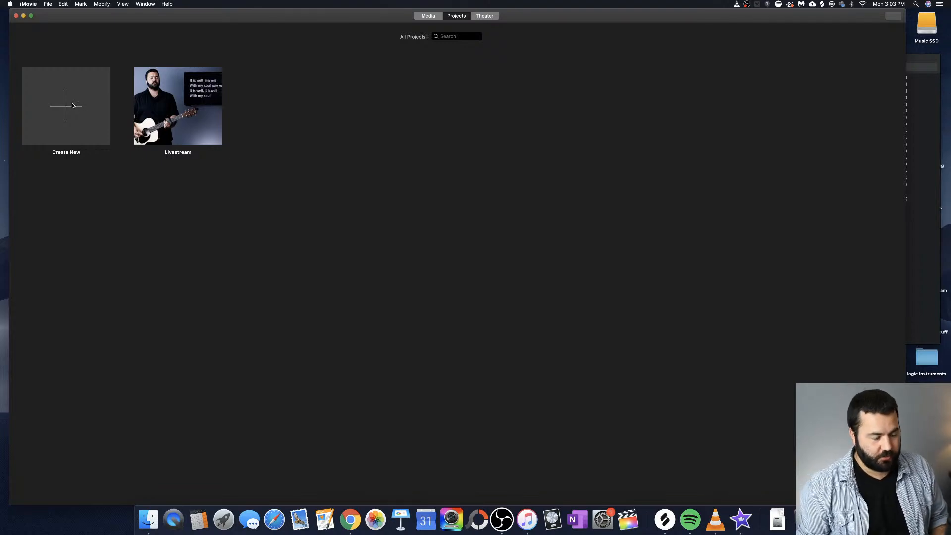
# Create a new movie project, save it as My Movie and return to the project list
pyautogui.click(69, 108)
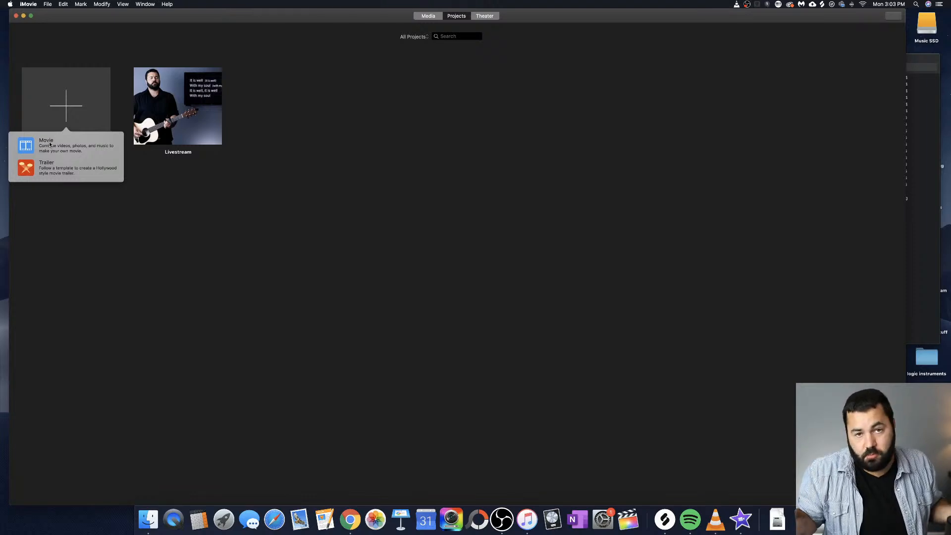
pyautogui.click(50, 144)
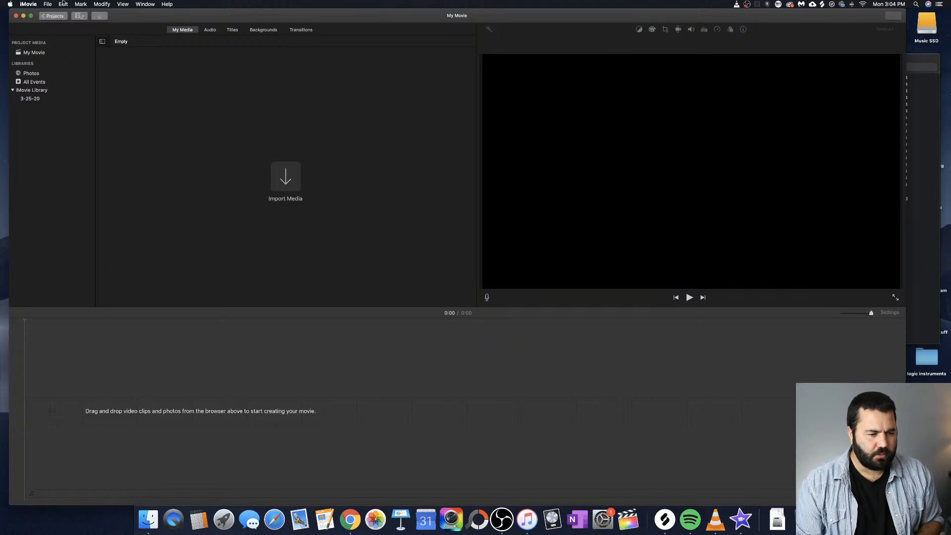
pyautogui.click(54, 16)
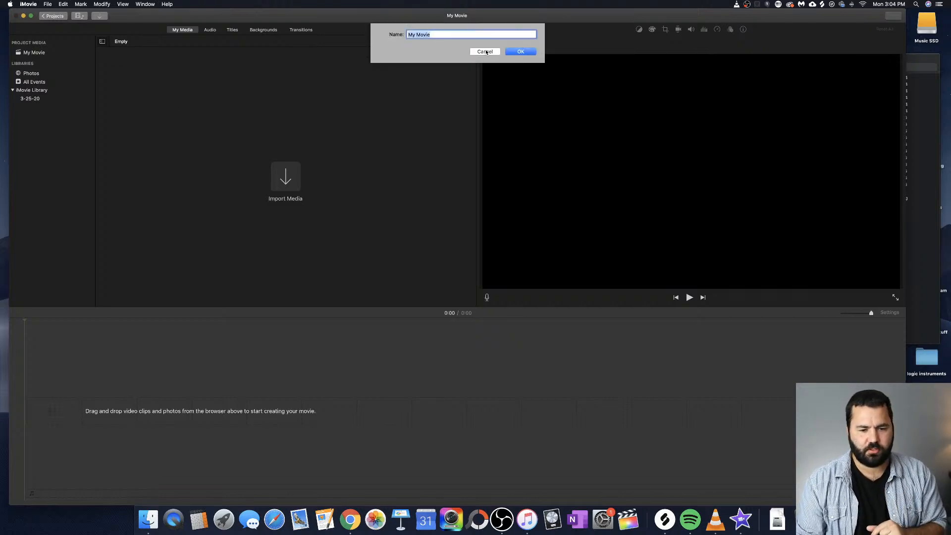
pyautogui.click(487, 52)
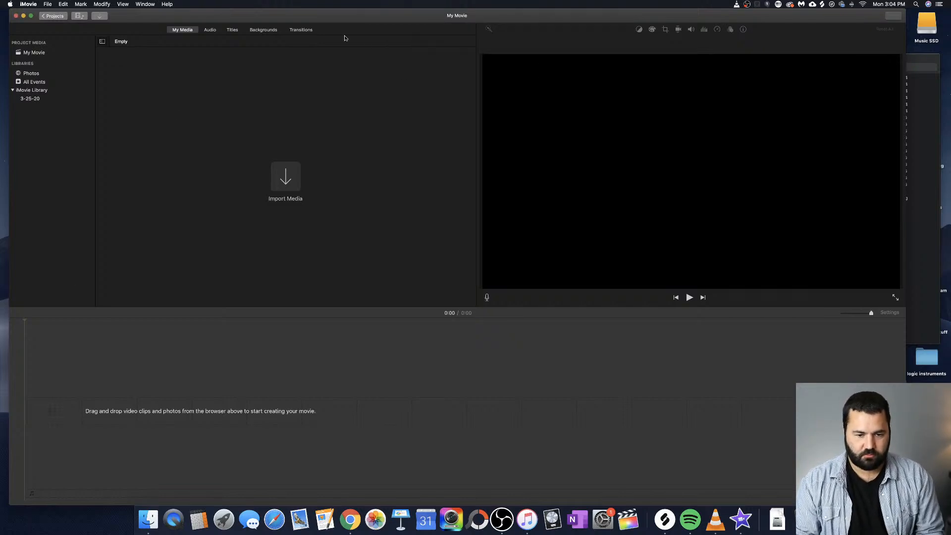
pyautogui.click(54, 16)
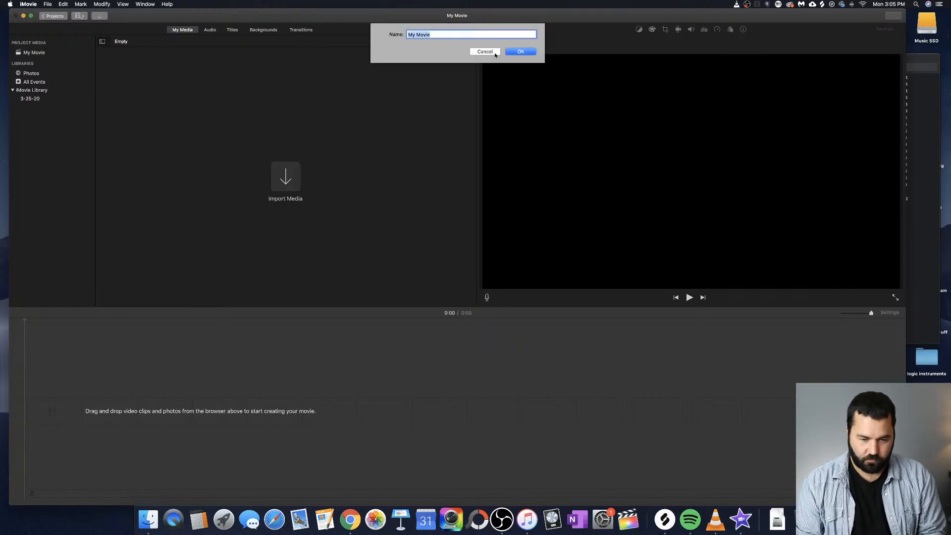
pyautogui.click(521, 51)
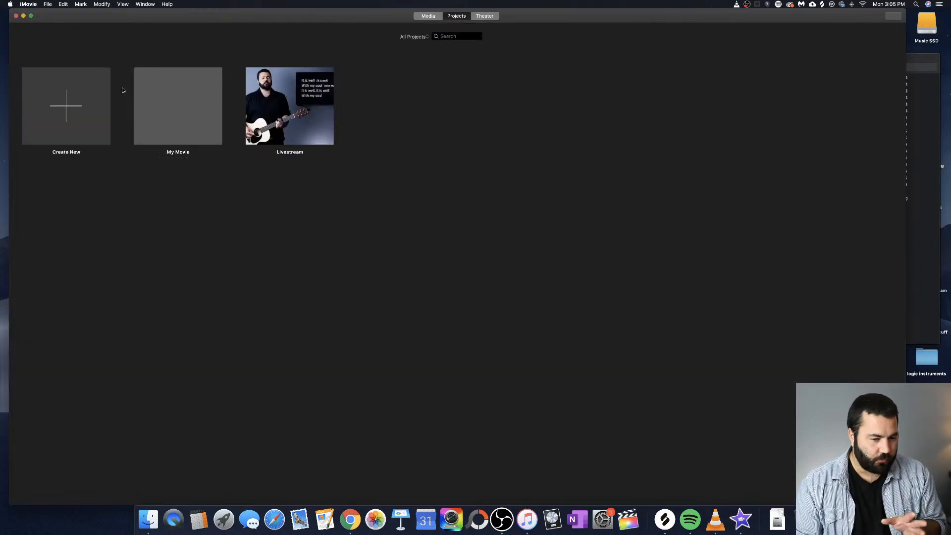
# Create another movie project and show its own project media
pyautogui.click(81, 91)
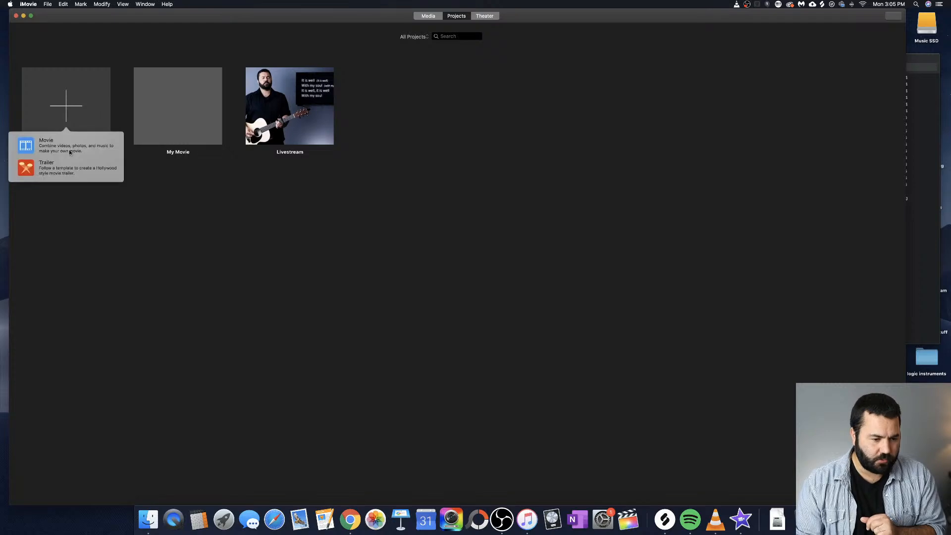
pyautogui.click(71, 154)
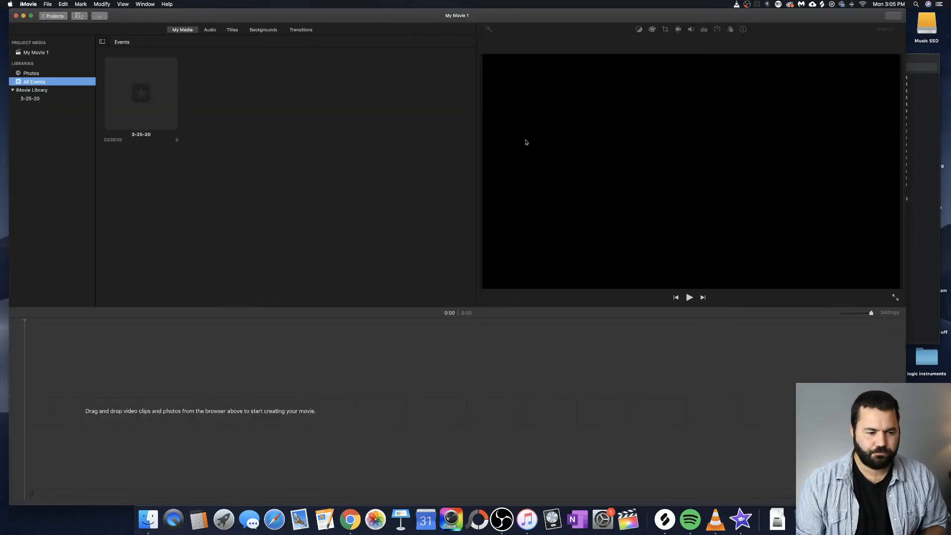
pyautogui.click(59, 54)
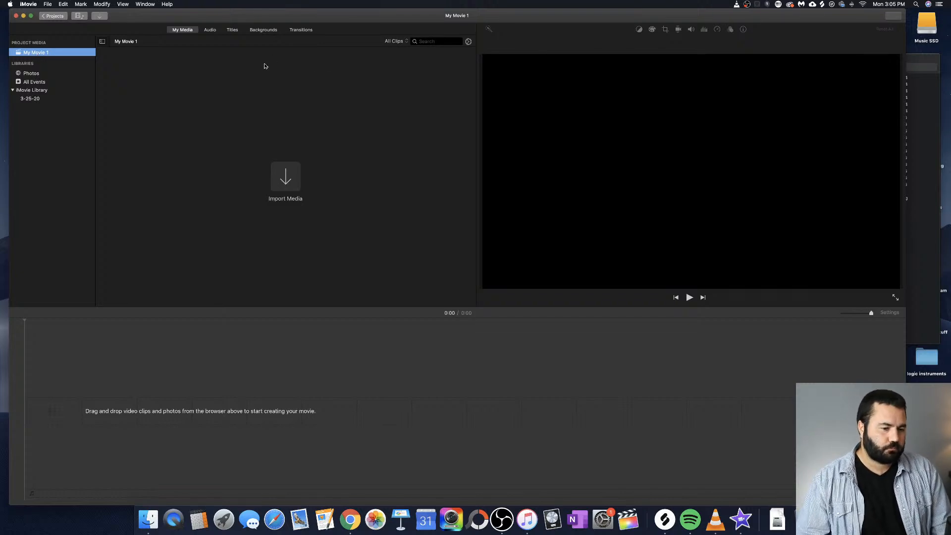
# Move the iMovie window aside and narrow it to uncover the file columns of the Finder window behind it
pyautogui.moveTo(456, 17); pyautogui.dragTo(447, 17)
pyautogui.press('space')
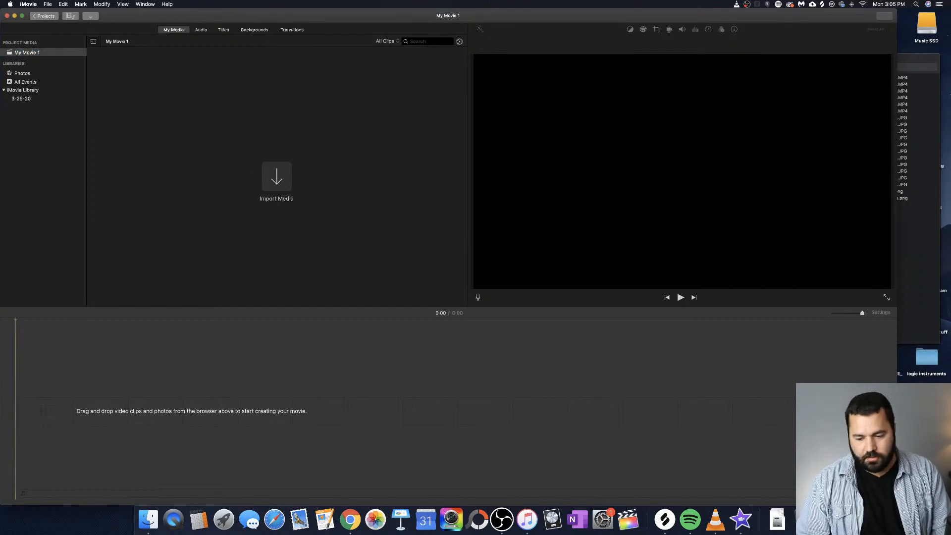
pyautogui.moveTo(896, 504); pyautogui.dragTo(697, 490)
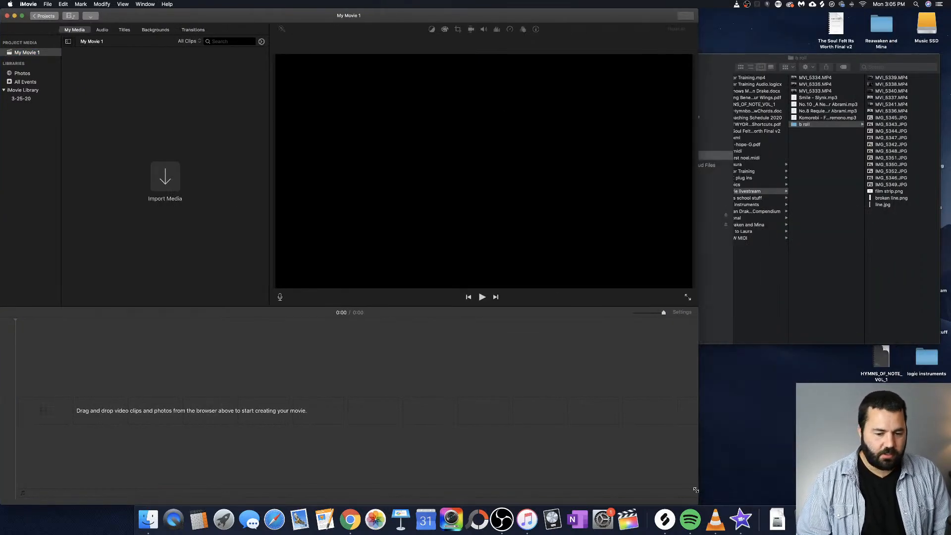
# Import the video clips MVI_5340.MP4 and MVI_5341.MP4 from the Finder folder b roll into the iMovie project media
pyautogui.click(716, 62)
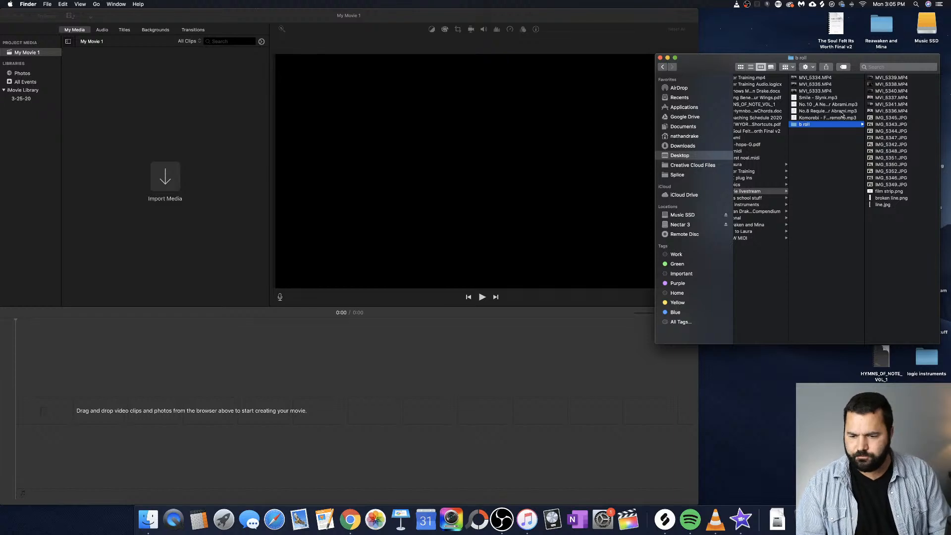
pyautogui.click(830, 92)
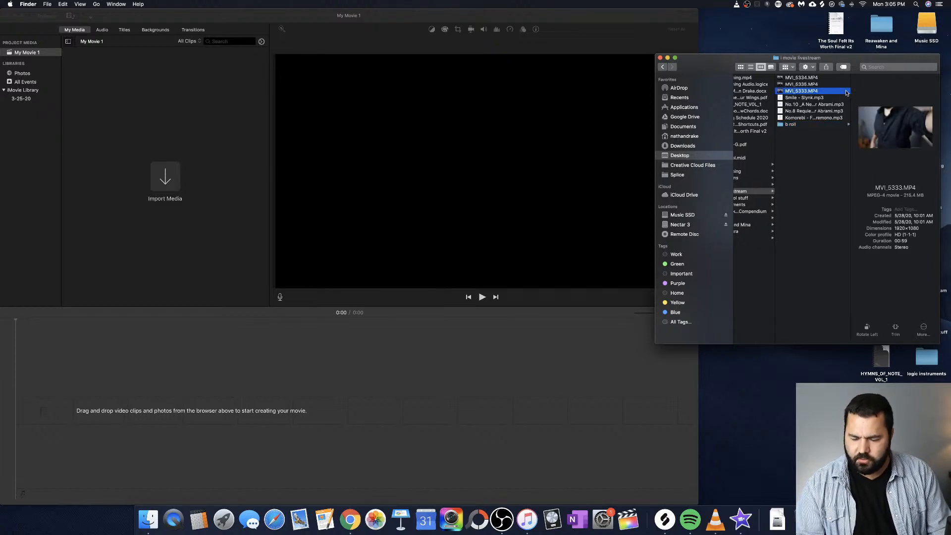
pyautogui.click(814, 125)
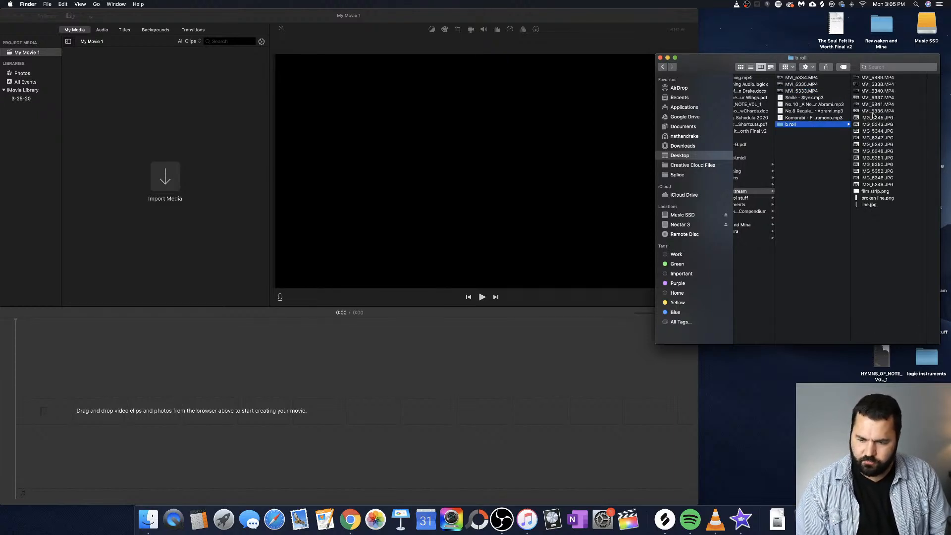
pyautogui.click(890, 93)
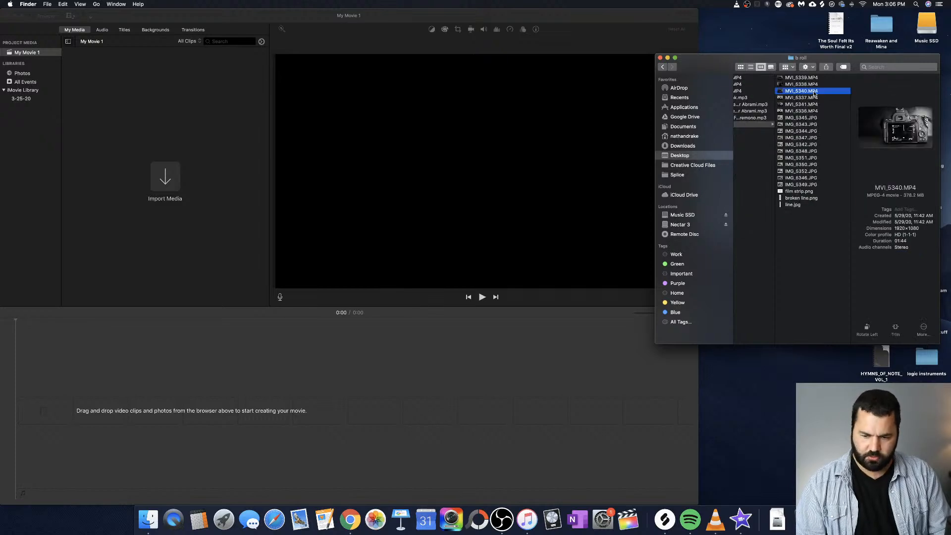
pyautogui.moveTo(815, 92); pyautogui.dragTo(169, 181)
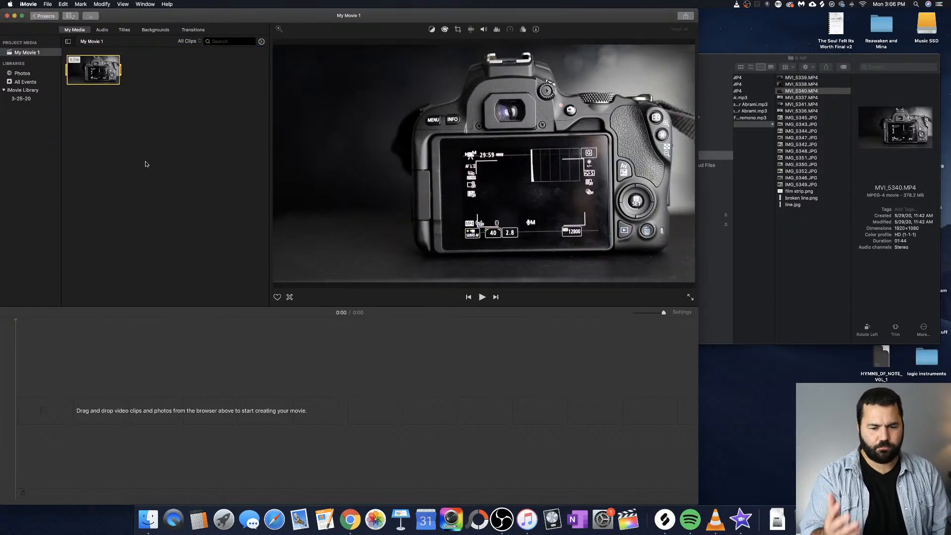
pyautogui.click(835, 105)
pyautogui.moveTo(836, 107); pyautogui.dragTo(197, 141)
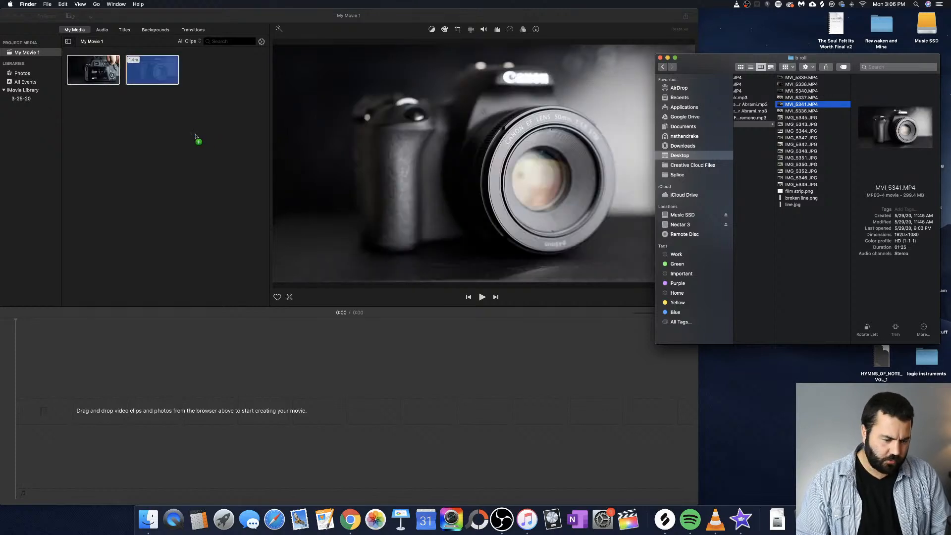
# Import the four consecutively listed photos from IMG_5344.JPG through IMG_5348.JPG into the project media
pyautogui.click(807, 131)
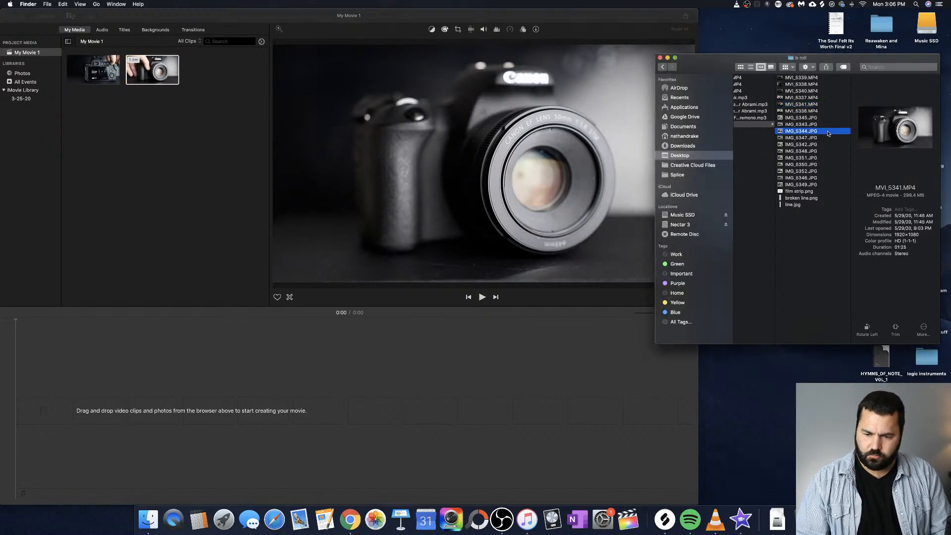
pyautogui.keyDown('shift'); pyautogui.click(831, 150); pyautogui.keyUp('shift')
pyautogui.moveTo(831, 150); pyautogui.dragTo(174, 122)
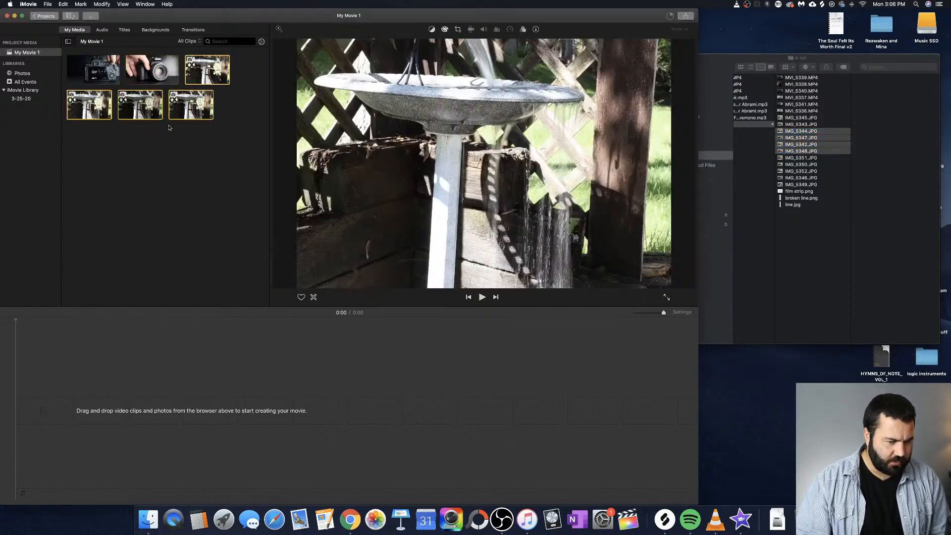
# Import the music file Komorebi - Futuremono.mp3 from the i movie livestream folder into the project media
pyautogui.hscroll(-5, 842, 128)
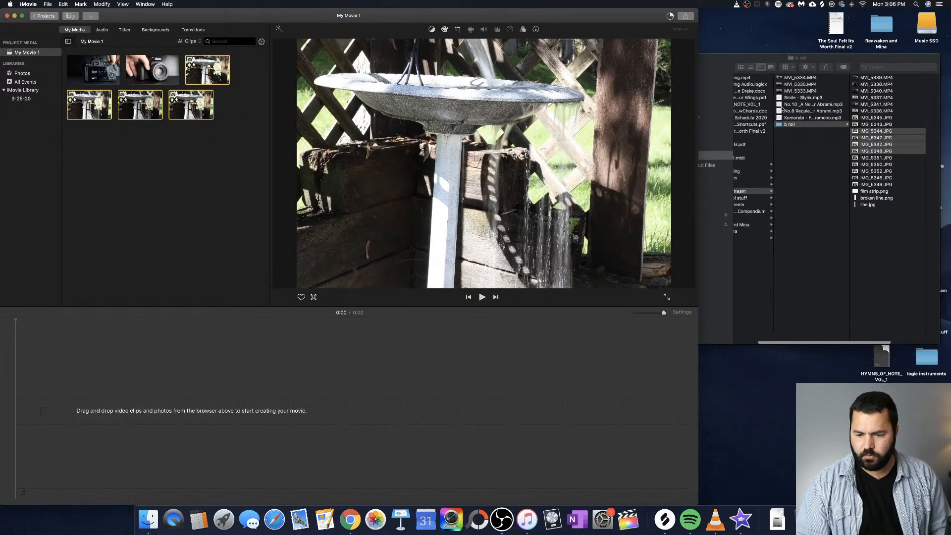
pyautogui.click(845, 118)
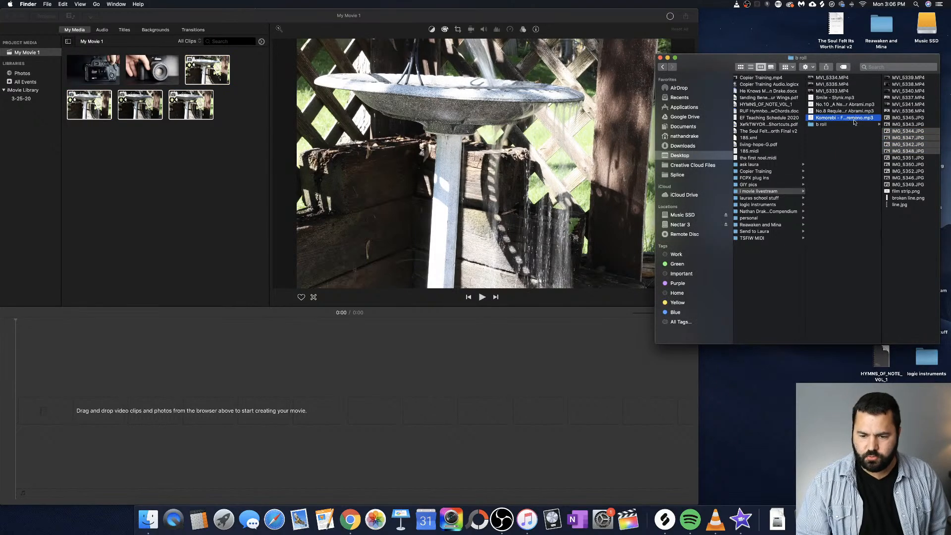
pyautogui.moveTo(817, 119); pyautogui.dragTo(170, 166)
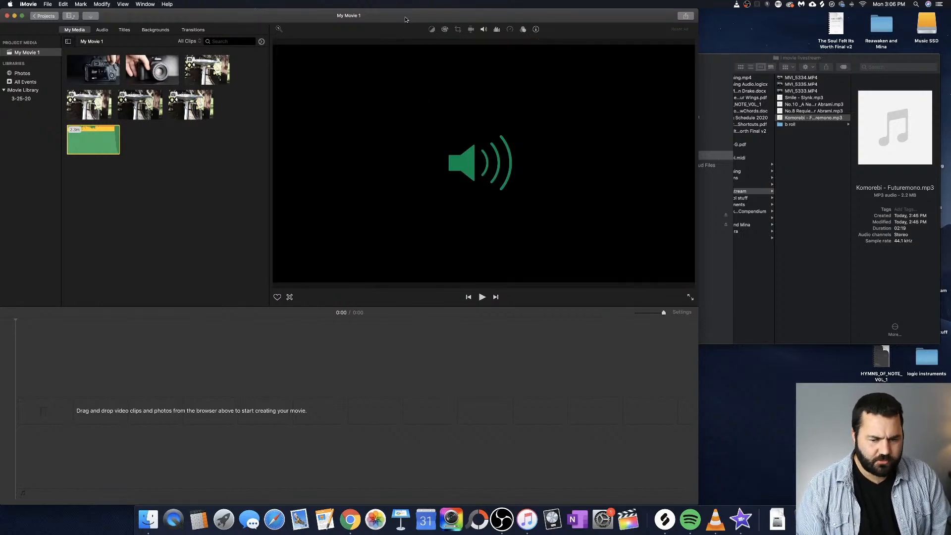
# Preview the imported camera clips and fountain photos in the project's media browser
pyautogui.moveTo(406, 19); pyautogui.dragTo(459, 19)
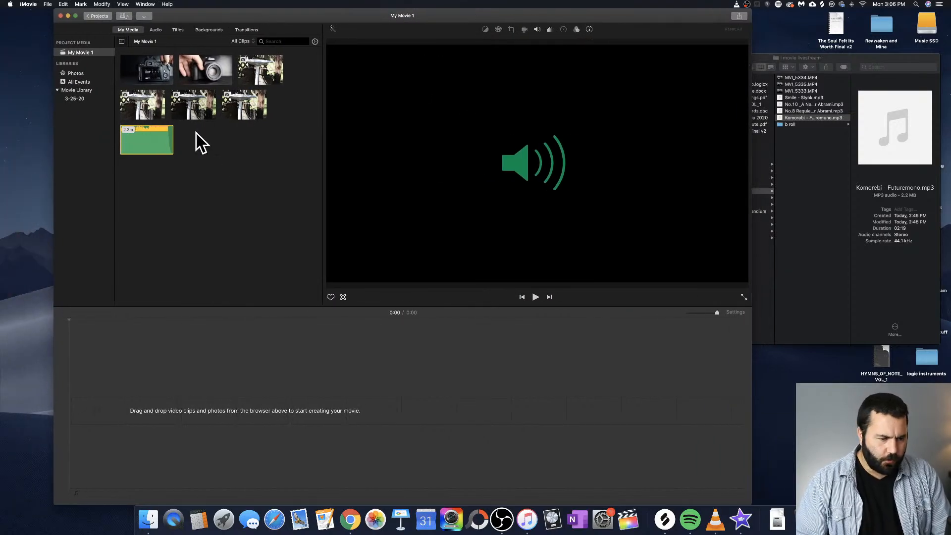
pyautogui.click(148, 70)
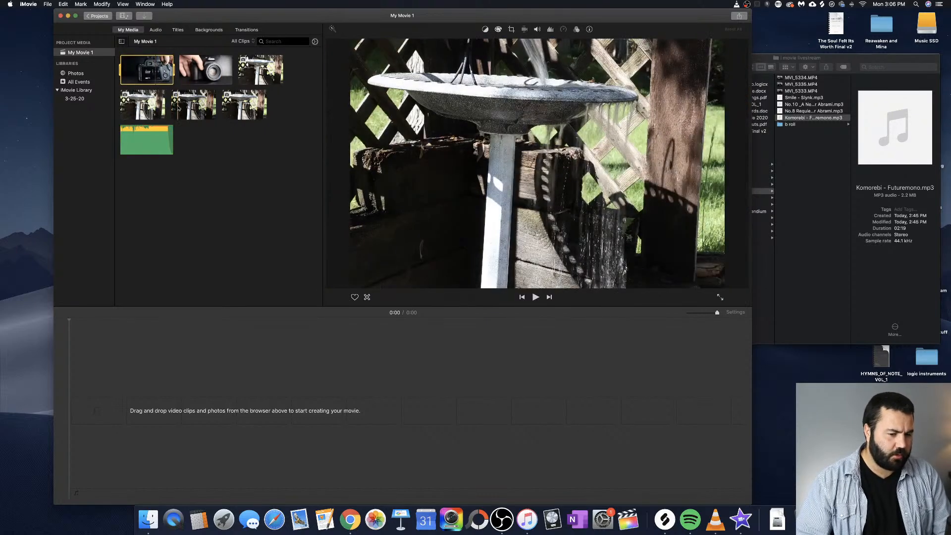
pyautogui.click(848, 61)
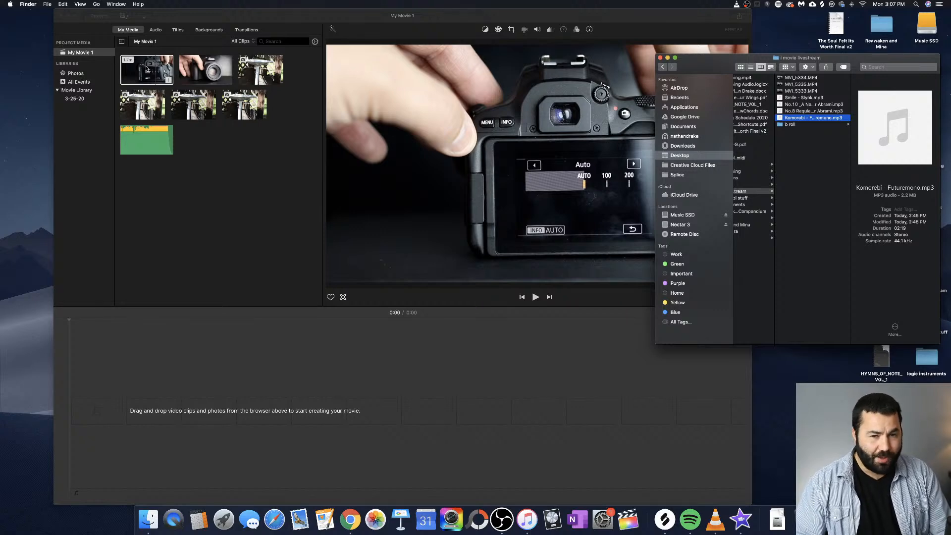
pyautogui.click(219, 81)
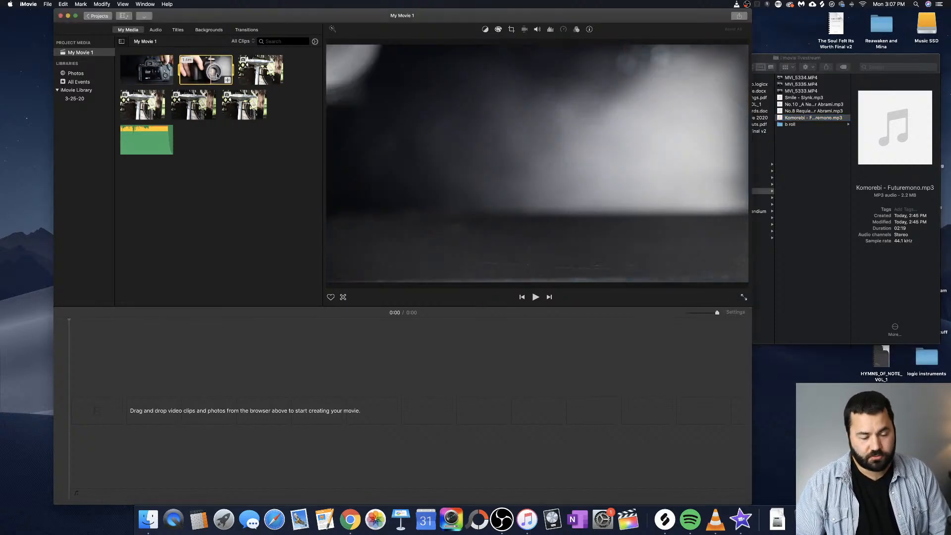
pyautogui.click(264, 81)
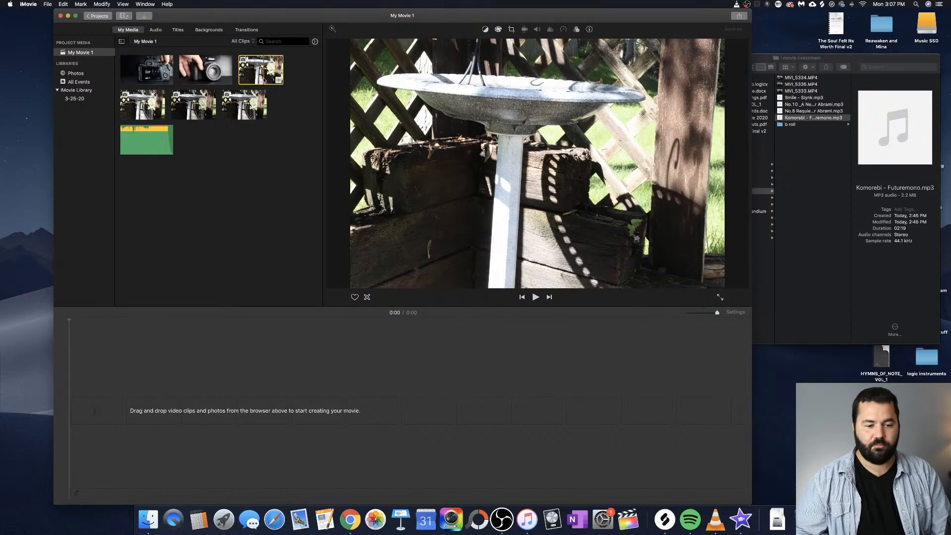
pyautogui.click(201, 106)
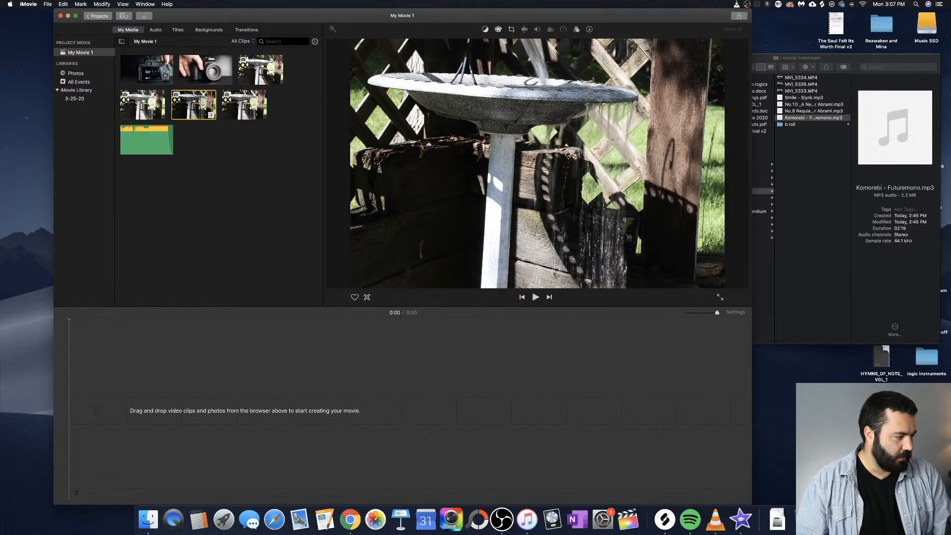
# Shift the iMovie window away from the Finder columns and import MVI_5333.MP4 from the i movie livestream folder into the project media
pyautogui.moveTo(374, 24); pyautogui.dragTo(339, 24)
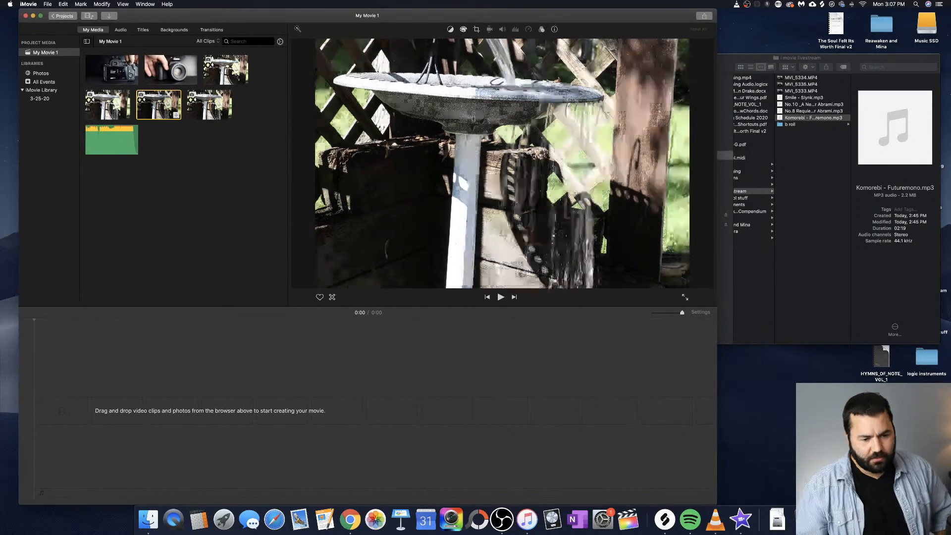
pyautogui.click(777, 115)
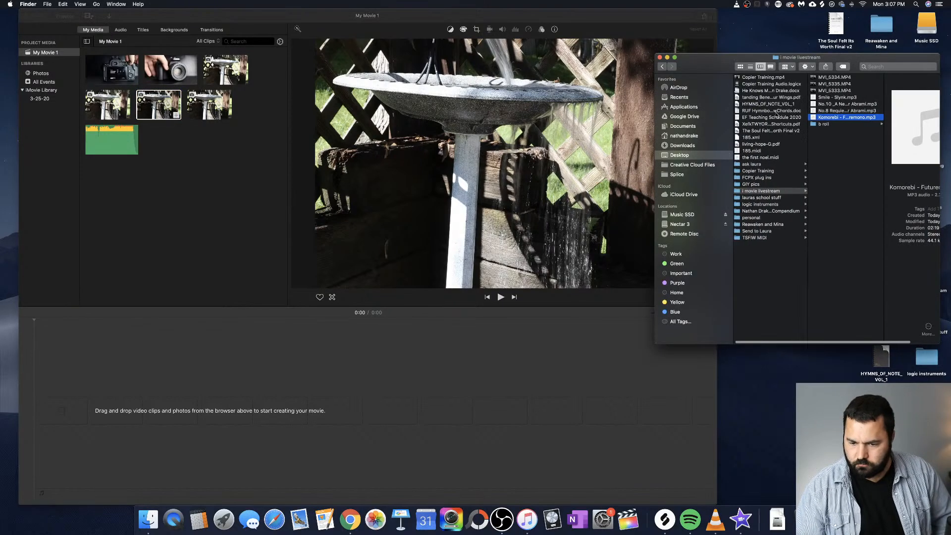
pyautogui.click(836, 91)
pyautogui.moveTo(823, 91); pyautogui.dragTo(231, 198)
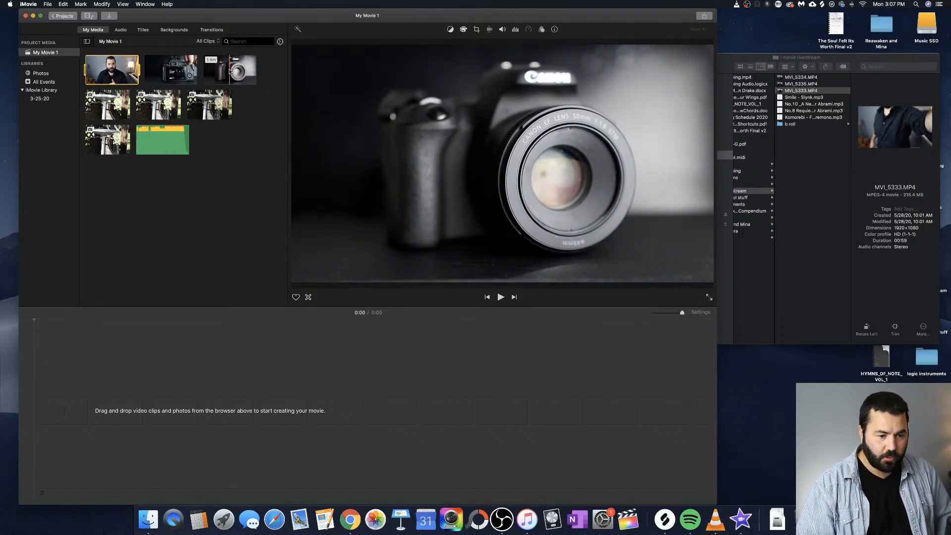
# Play back the two camera clips in the project media to preview their footage
pyautogui.press('space')
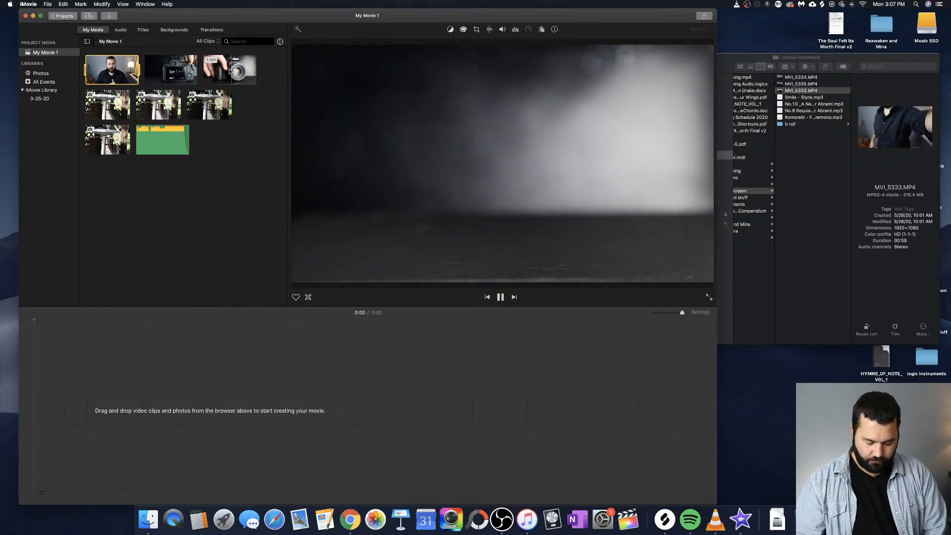
pyautogui.press('space')
pyautogui.press('space')
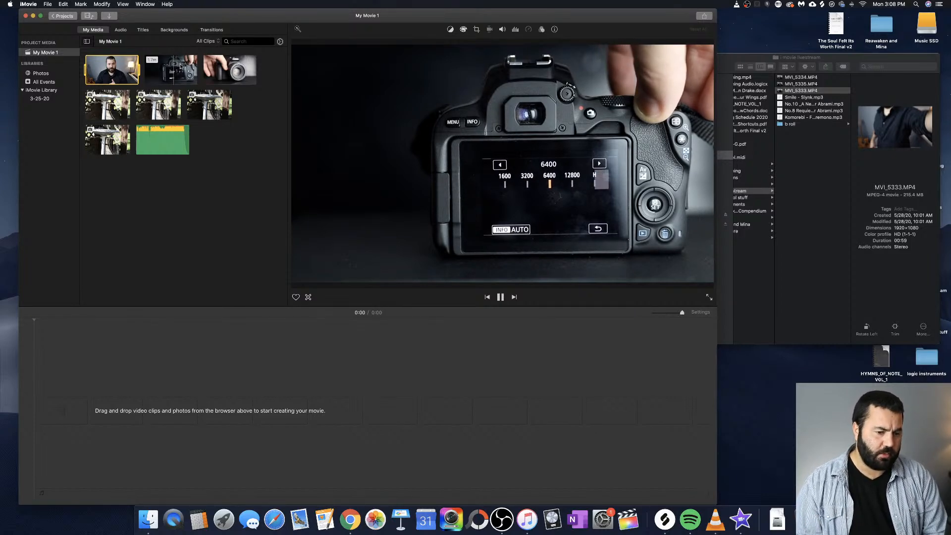
pyautogui.click(198, 402)
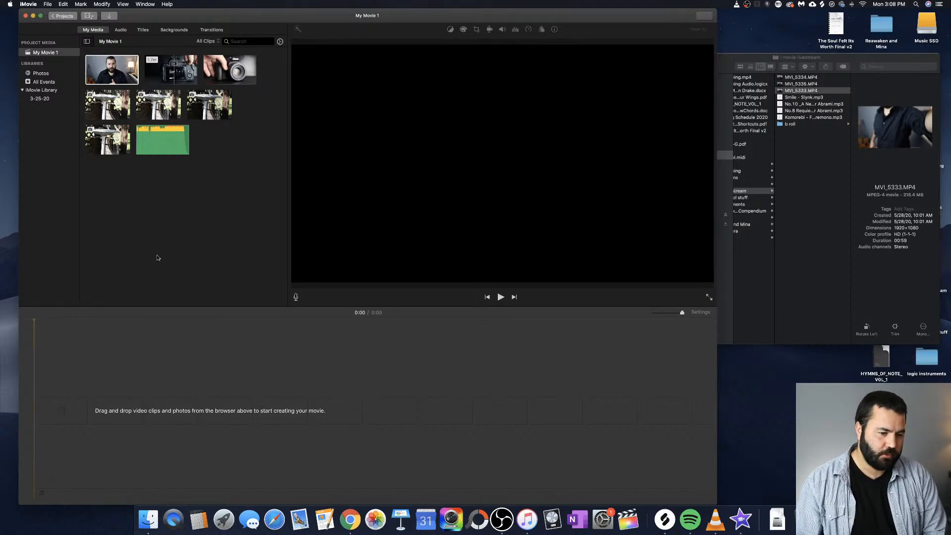
pyautogui.click(171, 67)
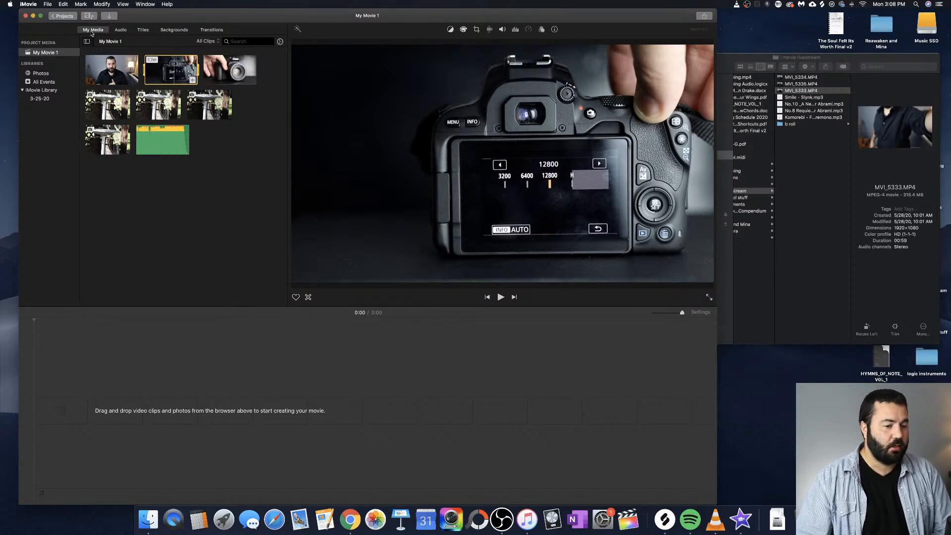
# Browse the songs in the iTunes audio library from start to end
pyautogui.click(121, 31)
pyautogui.scroll(-2, 161, 151)
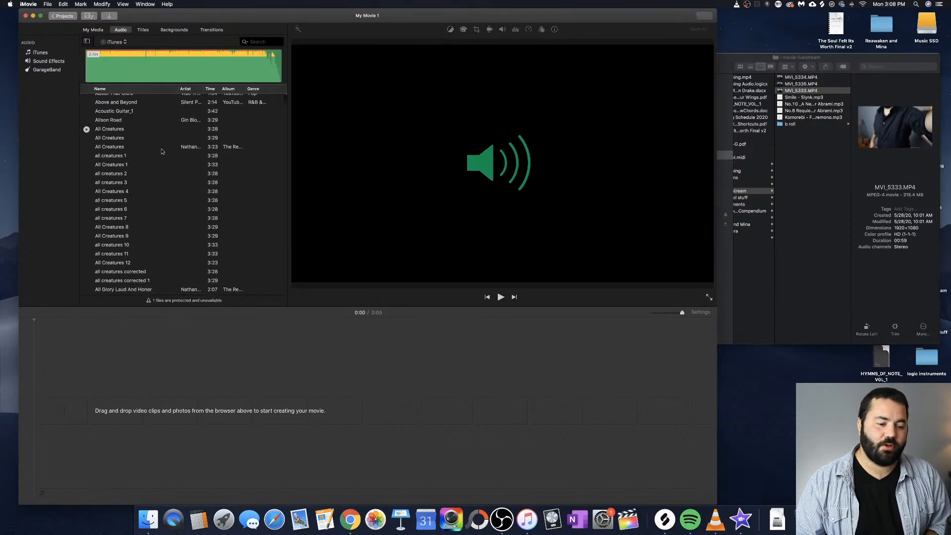
pyautogui.scroll(-10, 162, 152)
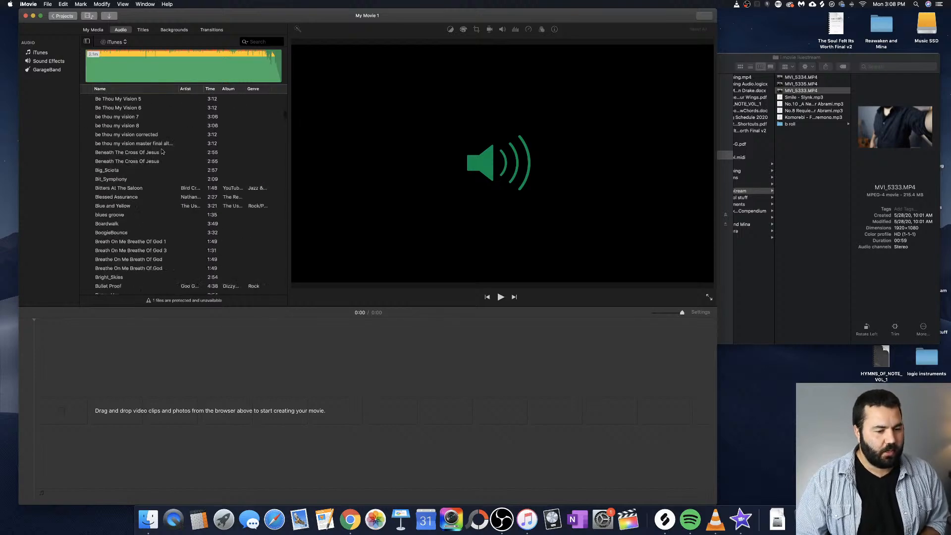
pyautogui.scroll(-15, 161, 151)
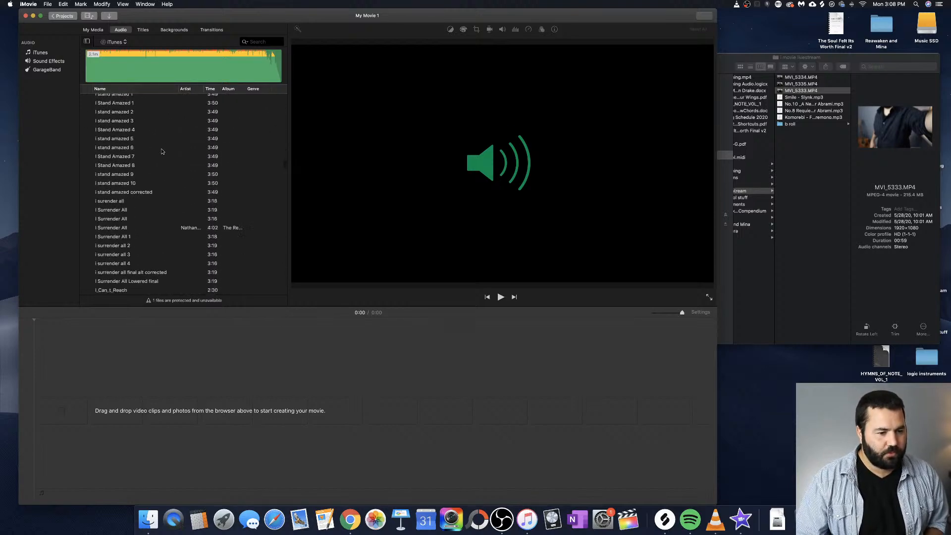
pyautogui.scroll(-5, 162, 151)
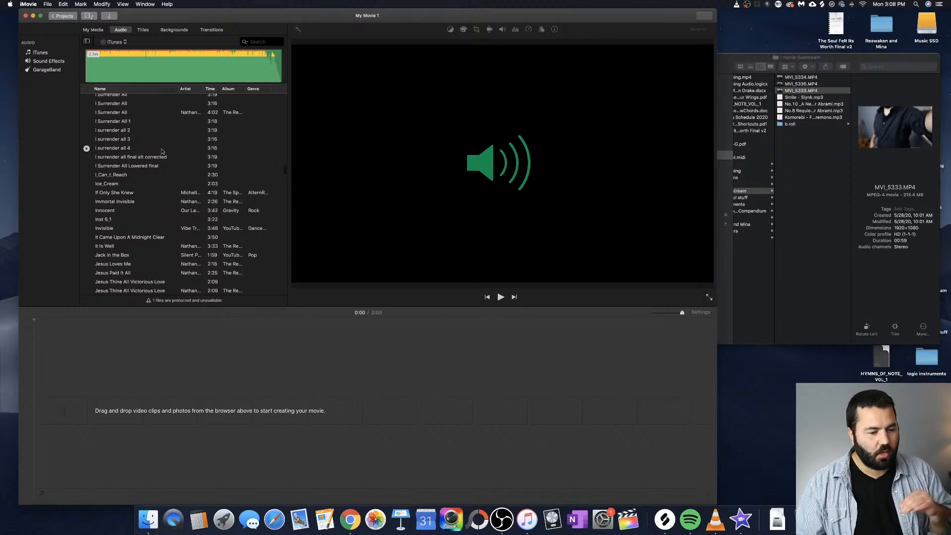
pyautogui.scroll(20, 162, 151)
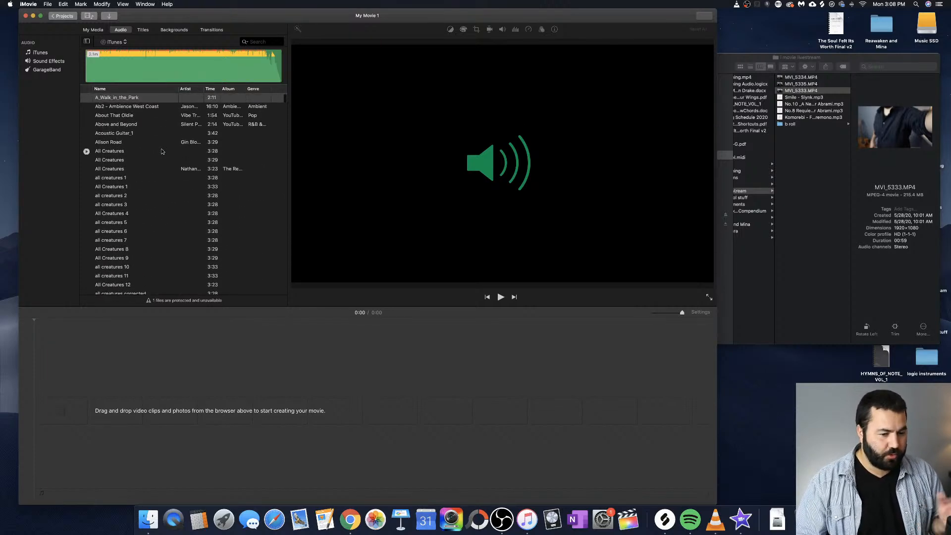
pyautogui.scroll(-20, 161, 152)
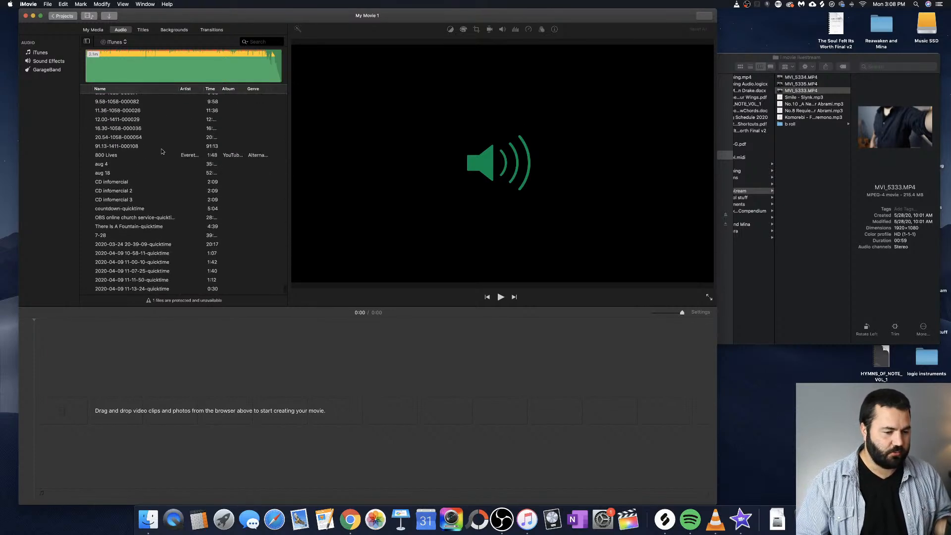
pyautogui.scroll(20, 162, 151)
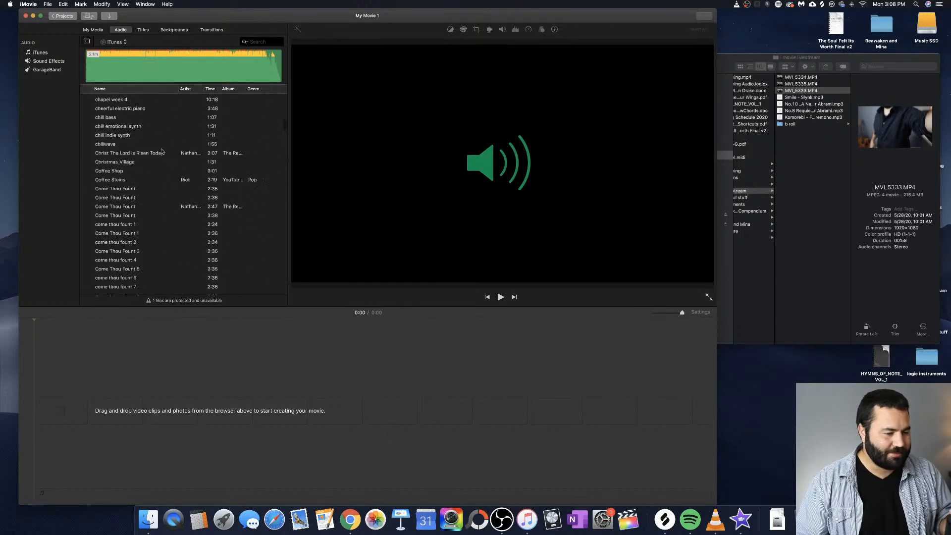
pyautogui.scroll(10, 162, 151)
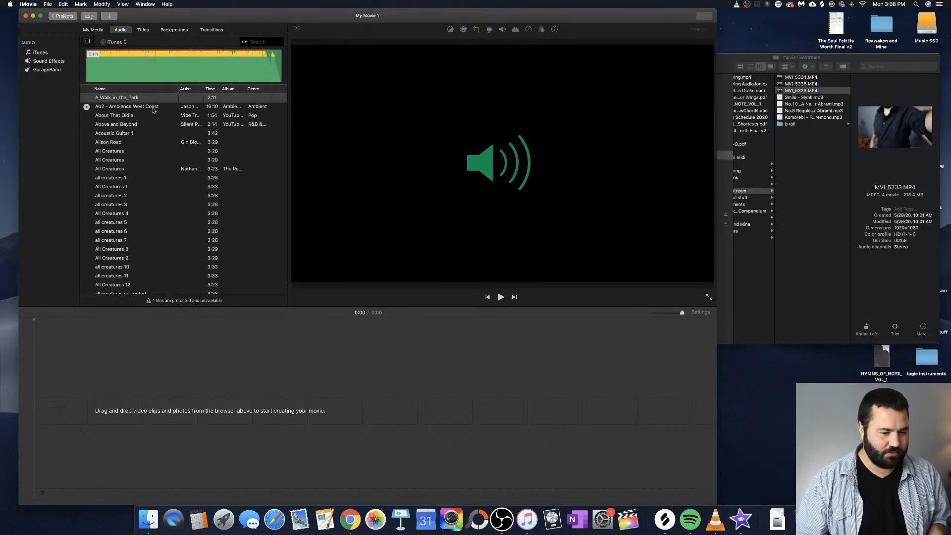
# Search the iTunes audio library for "thunder" and clear the search
pyautogui.click(261, 42)
pyautogui.write('thunder')
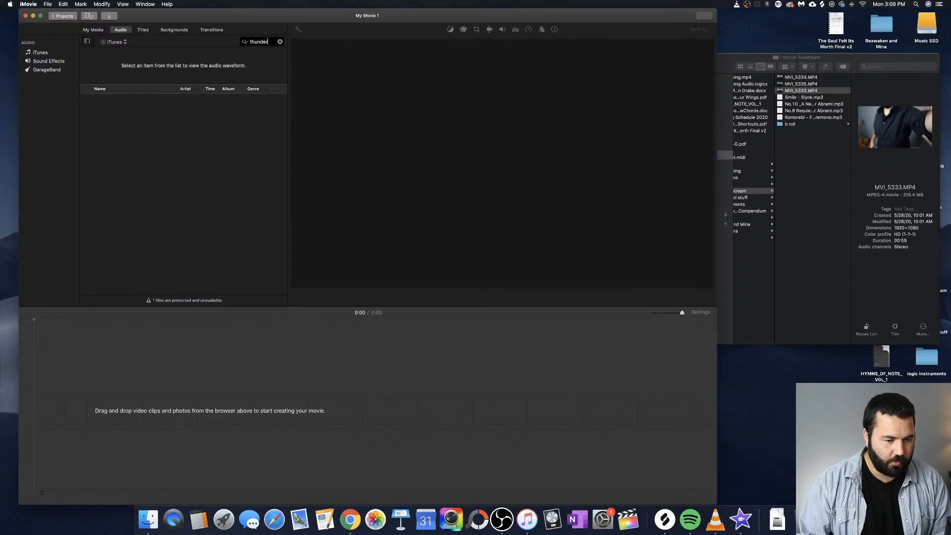
pyautogui.press('BackSpace')
pyautogui.press('BackSpace')
pyautogui.press('BackSpace')
pyautogui.press('BackSpace')
pyautogui.press('BackSpace')
pyautogui.press('BackSpace')
pyautogui.press('BackSpace')
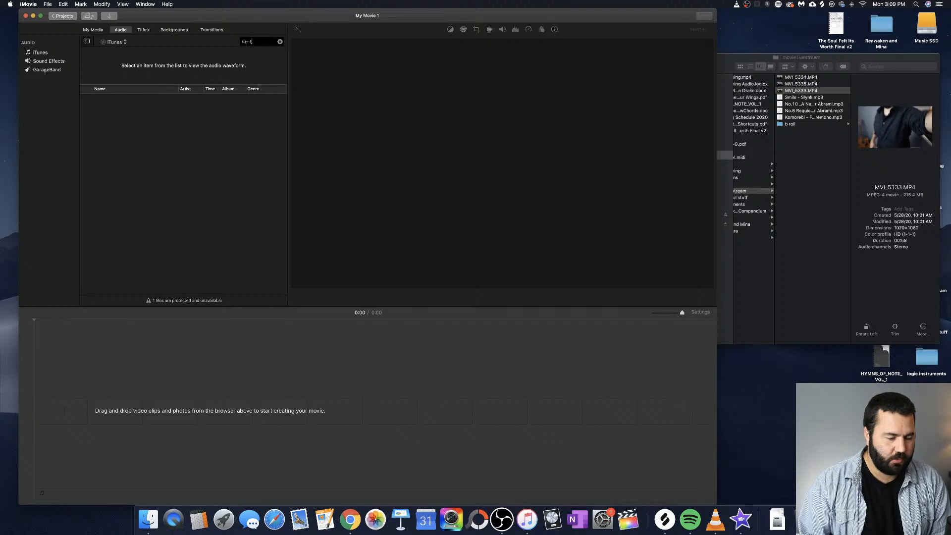
# Look through the iTunes playlist choices, hide the audio sources sidebar and examine the song list starting at A_Walk_in_the_Park
pyautogui.click(115, 42)
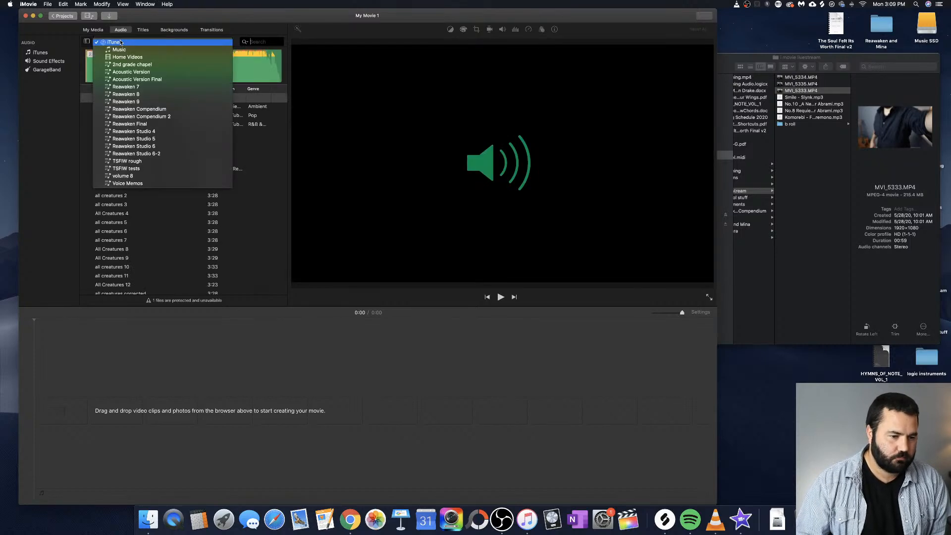
pyautogui.click(291, 17)
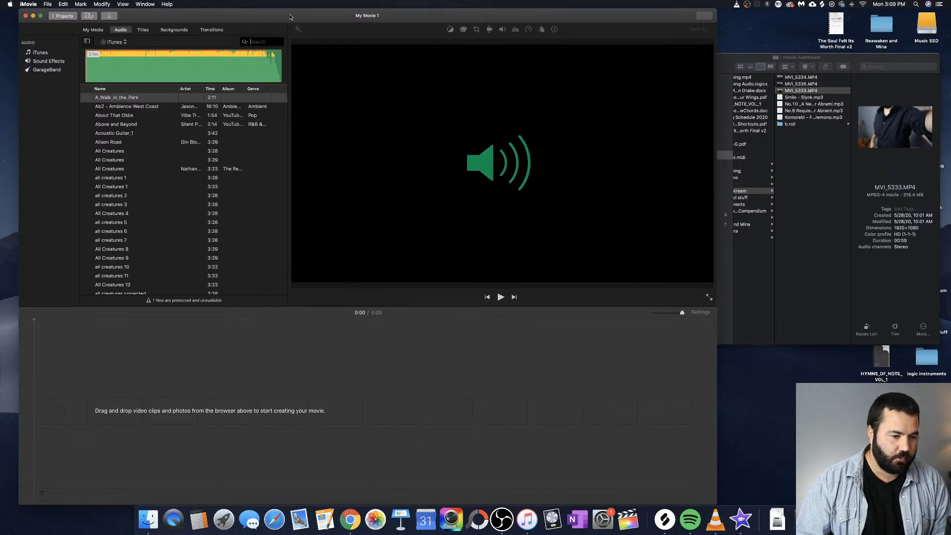
pyautogui.click(89, 42)
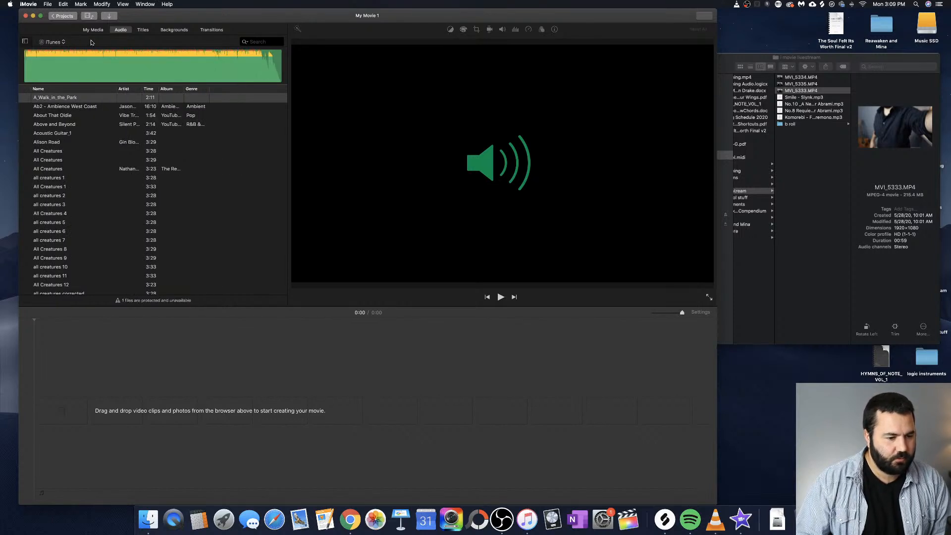
pyautogui.click(91, 43)
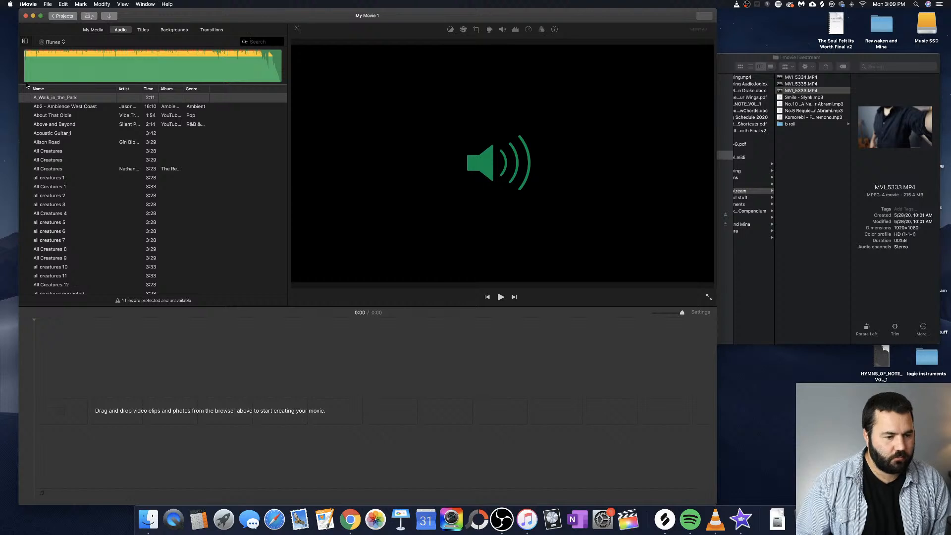
pyautogui.click(60, 98)
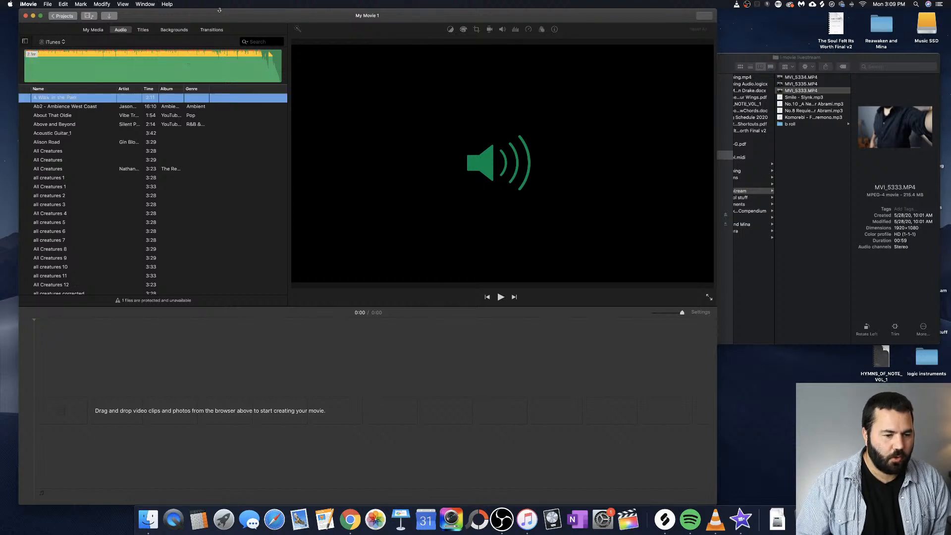
pyautogui.moveTo(219, 10); pyautogui.dragTo(232, 14)
pyautogui.scroll(-4, 111, 148)
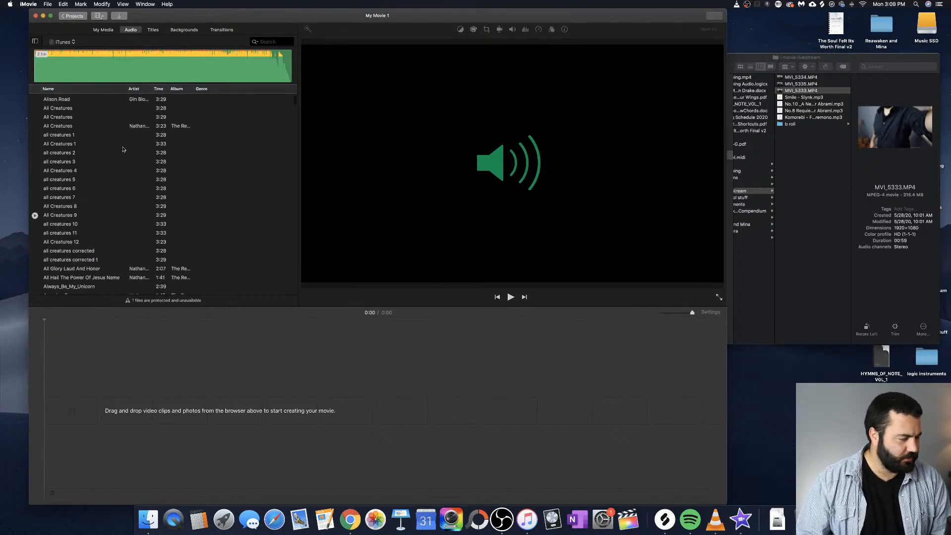
pyautogui.scroll(5, 124, 148)
# Search the iTunes songs for "cc", clear the search and show the audio sources sidebar again
pyautogui.click(276, 41)
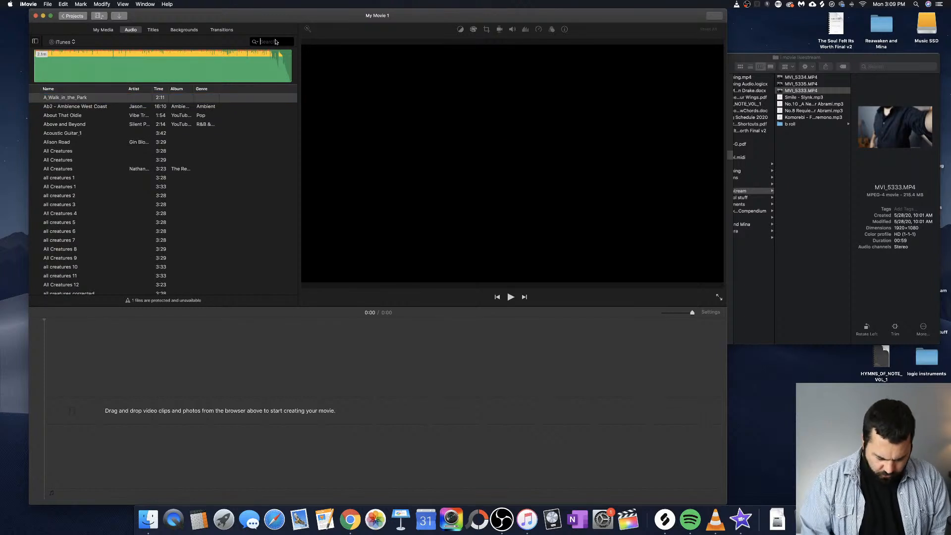
pyautogui.write('cc')
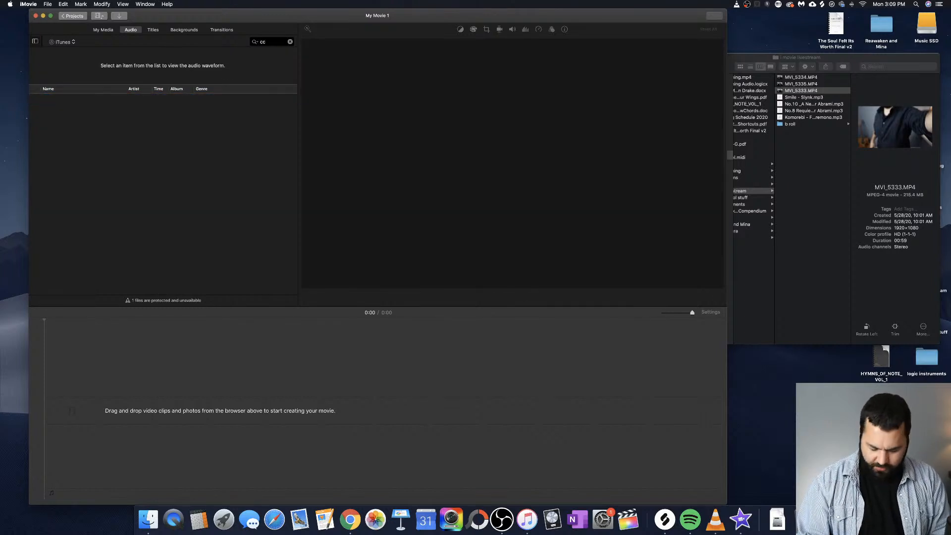
pyautogui.press('BackSpace')
pyautogui.press('BackSpace')
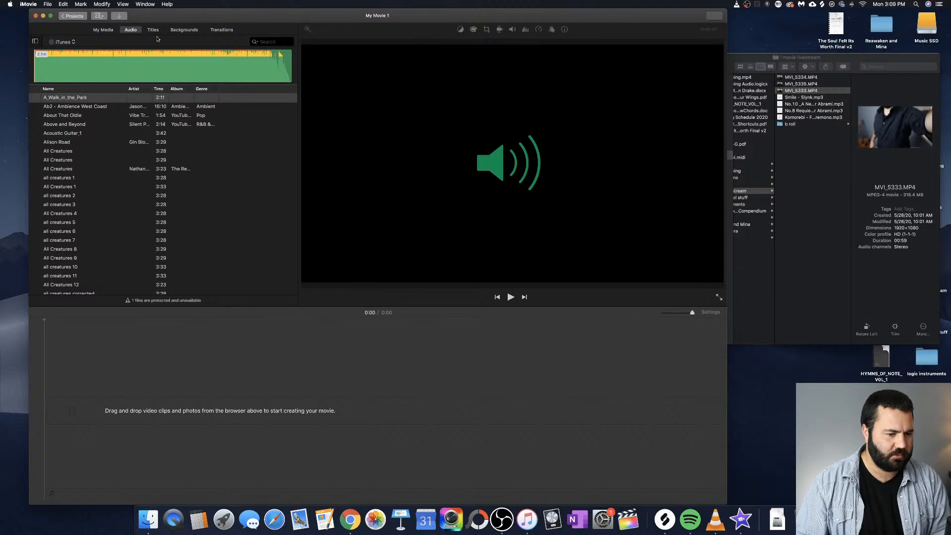
pyautogui.click(35, 41)
# Review the available titles, the maps and backgrounds including Black, and the transitions
pyautogui.click(153, 31)
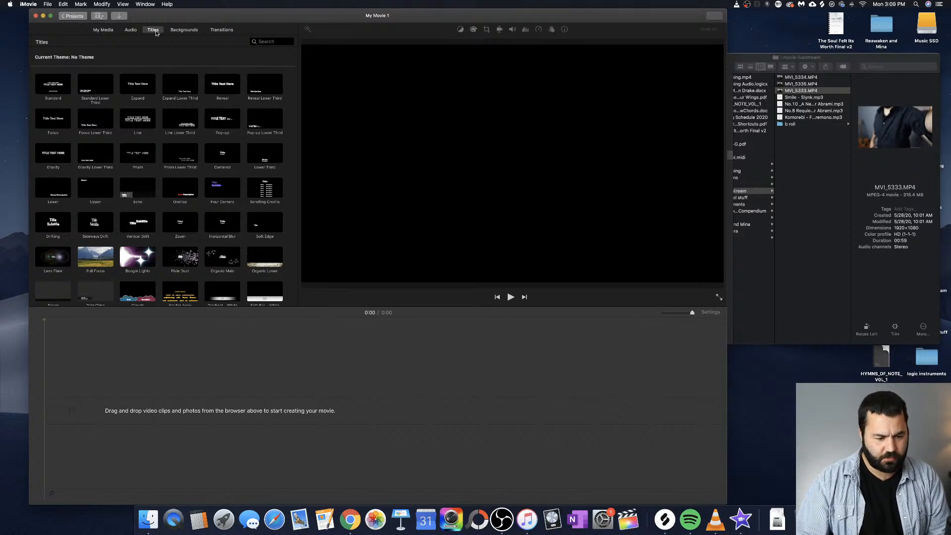
pyautogui.click(193, 32)
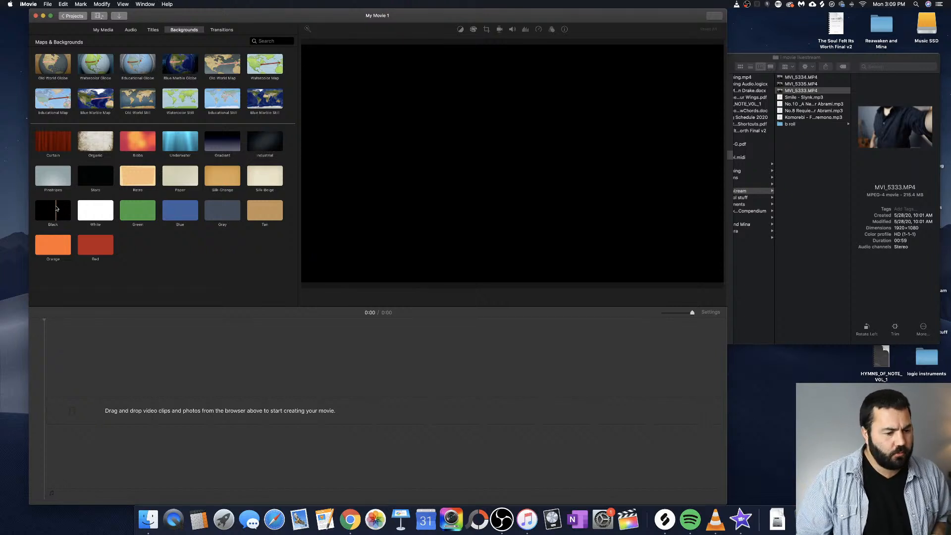
pyautogui.moveTo(62, 210)
pyautogui.mouseDown()
pyautogui.moveTo(221, 463)
pyautogui.moveTo(103, 295)
pyautogui.moveTo(73, 215)
pyautogui.mouseUp()
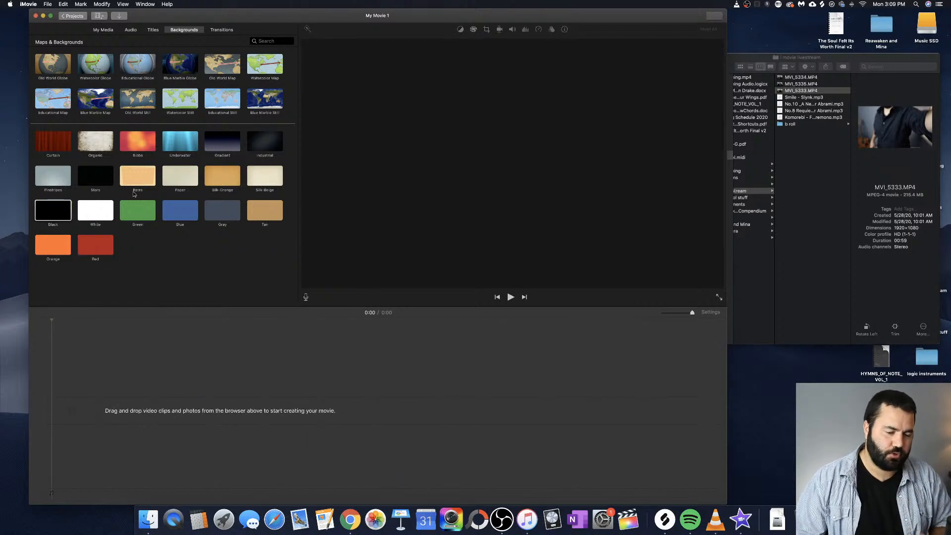
pyautogui.click(220, 31)
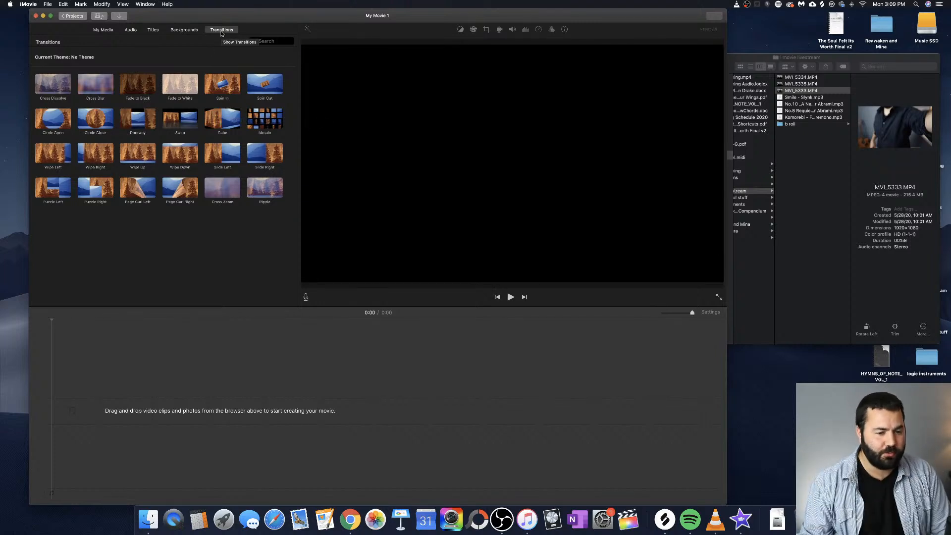
# Add the entire talking-head clip from the project media to the start of the empty timeline
pyautogui.click(95, 31)
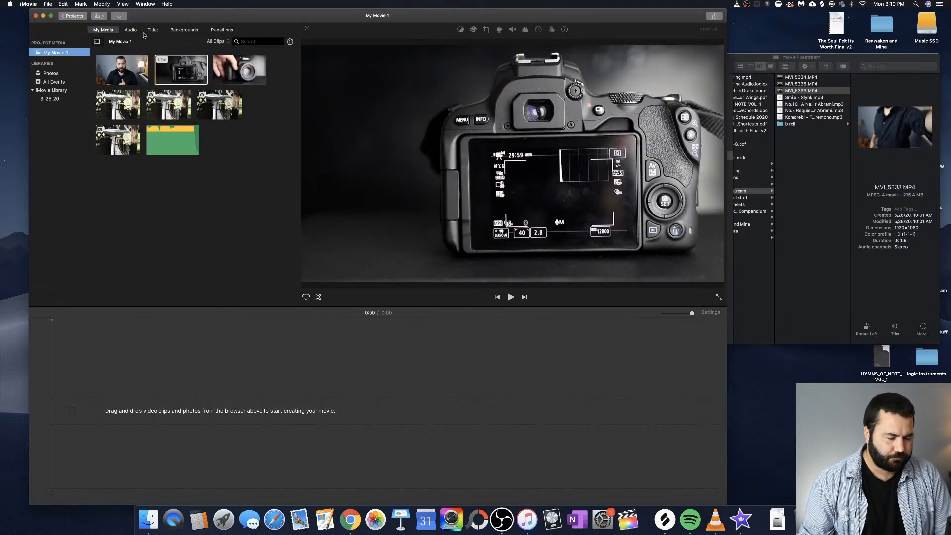
pyautogui.click(144, 78)
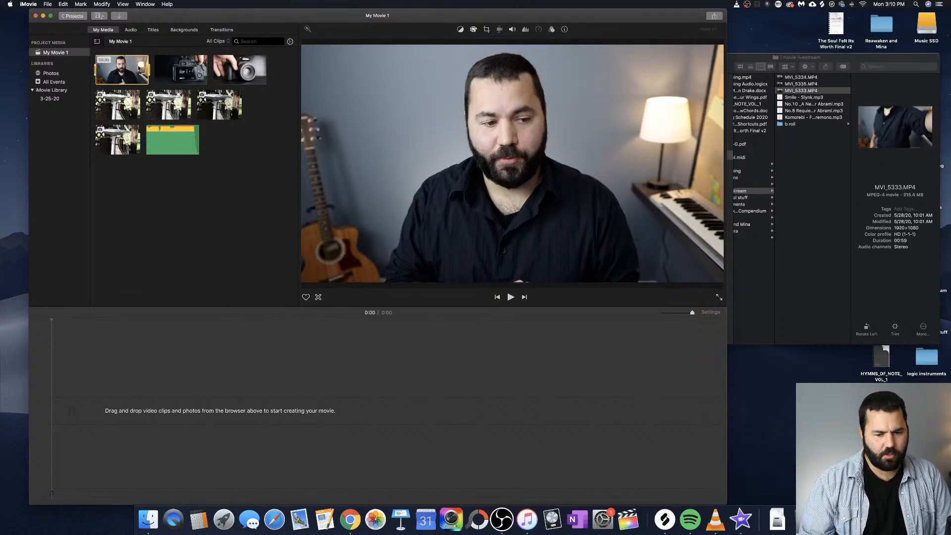
pyautogui.moveTo(131, 68); pyautogui.dragTo(64, 410)
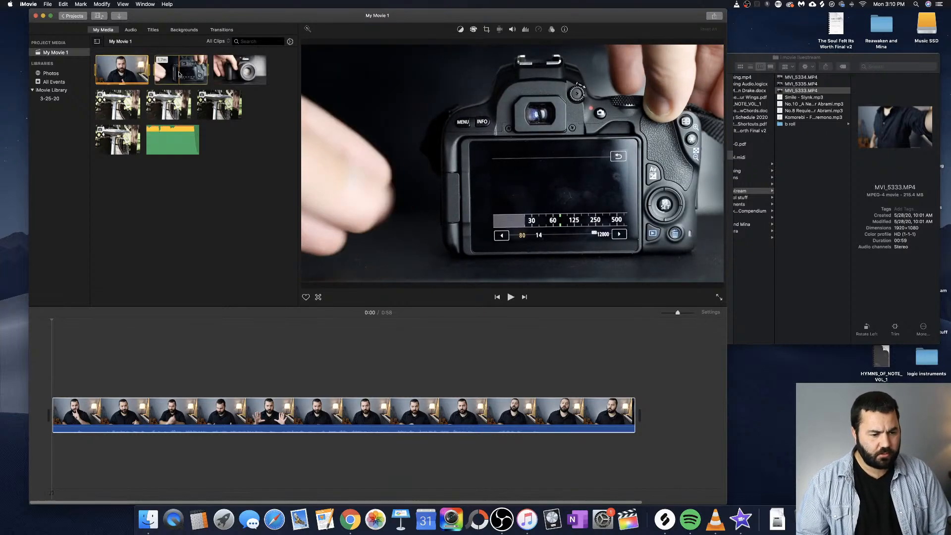
# Select a middle range of about 36 seconds in the camera-back clip, preview it and append it after the talking-head clip in the timeline
pyautogui.click(181, 75)
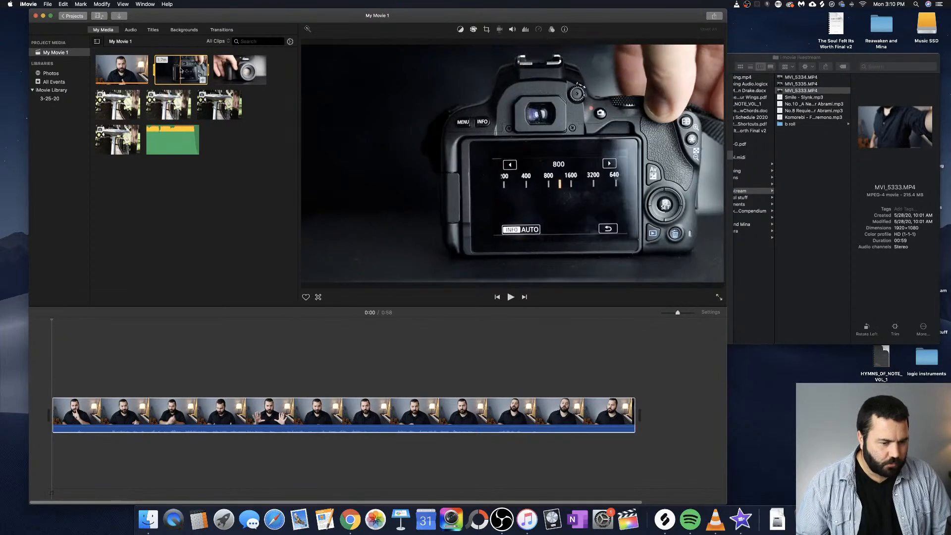
pyautogui.moveTo(158, 69); pyautogui.dragTo(190, 70)
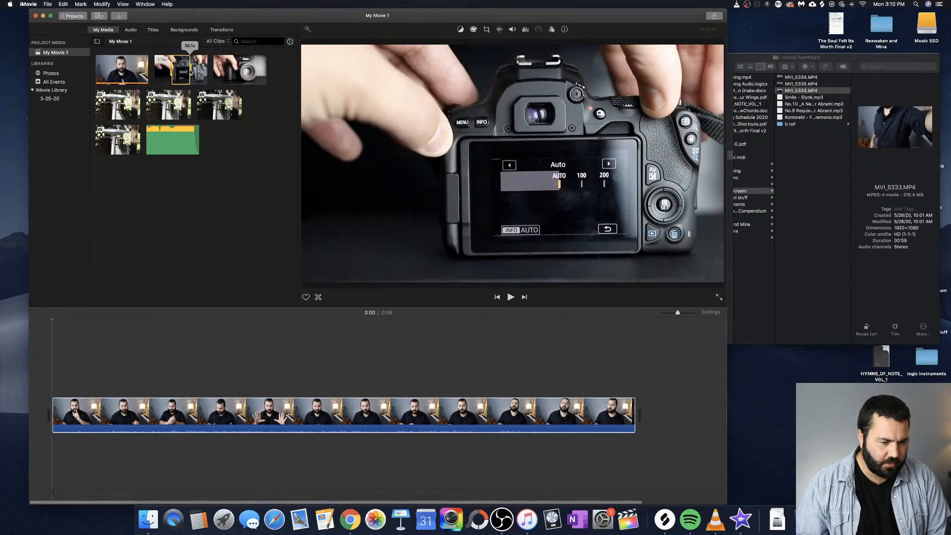
pyautogui.press('space')
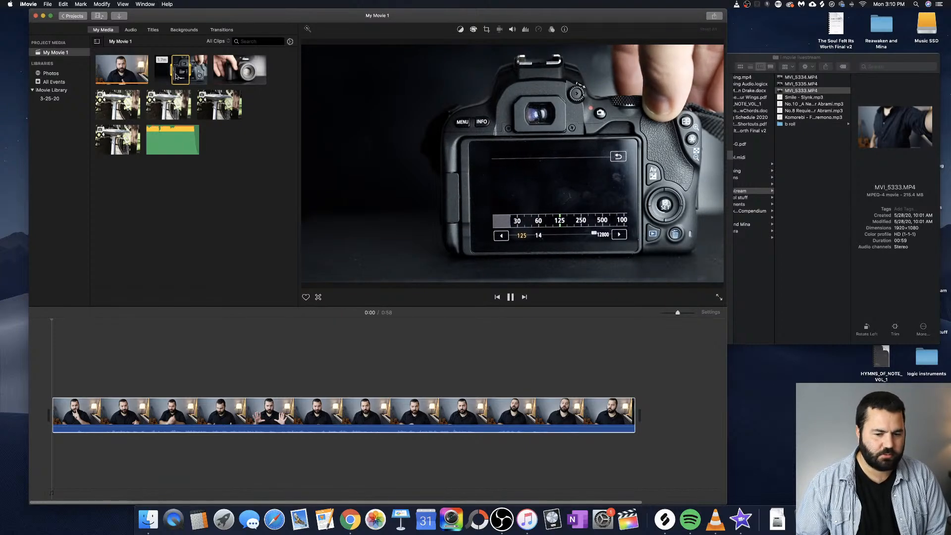
pyautogui.press('space')
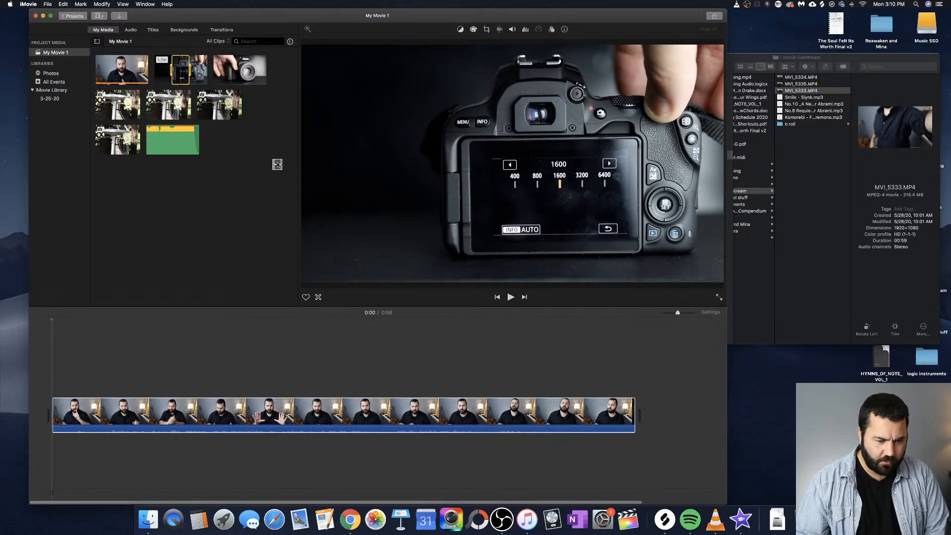
pyautogui.moveTo(278, 164); pyautogui.dragTo(638, 402)
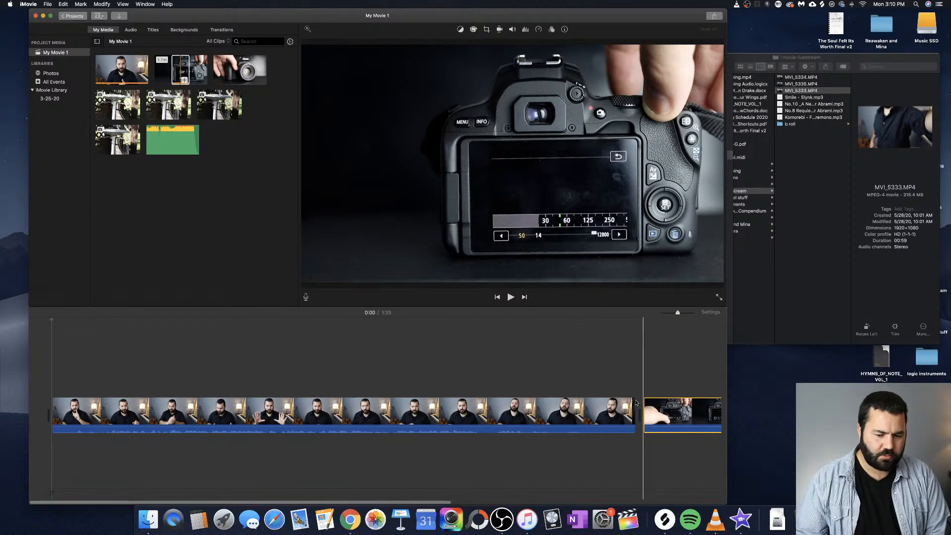
# Review the two clips in the timeline and play across the cut between the talking-head and camera-back clips
pyautogui.hscroll(10, 638, 402)
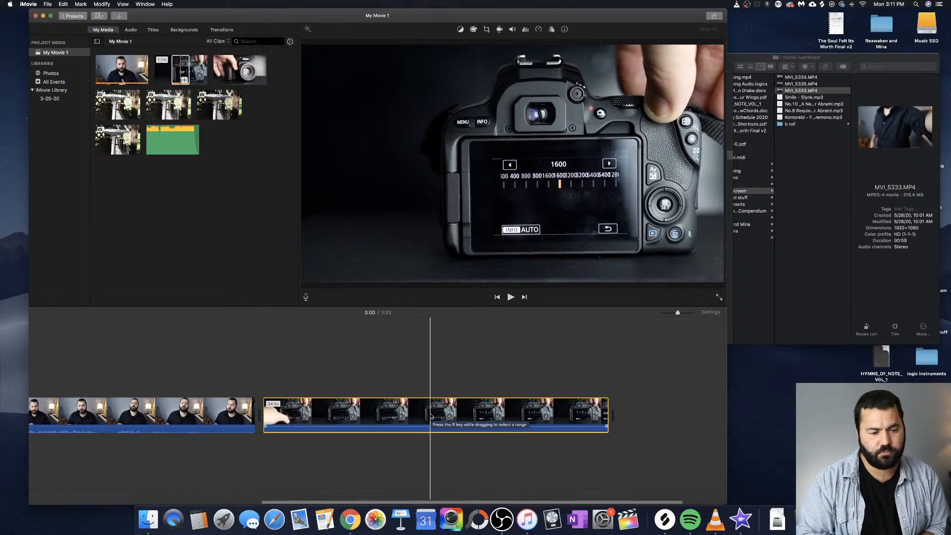
pyautogui.hscroll(-10, 291, 325)
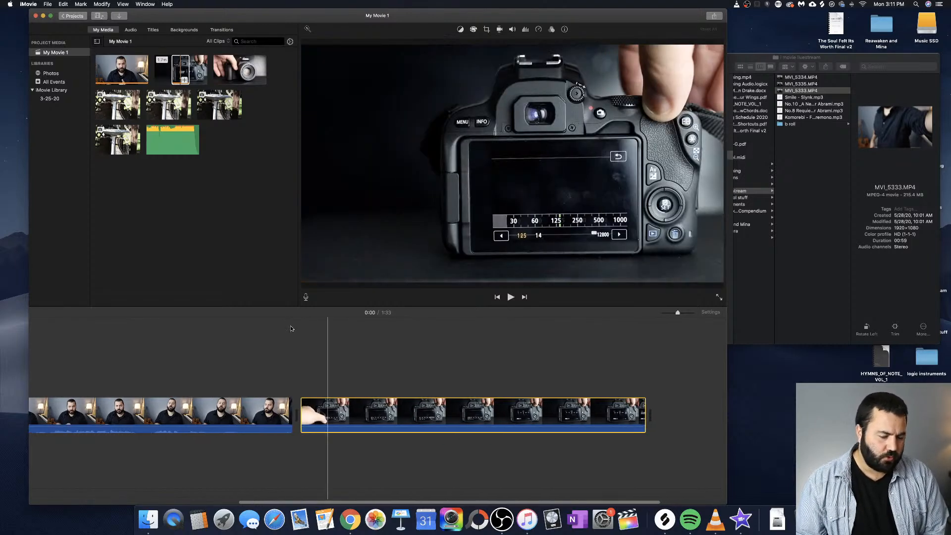
pyautogui.hscroll(-5, 265, 363)
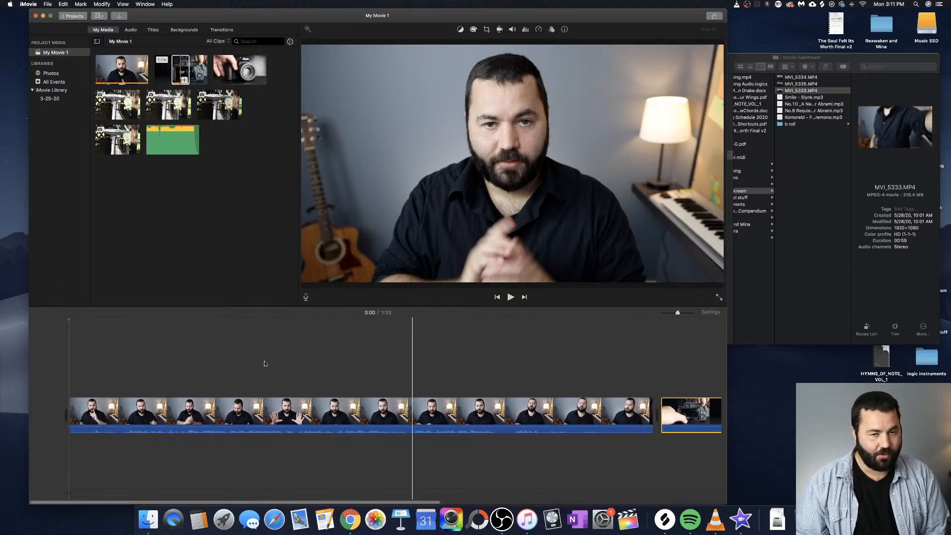
pyautogui.click(183, 73)
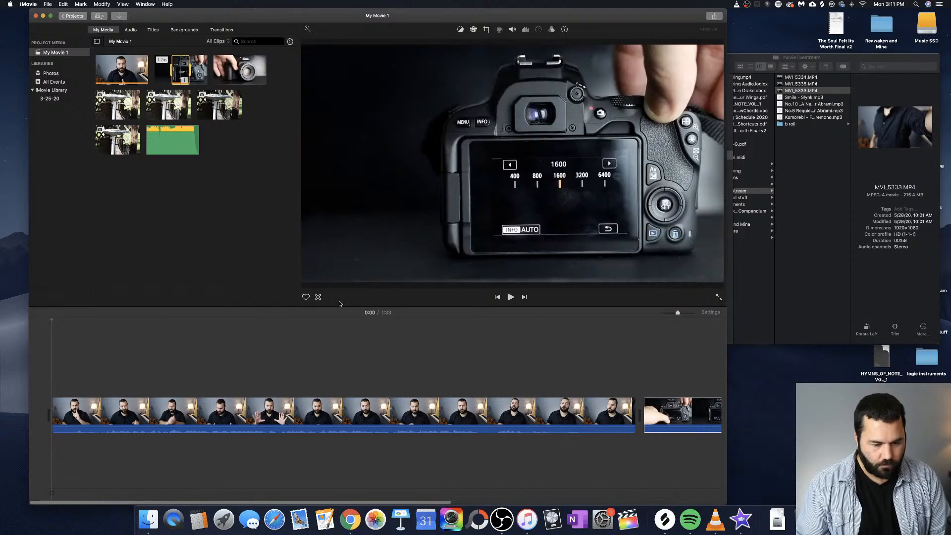
pyautogui.click(471, 415)
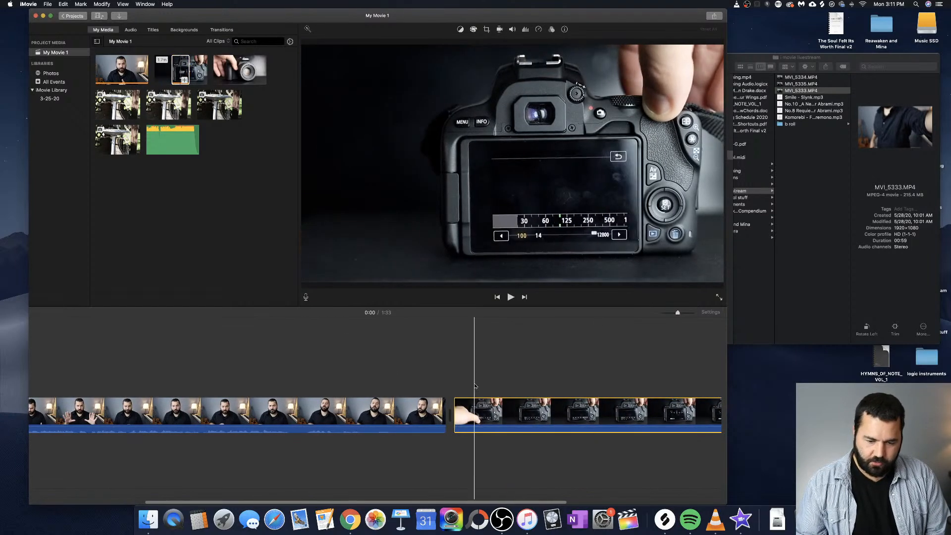
pyautogui.hscroll(5, 475, 396)
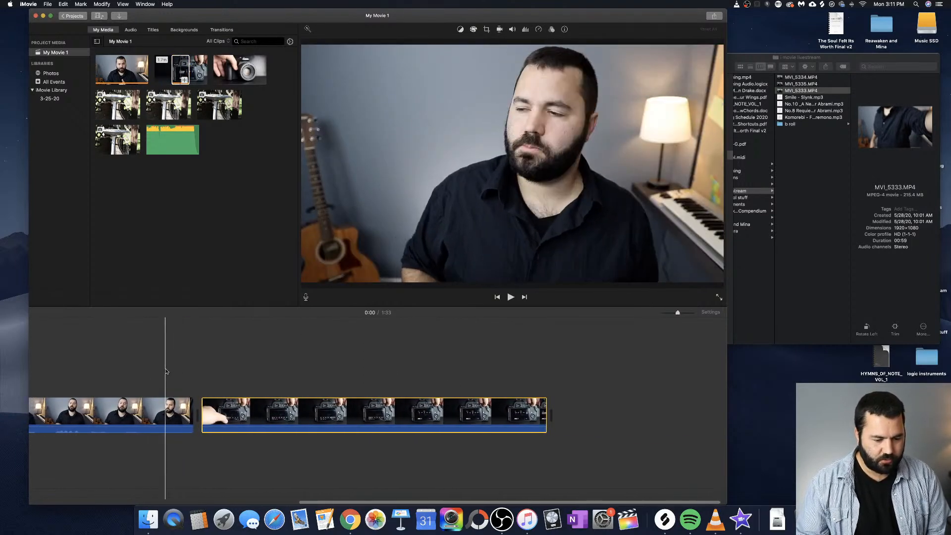
pyautogui.press('space')
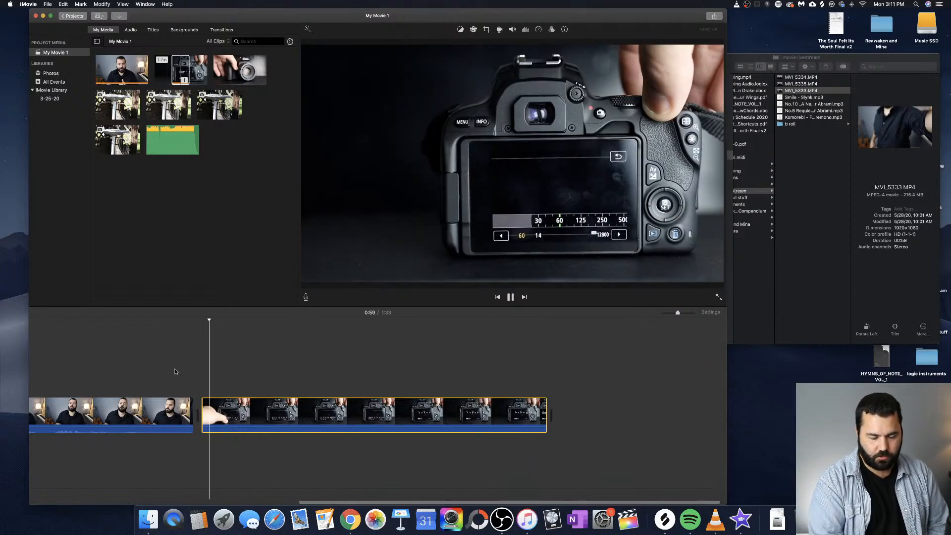
pyautogui.press('space')
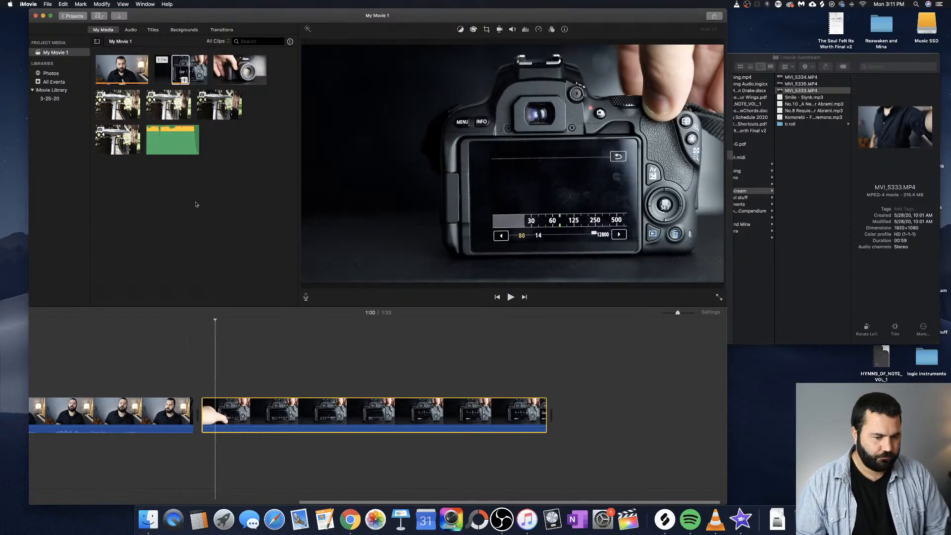
# Append the entire camera-front clip from the project media after the camera-back clip in the timeline
pyautogui.click(243, 71)
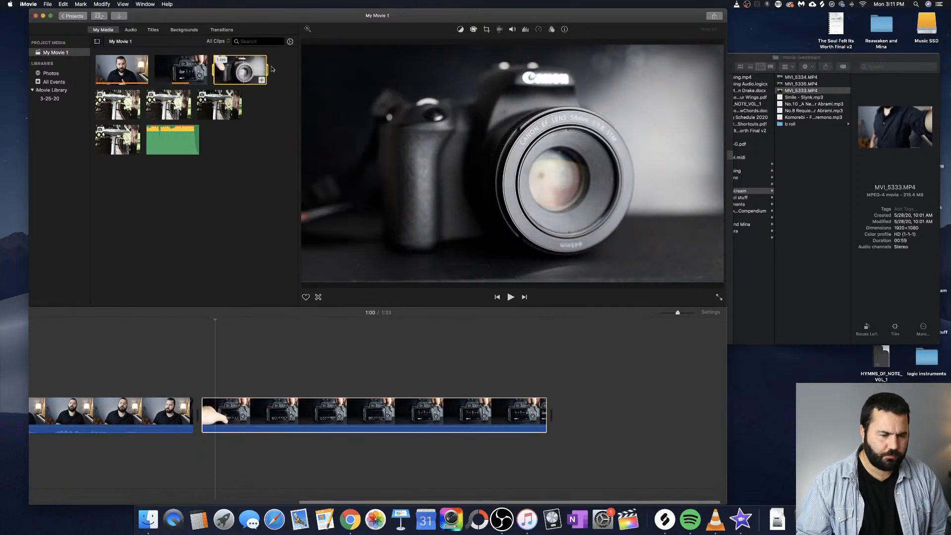
pyautogui.moveTo(267, 69); pyautogui.dragTo(596, 409)
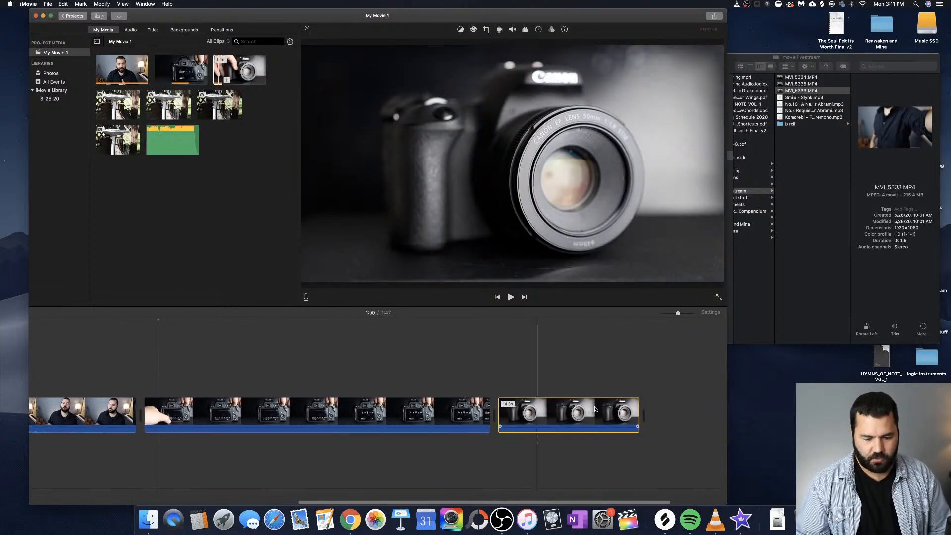
# Choose the second fountain clip and play parts of the talking-head clip in the timeline to look for a cutaway spot
pyautogui.click(171, 108)
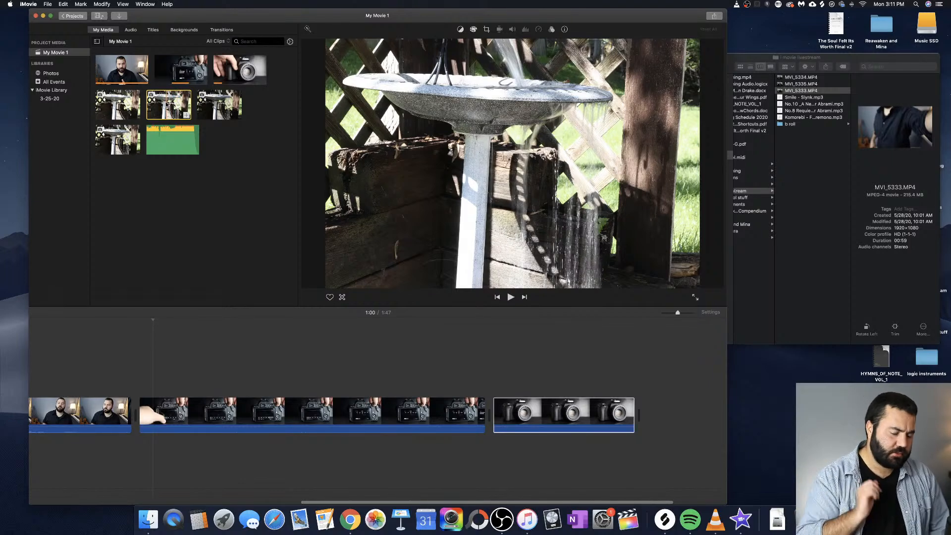
pyautogui.moveTo(165, 106); pyautogui.dragTo(167, 85)
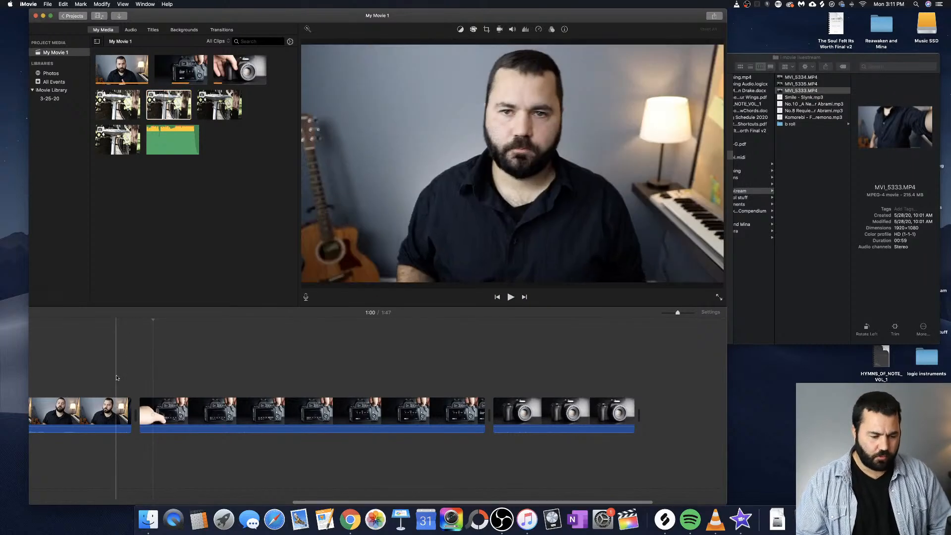
pyautogui.hscroll(-5, 99, 337)
pyautogui.press('space')
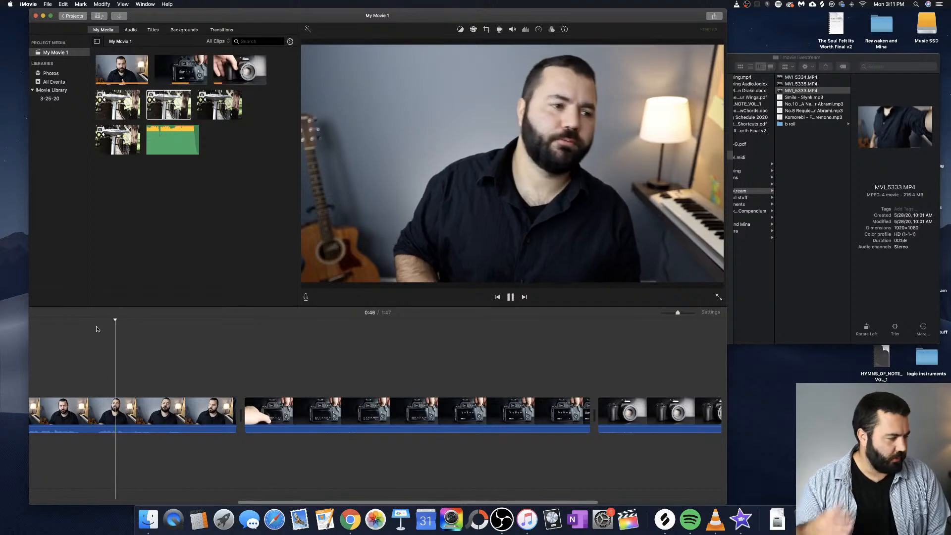
pyautogui.press('space')
pyautogui.hscroll(-16, 97, 326)
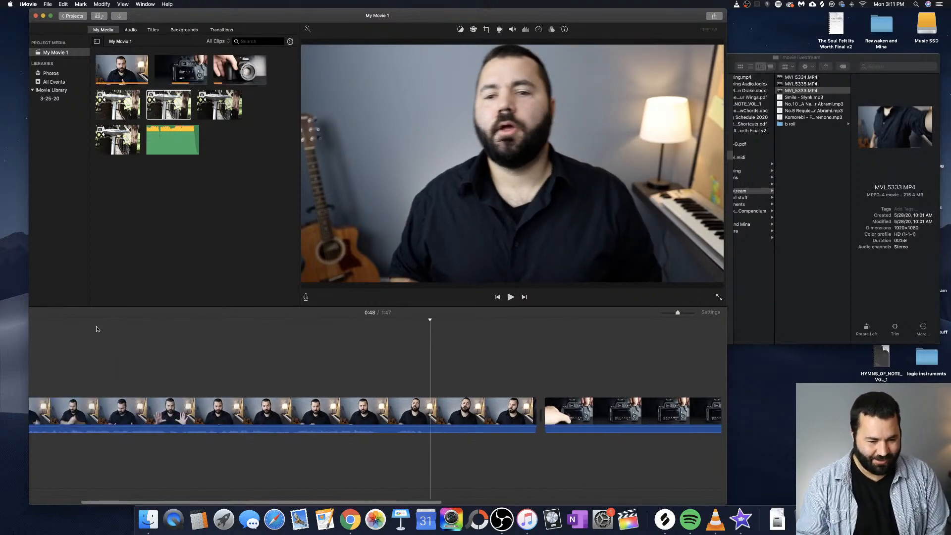
pyautogui.press('space')
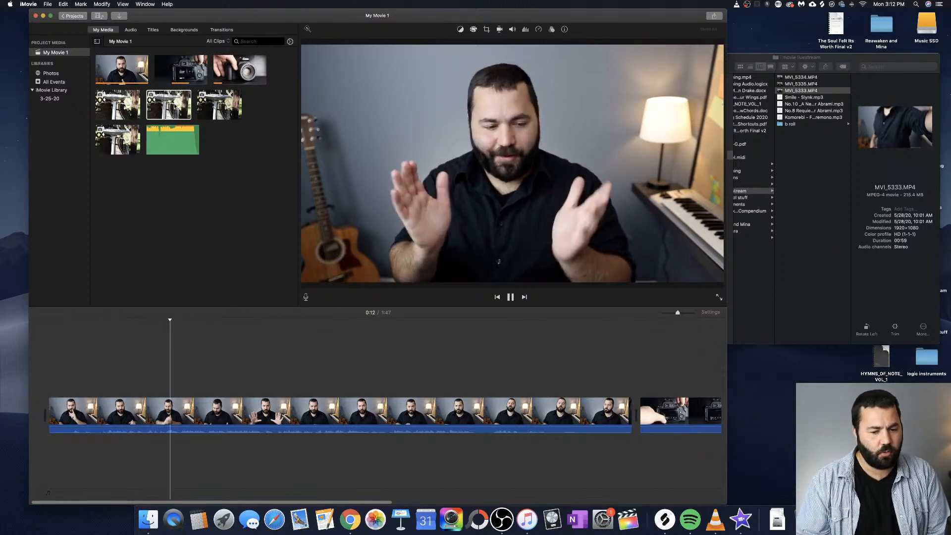
# Try the second fountain clip as a cutaway over the talking-head clip at about 0:14 and delete it from the timeline
pyautogui.moveTo(174, 104); pyautogui.dragTo(190, 379)
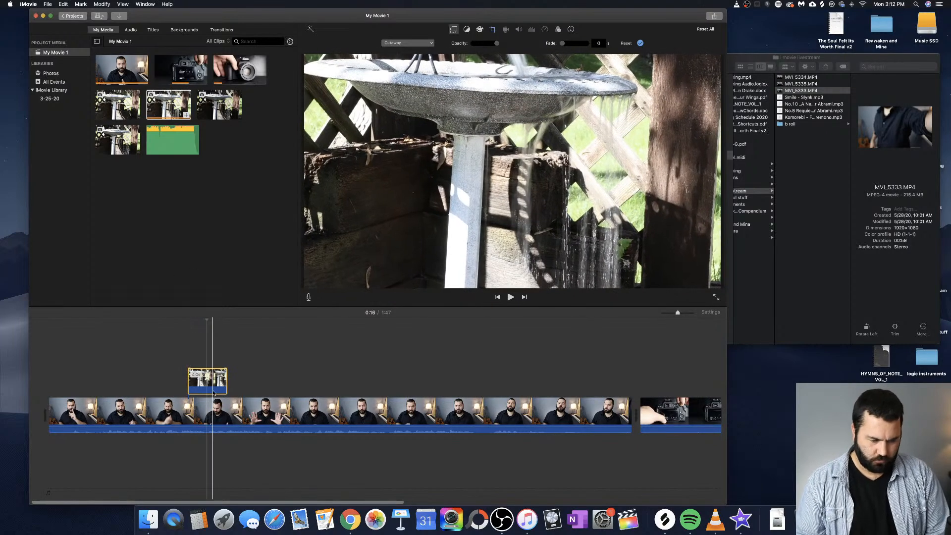
pyautogui.click(214, 394)
pyautogui.press('Delete')
# Place the second fountain clip as a cutaway above the talking-head clip at about 0:15 and play through it
pyautogui.moveTo(174, 104); pyautogui.dragTo(200, 383)
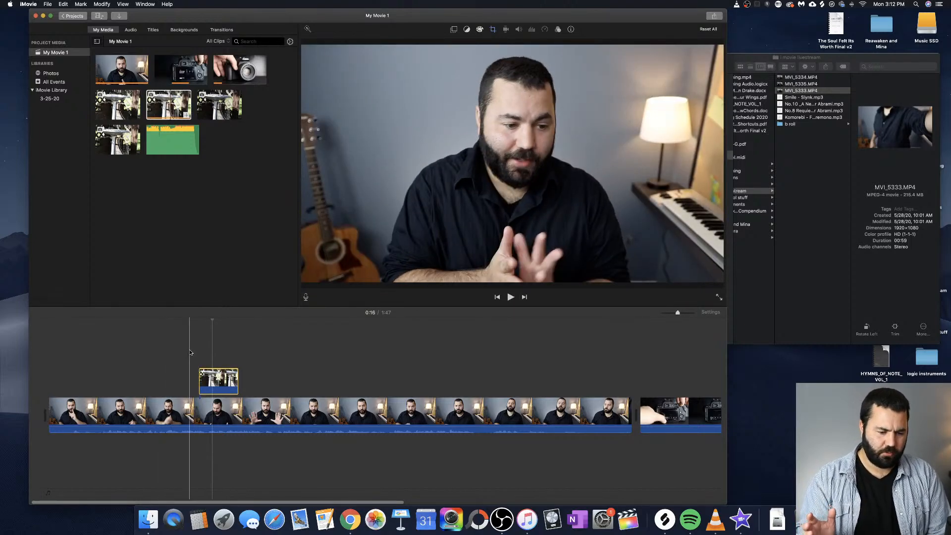
pyautogui.press('space')
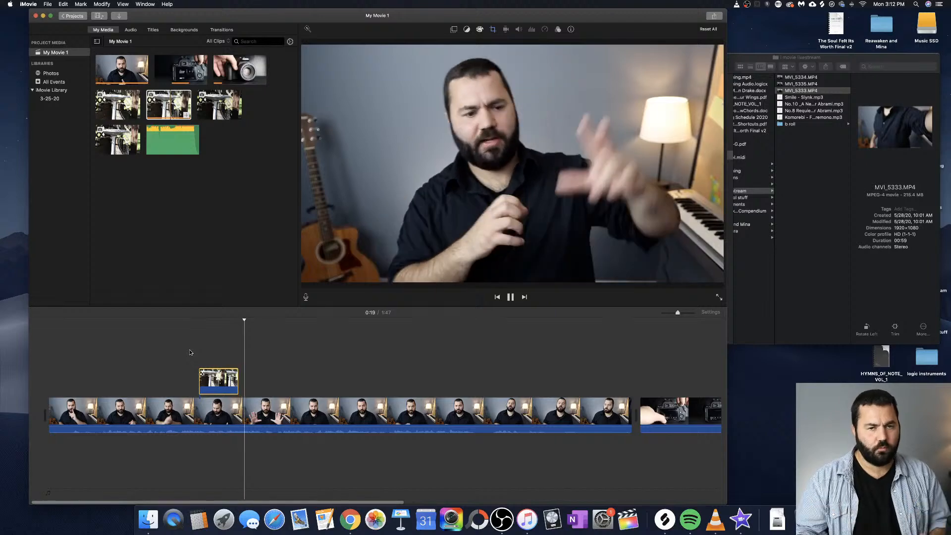
pyautogui.press('space')
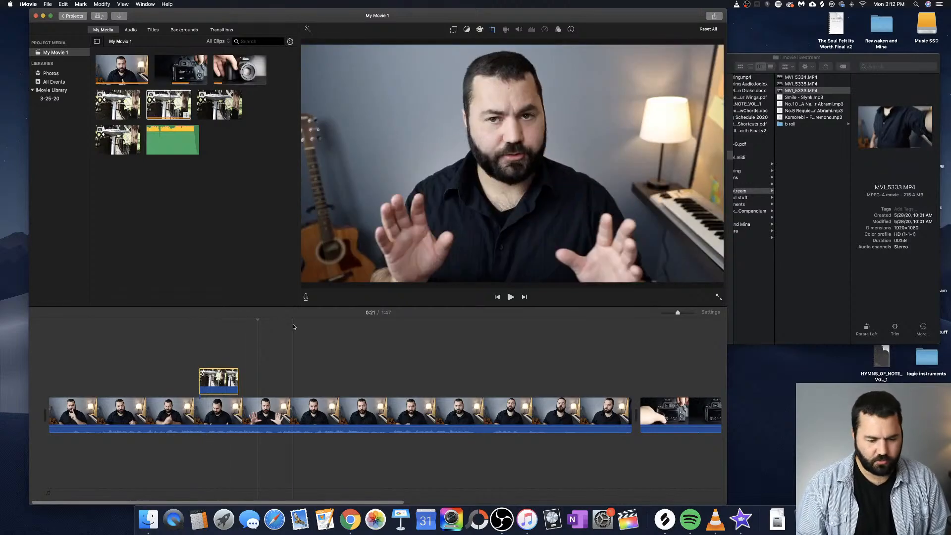
# Try adding the third fountain clip as another cutaway over the talking-head clip at about 0:24, and undo the addition
pyautogui.click(277, 342)
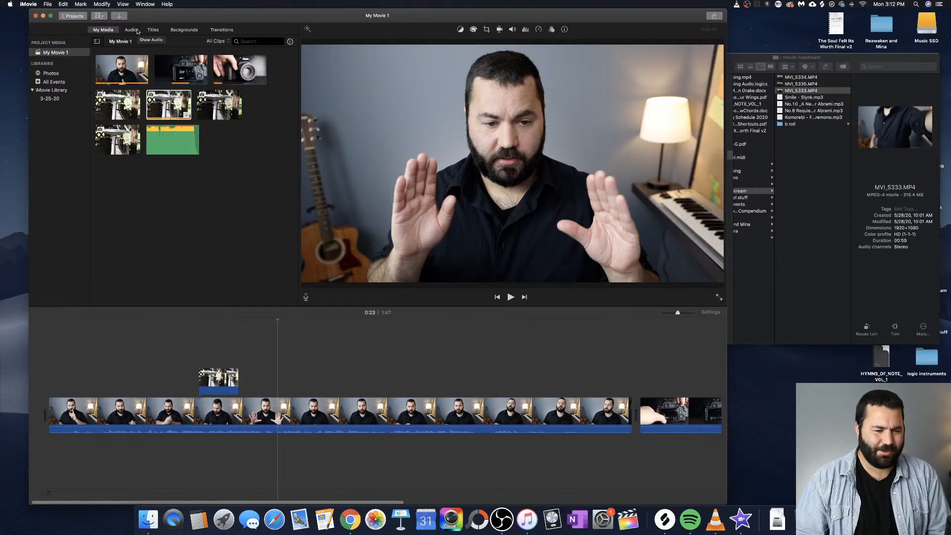
pyautogui.click(133, 32)
pyautogui.click(103, 30)
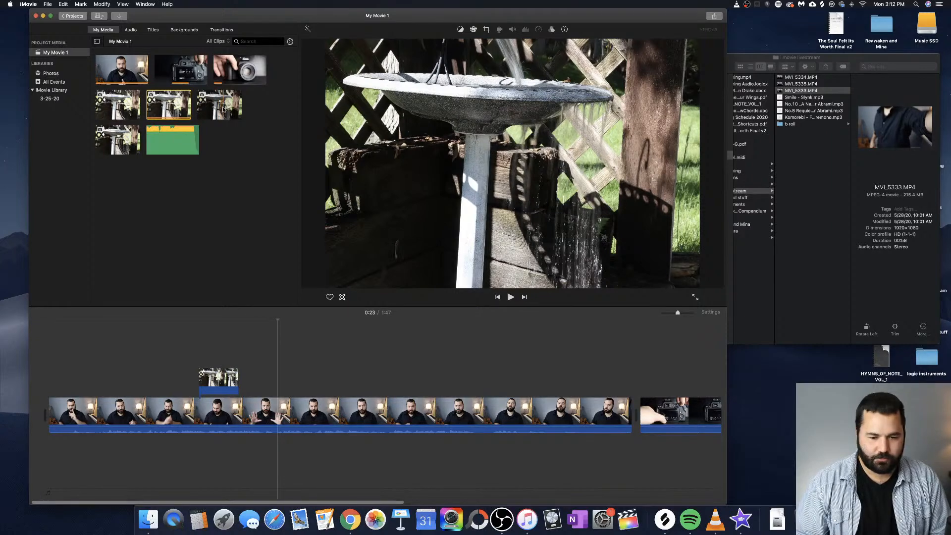
pyautogui.click(220, 109)
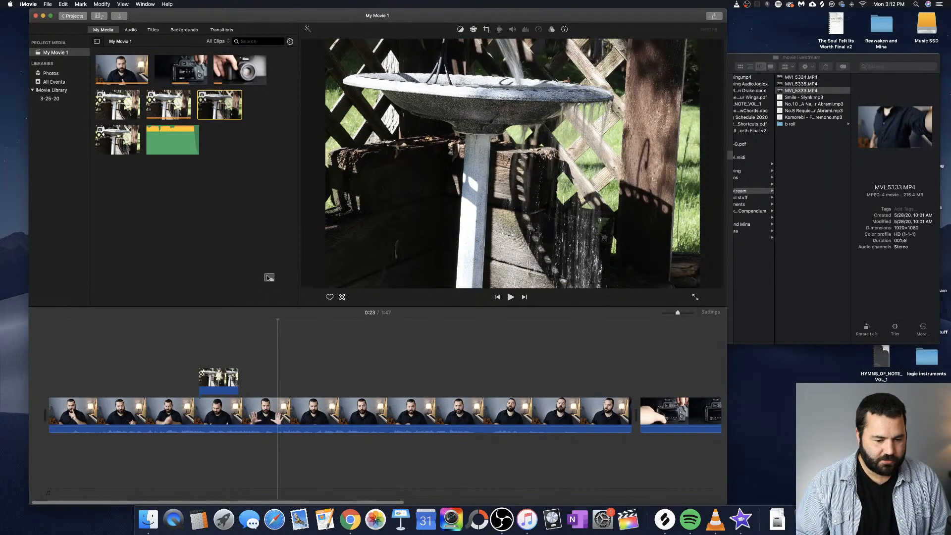
pyautogui.press('q')
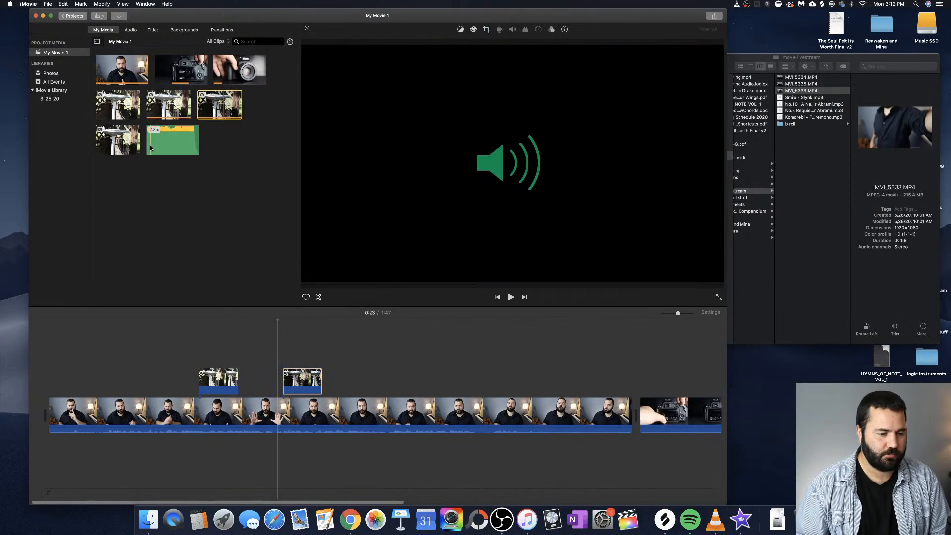
pyautogui.click(173, 145)
pyautogui.moveTo(173, 147); pyautogui.dragTo(167, 112)
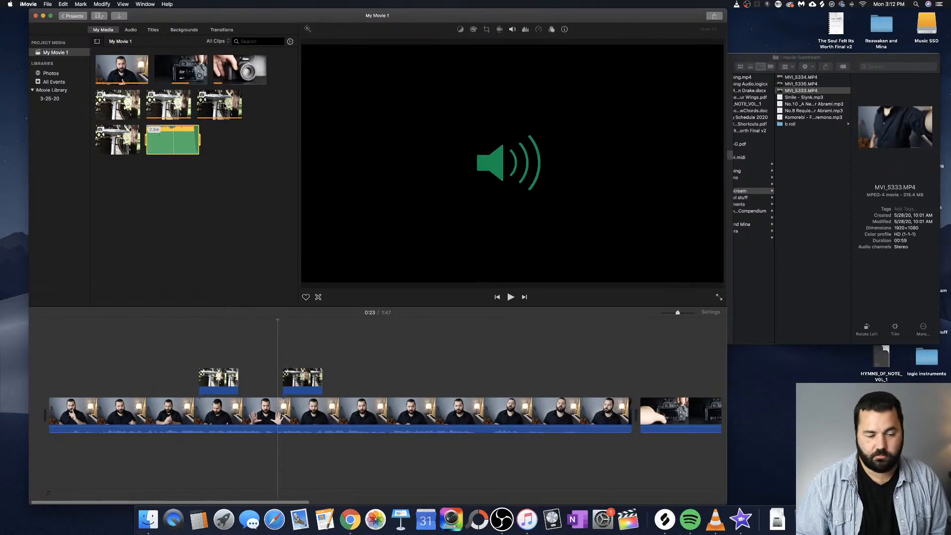
pyautogui.press('super+z')
pyautogui.press('super+z')
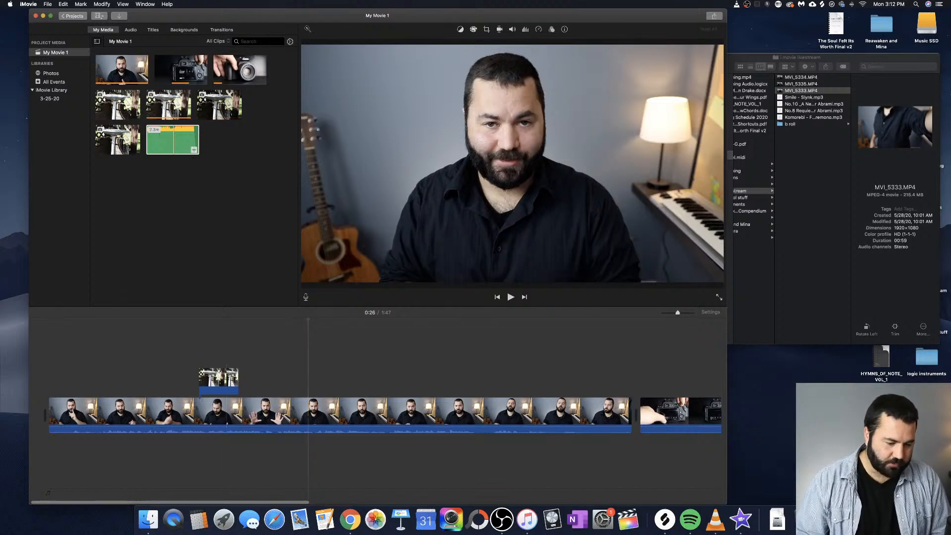
# Add the entire Komorebi music track beneath the video clips from the start of the timeline
pyautogui.click(176, 141)
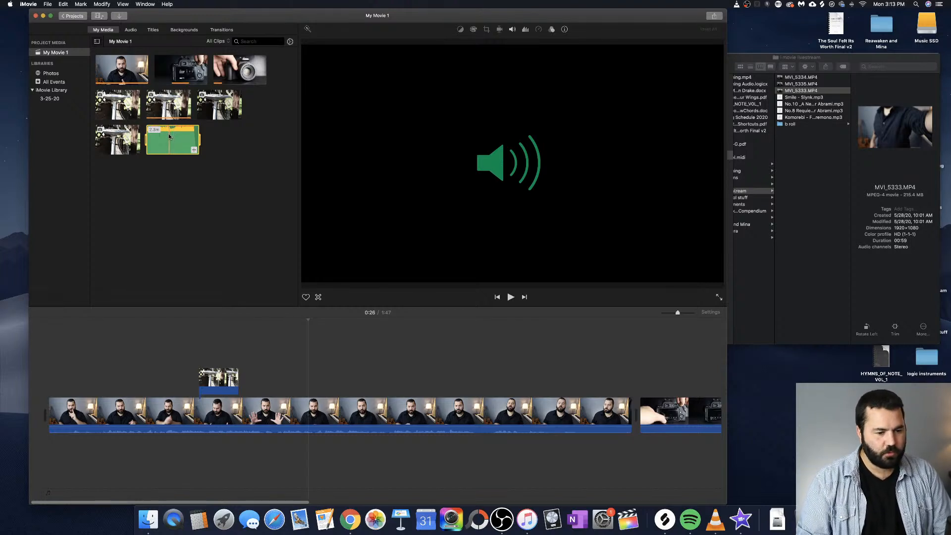
pyautogui.moveTo(169, 137); pyautogui.dragTo(63, 444)
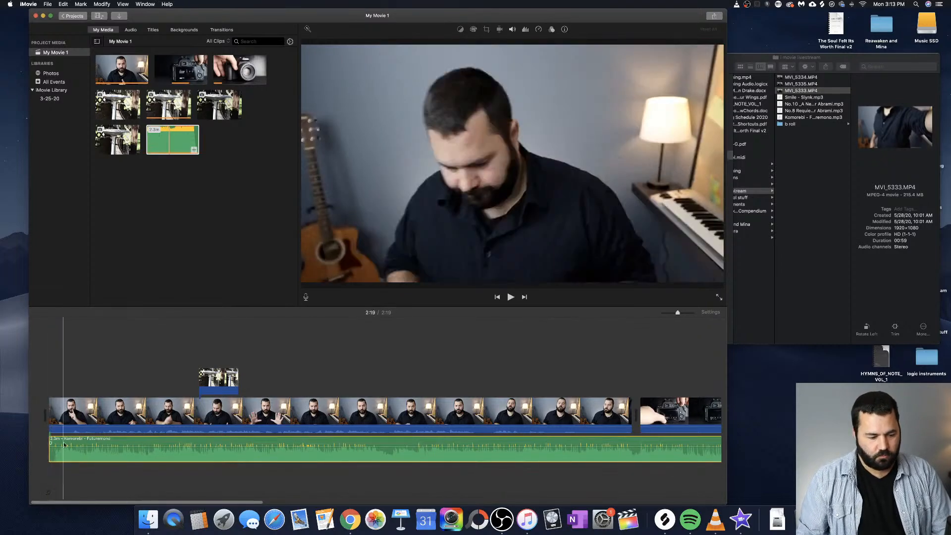
# Lower the music track's volume in the timeline and play the section around the fountain cutaway to check the mix
pyautogui.moveTo(292, 443); pyautogui.dragTo(292, 450)
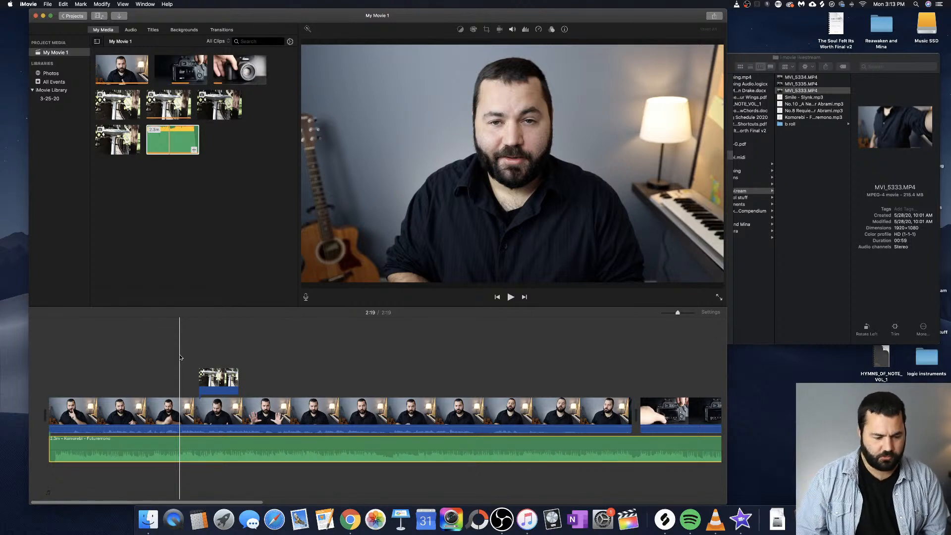
pyautogui.press('space')
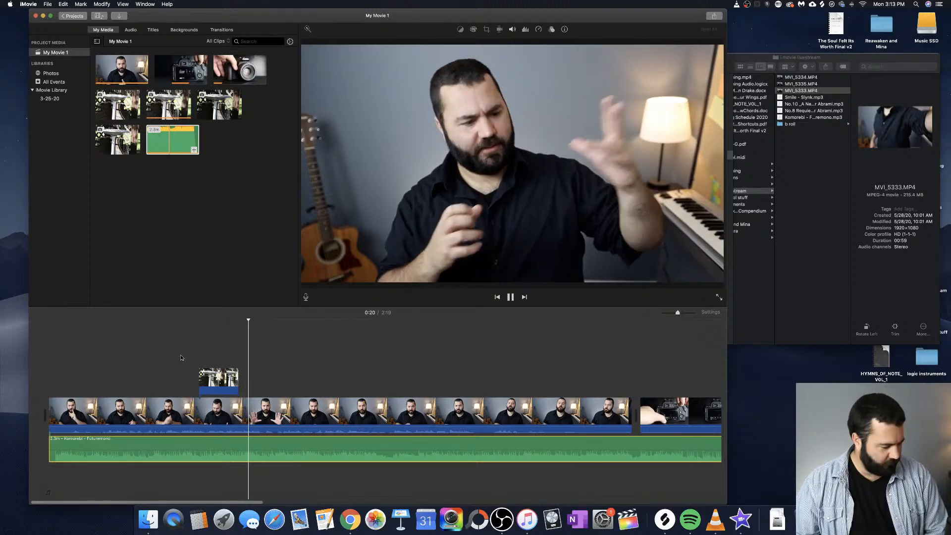
pyautogui.press('space')
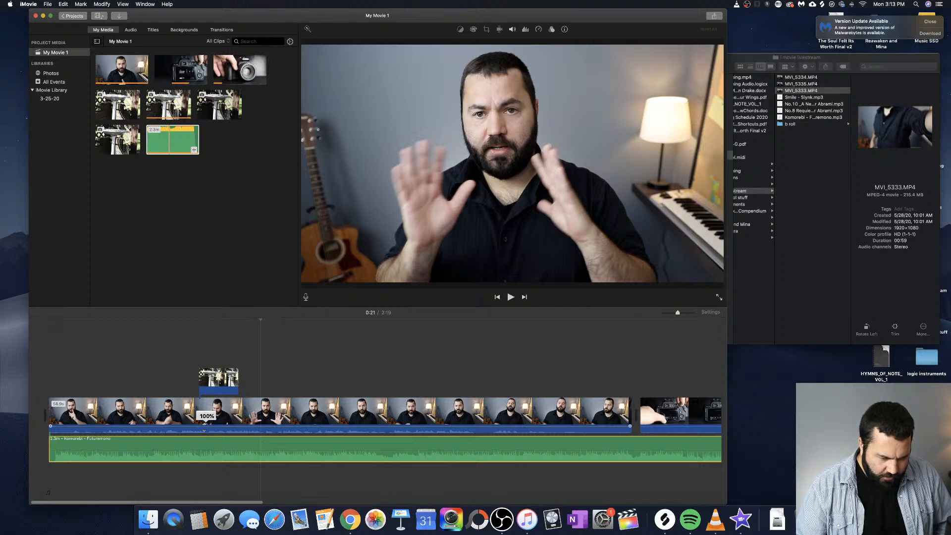
# With the talking-head clip's volume kept at 100%, set the music track's volume to 11% and replay from about 0:13
pyautogui.moveTo(204, 431); pyautogui.dragTo(205, 430)
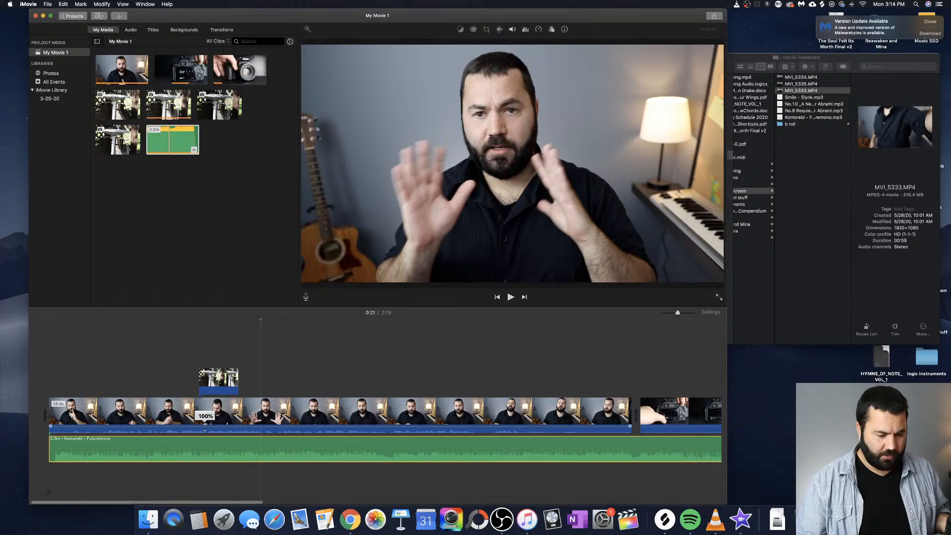
pyautogui.moveTo(205, 429); pyautogui.dragTo(206, 430)
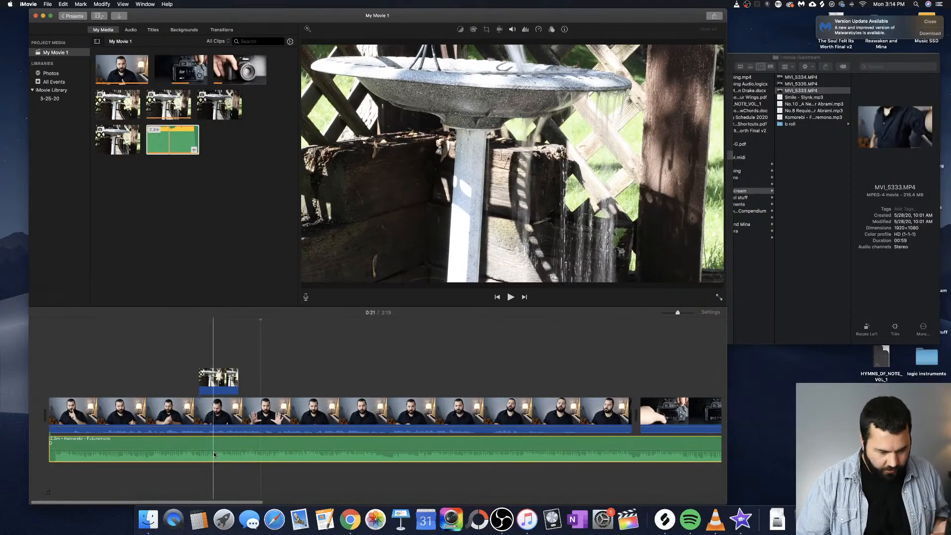
pyautogui.moveTo(217, 449); pyautogui.dragTo(216, 451)
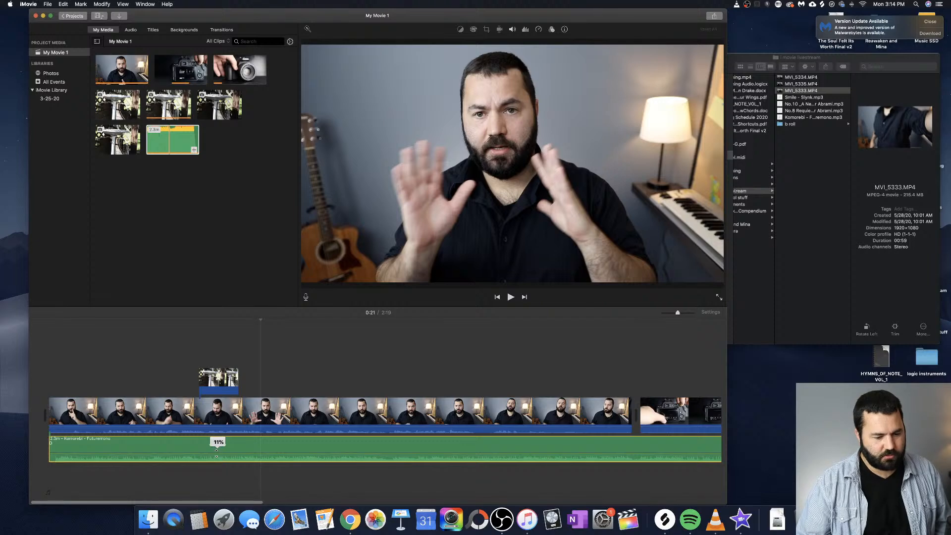
pyautogui.click(178, 318)
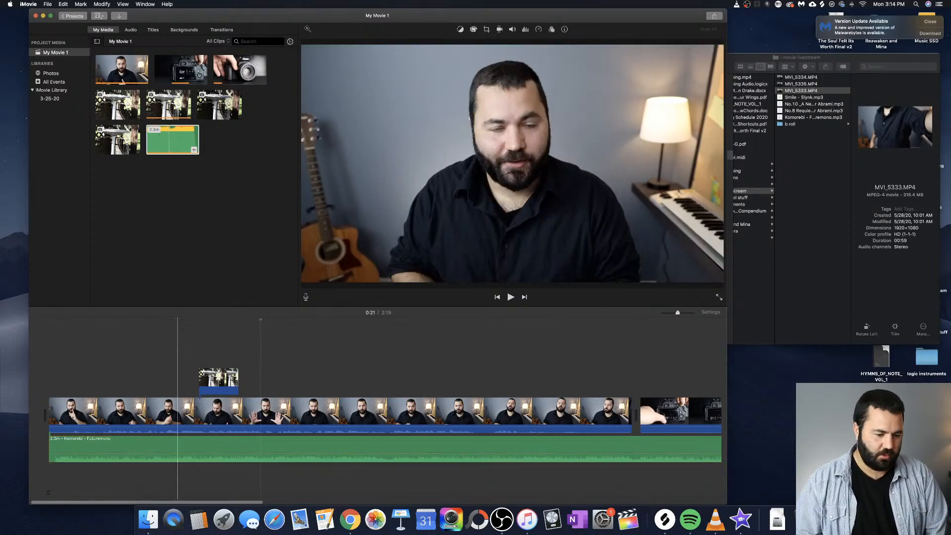
pyautogui.press('space')
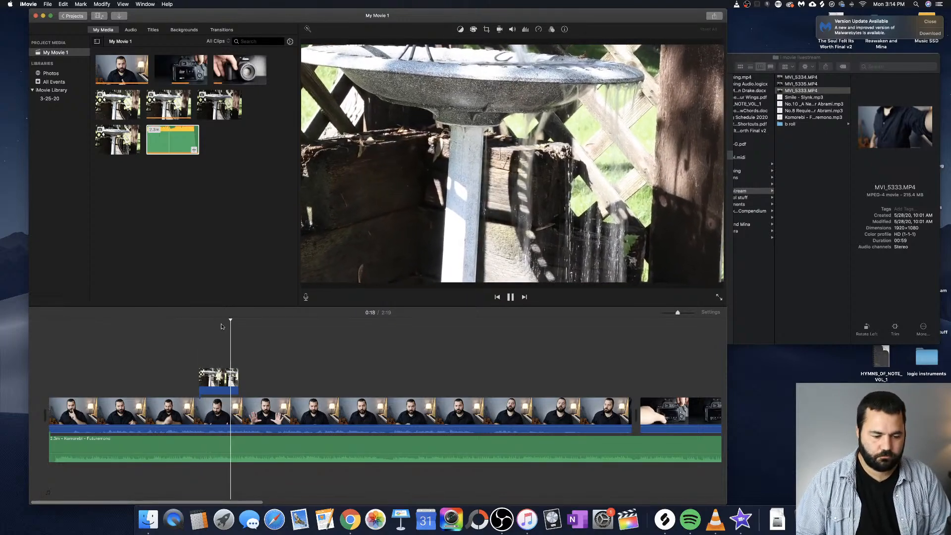
# Stop playback and look through the title styles available for the movie
pyautogui.press('space')
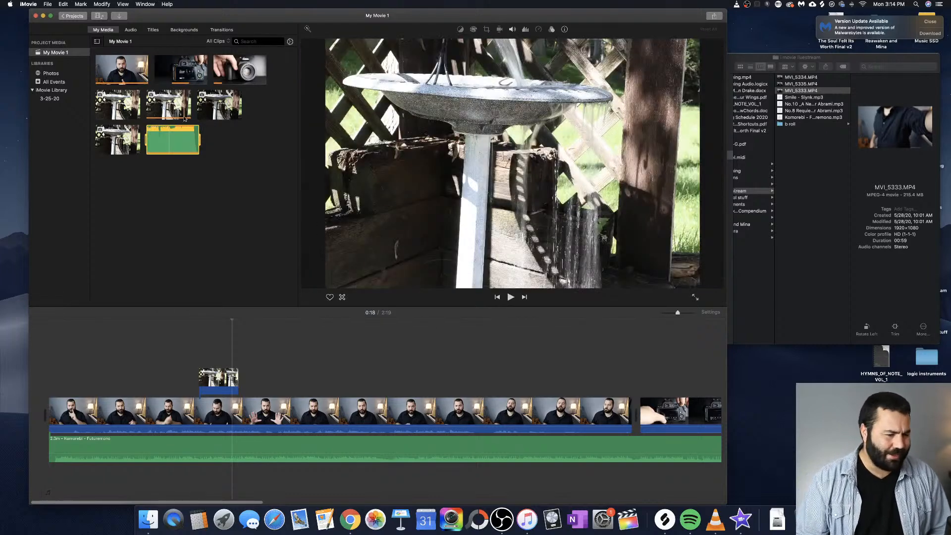
pyautogui.click(128, 31)
pyautogui.click(153, 30)
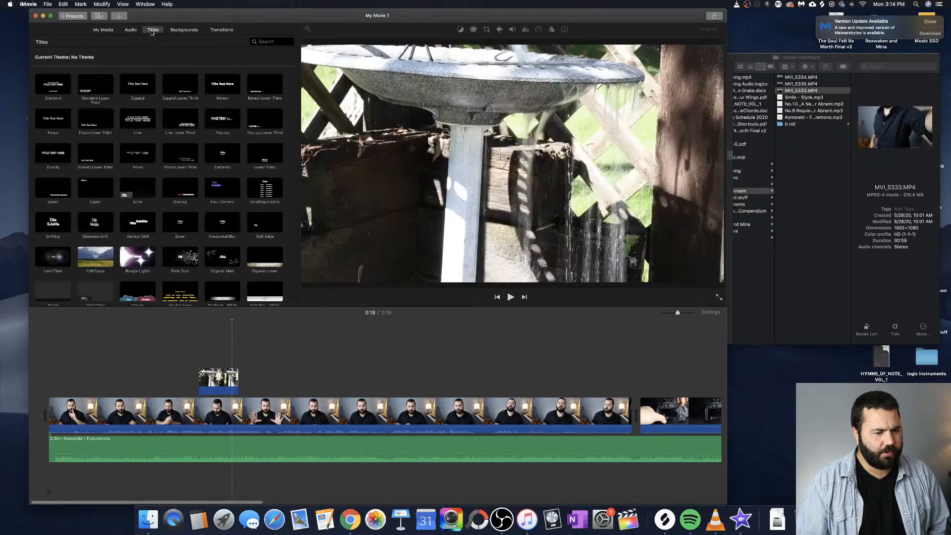
pyautogui.click(139, 31)
pyautogui.click(154, 31)
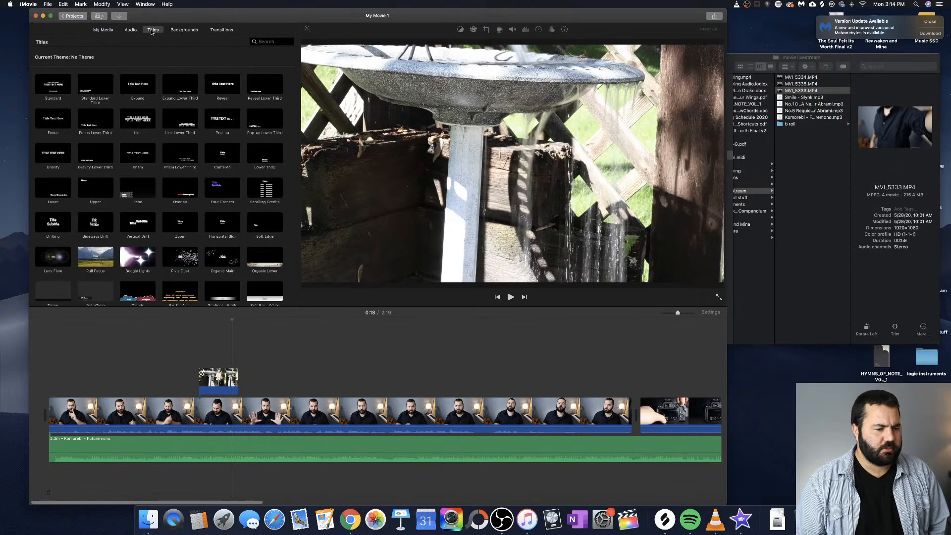
pyautogui.click(103, 31)
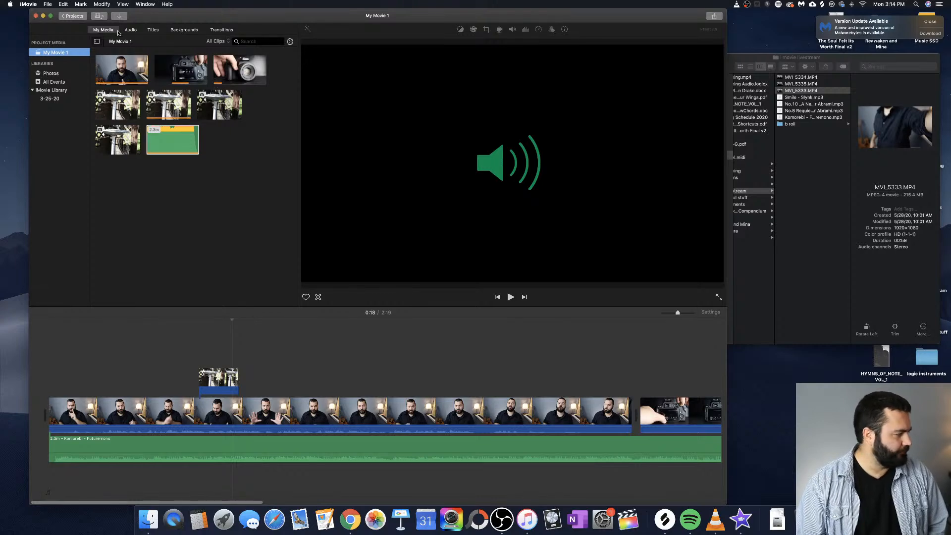
pyautogui.click(153, 31)
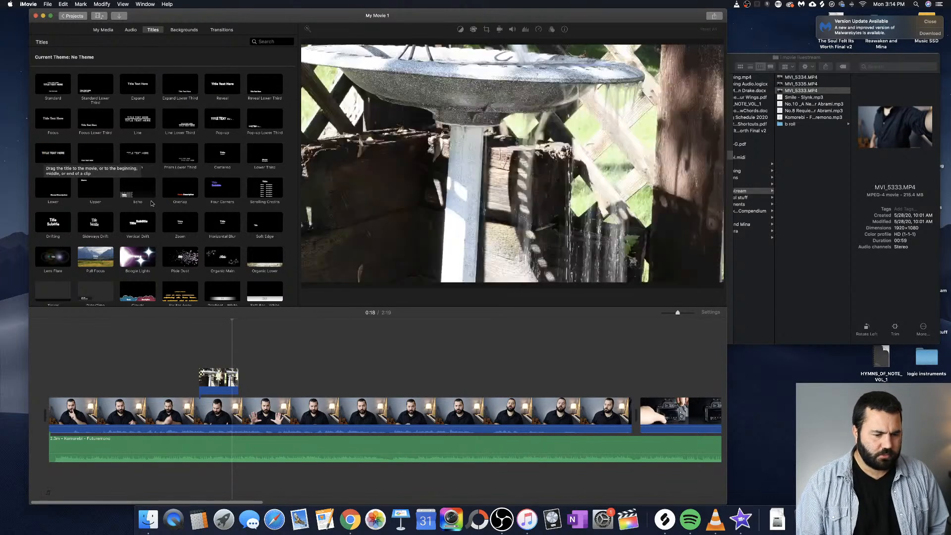
pyautogui.scroll(-3, 152, 203)
pyautogui.scroll(2, 153, 203)
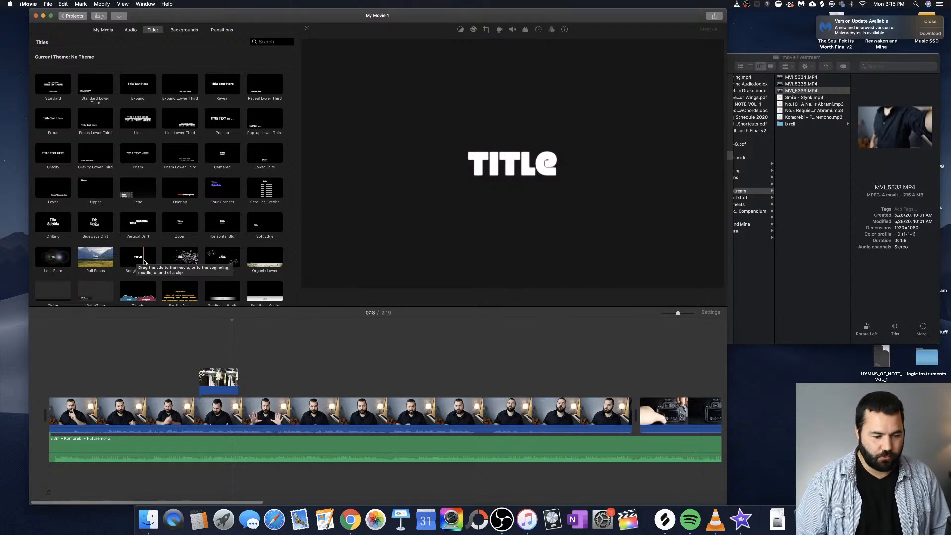
# Overlay the Boogie Lights title on the talking-head clip around 0:29 and play that part to preview it
pyautogui.moveTo(144, 262); pyautogui.dragTo(325, 370)
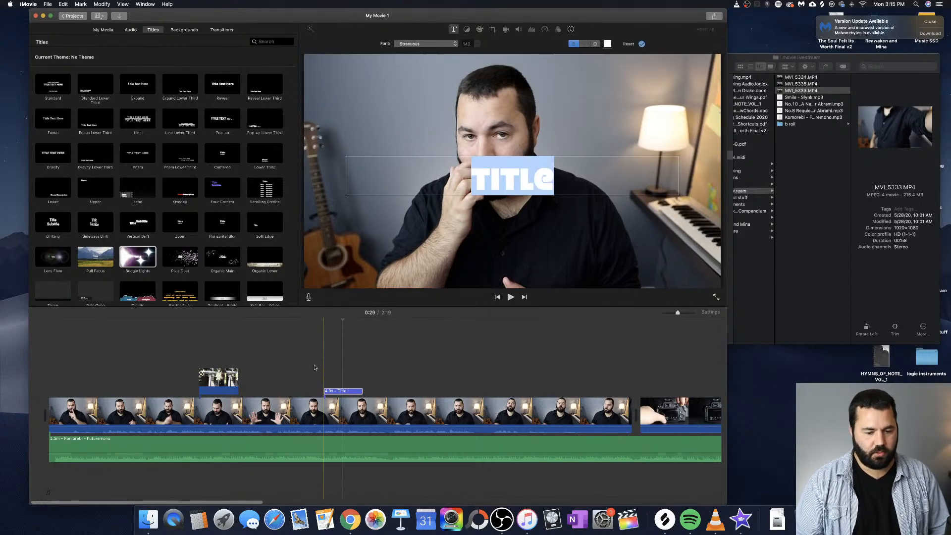
pyautogui.click(316, 321)
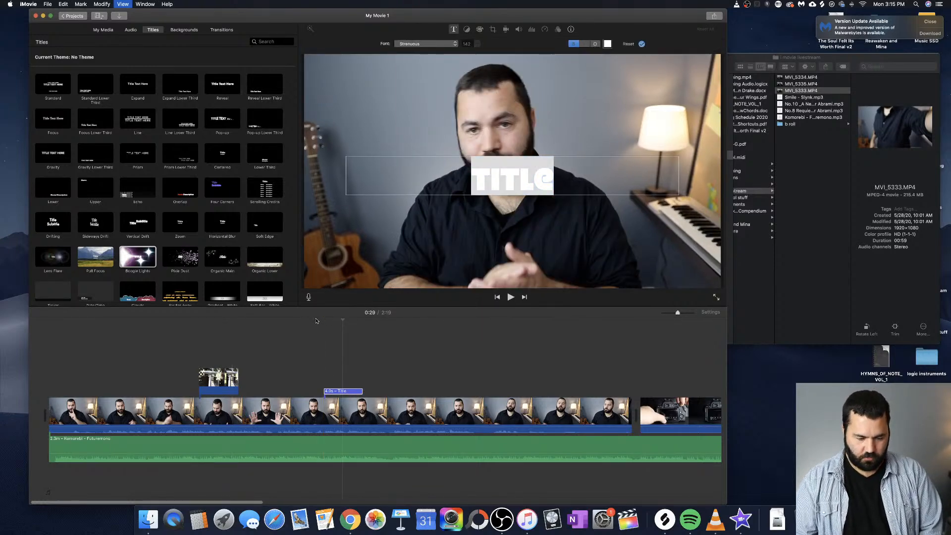
pyautogui.press('space')
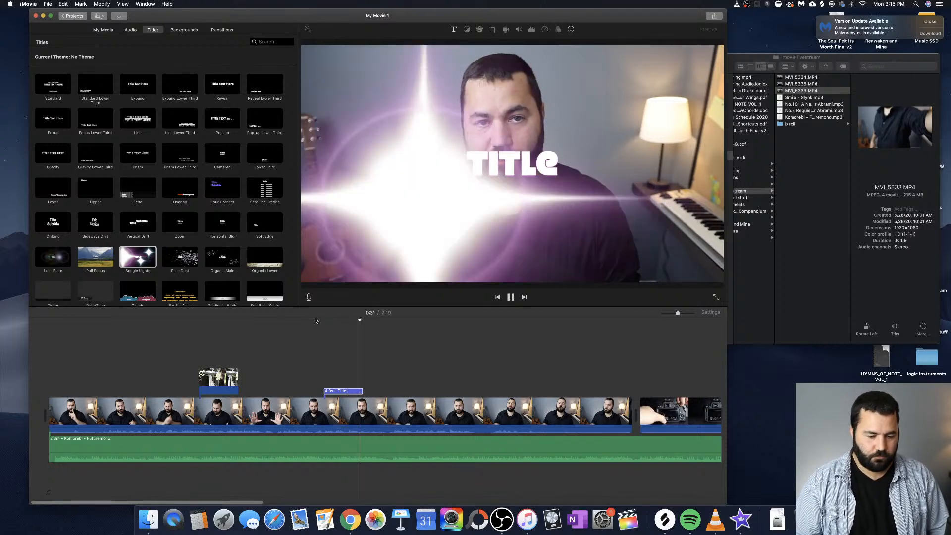
pyautogui.press('space')
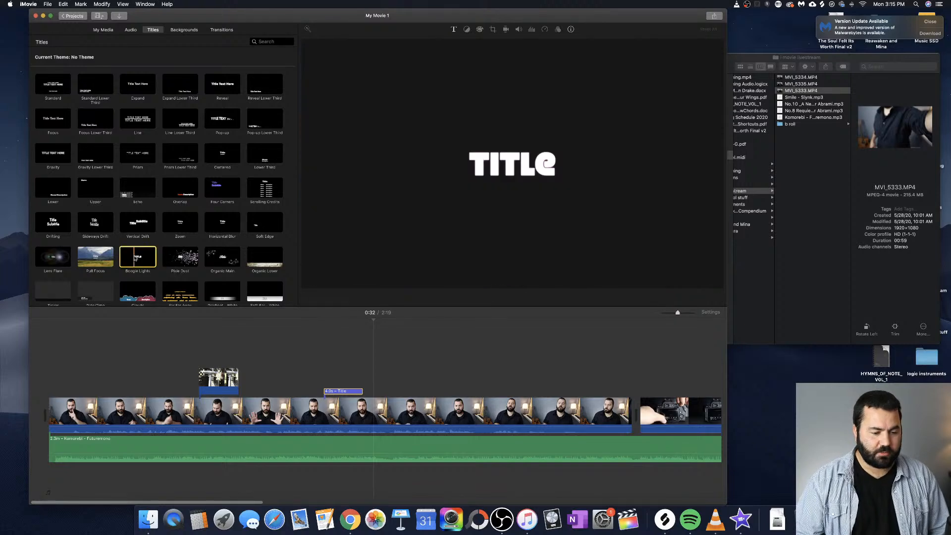
# Try a standalone Boogie Lights title between the talking-head and camera clips, and delete it after previewing
pyautogui.moveTo(136, 257); pyautogui.dragTo(642, 414)
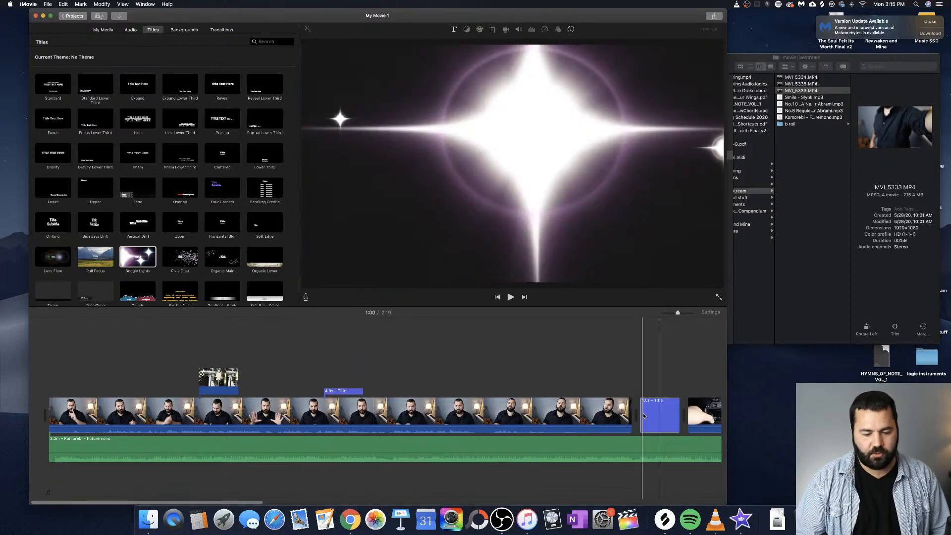
pyautogui.click(624, 321)
pyautogui.press('space')
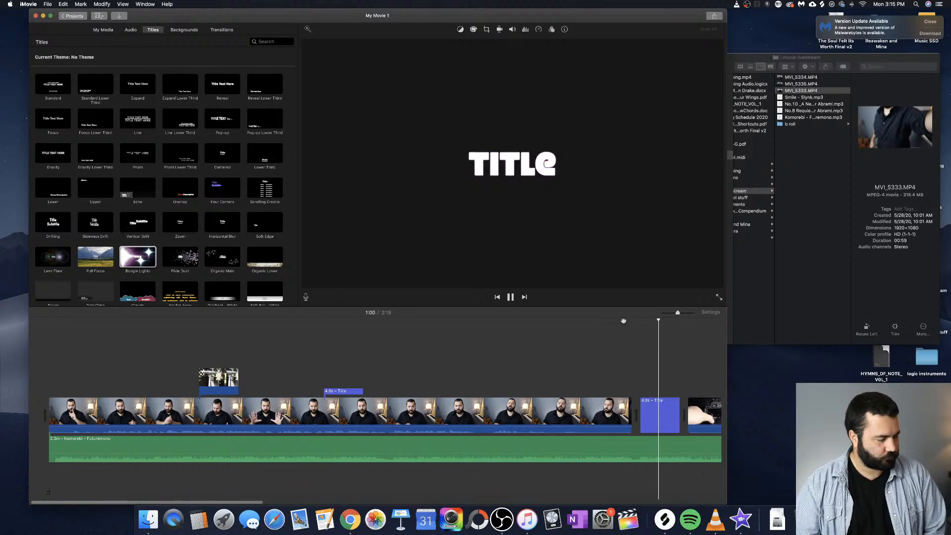
pyautogui.press('space')
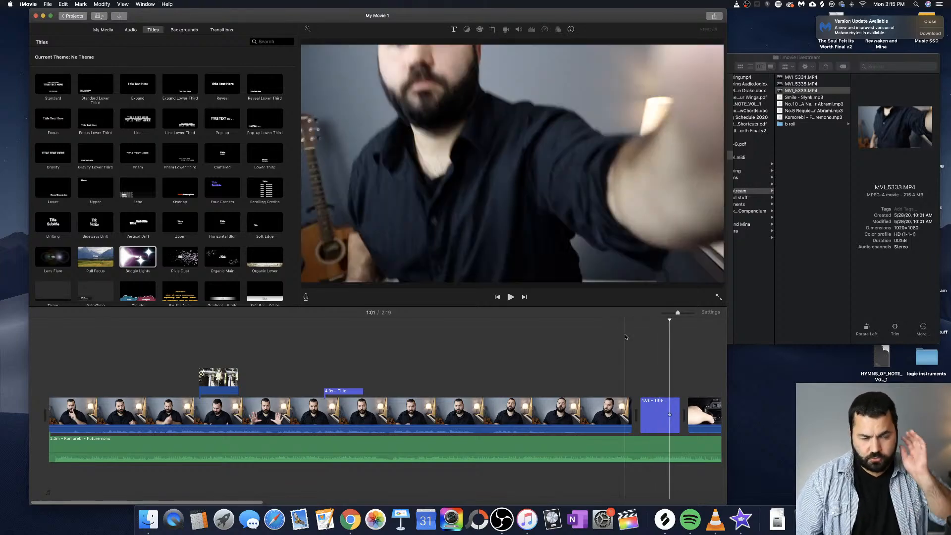
pyautogui.click(659, 407)
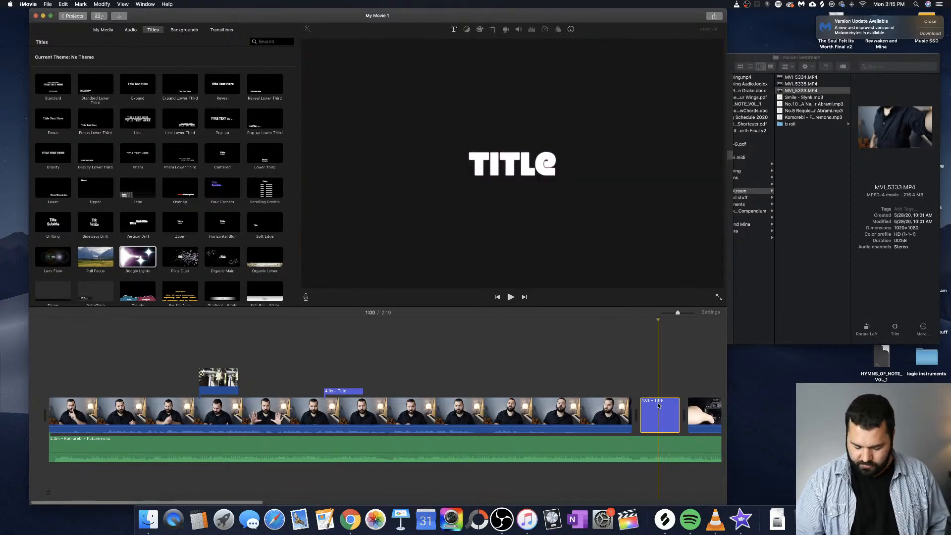
pyautogui.press('Delete')
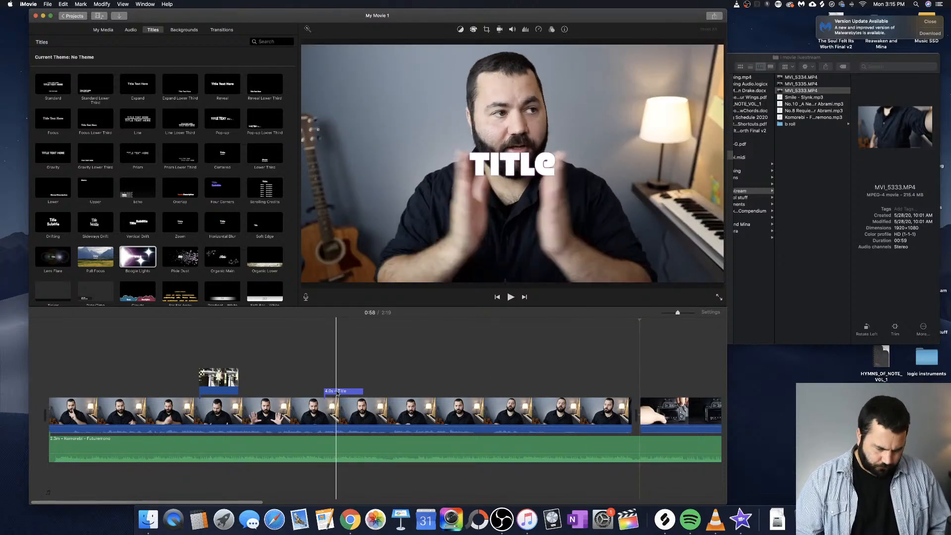
# Extend the Boogie Lights title over the talking-head clip to about 9 seconds and view it around 0:30
pyautogui.click(339, 392)
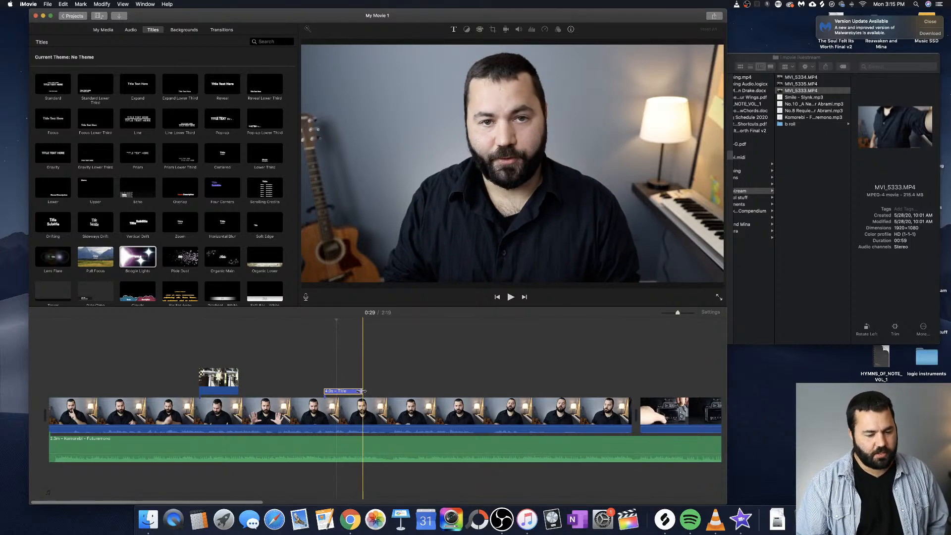
pyautogui.moveTo(363, 391); pyautogui.dragTo(414, 383)
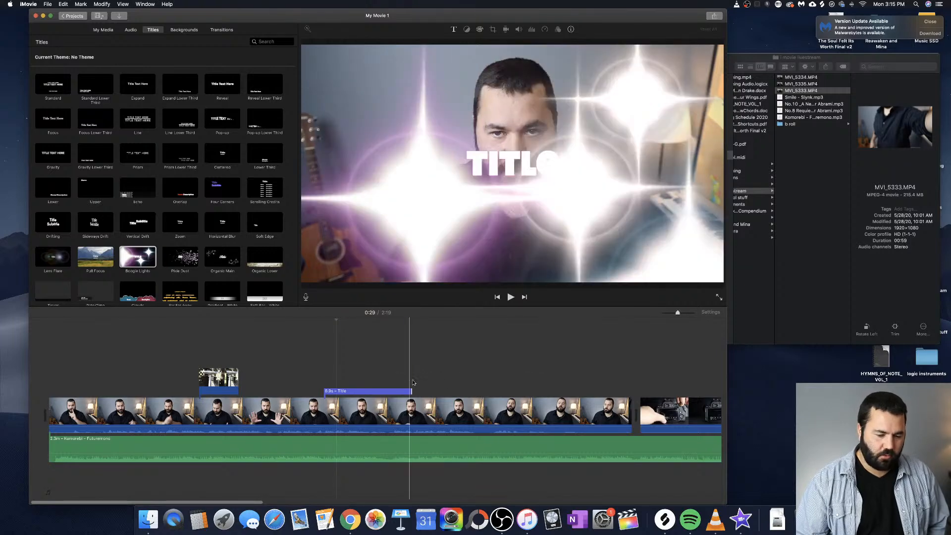
pyautogui.click(354, 323)
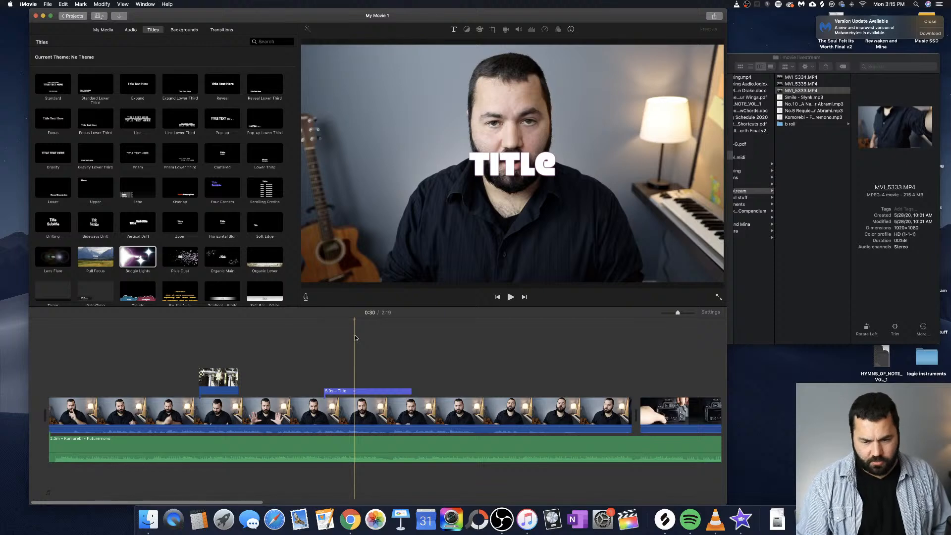
# Widen the project window, replace the title's text with "kjfbjsbcjb" and set its font to American Typewriter
pyautogui.moveTo(726, 489); pyautogui.dragTo(908, 491)
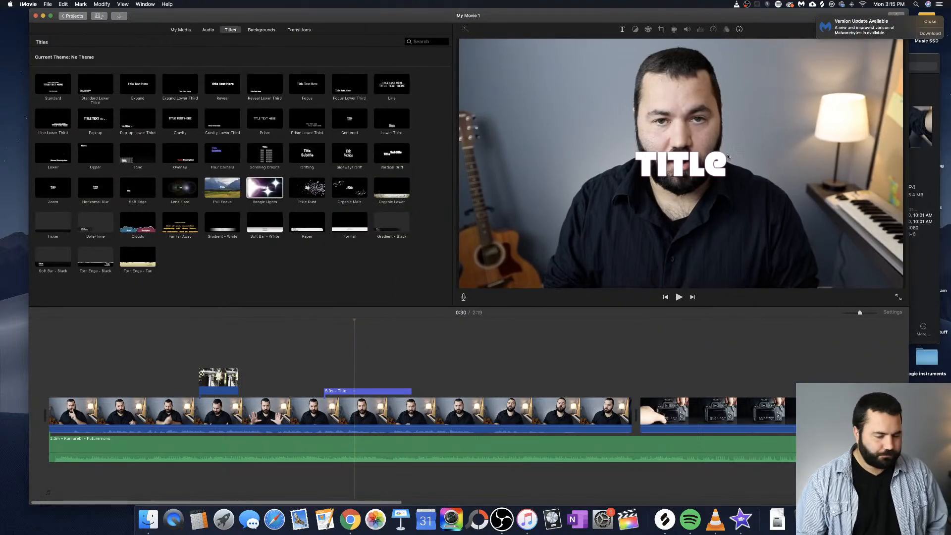
pyautogui.doubleClick(677, 164)
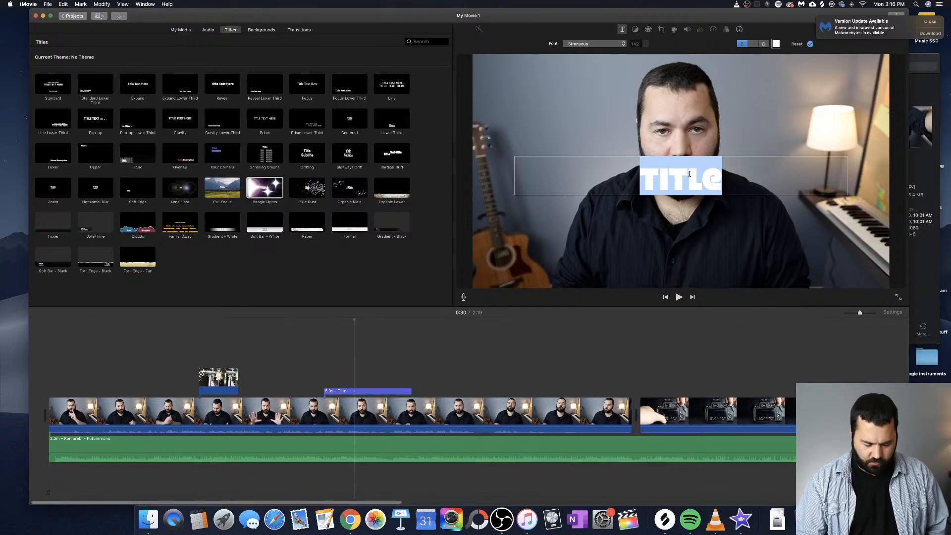
pyautogui.write('KjFBjSBCjB')
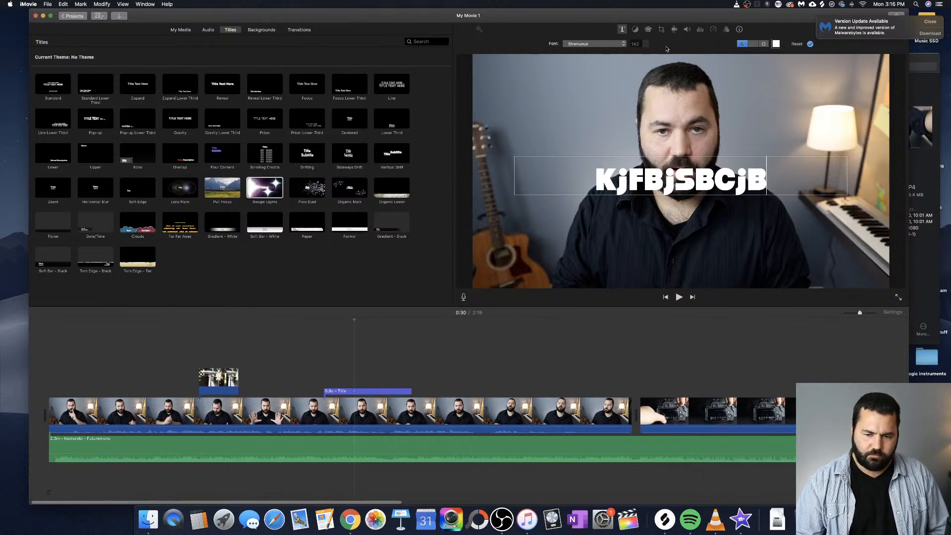
pyautogui.click(583, 45)
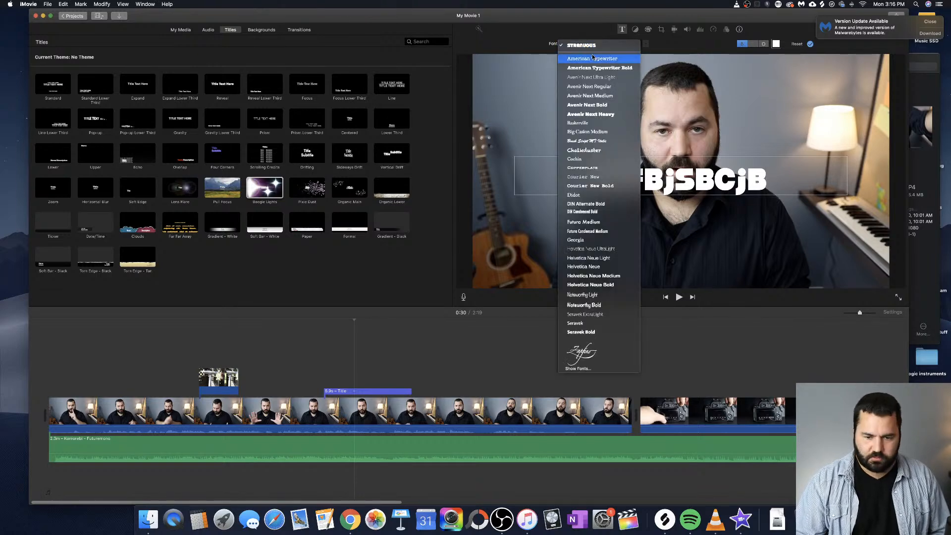
pyautogui.click(600, 60)
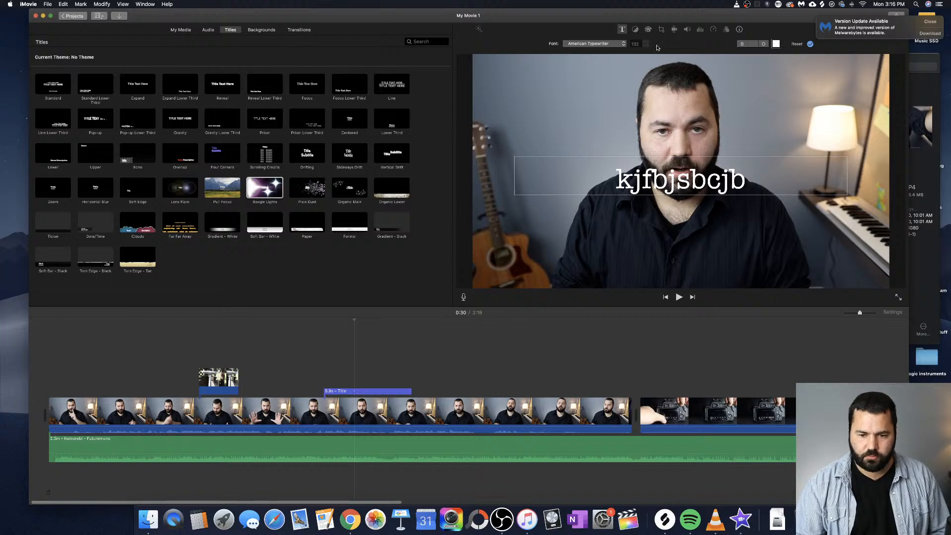
# Try bold on the title text, settle on an outline with a bright green colour, and apply the formatting
pyautogui.doubleClick(693, 180)
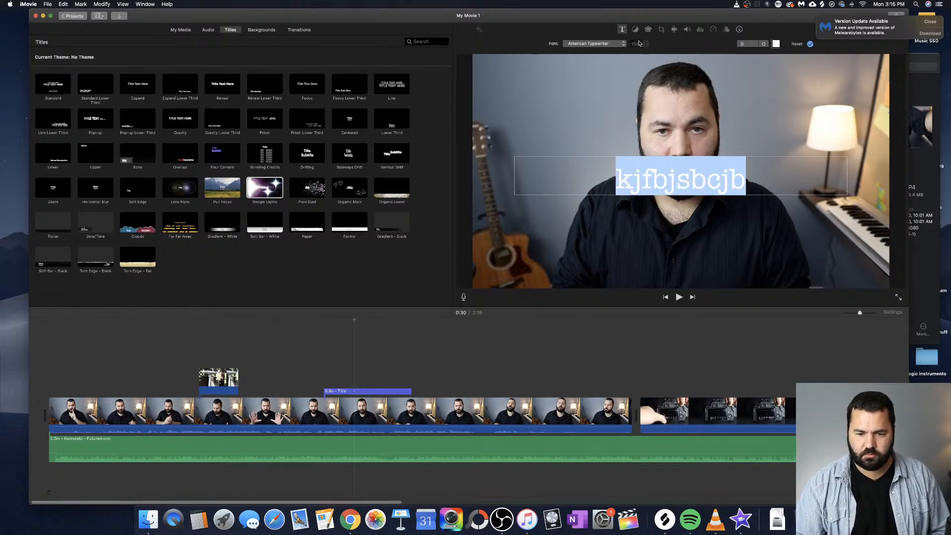
pyautogui.click(743, 44)
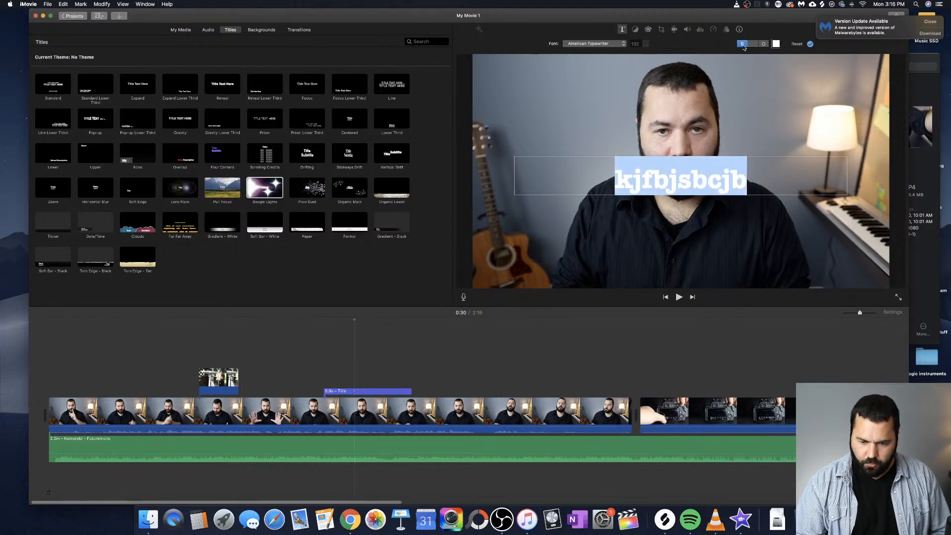
pyautogui.click(742, 44)
pyautogui.click(764, 44)
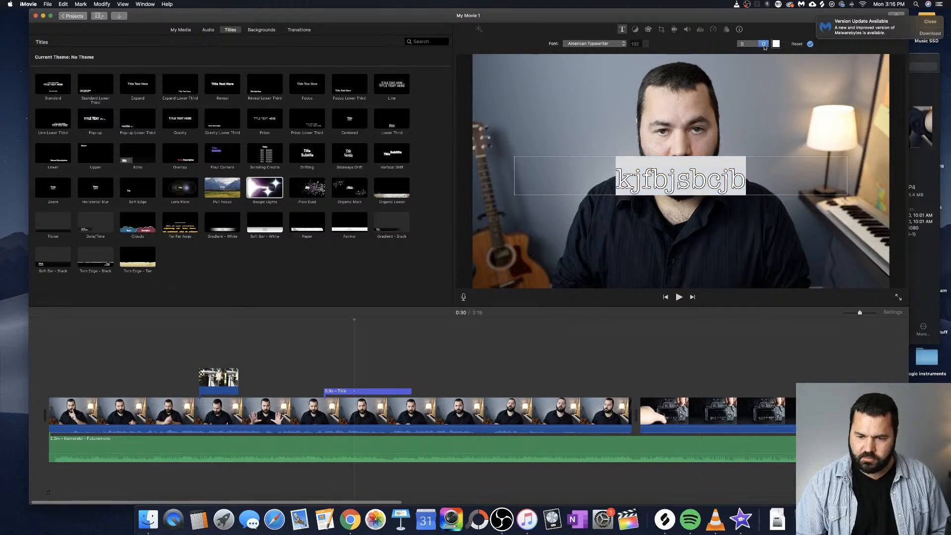
pyautogui.click(777, 44)
pyautogui.moveTo(30, 423); pyautogui.dragTo(348, 277)
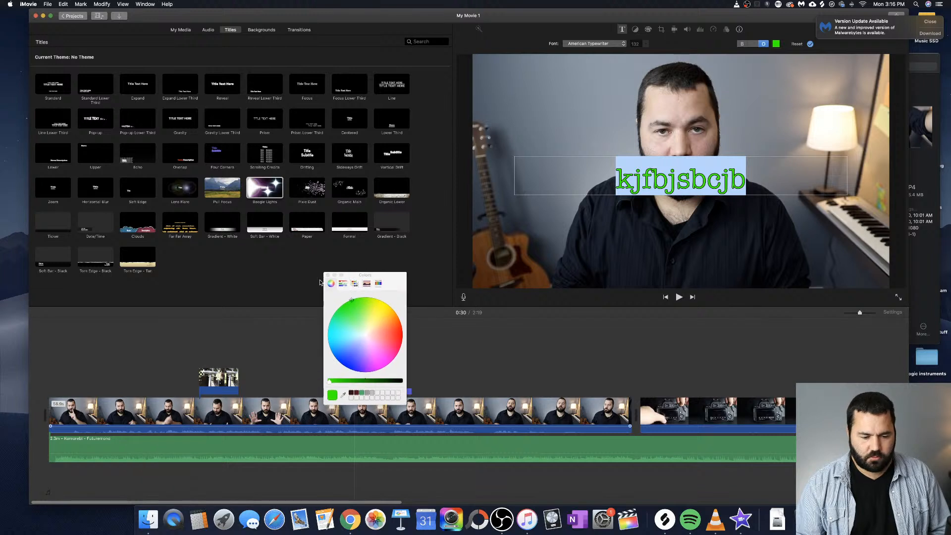
pyautogui.click(328, 275)
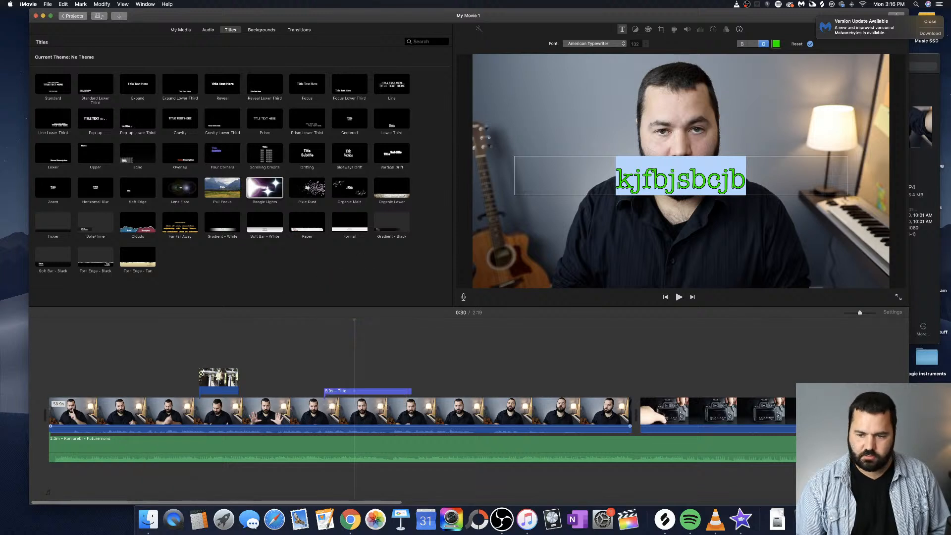
pyautogui.click(810, 44)
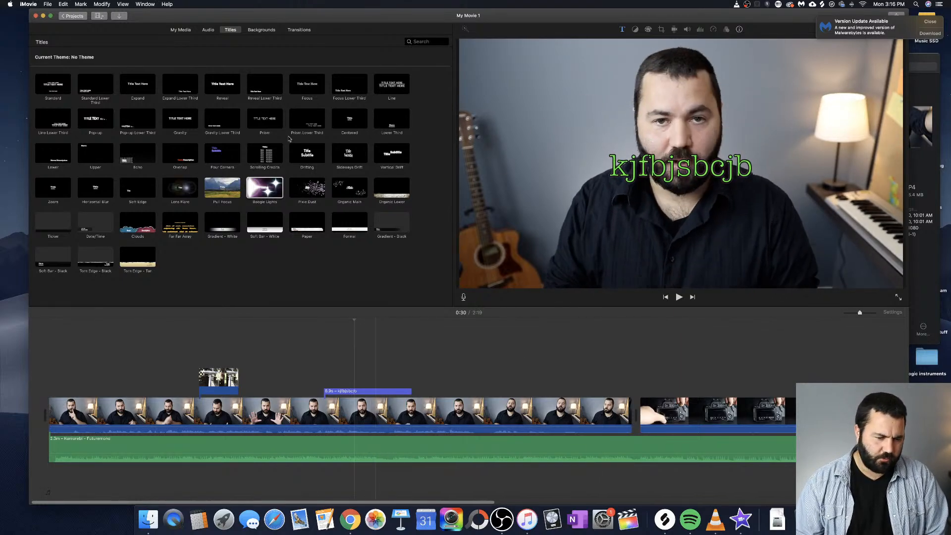
# Overlay the Focus title on the talking-head clip around 0:44 and check its text size and alignment options
pyautogui.click(270, 121)
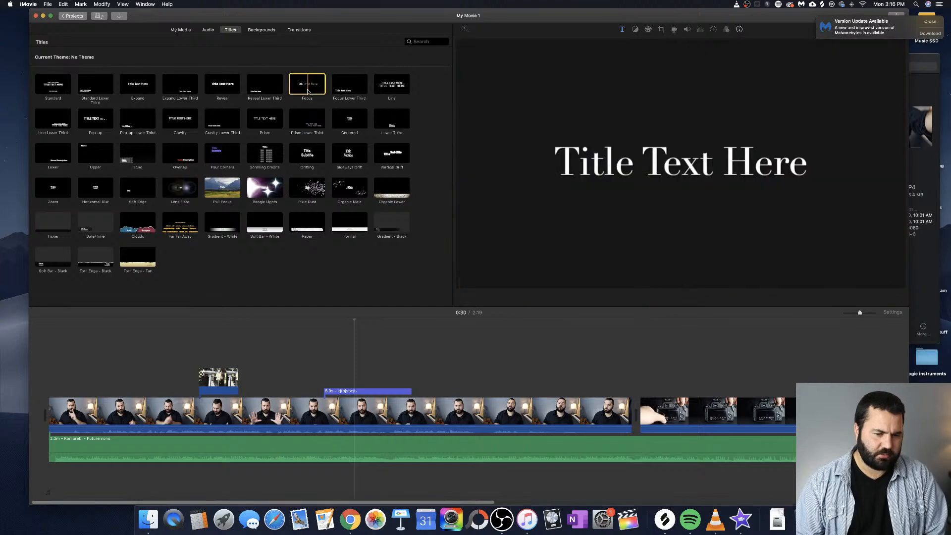
pyautogui.moveTo(307, 85); pyautogui.dragTo(474, 384)
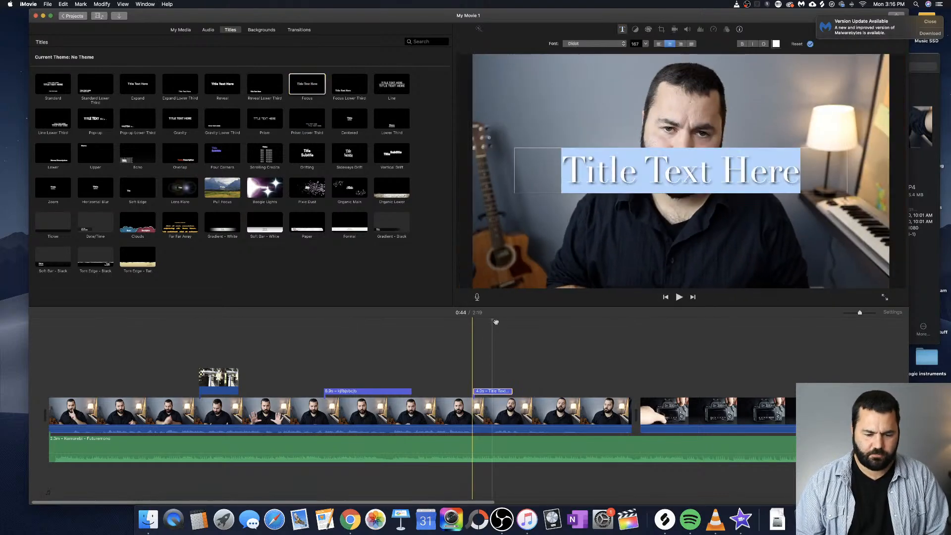
pyautogui.click(643, 177)
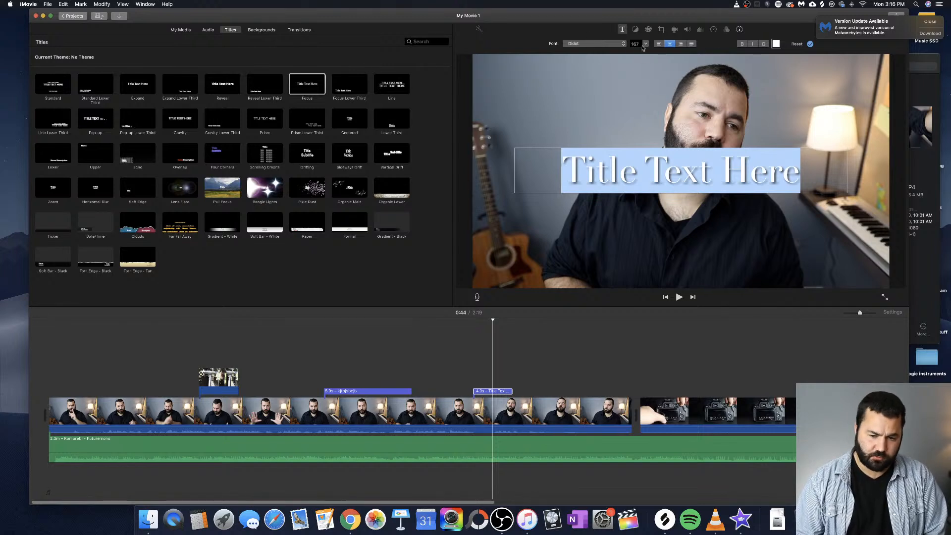
pyautogui.click(643, 46)
pyautogui.click(680, 47)
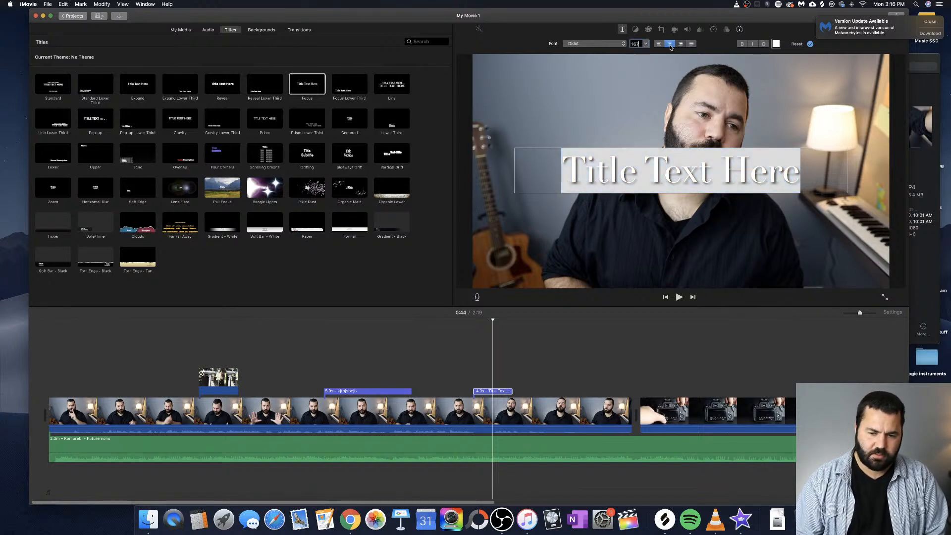
pyautogui.click(680, 47)
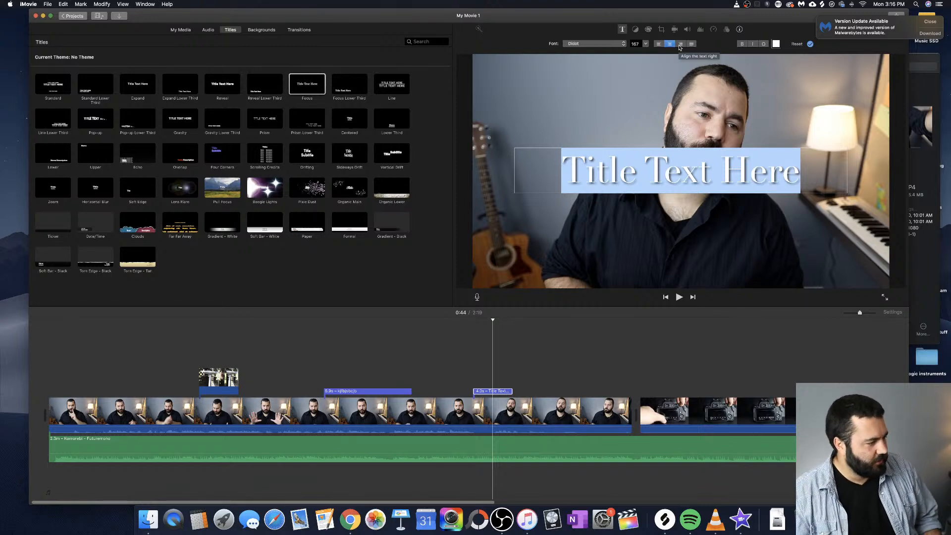
pyautogui.click(470, 325)
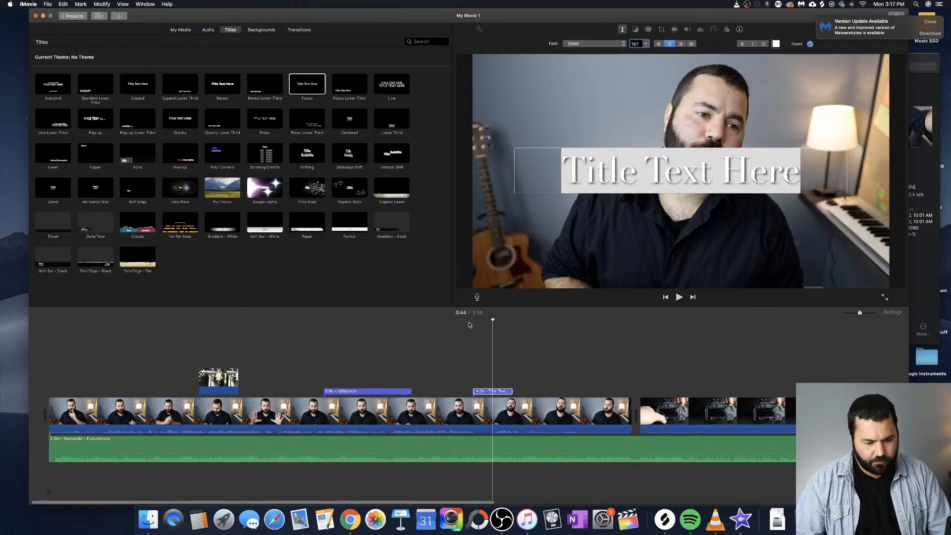
# Extend the Focus title over the talking-head clip to about 9 seconds
pyautogui.click(469, 322)
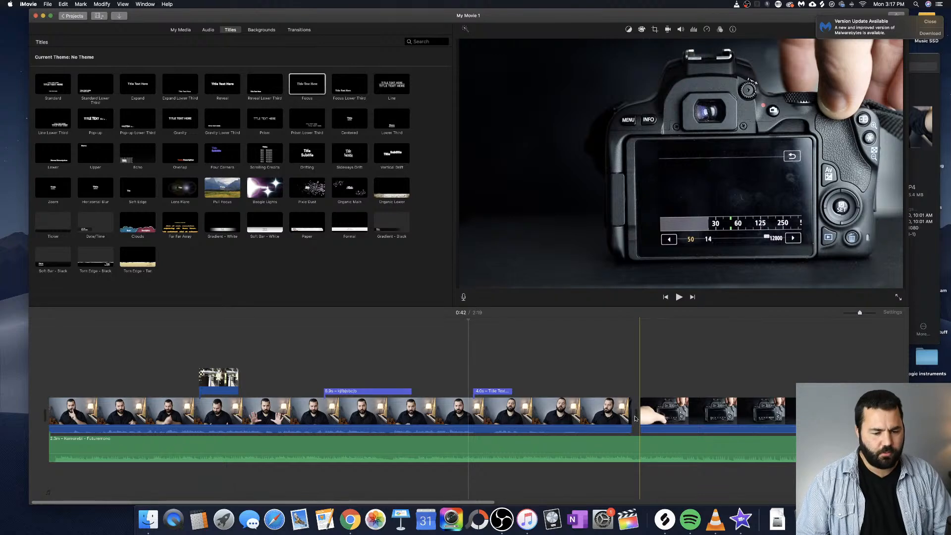
pyautogui.click(493, 392)
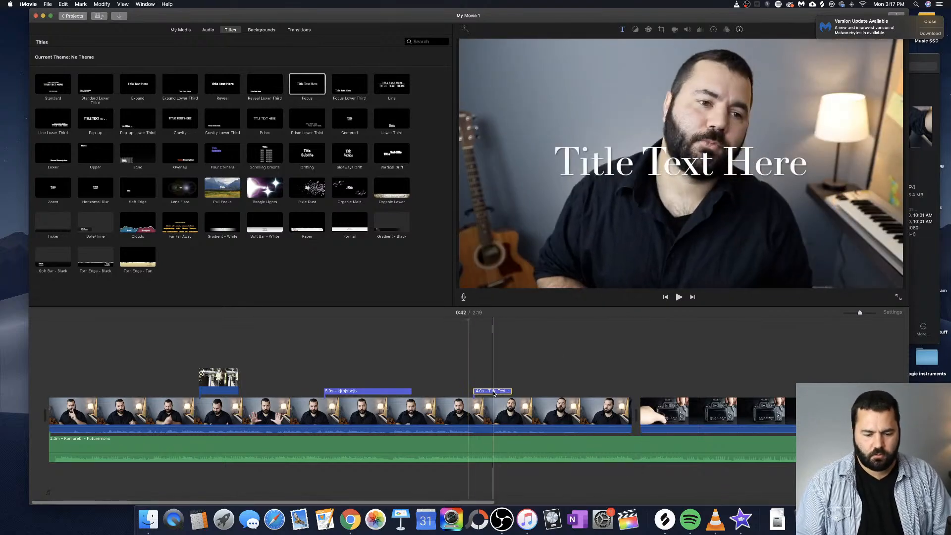
pyautogui.moveTo(512, 392); pyautogui.dragTo(560, 392)
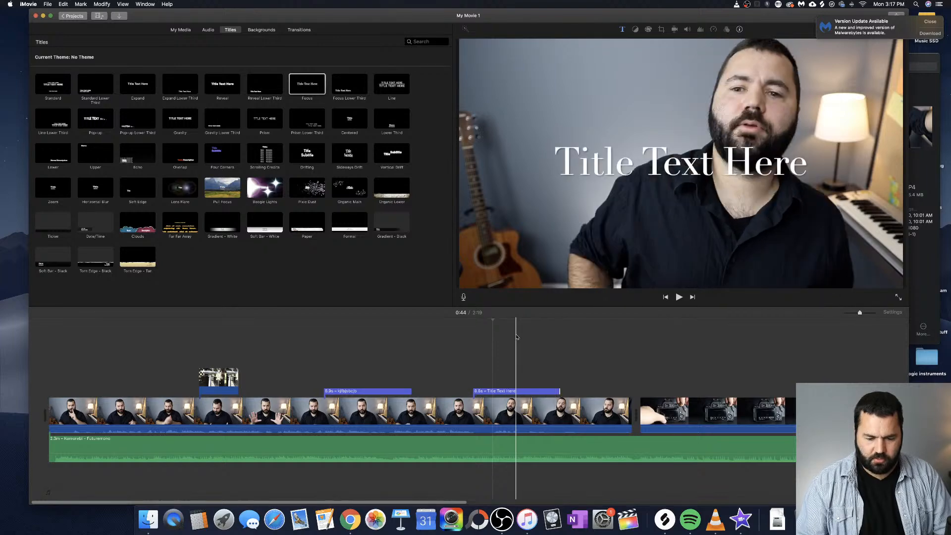
# Replace the word "Text" in the Focus title with "sdlfjn" so the title reads "Title sdlfjn Here"
pyautogui.doubleClick(668, 162)
pyautogui.click(681, 164)
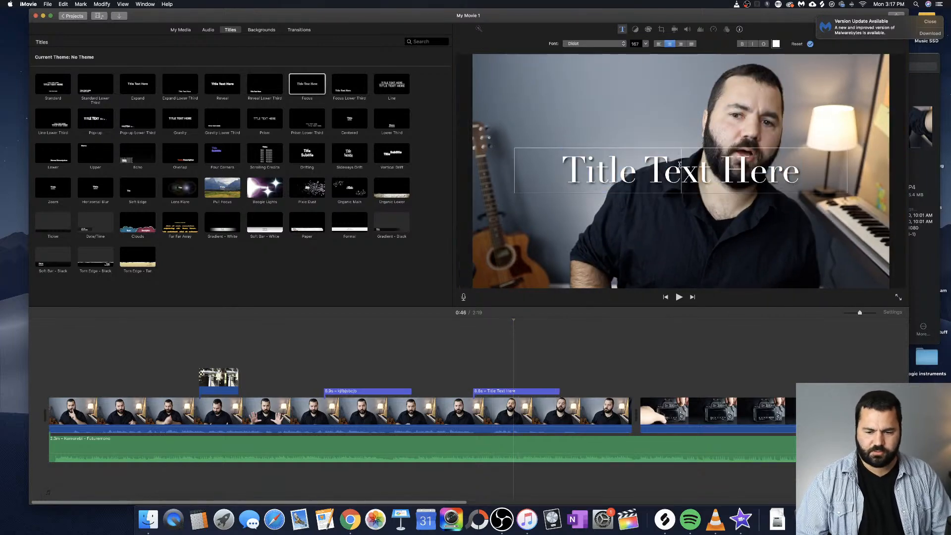
pyautogui.doubleClick(687, 166)
pyautogui.write('sdlfjn')
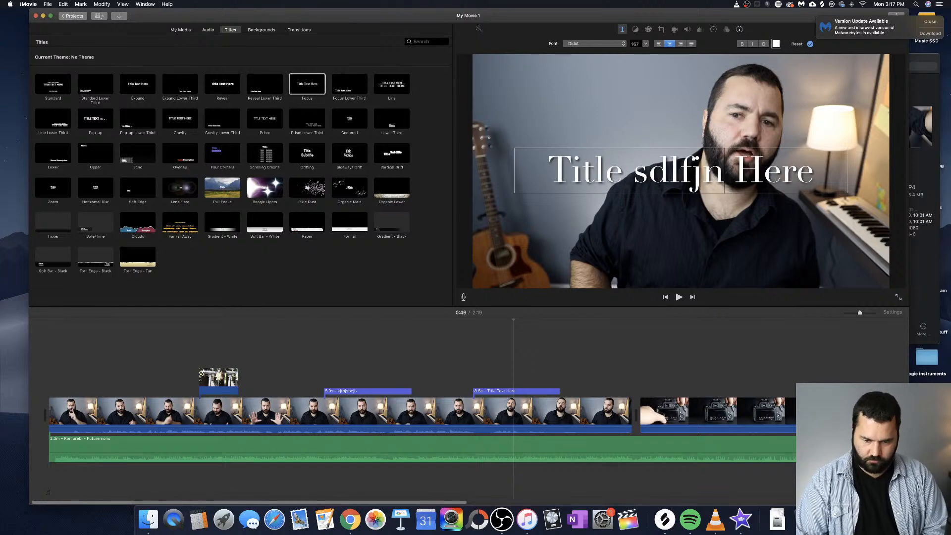
pyautogui.click(461, 181)
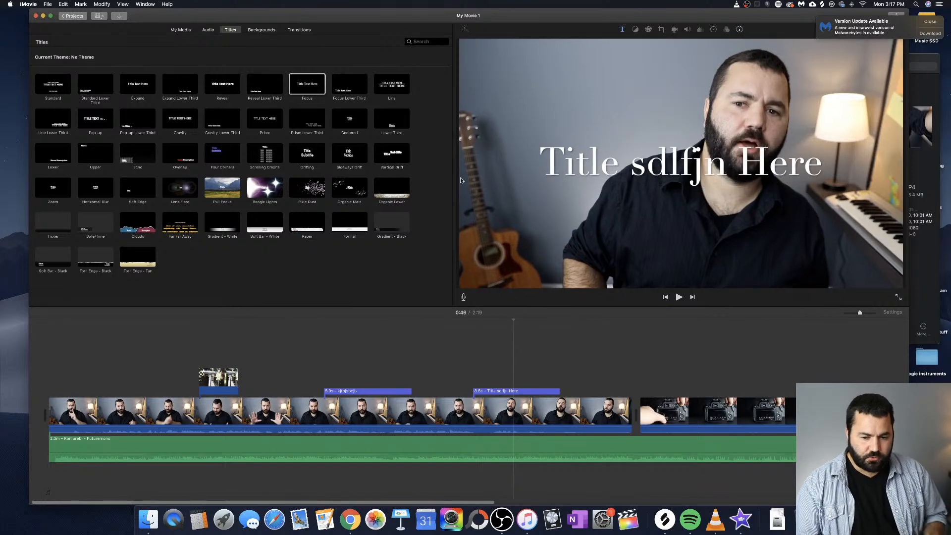
# Insert the Blobs background between the talking-head clip and the camera clip
pyautogui.click(261, 30)
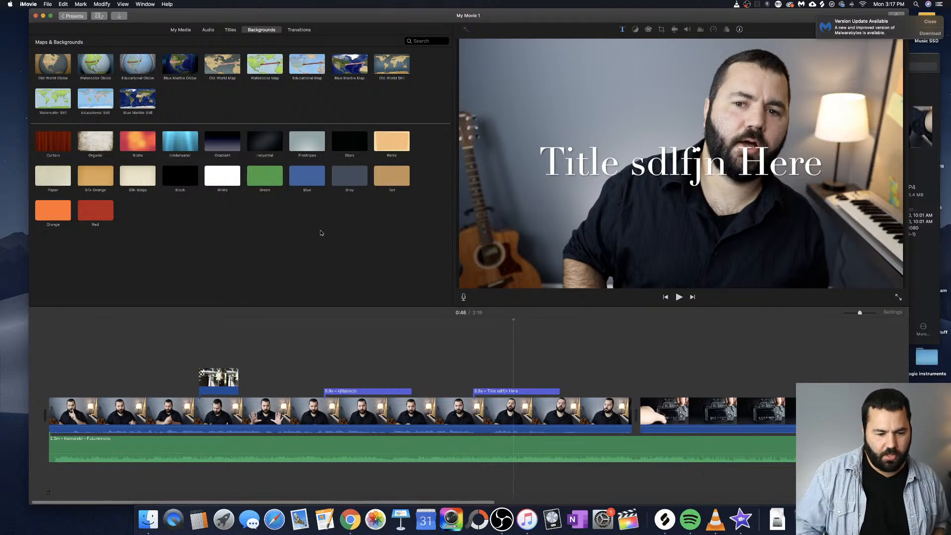
pyautogui.click(42, 144)
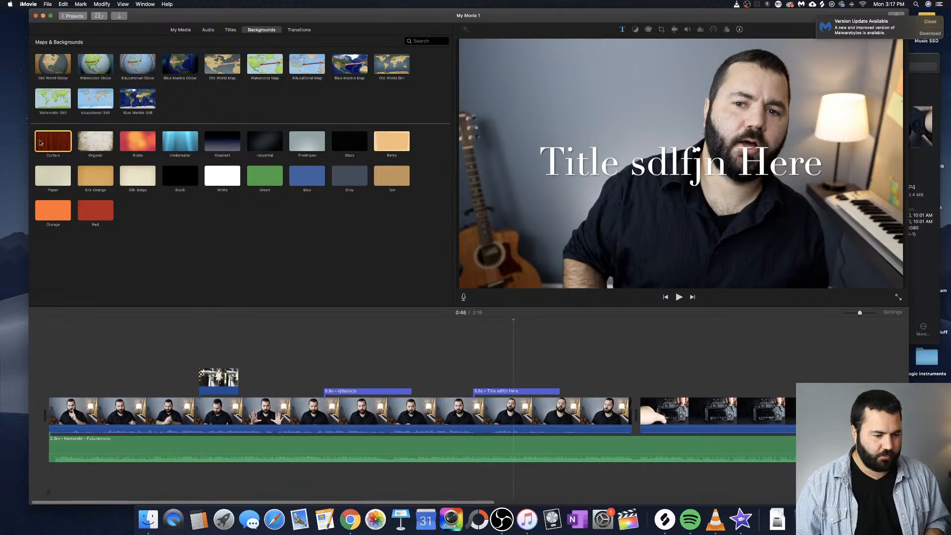
pyautogui.click(134, 148)
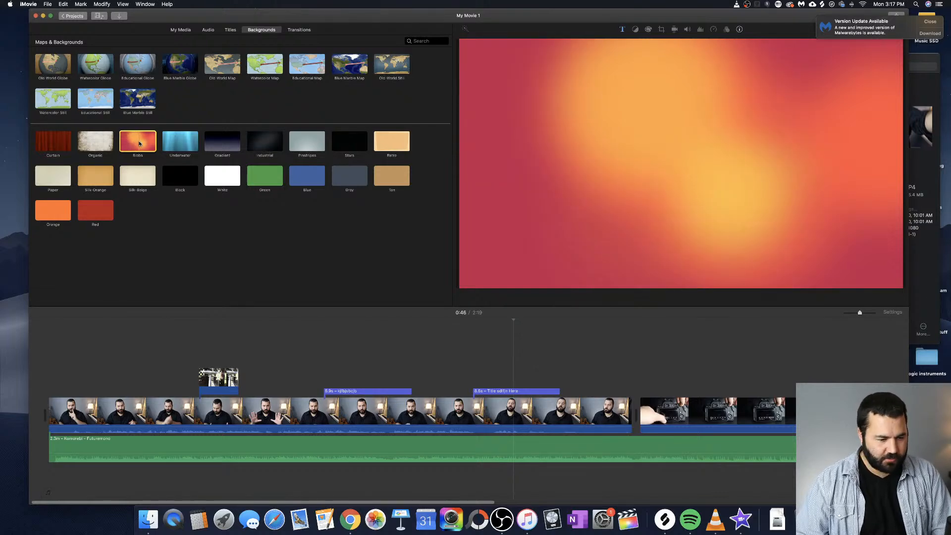
pyautogui.moveTo(138, 144); pyautogui.dragTo(635, 412)
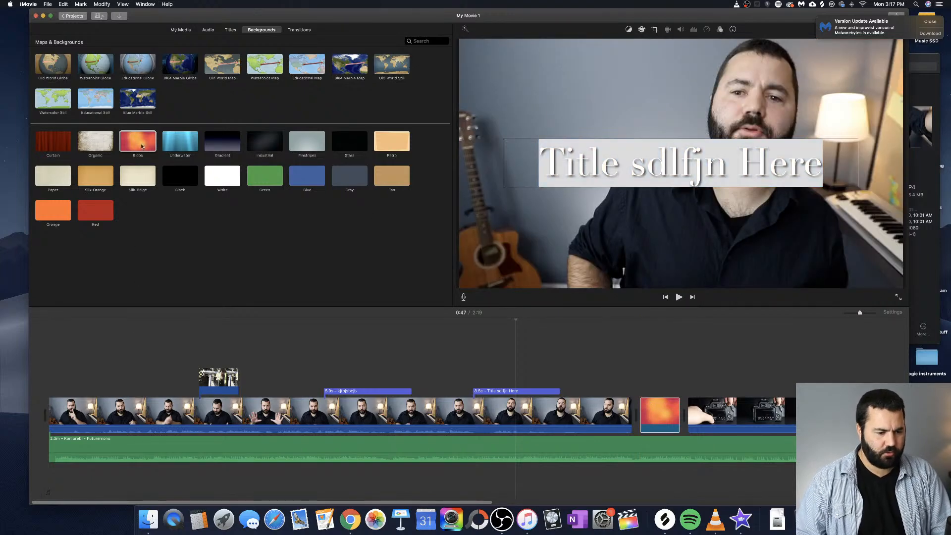
# Try the Blobs background as an overlay above the talking-head clip around 0:09, play it back, and delete it
pyautogui.moveTo(141, 146); pyautogui.dragTo(159, 381)
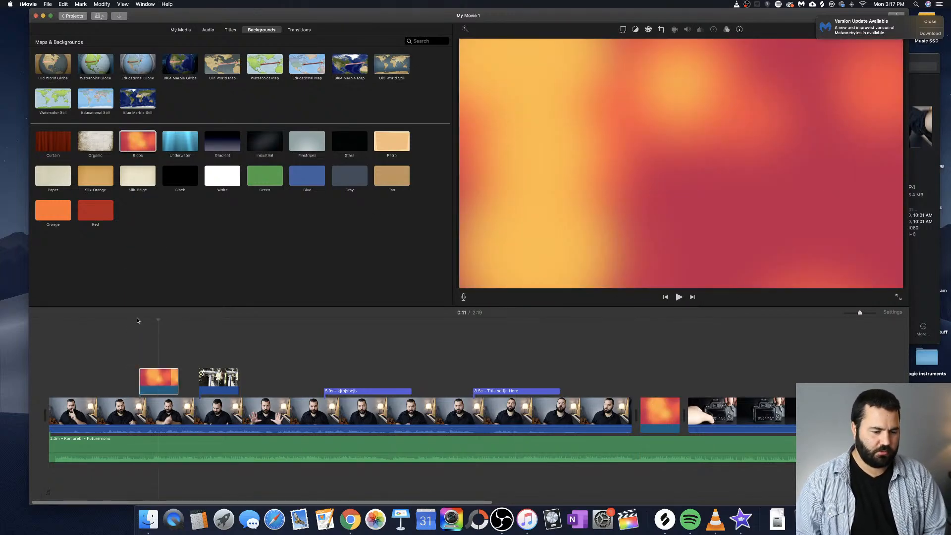
pyautogui.click(138, 323)
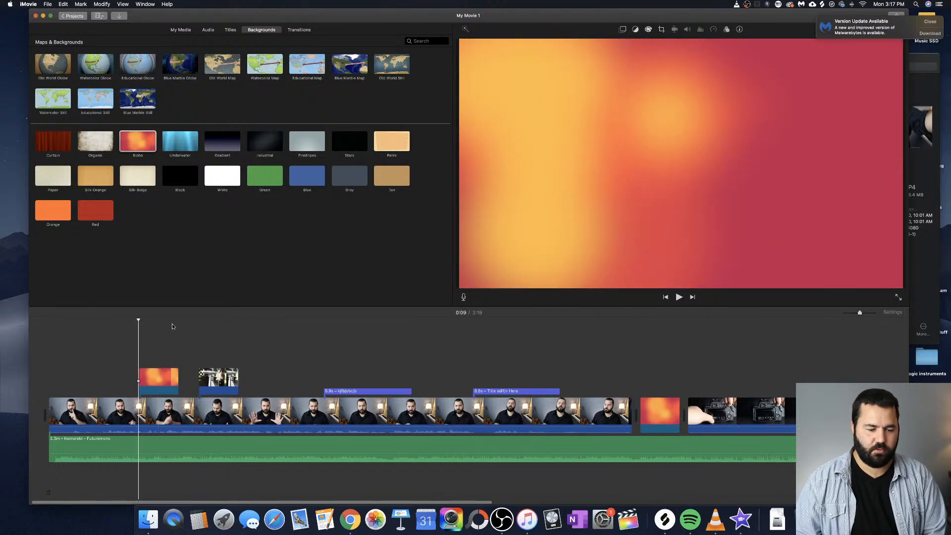
pyautogui.press('space')
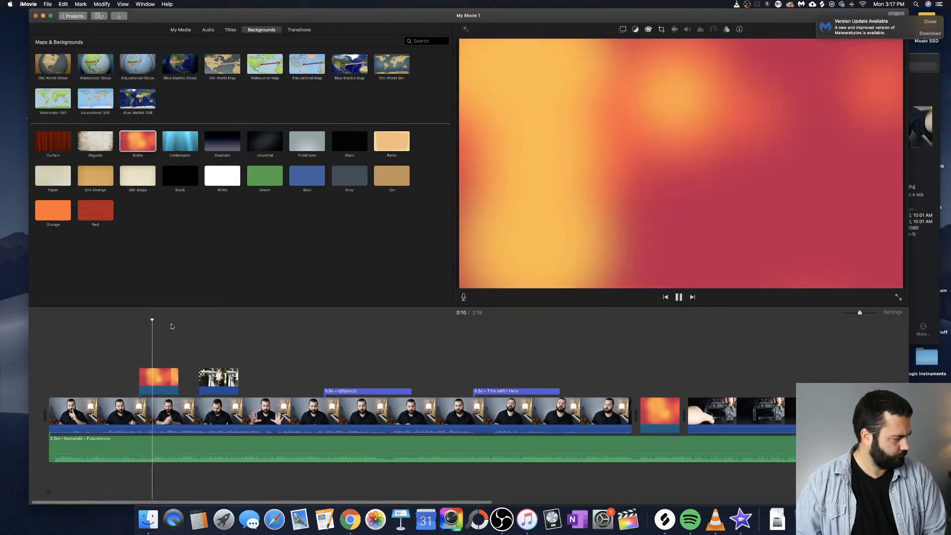
pyautogui.press('space')
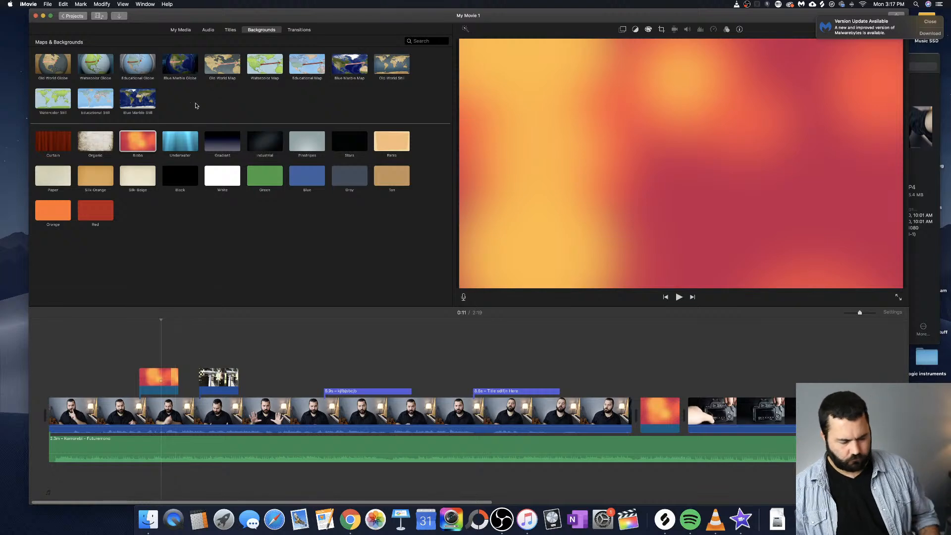
pyautogui.click(170, 389)
pyautogui.press('Delete')
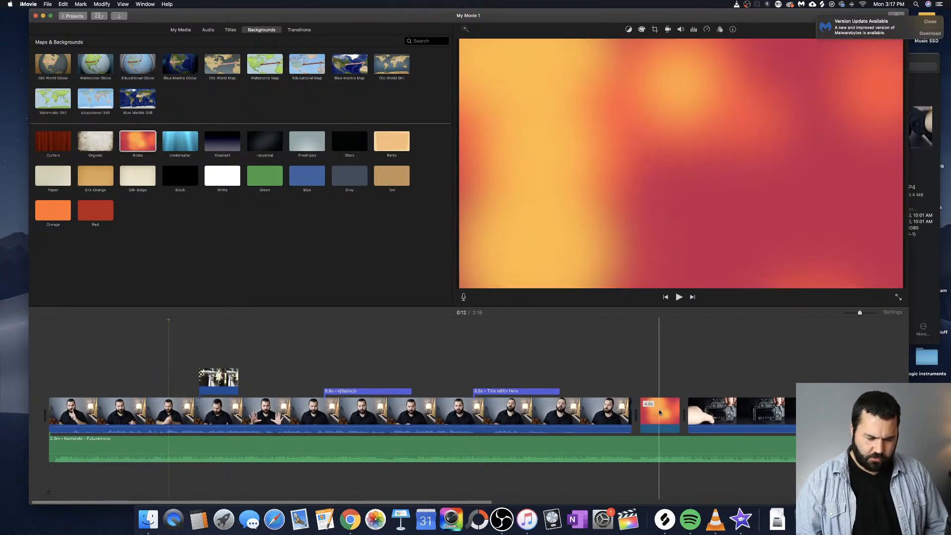
# Overlay the Reveal title on the Blobs background clip and replace its text with "blobs"
pyautogui.click(656, 324)
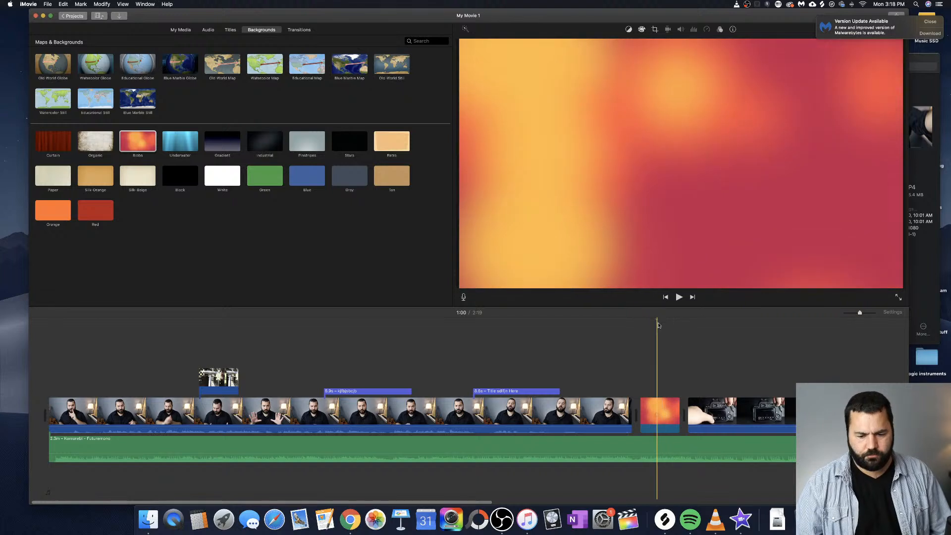
pyautogui.click(231, 30)
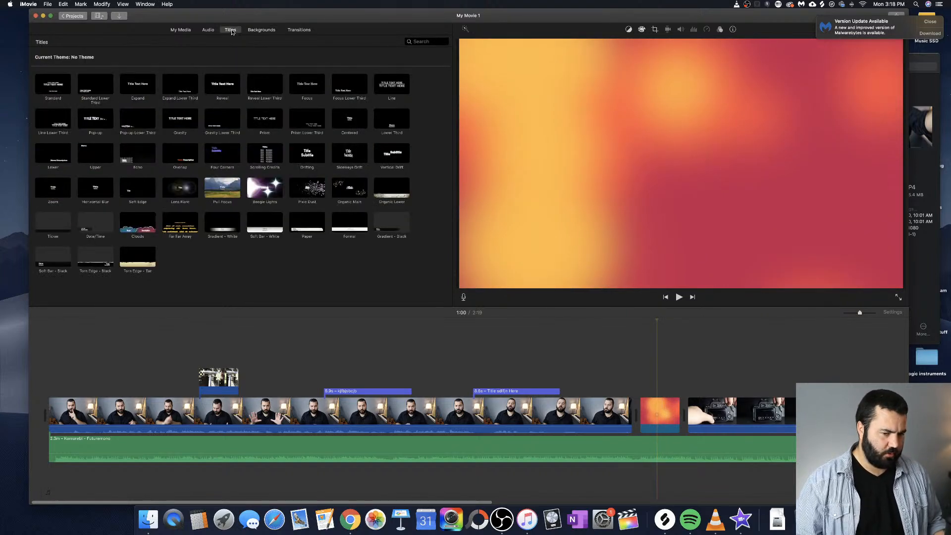
pyautogui.moveTo(222, 85); pyautogui.dragTo(642, 377)
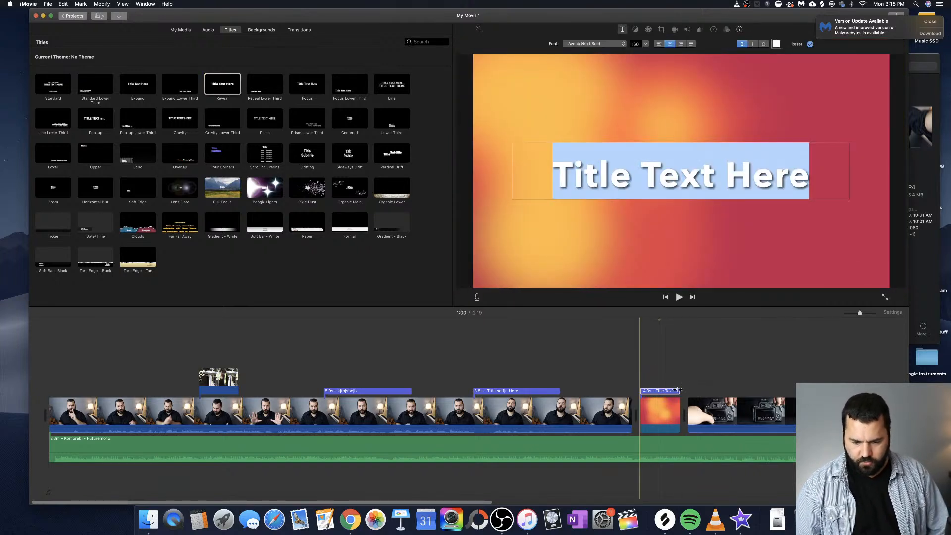
pyautogui.tripleClick(669, 181)
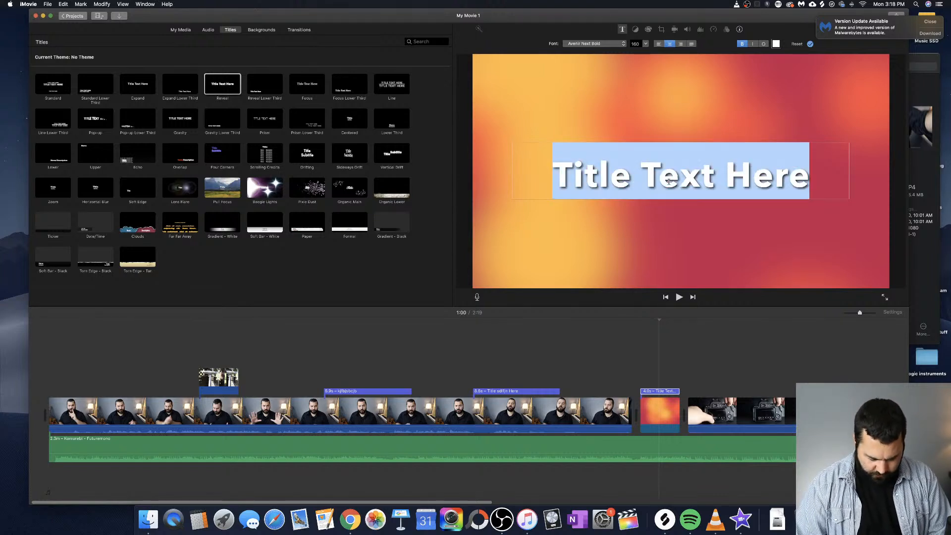
pyautogui.write('blob')
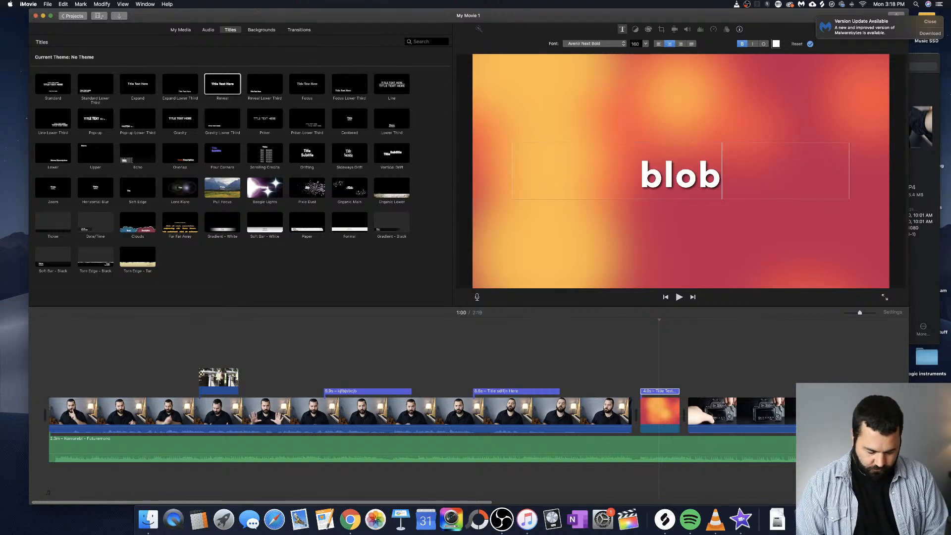
pyautogui.write('s')
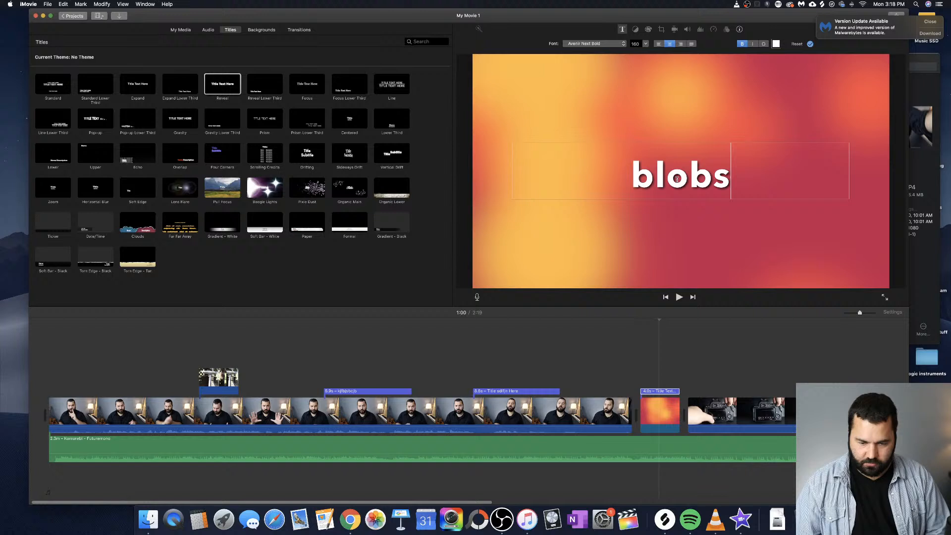
# Play the movie from about 0:57 through the titled Blobs background into the camera clip
pyautogui.click(615, 323)
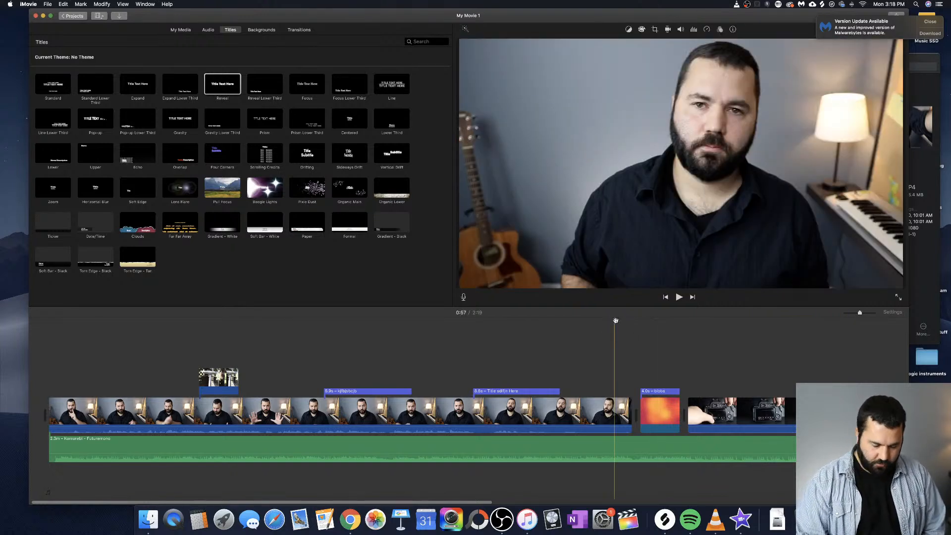
pyautogui.press('space')
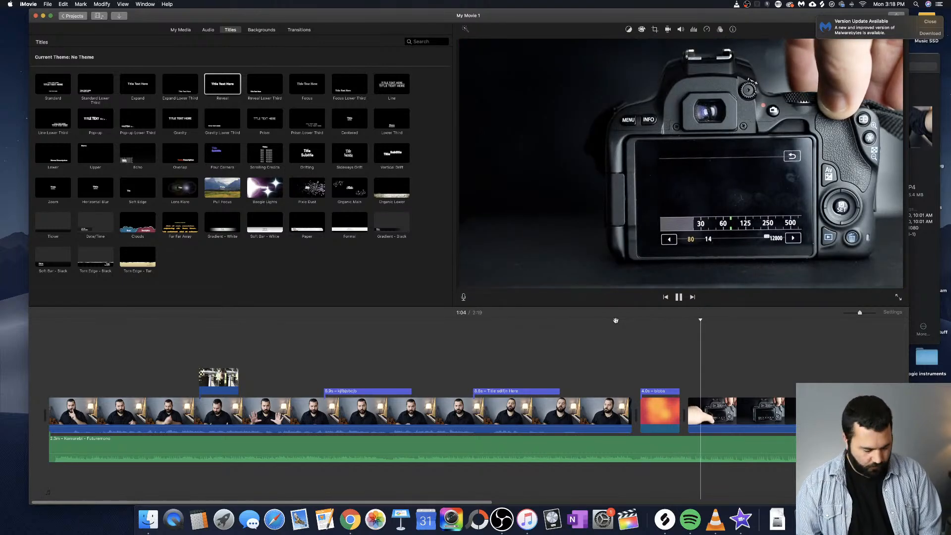
pyautogui.press('space')
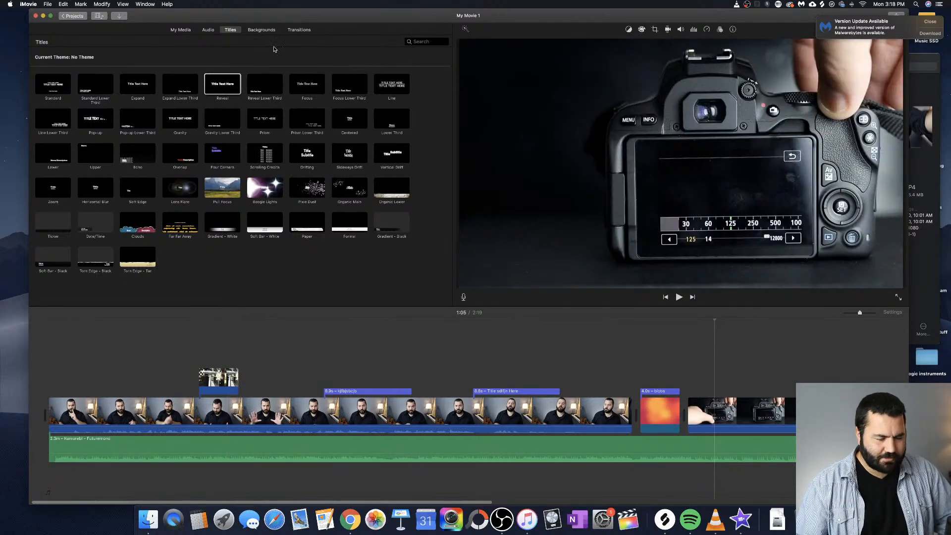
# Display the available transitions and dismiss the Malwarebytes update notification
pyautogui.click(268, 30)
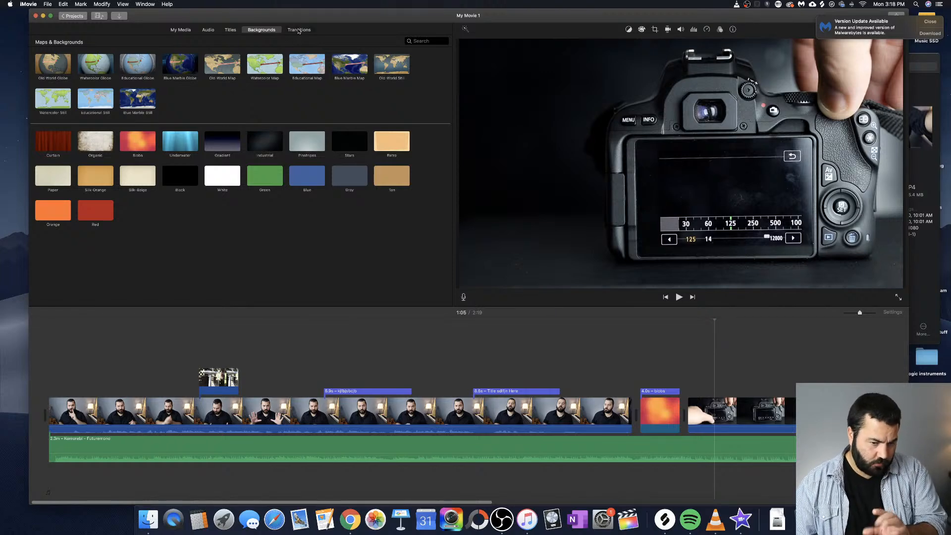
pyautogui.click(299, 30)
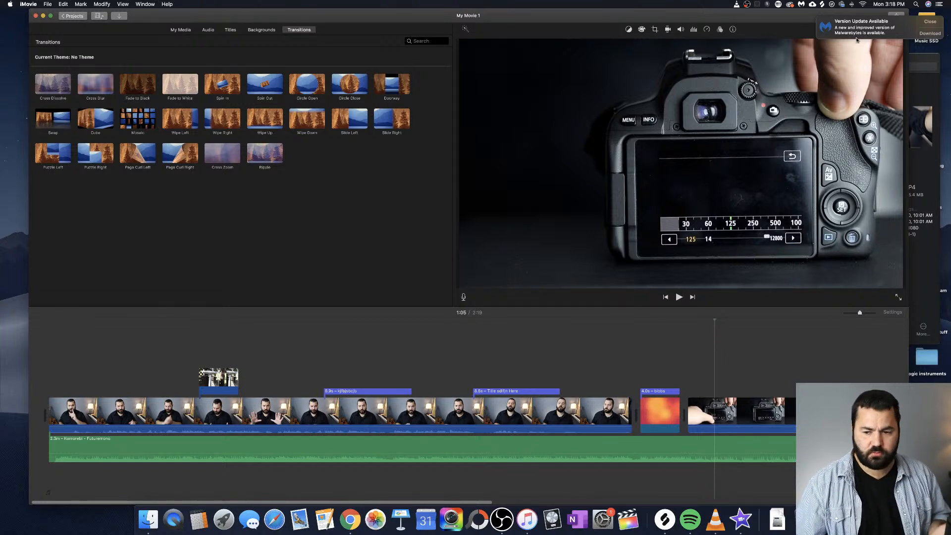
pyautogui.click(932, 22)
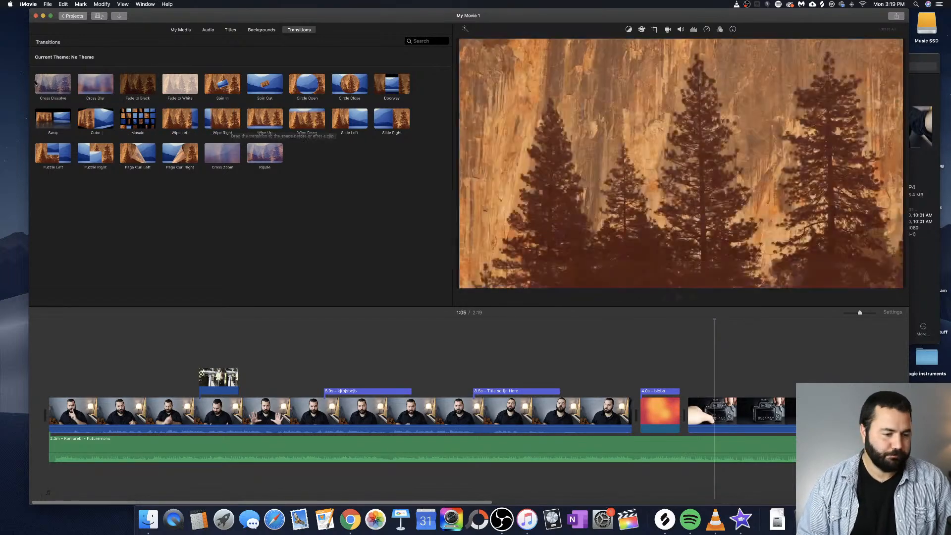
# Try a Cross Dissolve between the Blobs background and the camera clip, and undo it
pyautogui.click(62, 87)
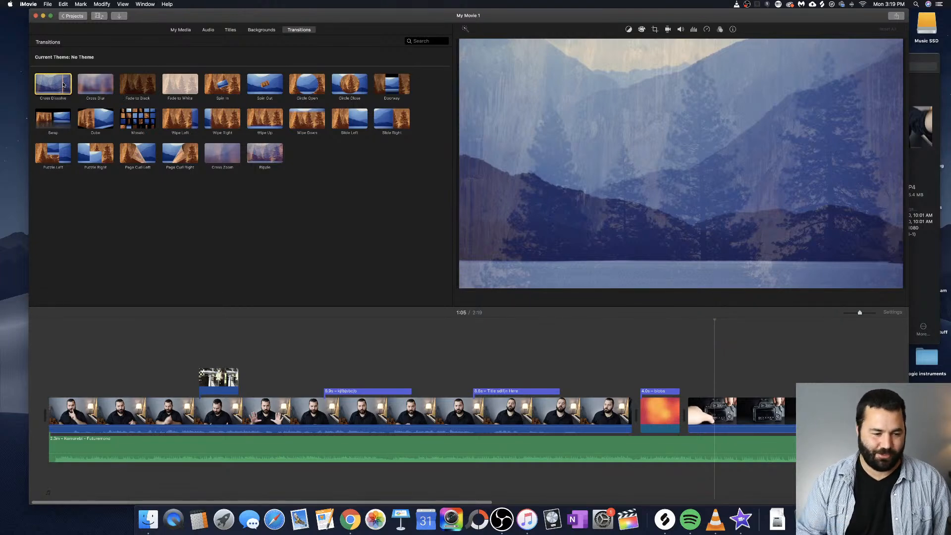
pyautogui.moveTo(63, 85); pyautogui.dragTo(757, 382)
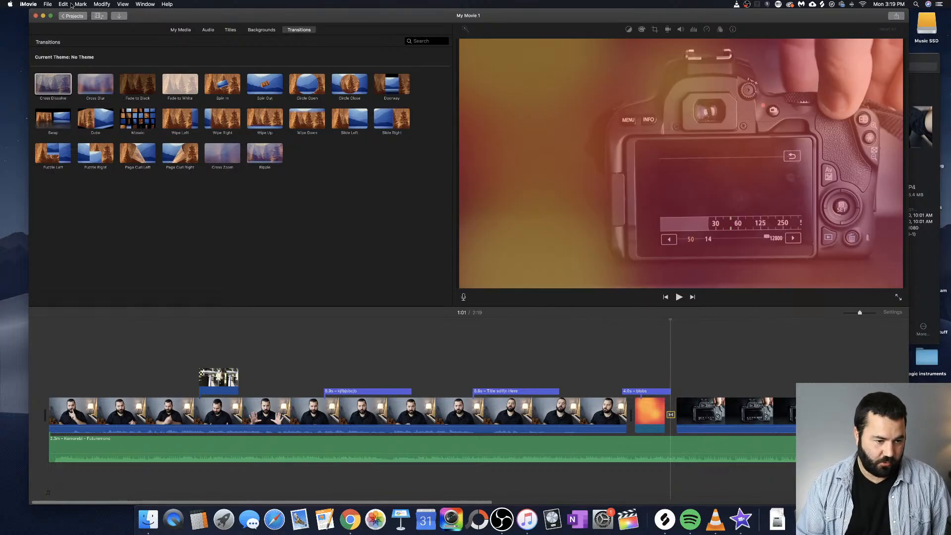
pyautogui.click(62, 4)
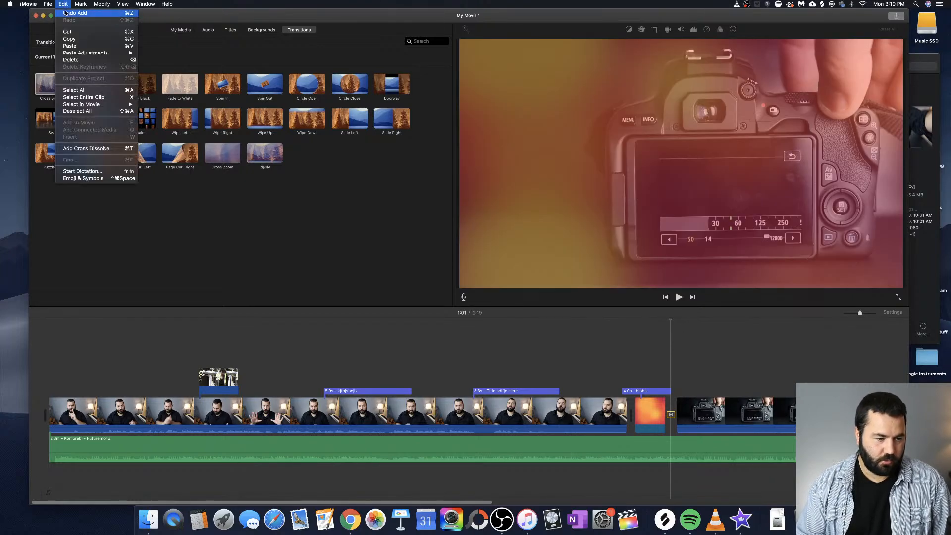
pyautogui.click(75, 13)
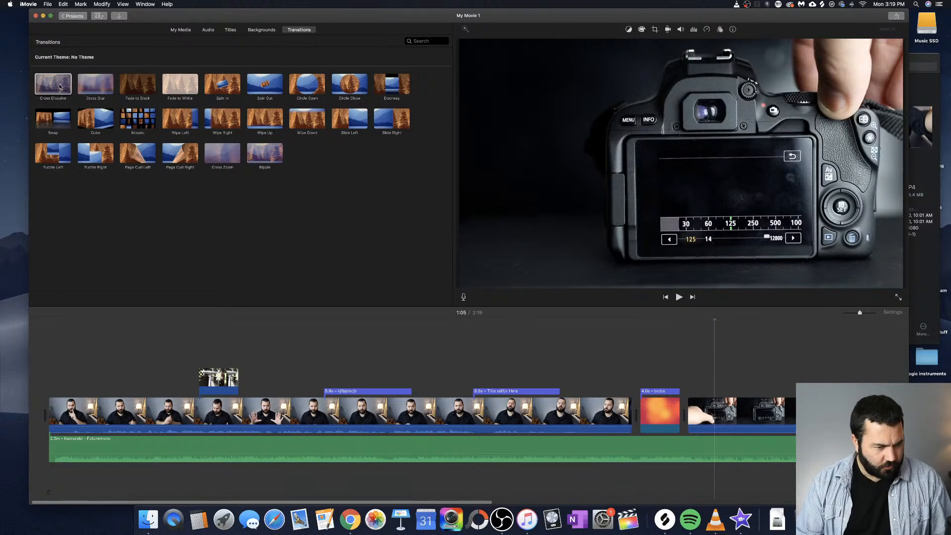
# Add a Cross Dissolve between the talking-head clip and the Blobs background, checking its duration settings and playback
pyautogui.moveTo(60, 87); pyautogui.dragTo(627, 416)
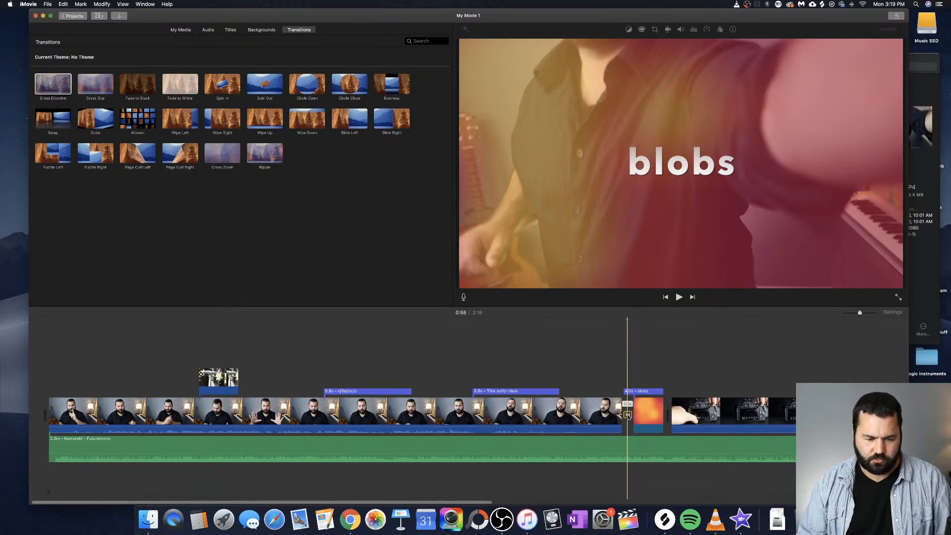
pyautogui.doubleClick(628, 415)
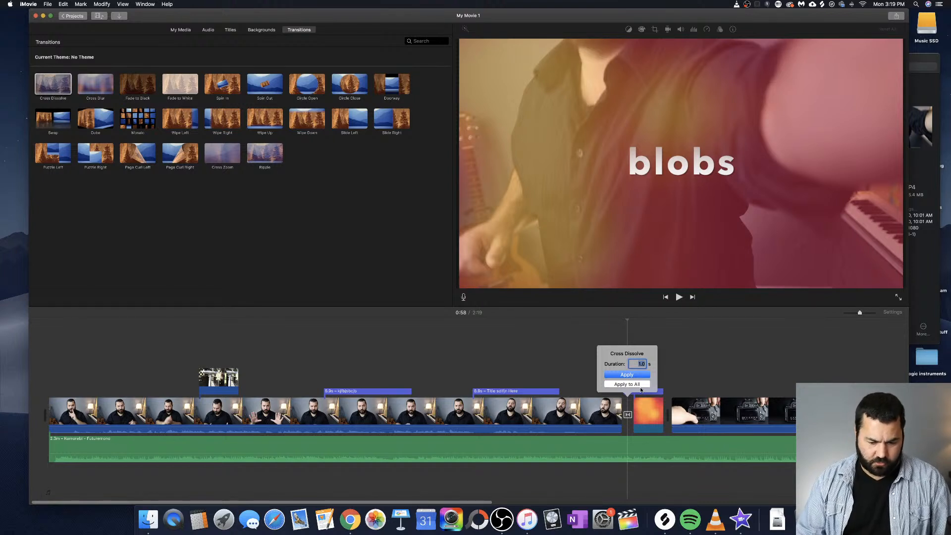
pyautogui.click(588, 343)
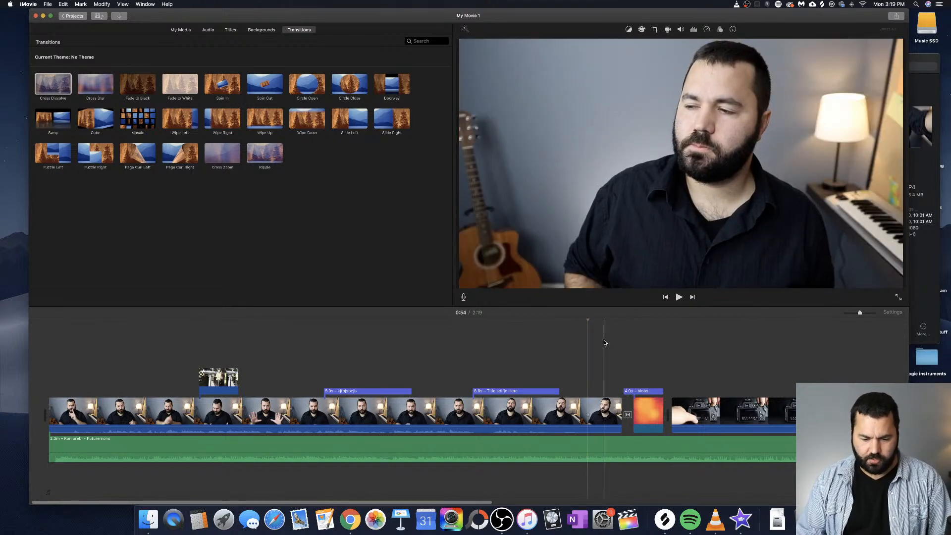
pyautogui.click(603, 322)
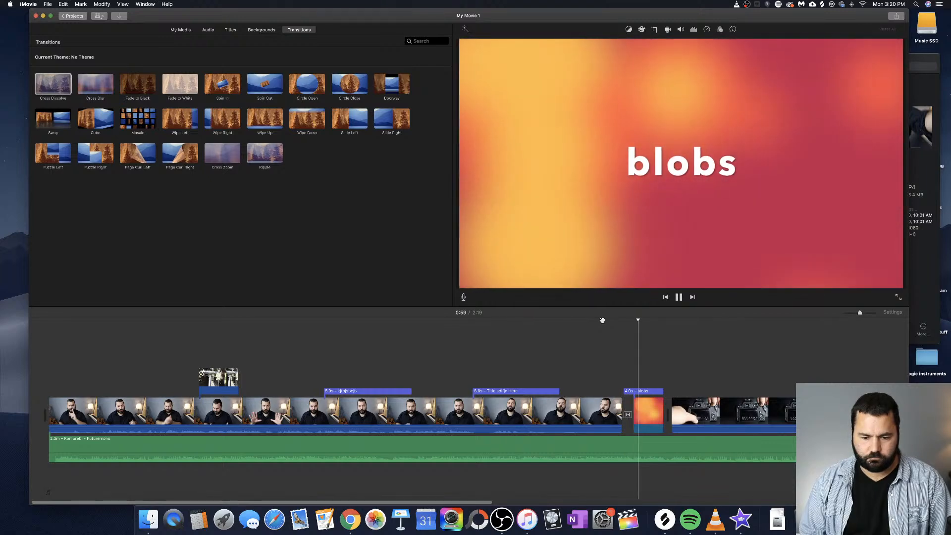
# Try to set the Cross Dissolve between the talking-head clip and the Blobs background to 5.0 s
pyautogui.click(628, 415)
pyautogui.doubleClick(629, 415)
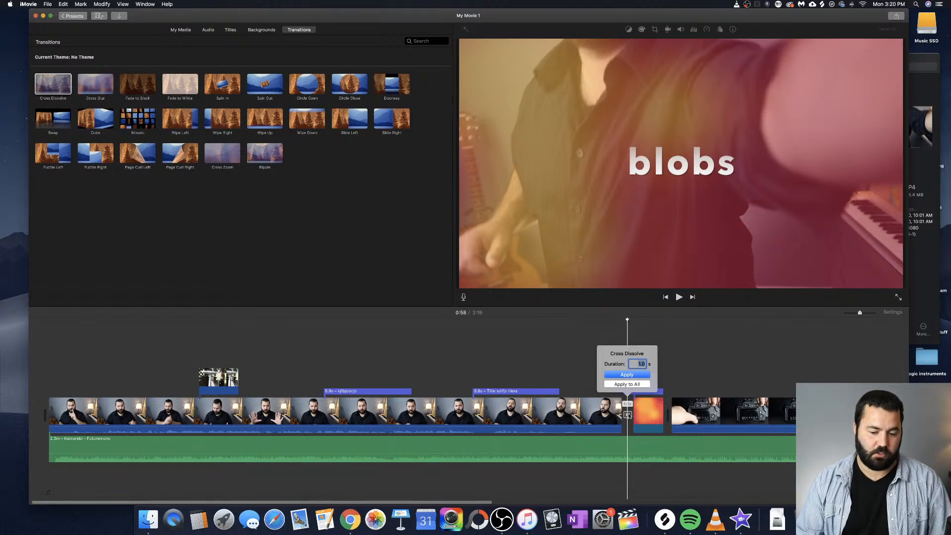
pyautogui.press('Return')
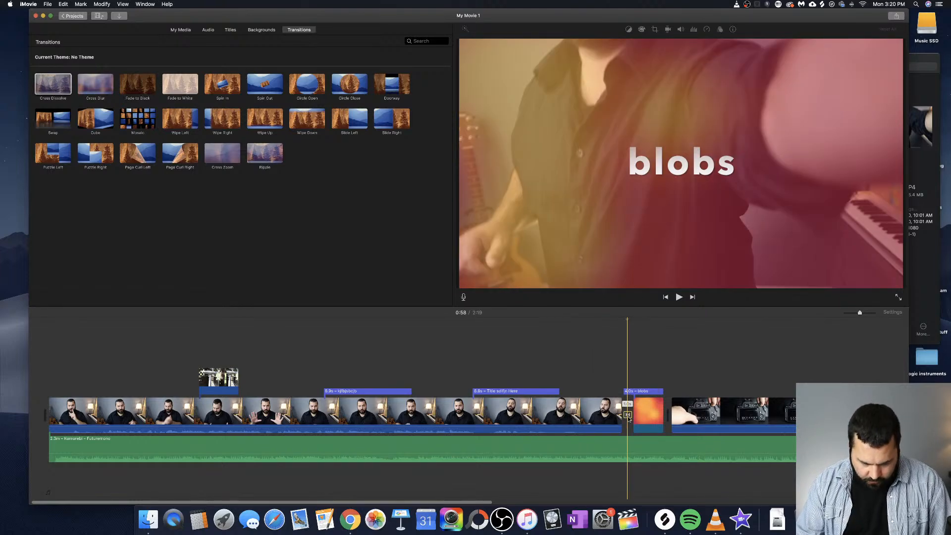
pyautogui.doubleClick(629, 416)
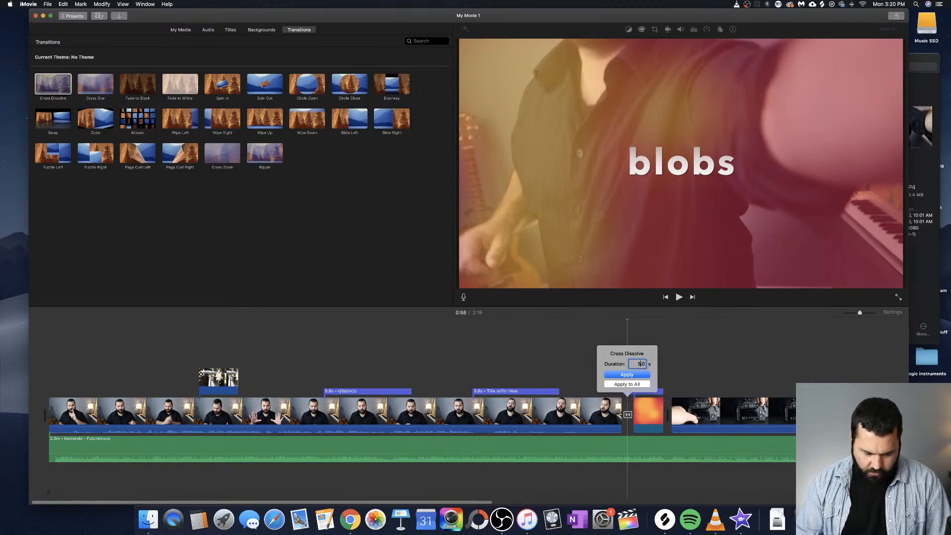
pyautogui.press('Return')
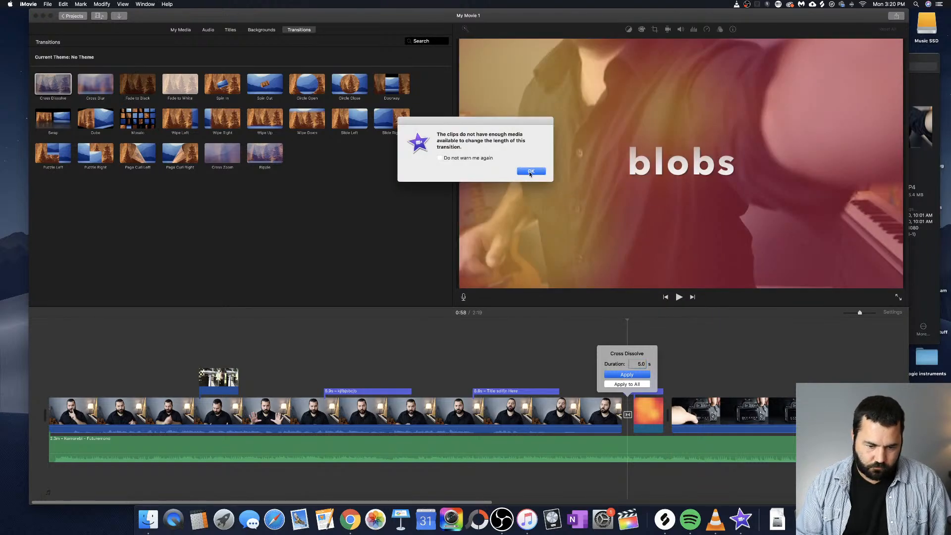
pyautogui.click(531, 172)
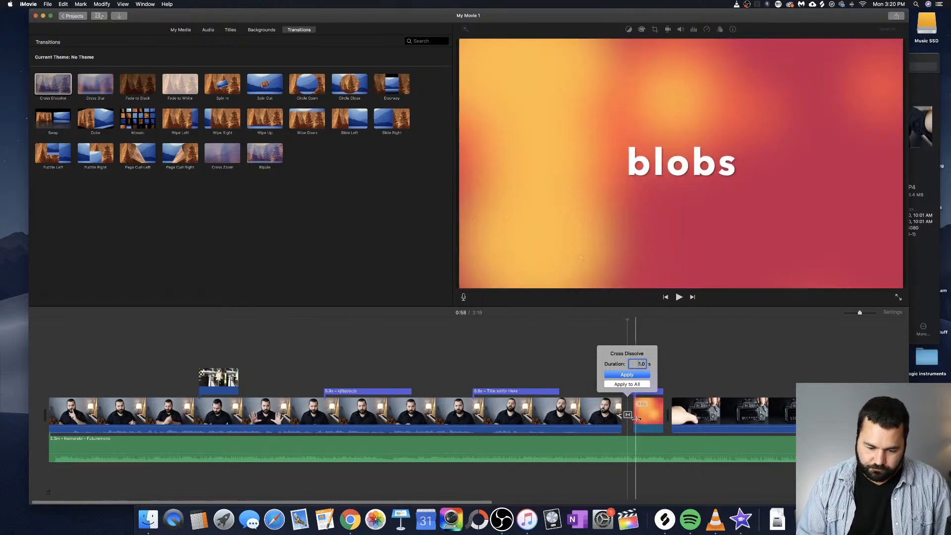
# Extend the start of the Blobs background to make it about 15 seconds long, and retry a 5.0 s Cross Dissolve before it
pyautogui.moveTo(636, 410); pyautogui.dragTo(510, 408)
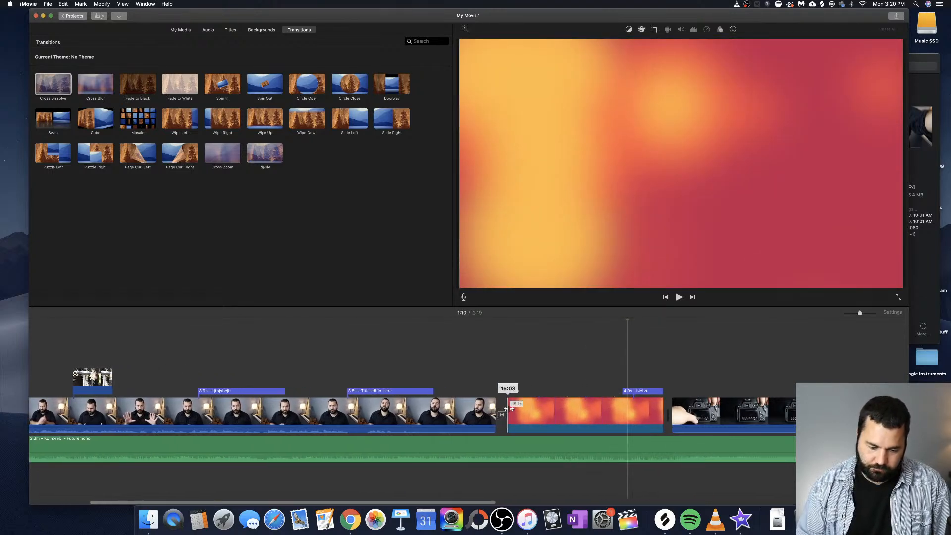
pyautogui.doubleClick(502, 414)
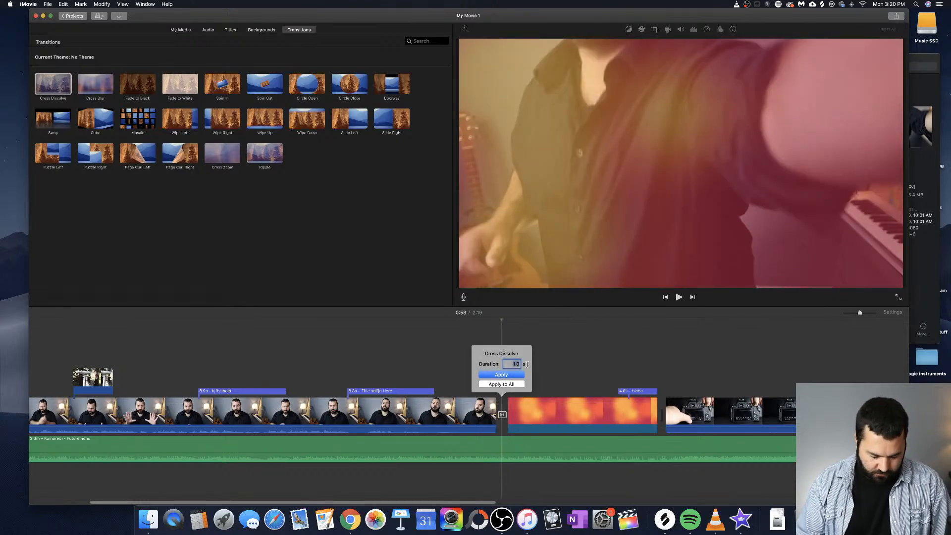
pyautogui.write('5')
pyautogui.click(521, 376)
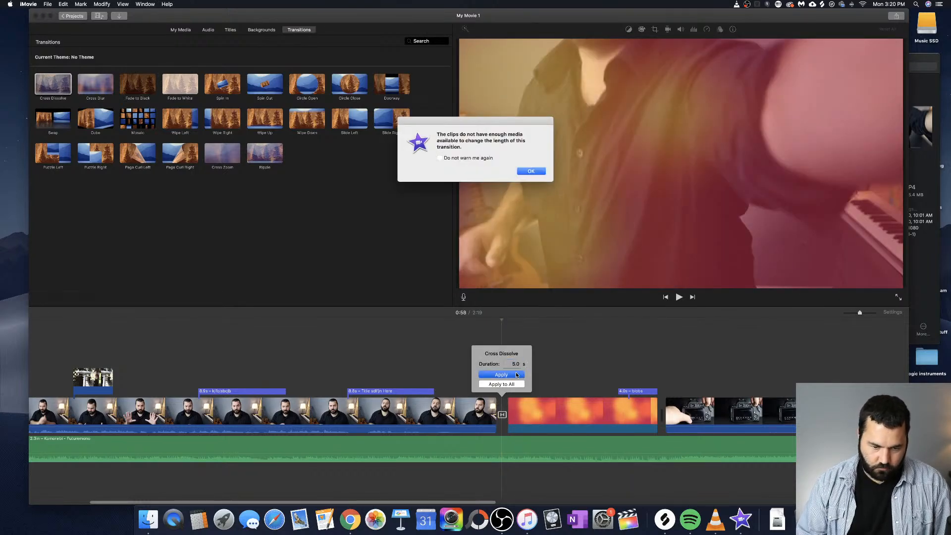
pyautogui.click(532, 171)
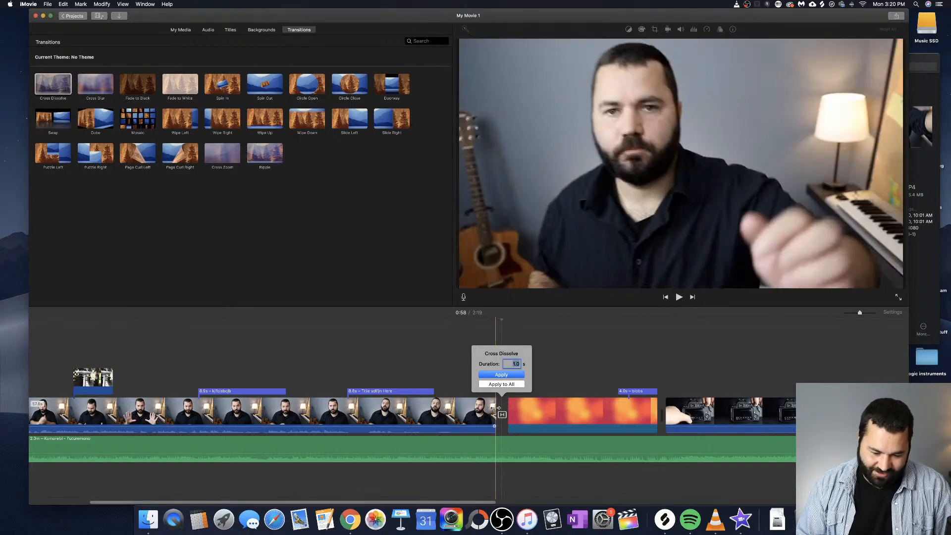
# Trim about 7 seconds off the end of the talking-head clip, set its Cross Dissolve to 5 s and play the result
pyautogui.moveTo(496, 411); pyautogui.dragTo(387, 391)
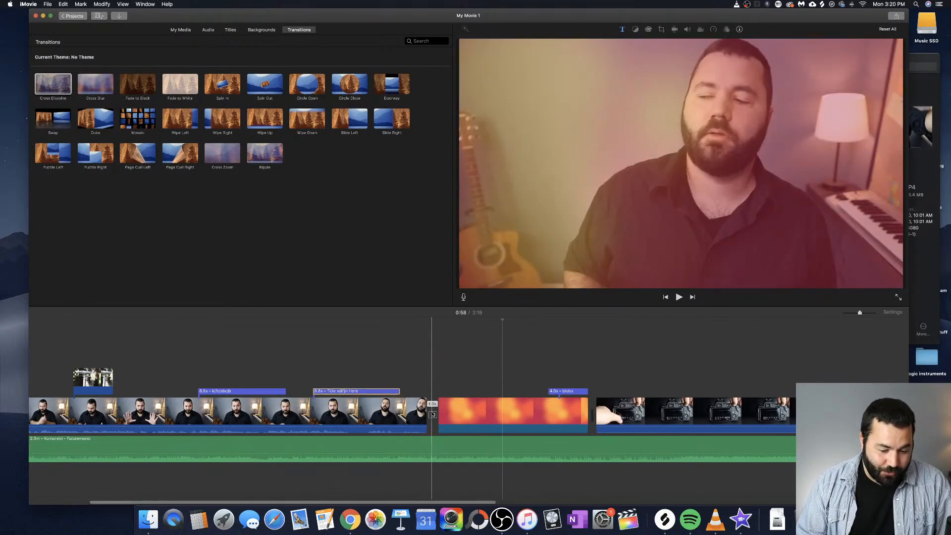
pyautogui.doubleClick(432, 414)
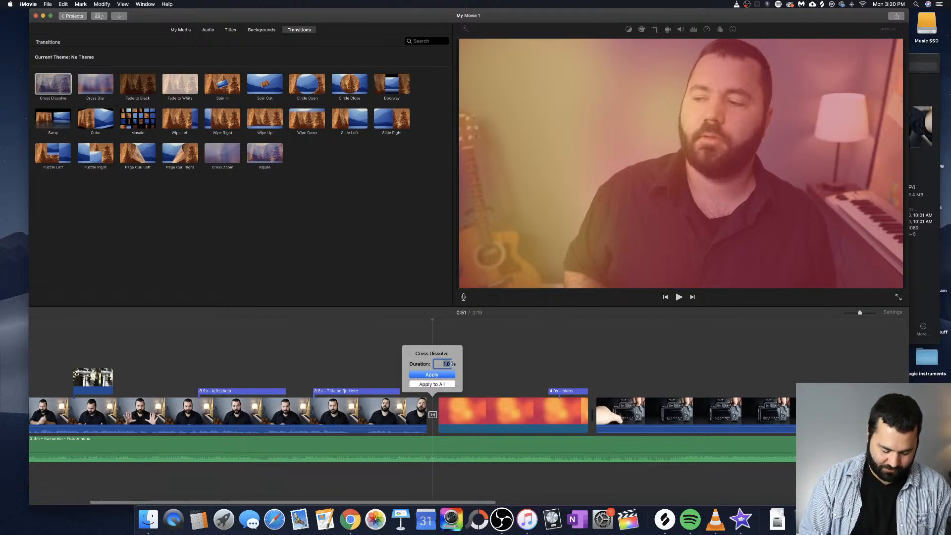
pyautogui.write('5')
pyautogui.press('Return')
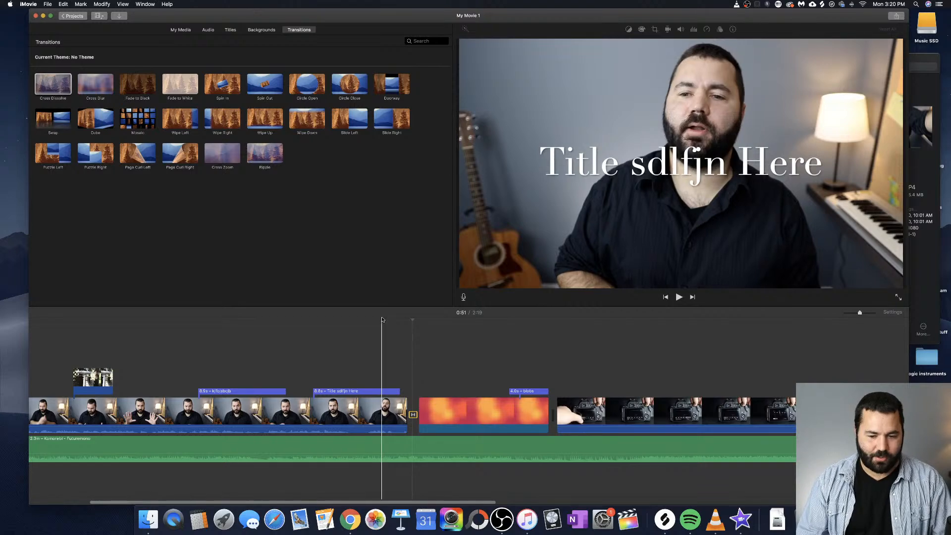
pyautogui.click(381, 320)
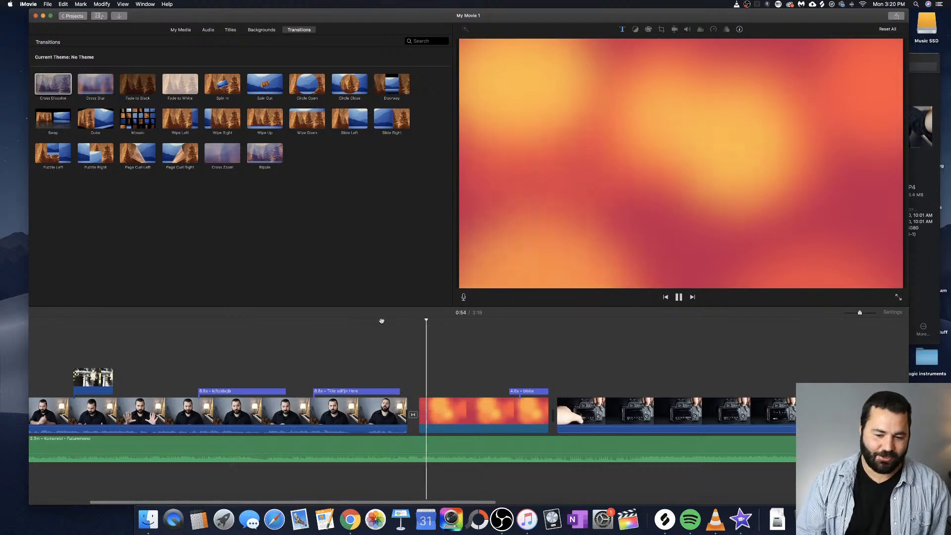
pyautogui.press('space')
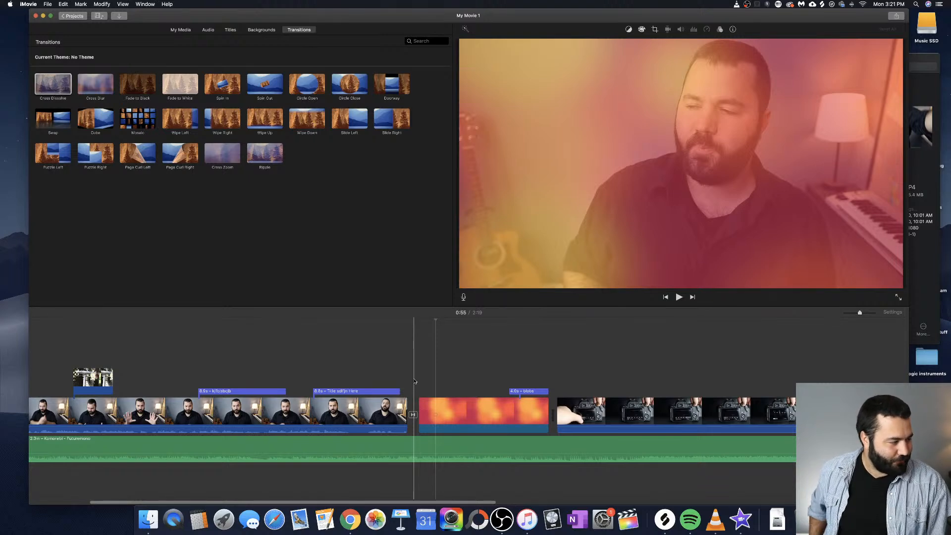
# Add a Mosaic transition between the Blobs background and the camera clip, shifting the "blobs" title earlier, and play the transition twice
pyautogui.click(414, 416)
pyautogui.click(138, 119)
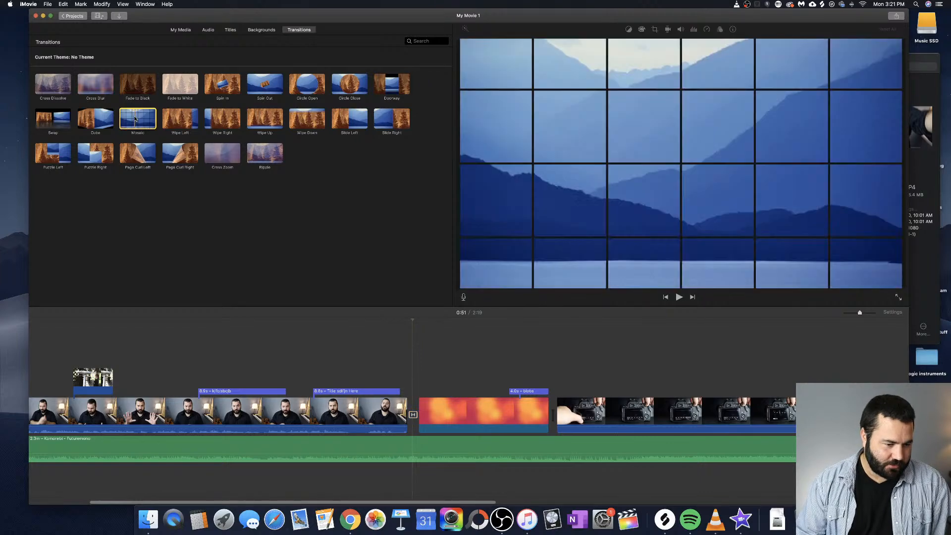
pyautogui.moveTo(138, 119); pyautogui.dragTo(496, 393)
pyautogui.click(533, 319)
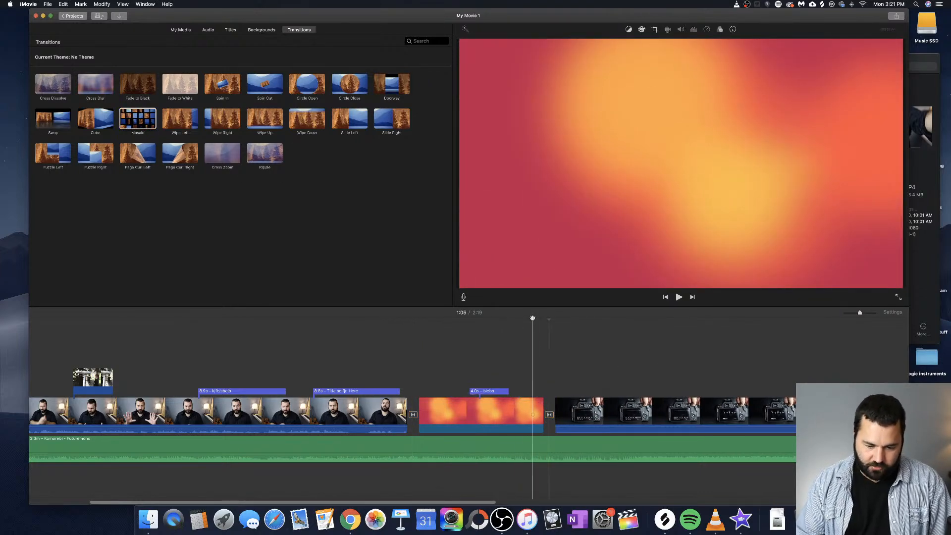
pyautogui.press('space')
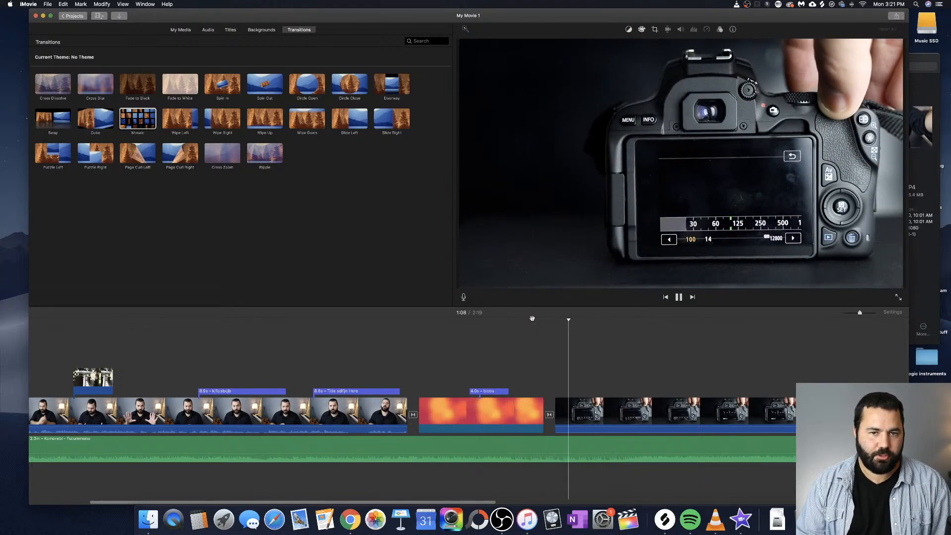
pyautogui.click(532, 319)
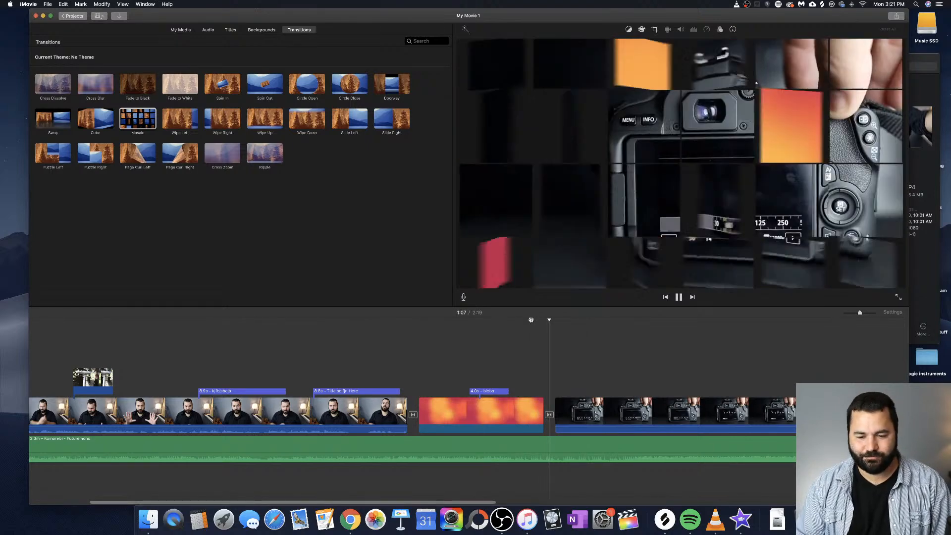
pyautogui.press('space')
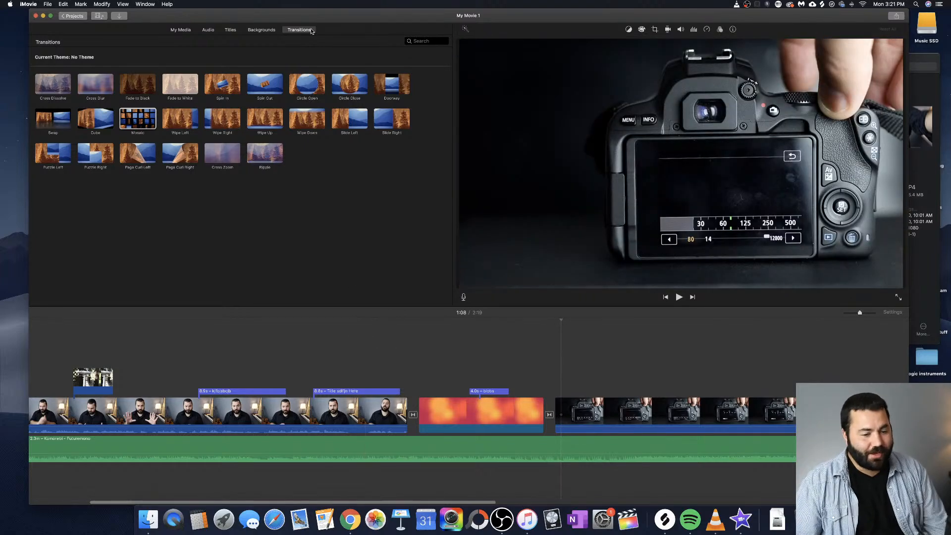
# Review the media, audio, titles, backgrounds and transitions libraries in turn, ending on the project media
pyautogui.click(181, 30)
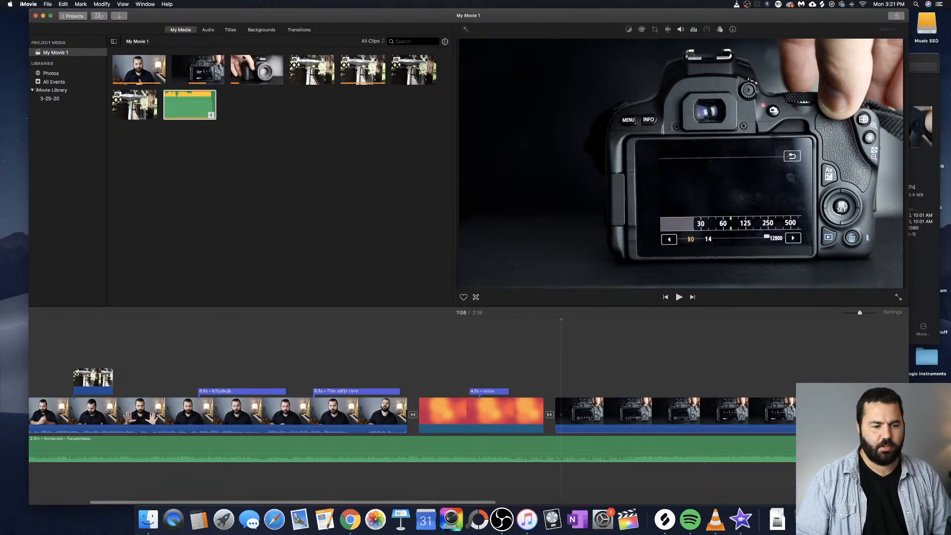
pyautogui.click(207, 31)
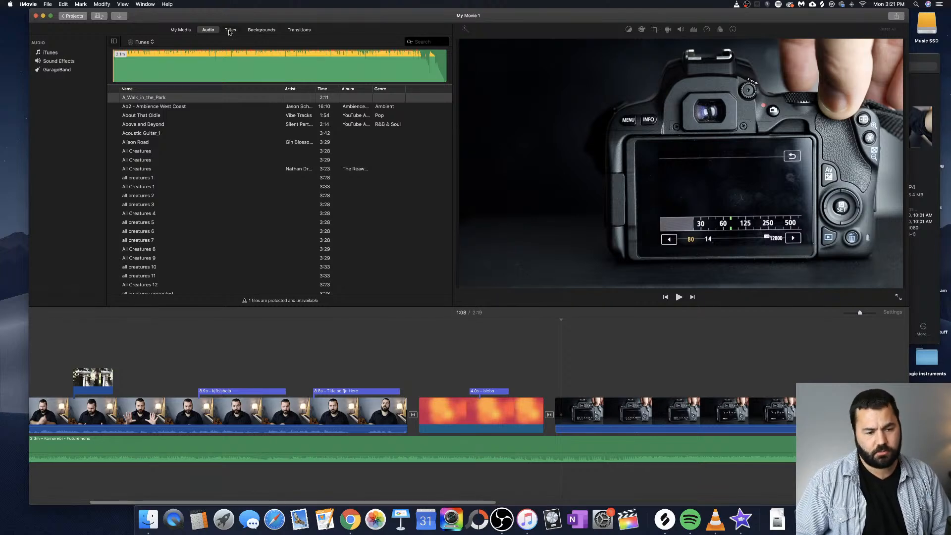
pyautogui.click(230, 31)
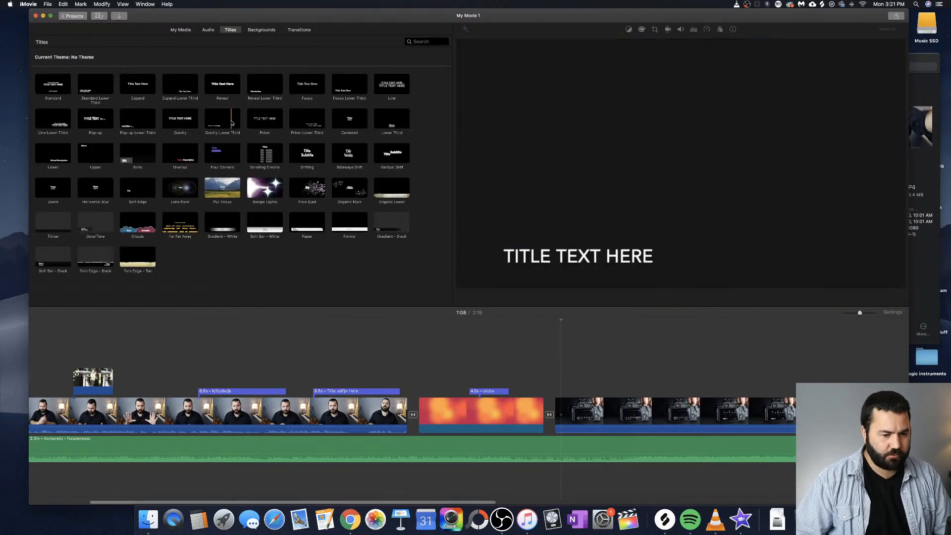
pyautogui.click(262, 30)
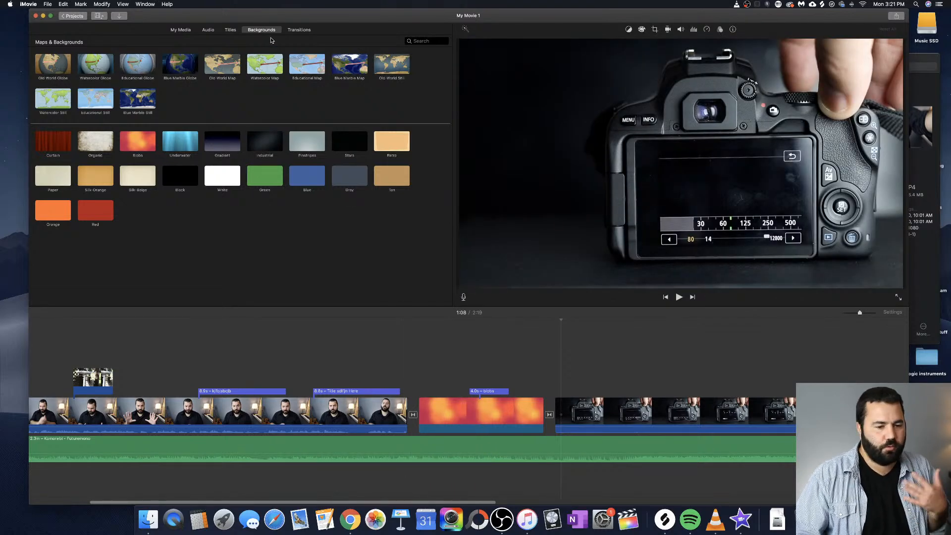
pyautogui.click(299, 29)
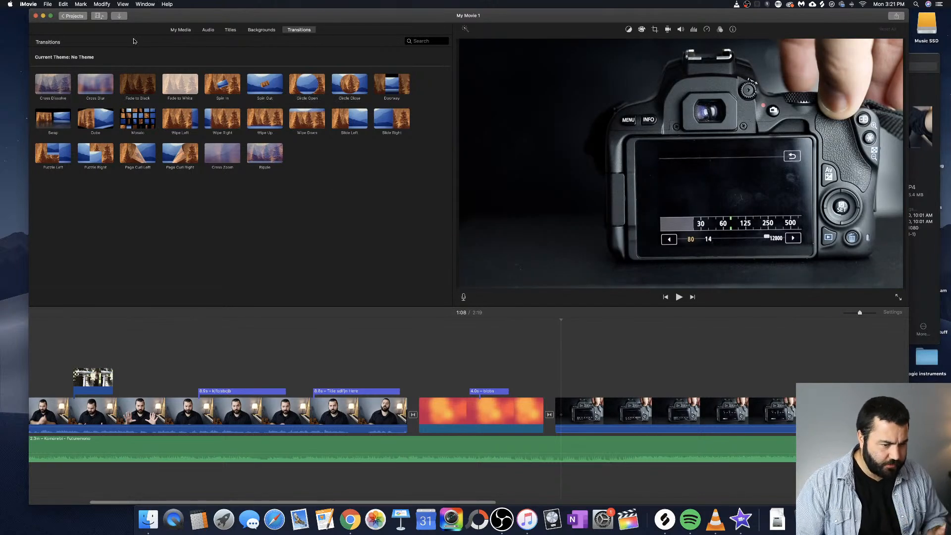
pyautogui.click(181, 29)
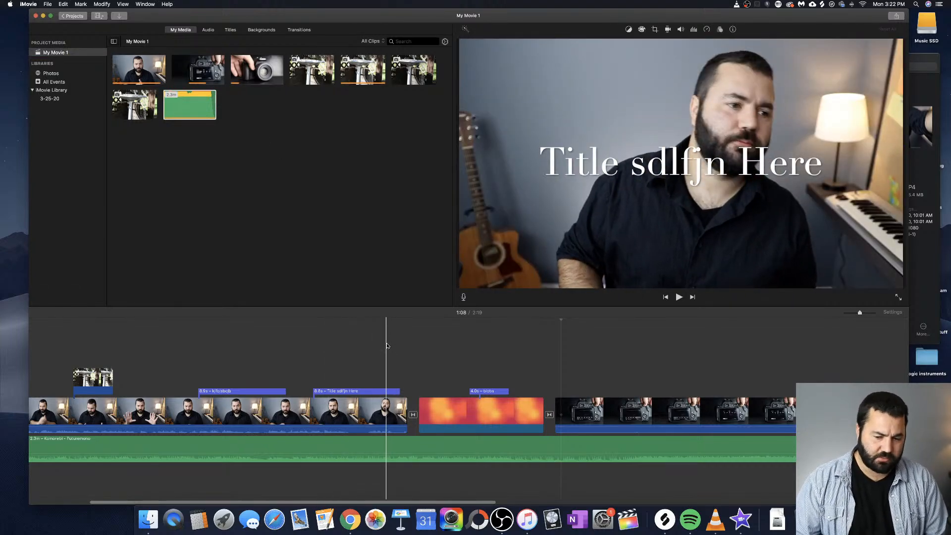
# Play short sections of the movie at the fountain cutaway, the green title and the Cross Dissolve into the Blobs background
pyautogui.press('space')
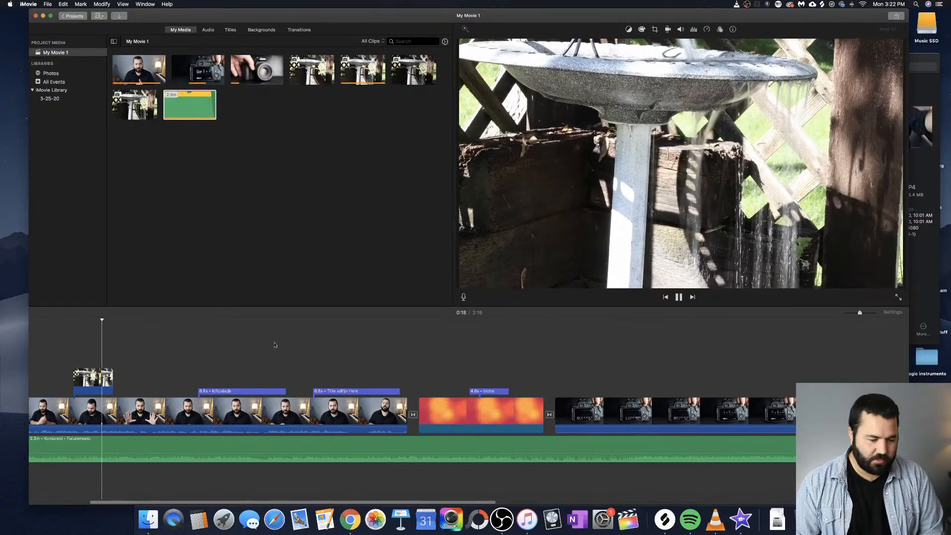
pyautogui.click(233, 322)
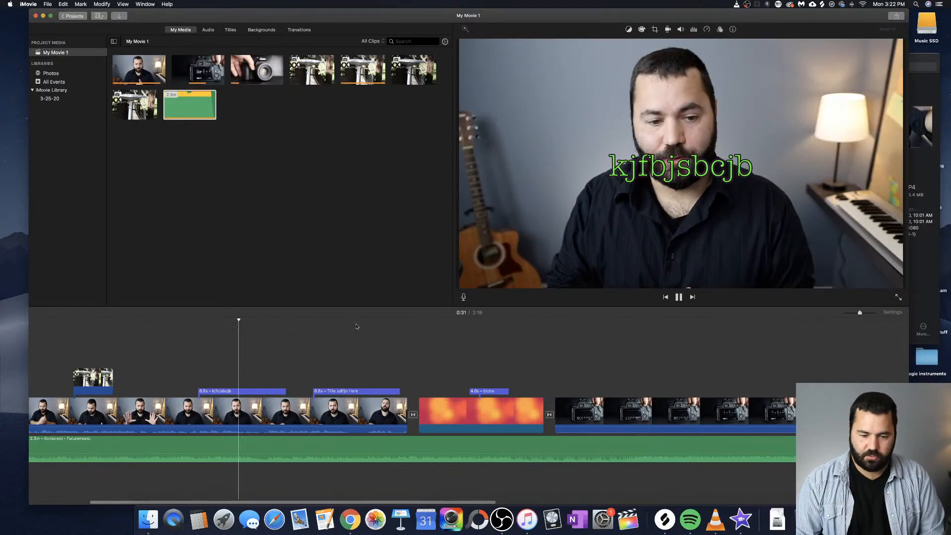
pyautogui.click(398, 322)
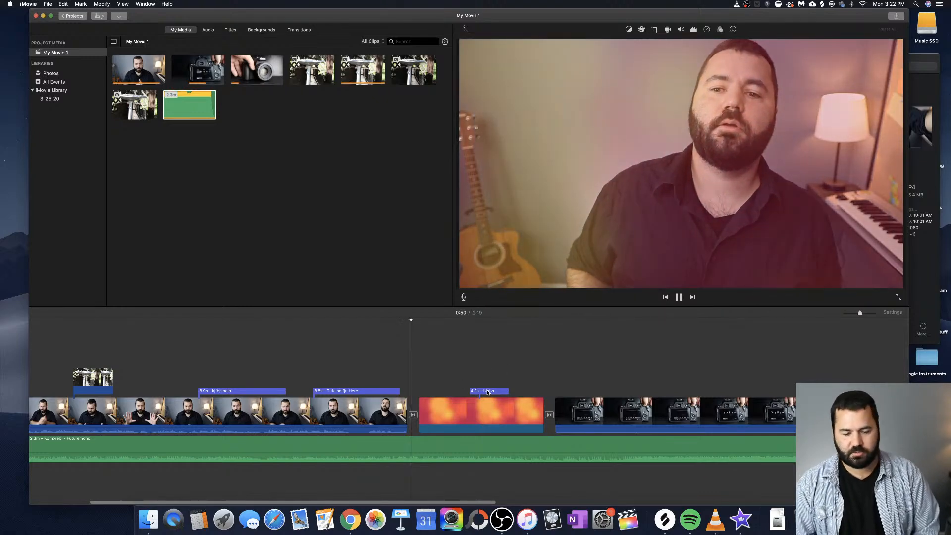
pyautogui.press('space')
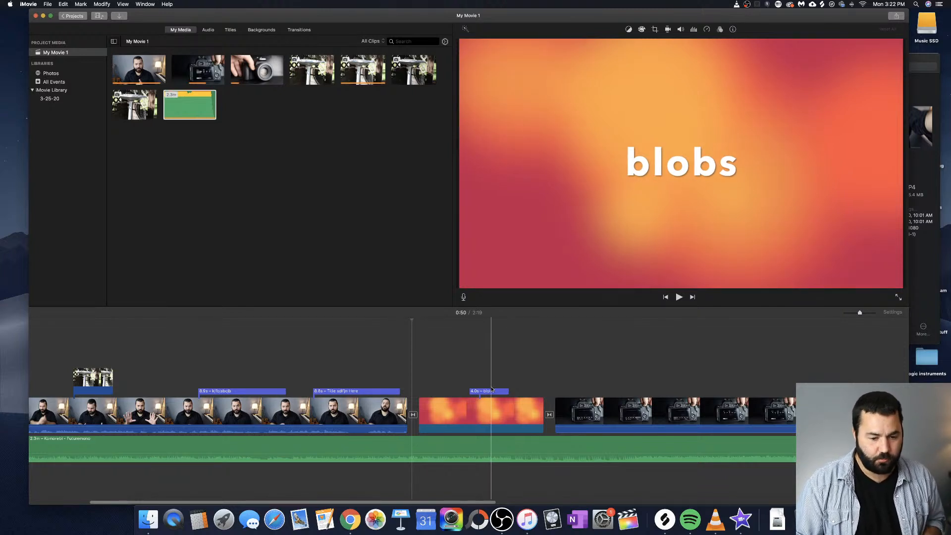
# Inspect the timeline at whole-project, close-up and medium scales, from the "blobs" title to the last clip and back to the start
pyautogui.click(484, 391)
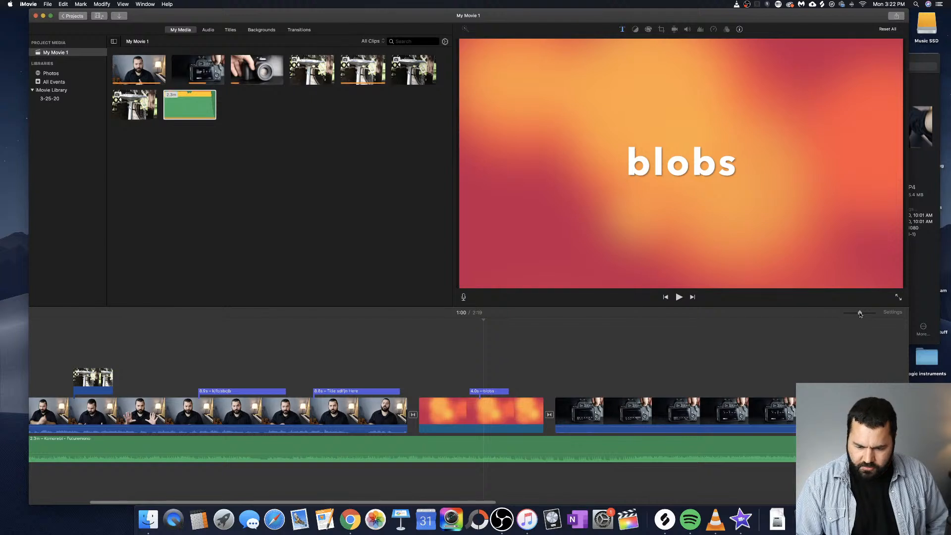
pyautogui.moveTo(861, 314); pyautogui.dragTo(830, 315)
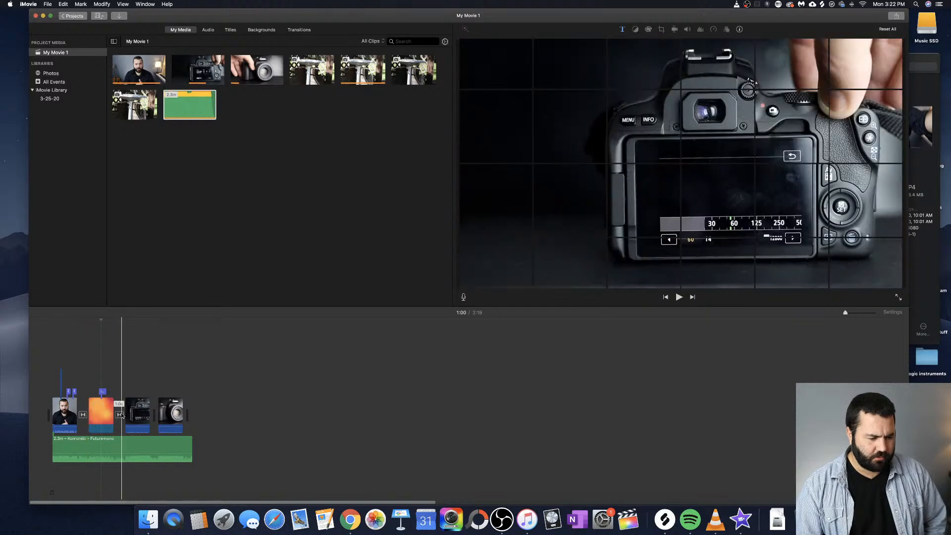
pyautogui.moveTo(842, 315); pyautogui.dragTo(874, 314)
pyautogui.hscroll(15, 669, 384)
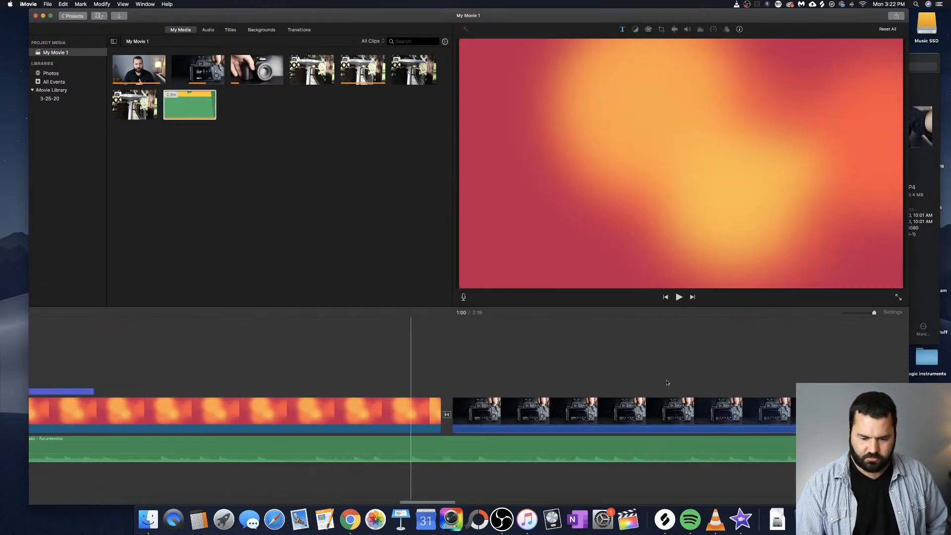
pyautogui.moveTo(873, 314)
pyautogui.mouseDown()
pyautogui.moveTo(856, 314)
pyautogui.moveTo(865, 314)
pyautogui.mouseUp()
pyautogui.hscroll(-4, 624, 405)
pyautogui.hscroll(-9, 624, 405)
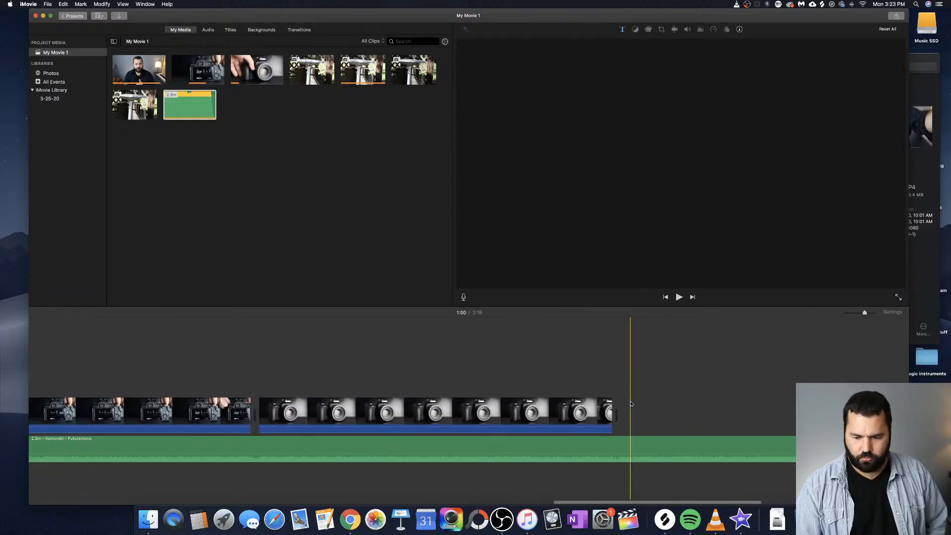
pyautogui.moveTo(864, 314); pyautogui.dragTo(859, 315)
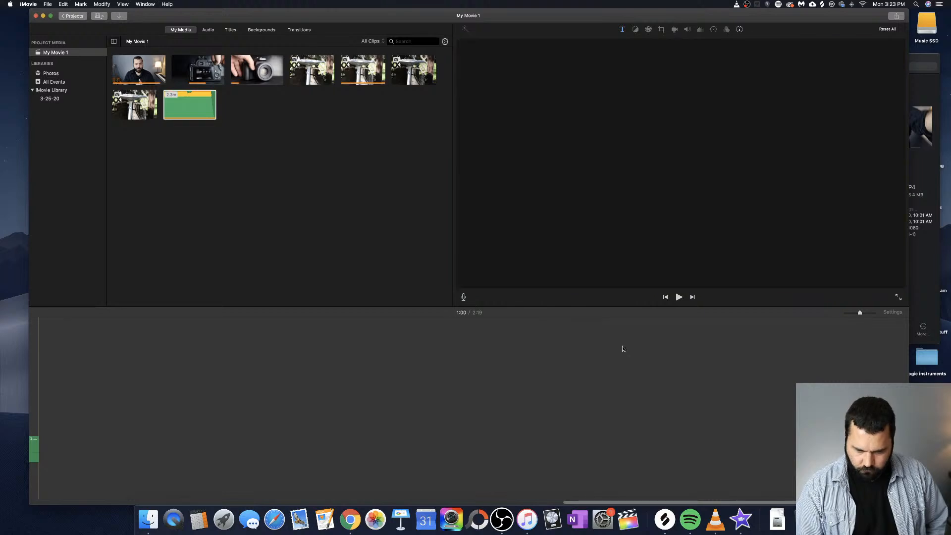
pyautogui.hscroll(-10, 501, 383)
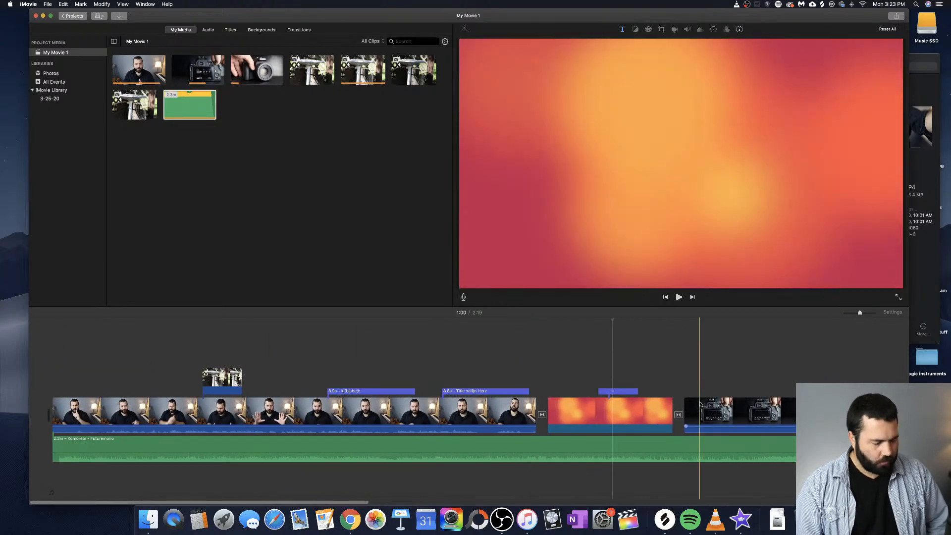
# Trim the start and end of the front-view camera clip, the last clip on the timeline
pyautogui.hscroll(8, 739, 416)
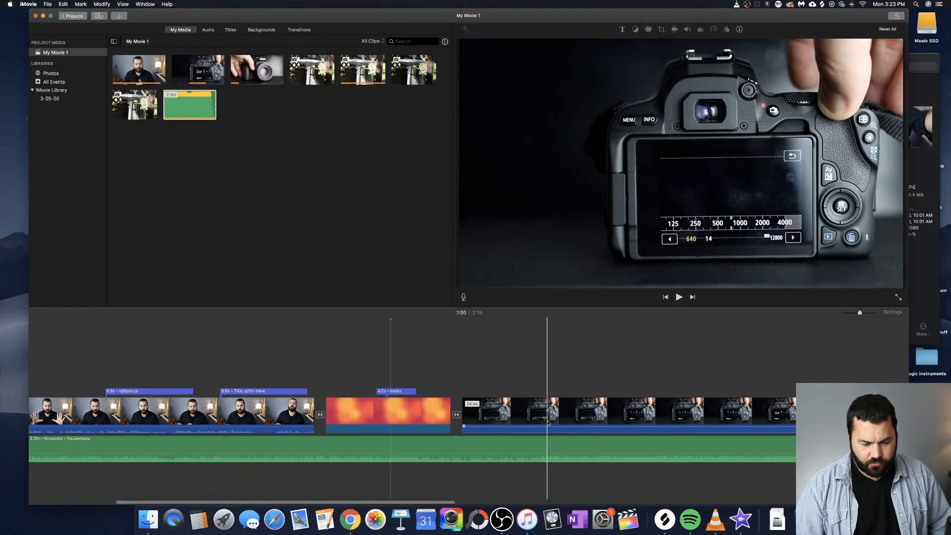
pyautogui.hscroll(8, 607, 419)
pyautogui.click(616, 414)
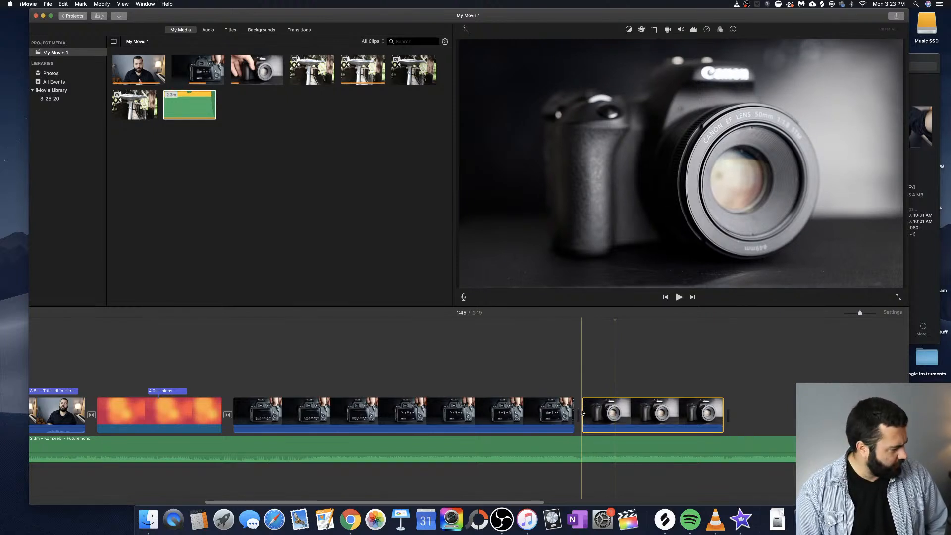
pyautogui.moveTo(580, 410); pyautogui.dragTo(609, 410)
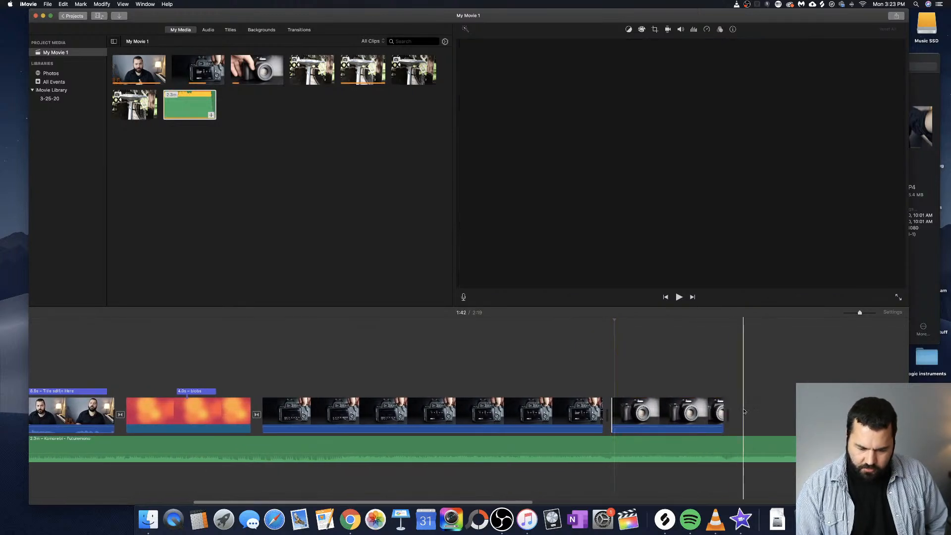
pyautogui.moveTo(722, 411); pyautogui.dragTo(681, 409)
pyautogui.click(651, 408)
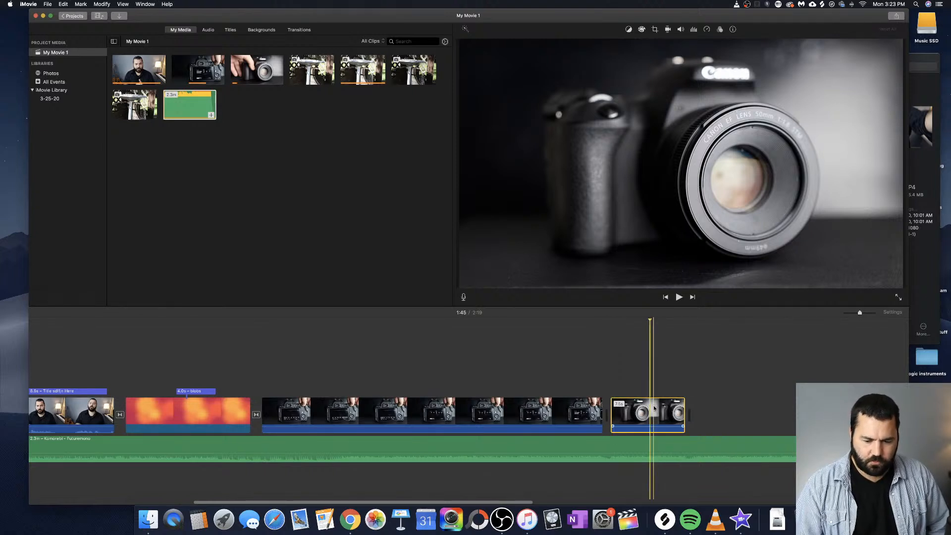
# Place the playhead on the rear-view camera clip, move it to 0:23 in the opening talking clip, and select that clip
pyautogui.hscroll(-10, 432, 376)
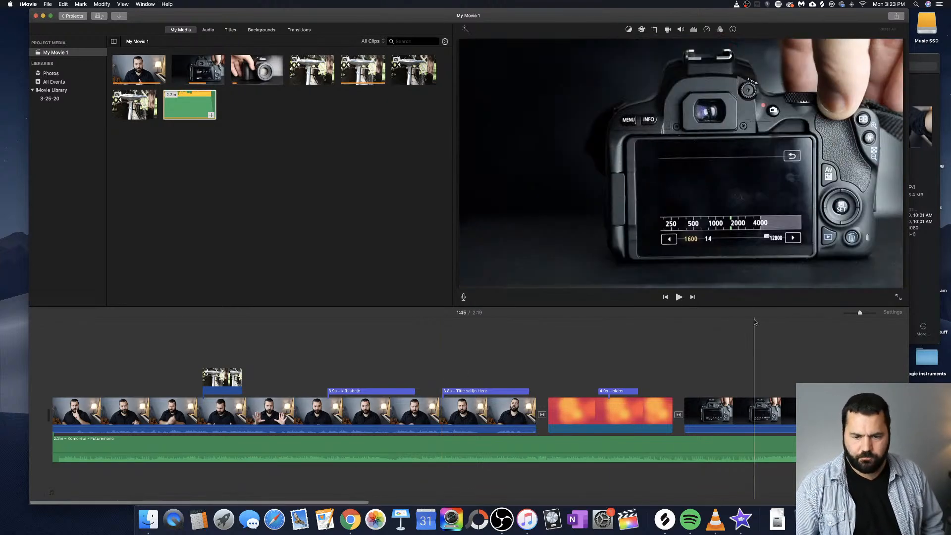
pyautogui.click(746, 415)
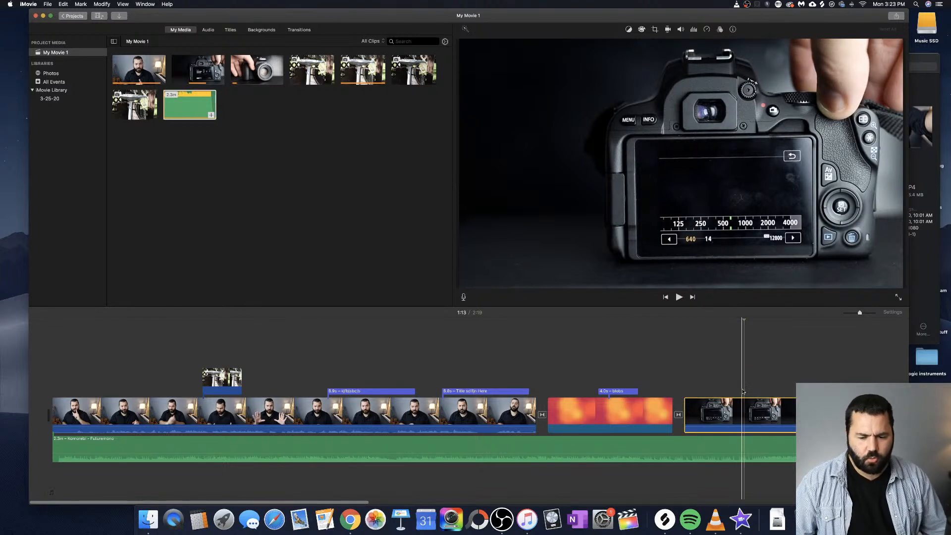
pyautogui.click(745, 323)
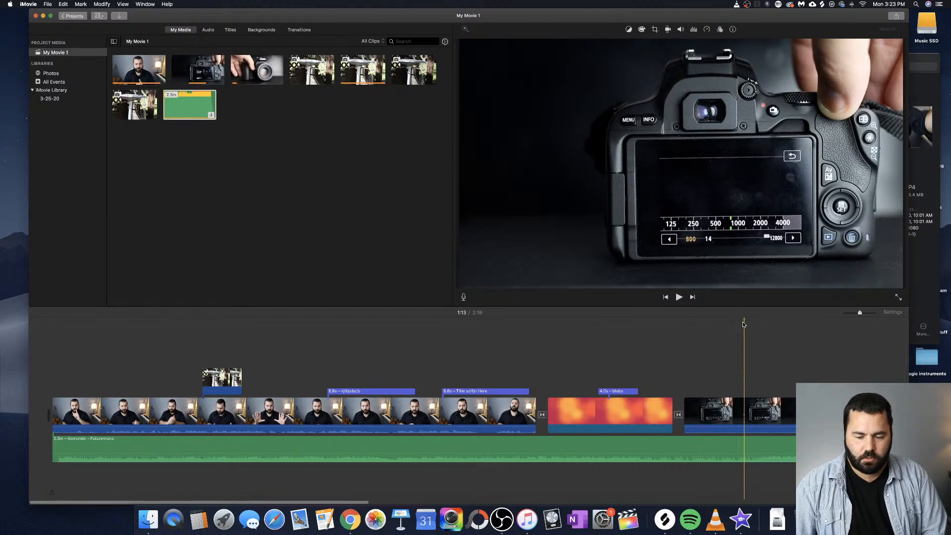
pyautogui.click(287, 411)
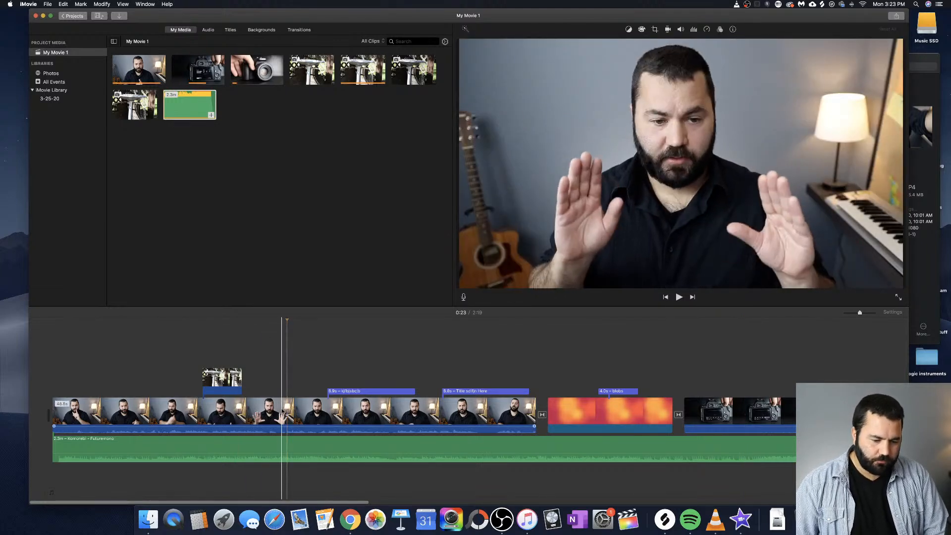
pyautogui.click(282, 413)
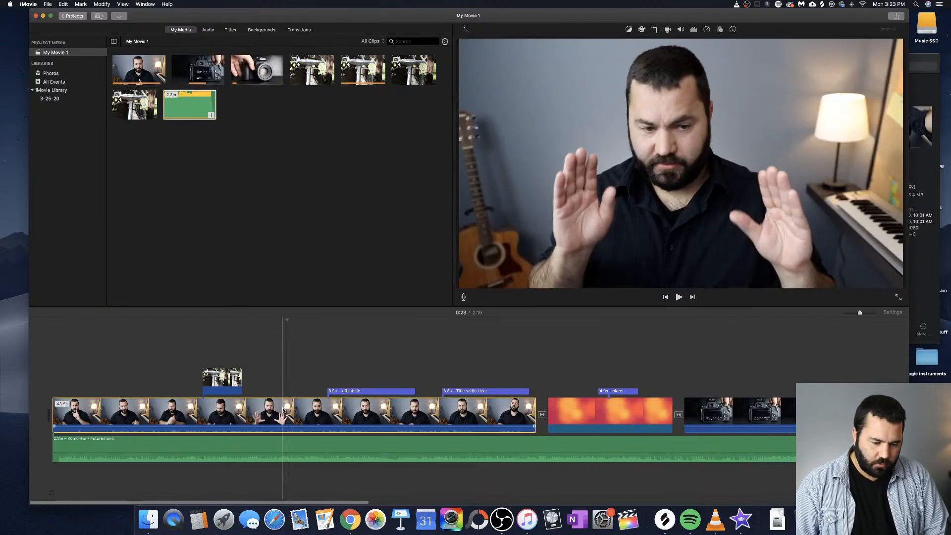
pyautogui.click(283, 327)
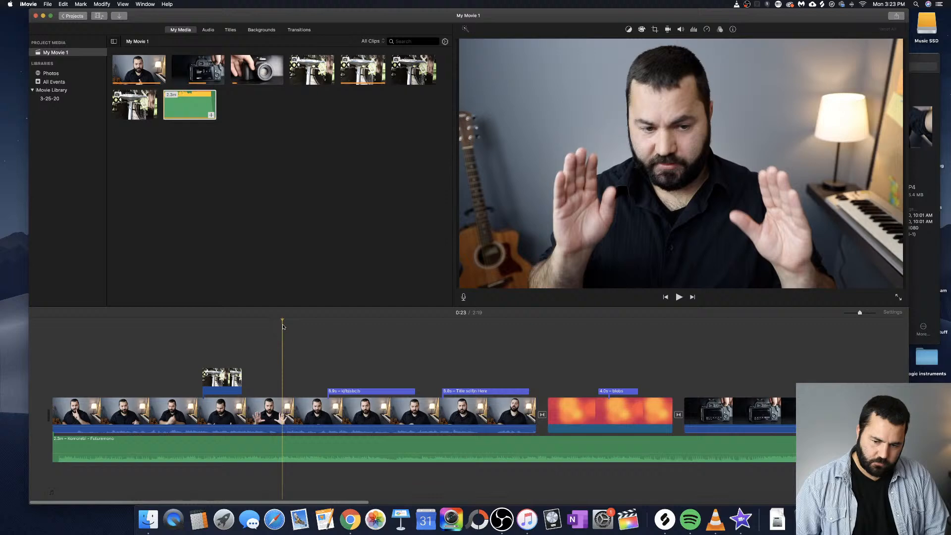
pyautogui.click(284, 417)
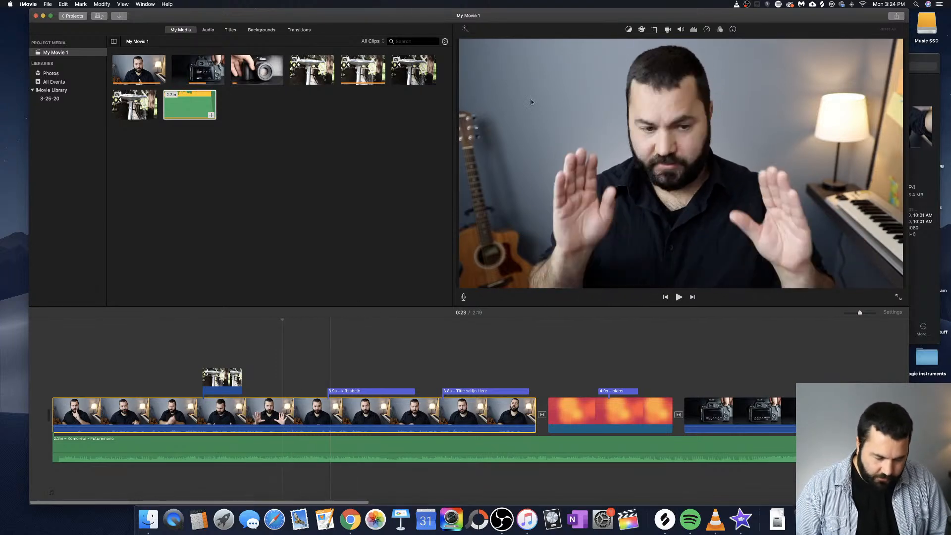
# Try Auto color balance on the opening talking clip, switching it on and off twice to compare the picture
pyautogui.click(628, 29)
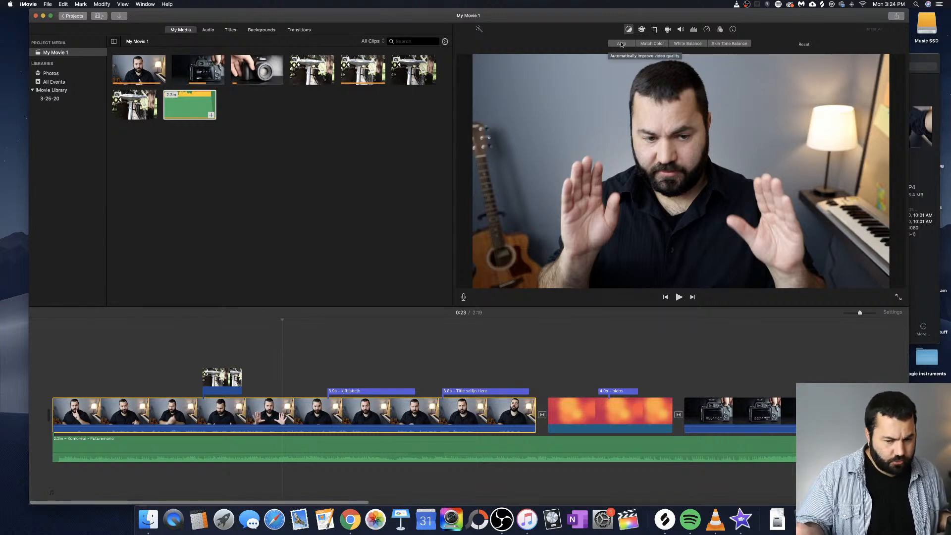
pyautogui.click(622, 44)
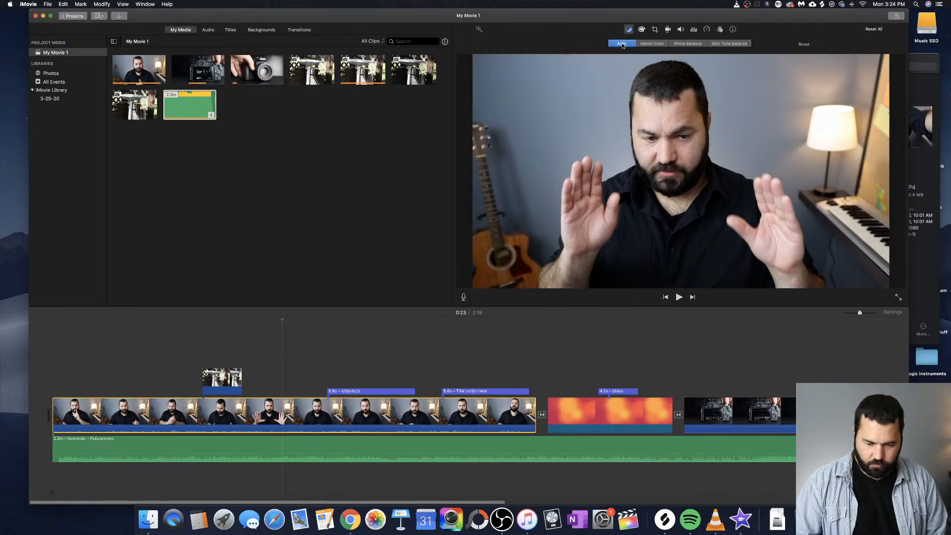
pyautogui.click(622, 44)
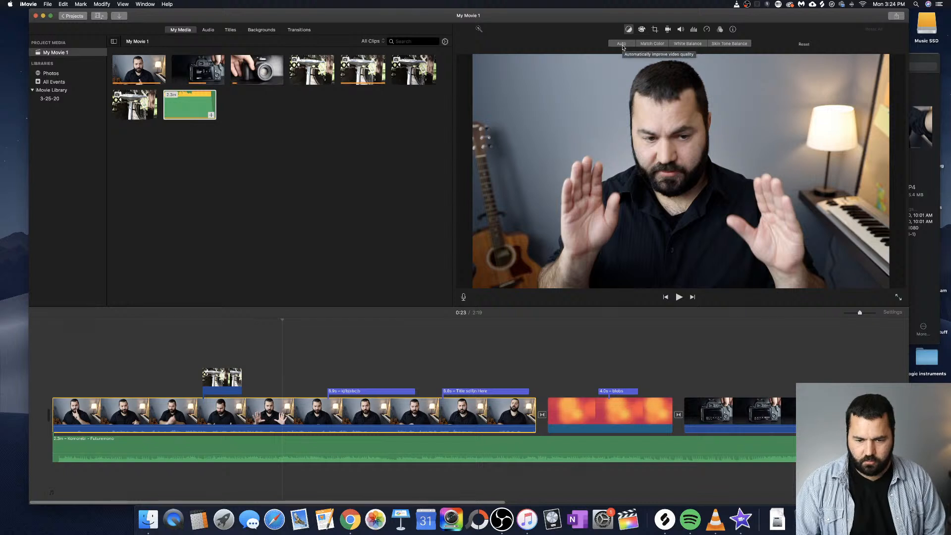
pyautogui.click(622, 44)
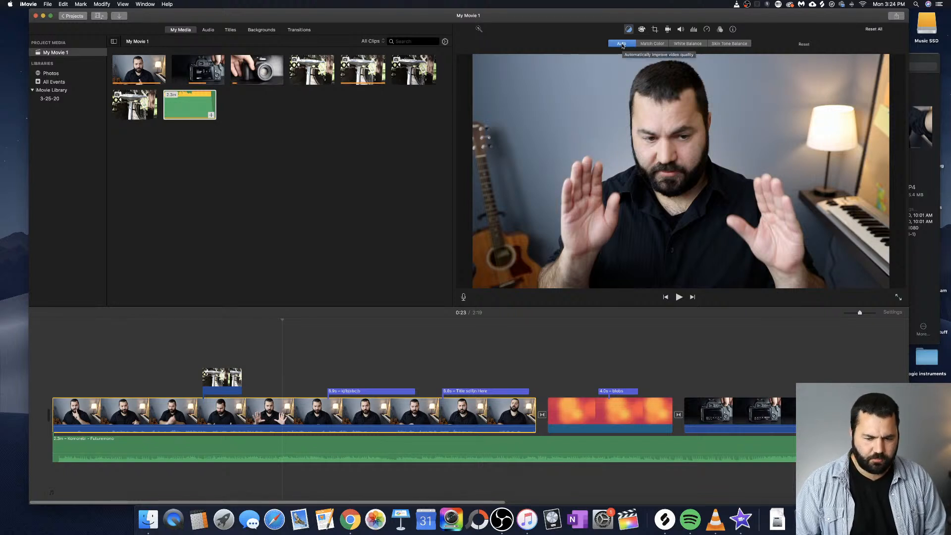
pyautogui.click(622, 44)
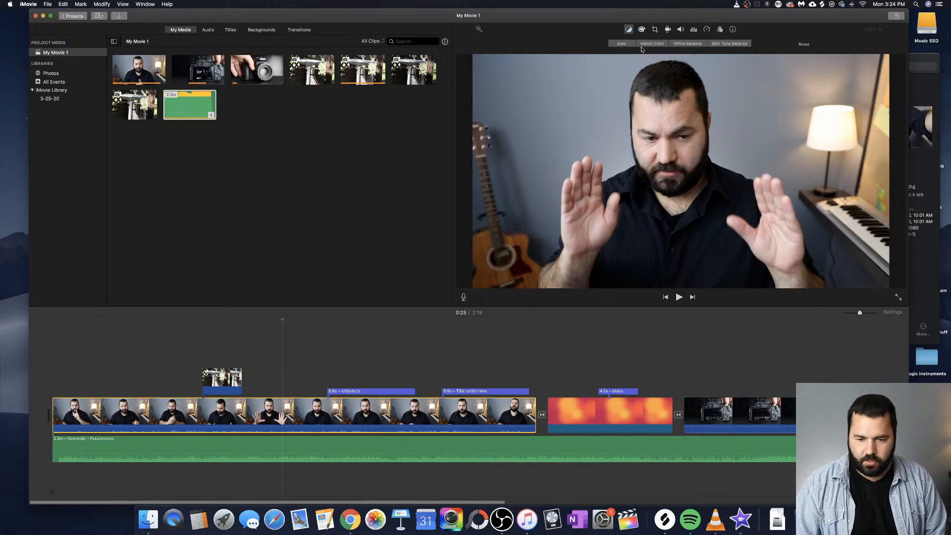
# Try Match Color on the opening talking clip with a reference from the project media, undo it, and return to the color balance options
pyautogui.click(653, 44)
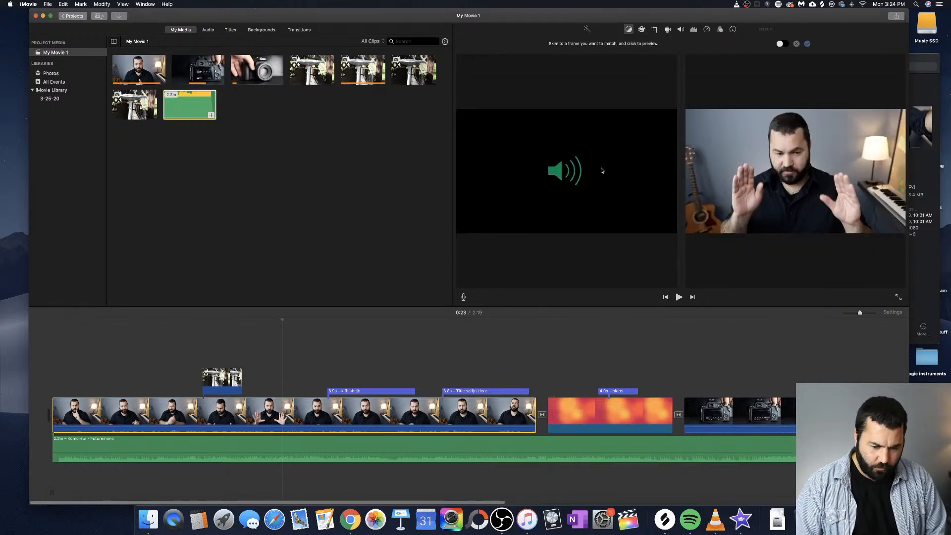
pyautogui.click(269, 63)
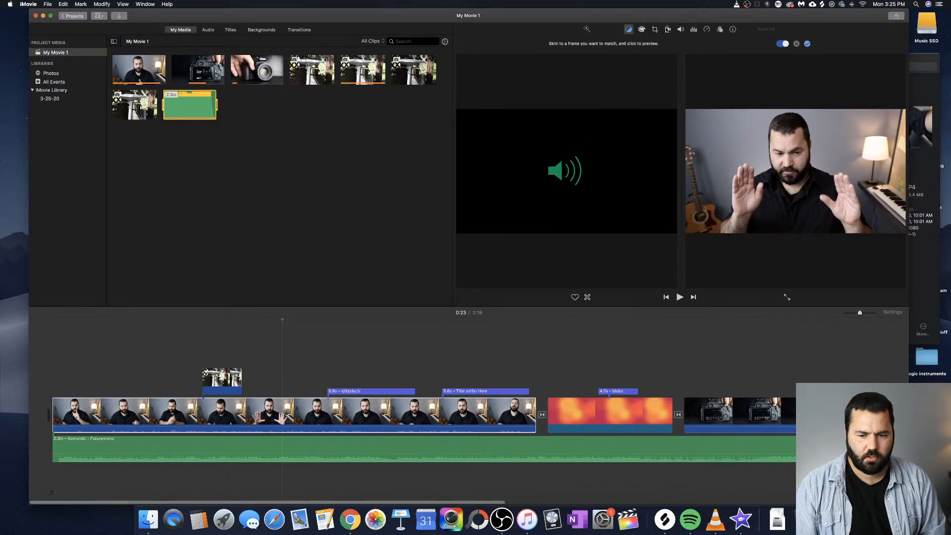
pyautogui.press('super+z')
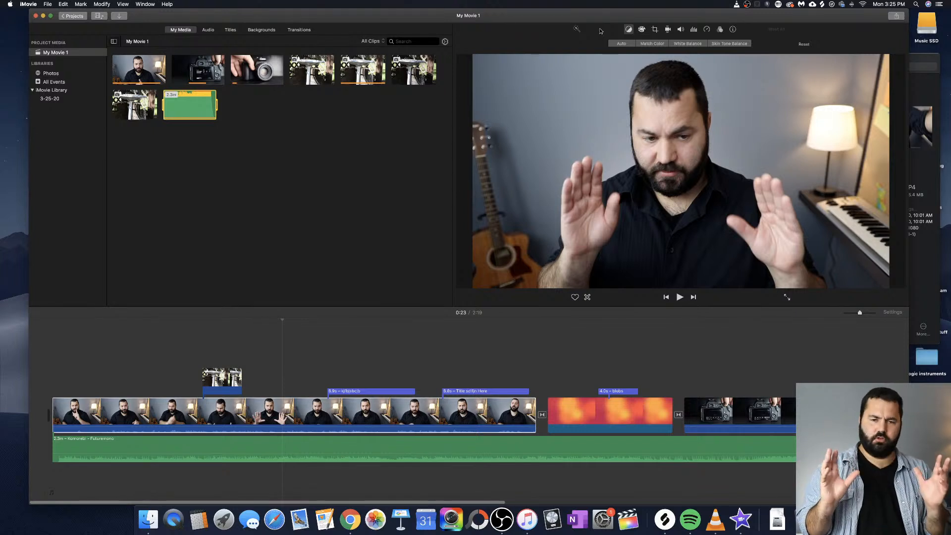
pyautogui.click(663, 45)
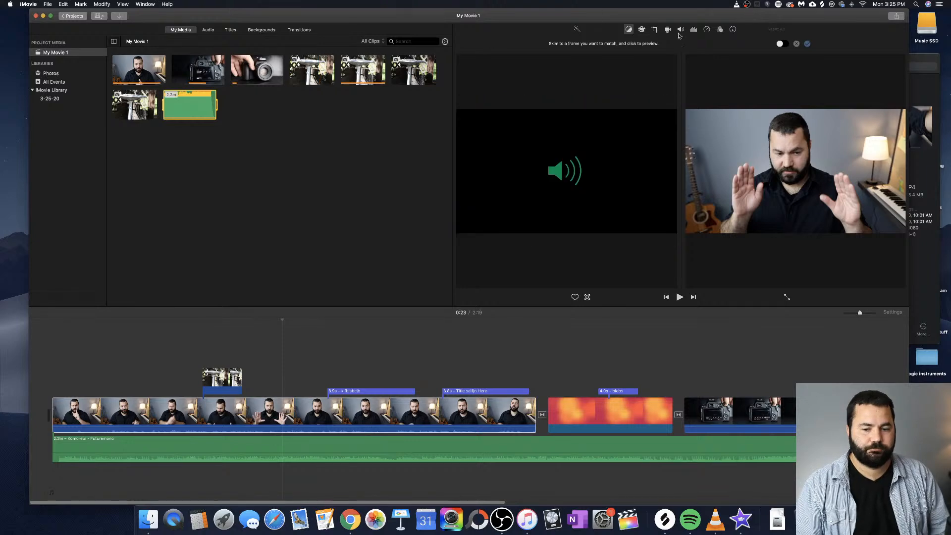
pyautogui.click(627, 30)
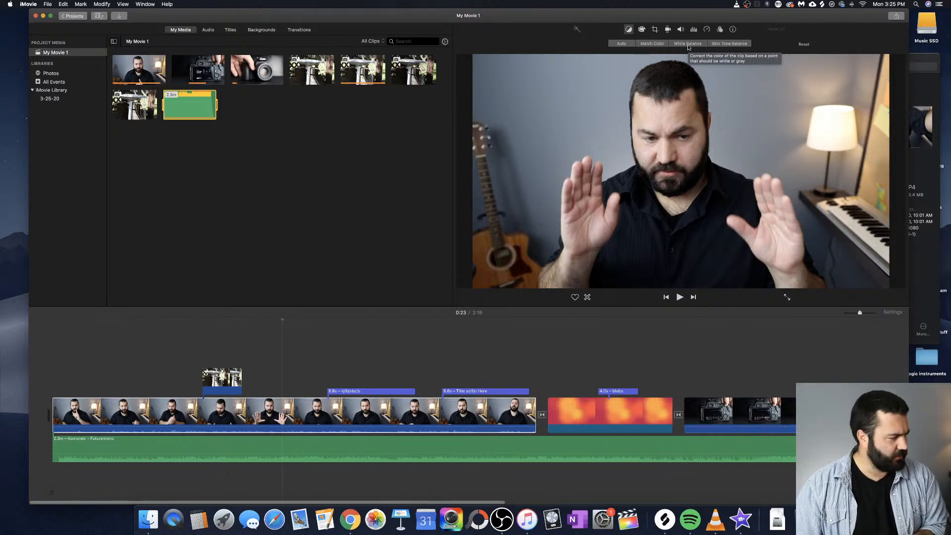
# Try White Balance on the opening talking clip by sampling the wall behind the speaker, and cancel the correction
pyautogui.click(688, 43)
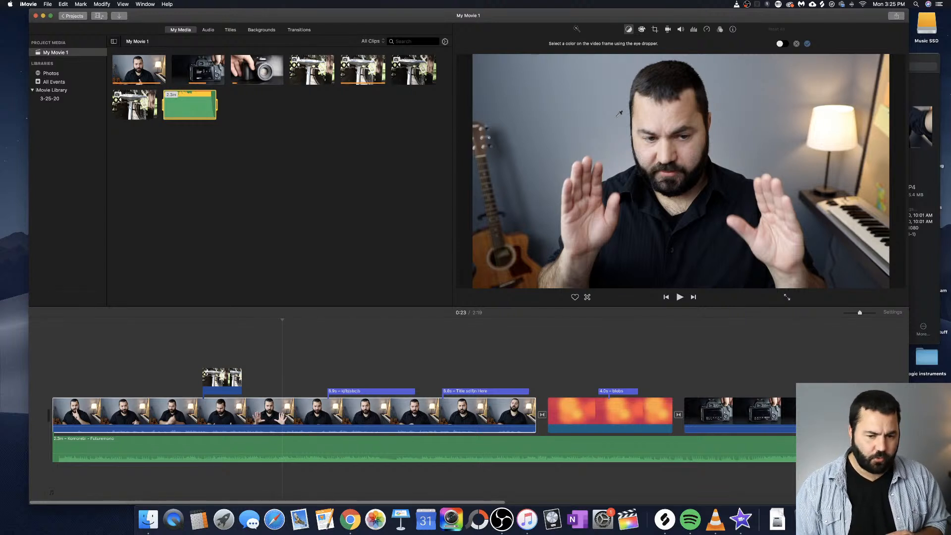
pyautogui.click(614, 65)
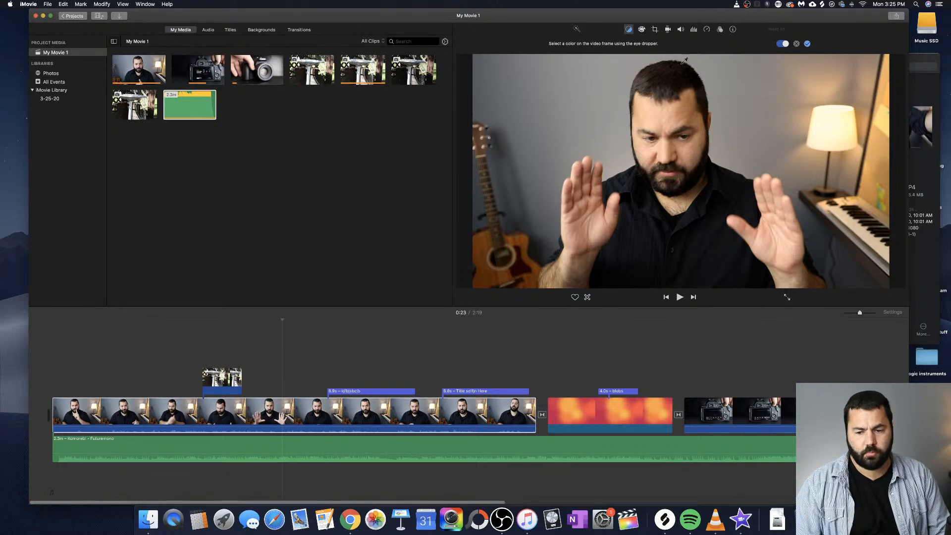
pyautogui.click(796, 44)
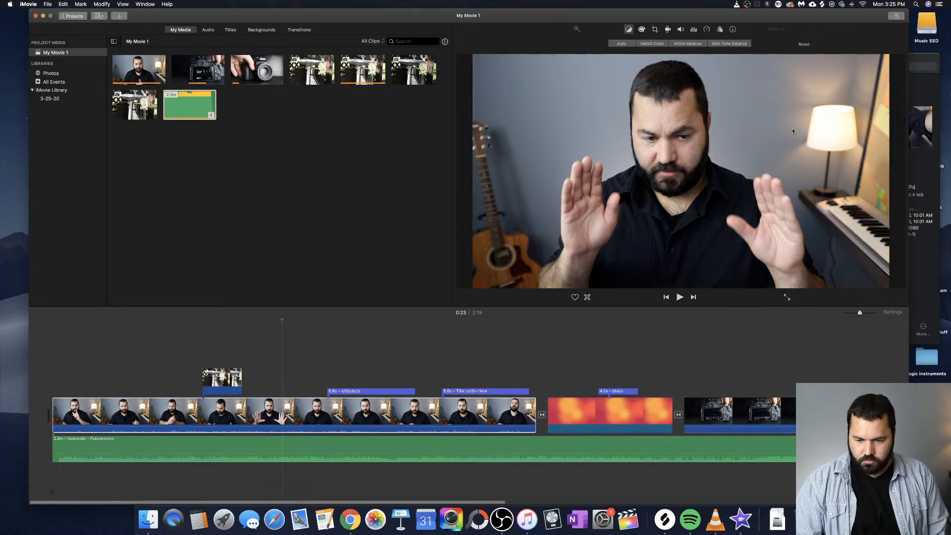
# Try white-balancing the talking-head clip by sampling the lampshade, and again by sampling the white piano keys
pyautogui.click(688, 44)
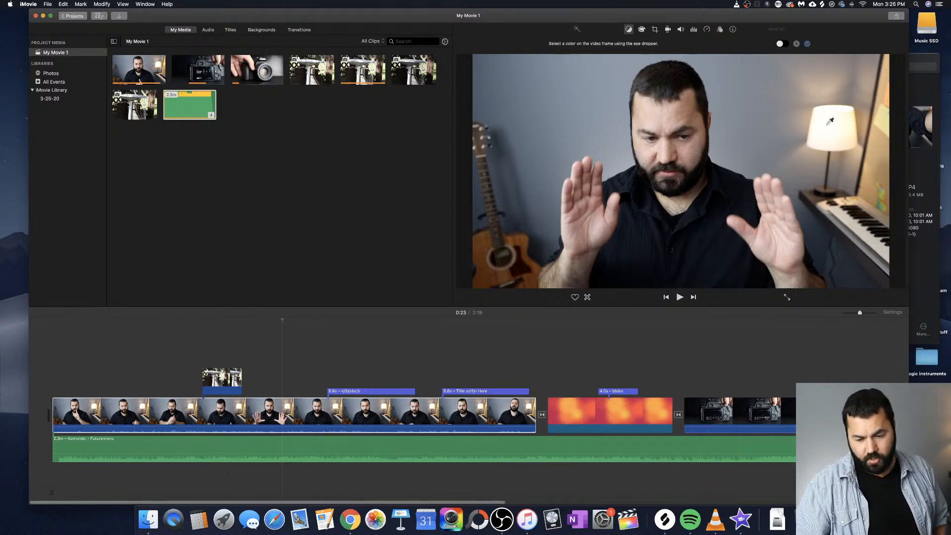
pyautogui.click(831, 121)
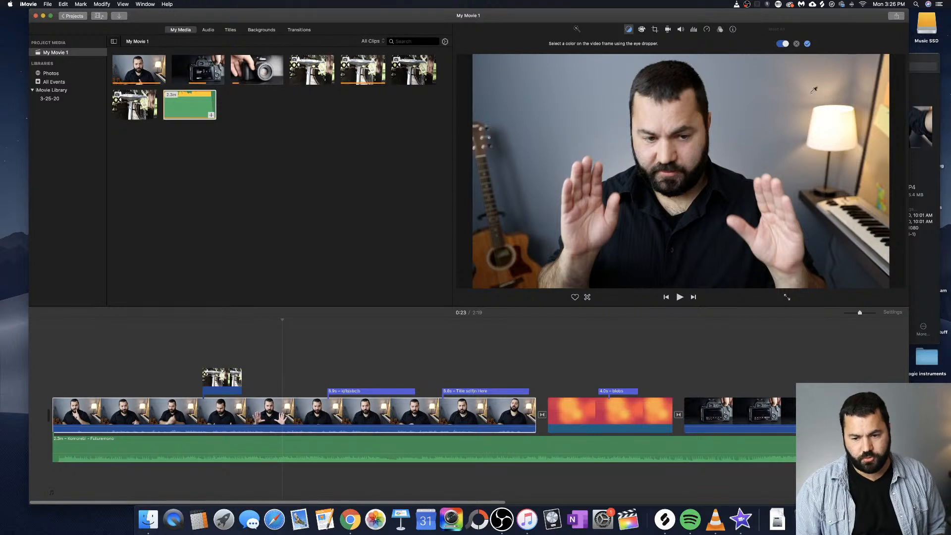
pyautogui.click(806, 45)
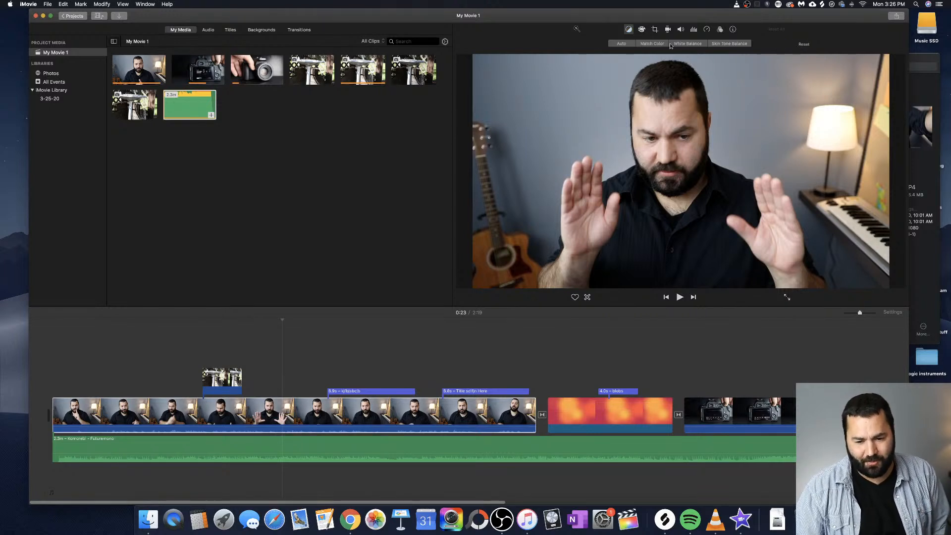
pyautogui.click(687, 44)
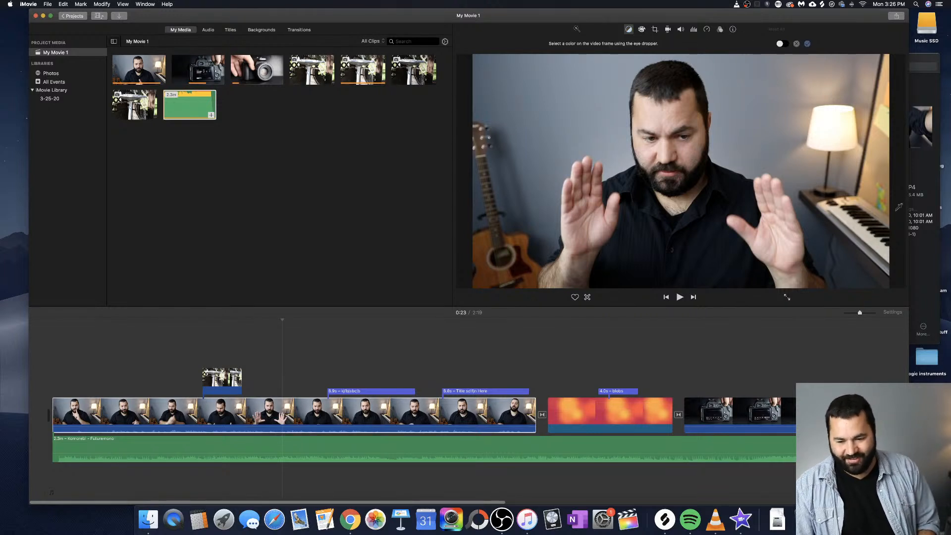
pyautogui.click(847, 212)
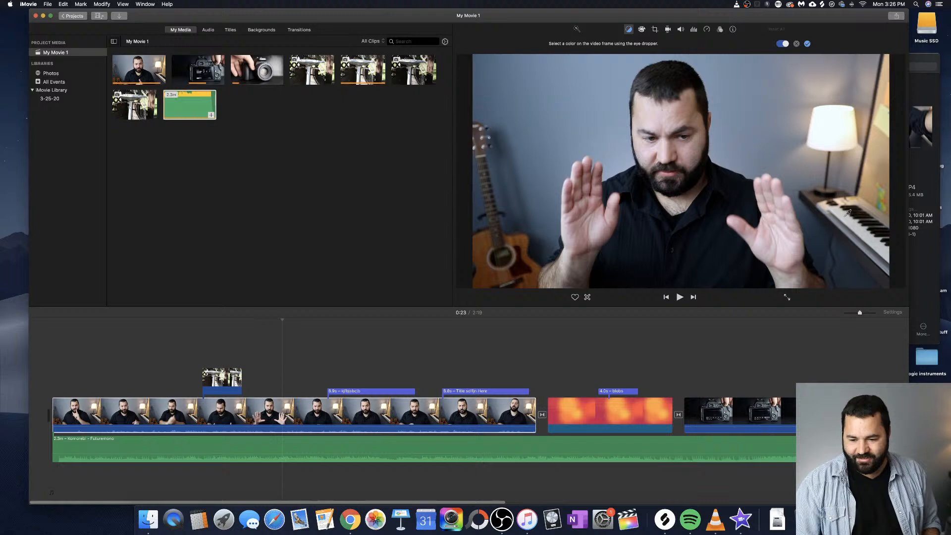
pyautogui.click(806, 45)
# Try white-balancing the talking-head clip from the guitar body, and cancel the white balance adjustment
pyautogui.click(687, 46)
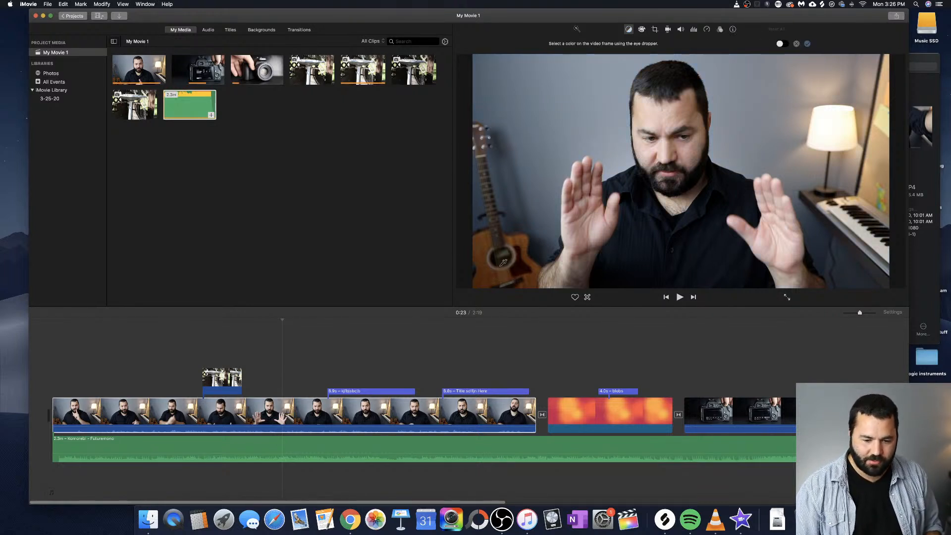
pyautogui.click(481, 244)
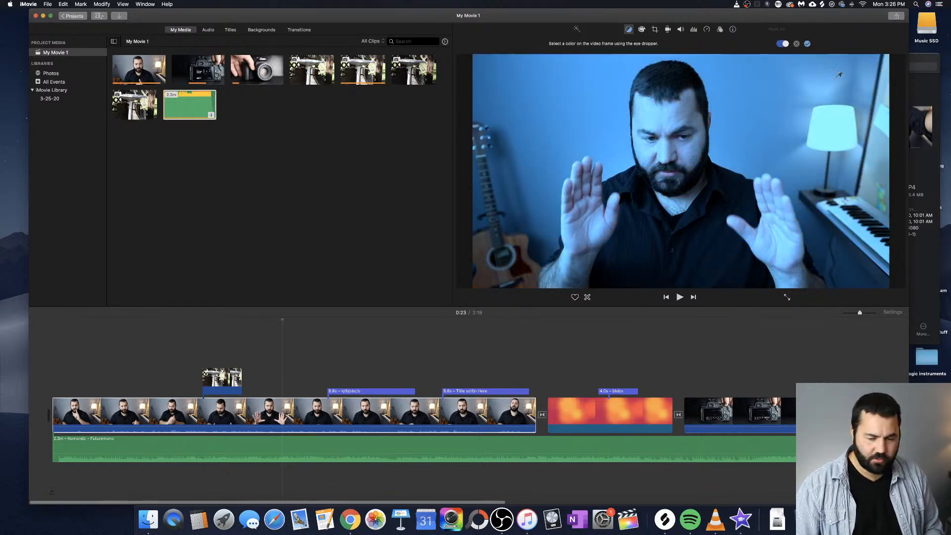
pyautogui.click(797, 44)
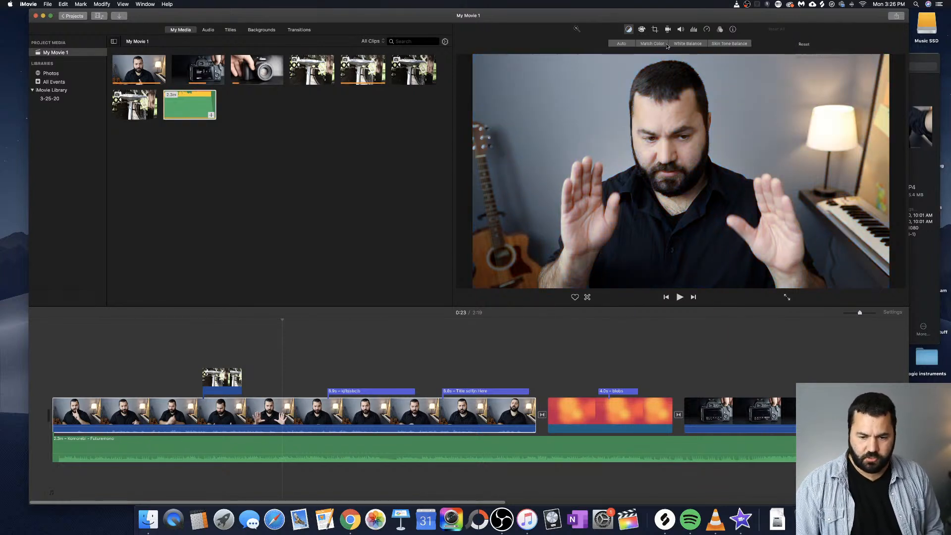
pyautogui.click(689, 45)
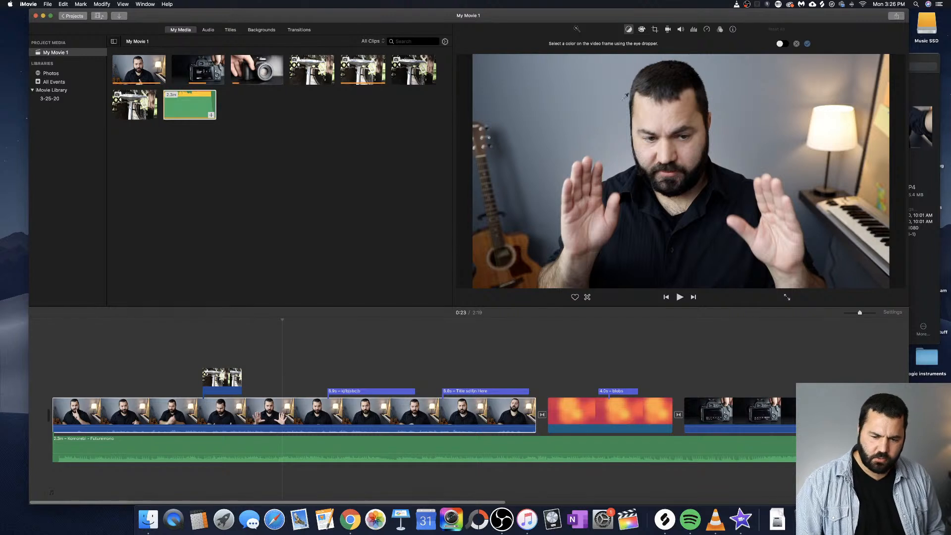
pyautogui.click(797, 44)
# Try Skin Tone Balance on the talking-head clip by sampling the man's forehead and then his raised hand, cancelling each
pyautogui.click(730, 46)
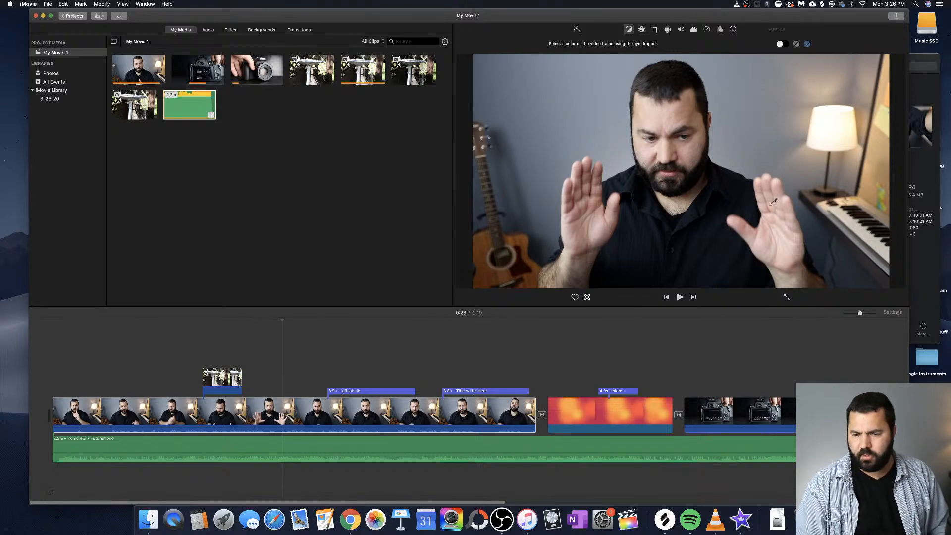
pyautogui.click(657, 108)
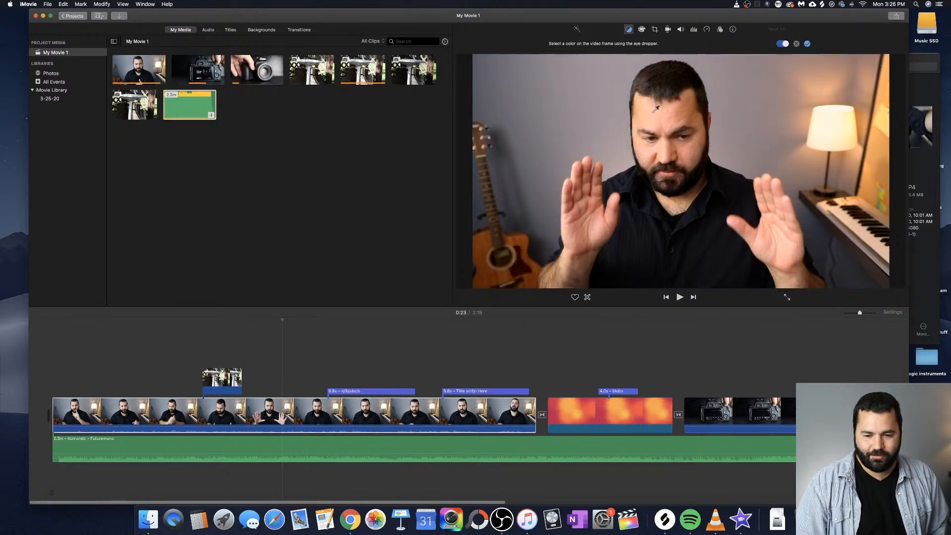
pyautogui.click(797, 44)
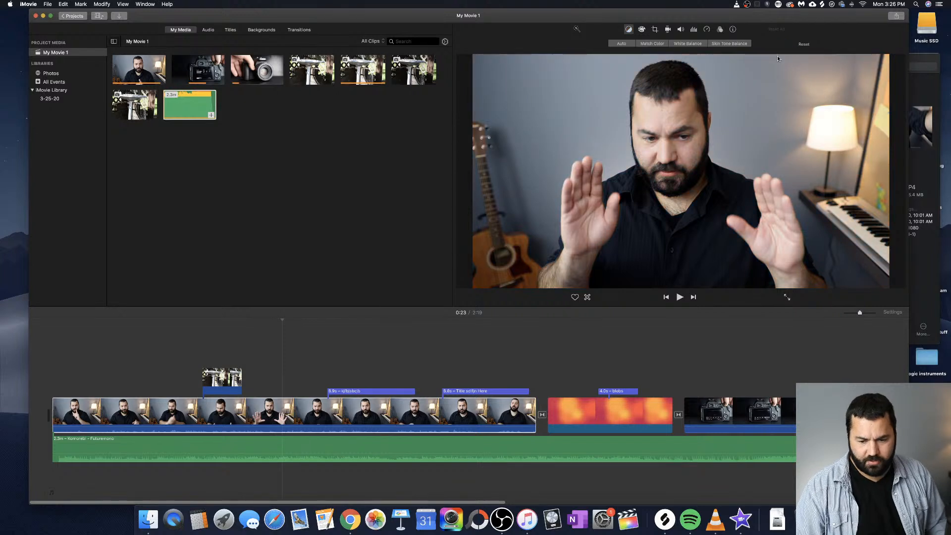
pyautogui.click(729, 44)
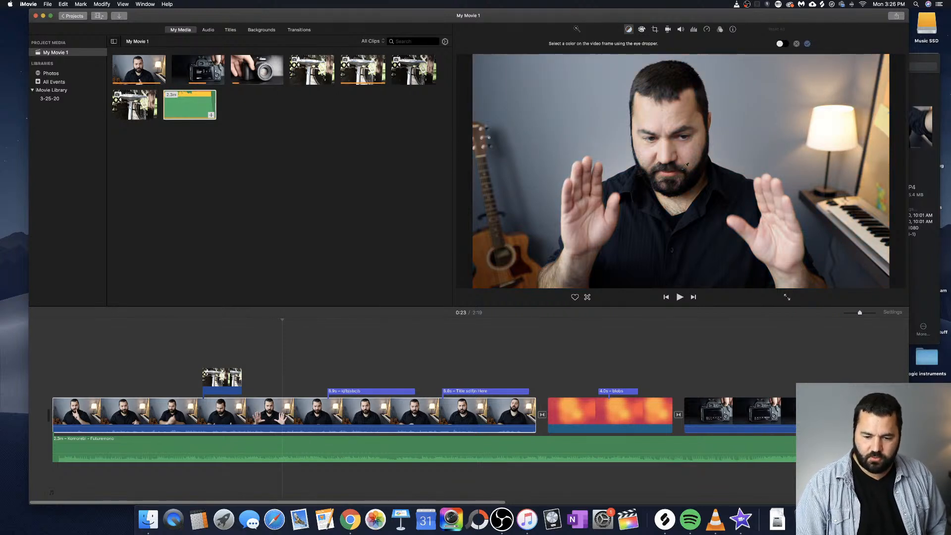
pyautogui.click(792, 254)
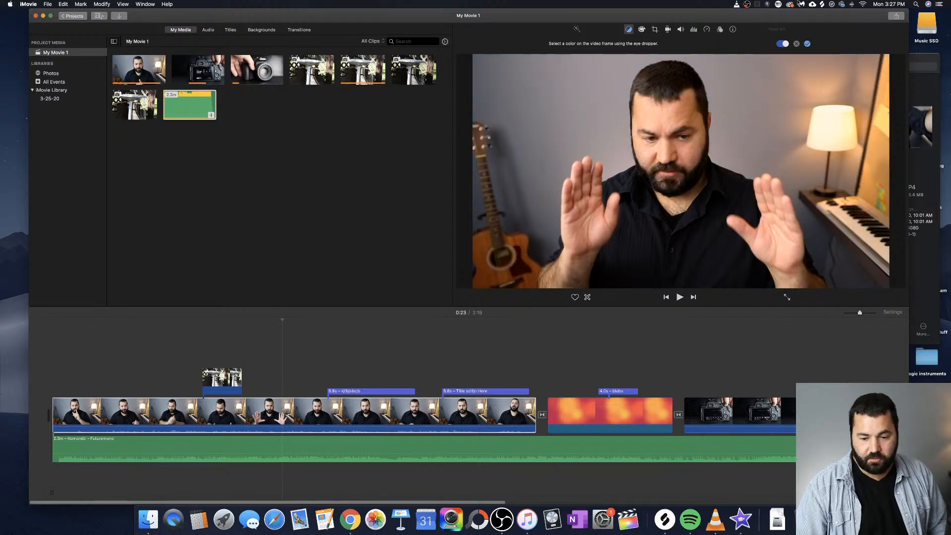
pyautogui.click(797, 44)
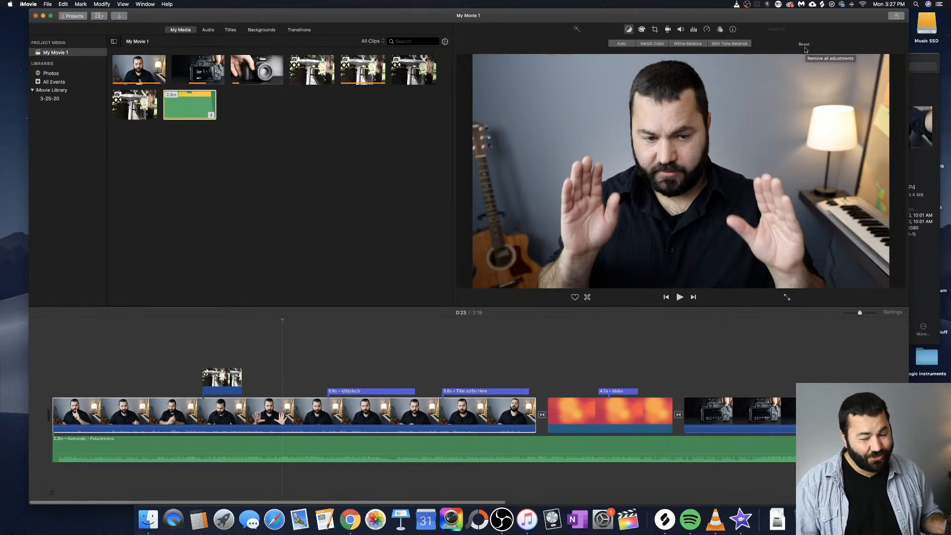
# Fine-tune the talking-head clip's highlights, shadows, brightness and contrast slightly with color correction
pyautogui.click(641, 29)
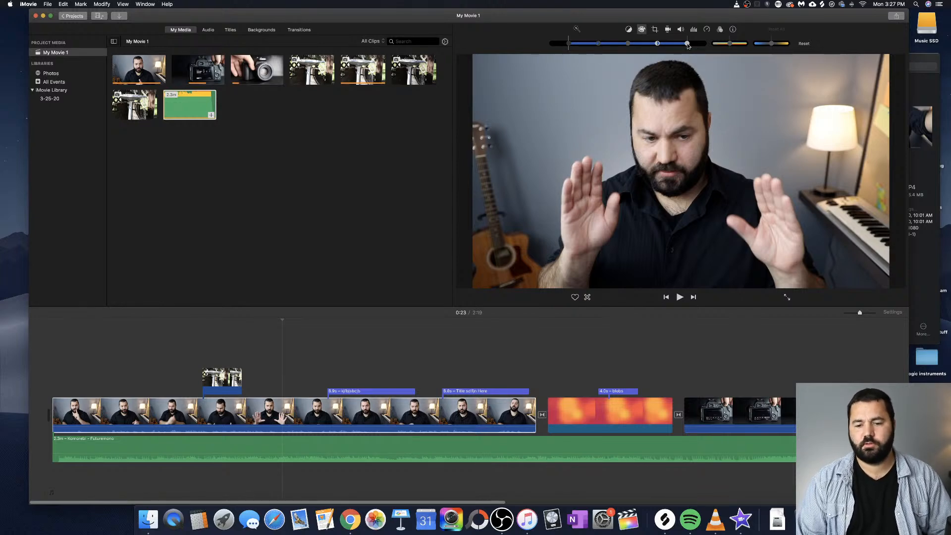
pyautogui.moveTo(688, 45)
pyautogui.mouseDown()
pyautogui.moveTo(709, 45)
pyautogui.moveTo(689, 45)
pyautogui.mouseUp()
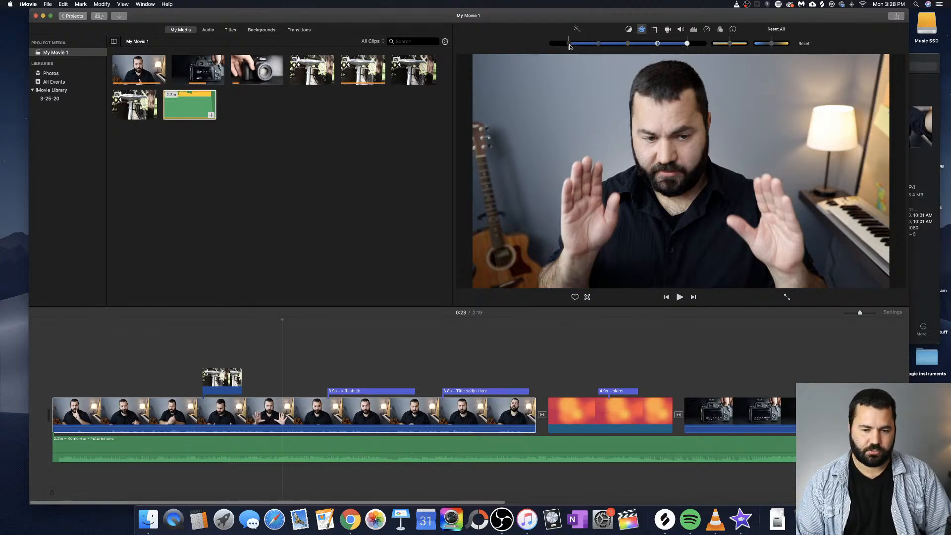
pyautogui.moveTo(569, 45)
pyautogui.mouseDown()
pyautogui.moveTo(545, 46)
pyautogui.moveTo(568, 46)
pyautogui.mouseUp()
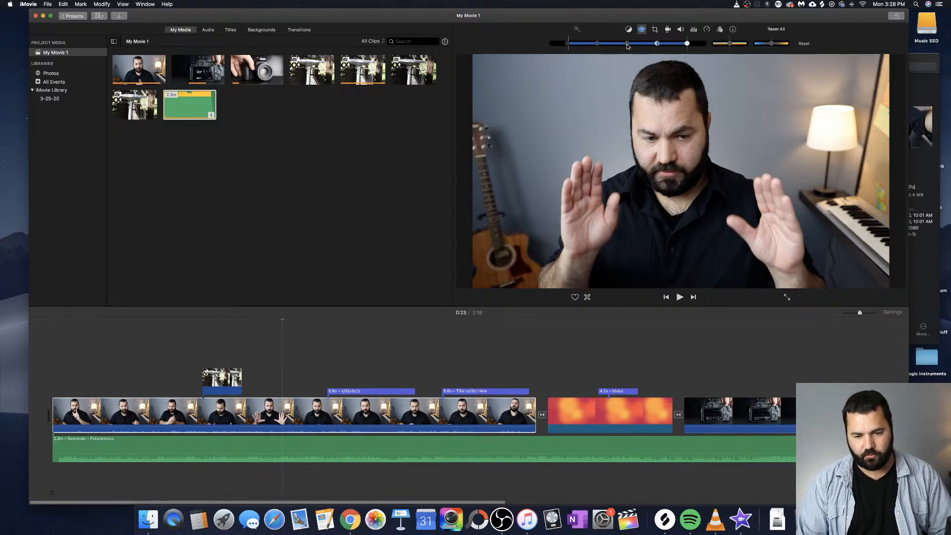
pyautogui.moveTo(628, 46)
pyautogui.mouseDown()
pyautogui.moveTo(661, 46)
pyautogui.moveTo(612, 49)
pyautogui.moveTo(626, 46)
pyautogui.mouseUp()
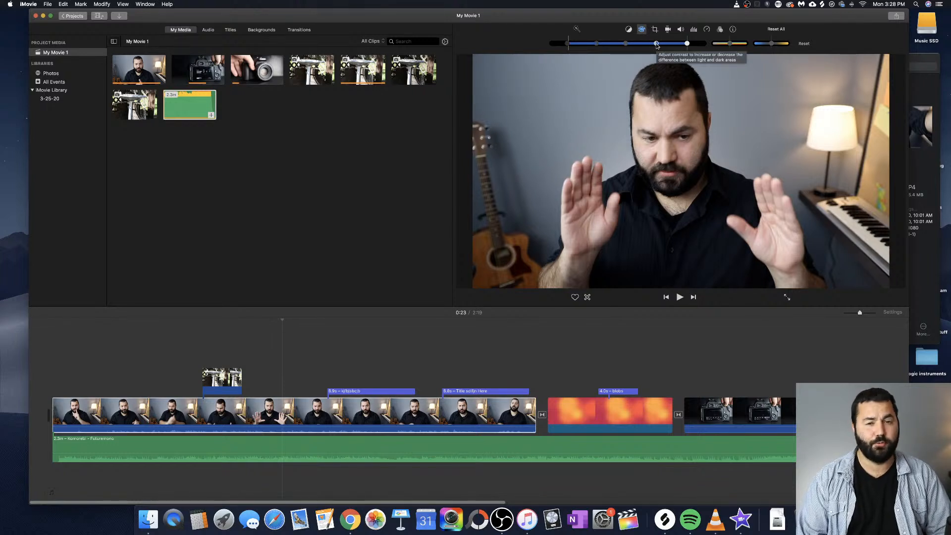
pyautogui.moveTo(657, 46); pyautogui.dragTo(658, 46)
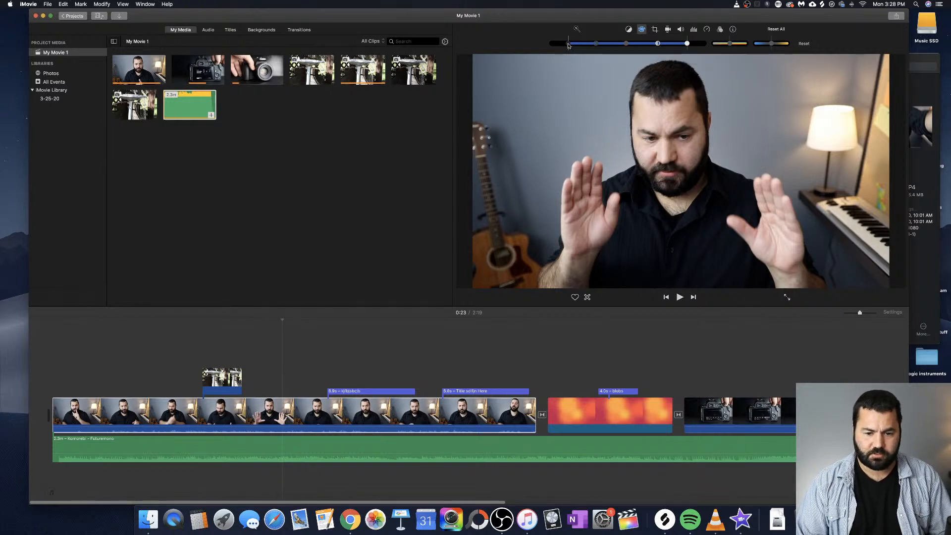
pyautogui.moveTo(568, 45); pyautogui.dragTo(569, 46)
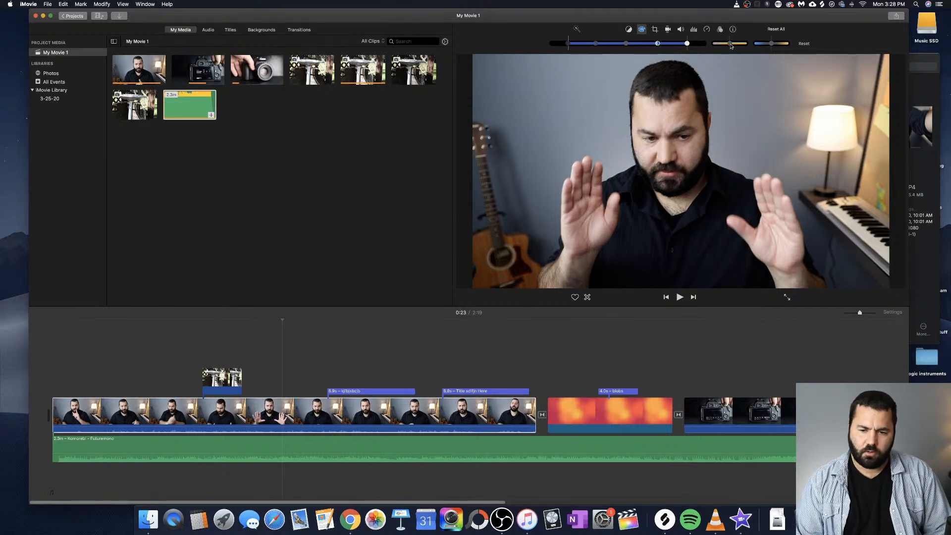
# Raise the talking-head clip's saturation slightly above neutral and fine-tune its color temperature
pyautogui.moveTo(731, 45)
pyautogui.mouseDown()
pyautogui.moveTo(714, 46)
pyautogui.moveTo(744, 43)
pyautogui.mouseUp()
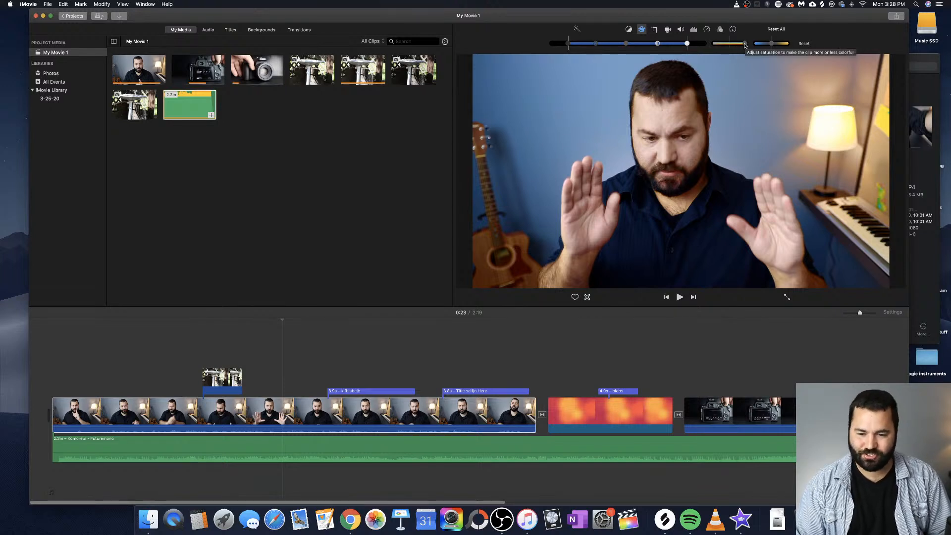
pyautogui.moveTo(743, 47)
pyautogui.mouseDown()
pyautogui.moveTo(727, 47)
pyautogui.moveTo(737, 47)
pyautogui.mouseUp()
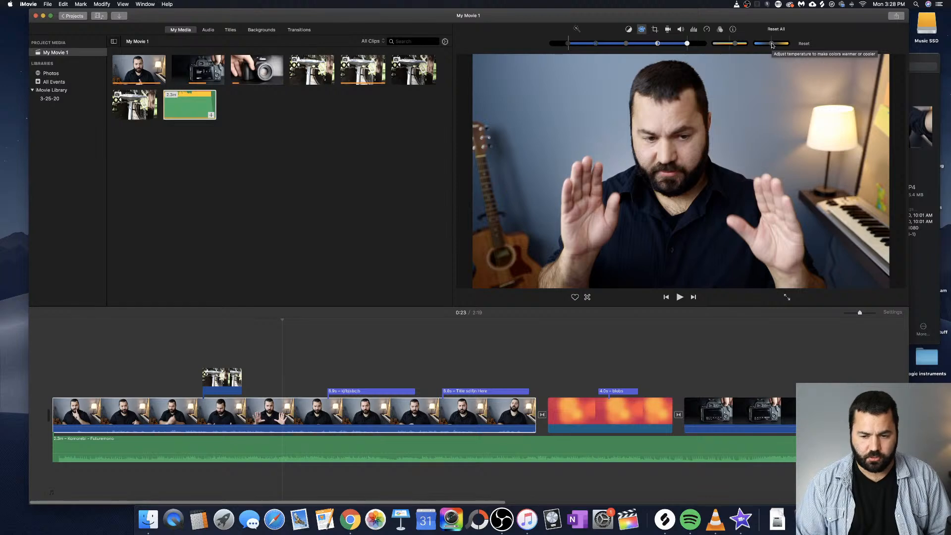
pyautogui.moveTo(772, 45)
pyautogui.mouseDown()
pyautogui.moveTo(712, 46)
pyautogui.moveTo(854, 49)
pyautogui.moveTo(776, 48)
pyautogui.mouseUp()
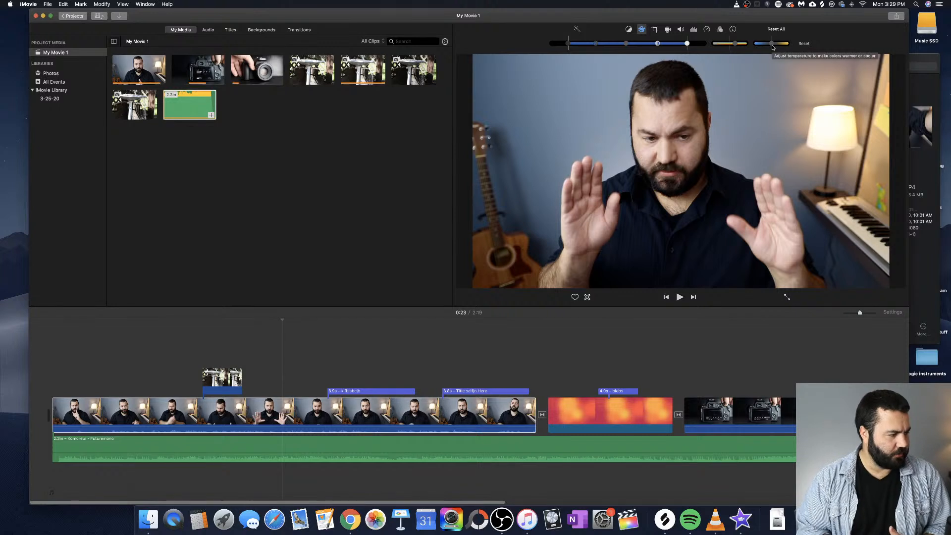
pyautogui.moveTo(772, 45)
pyautogui.mouseDown()
pyautogui.moveTo(763, 46)
pyautogui.moveTo(773, 47)
pyautogui.mouseUp()
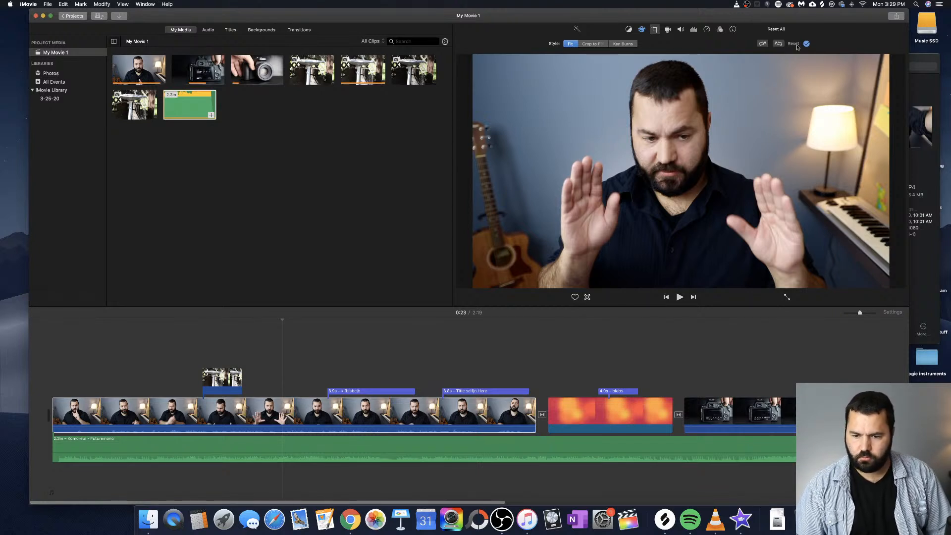
# Try a Crop to Fill framing that tightens the talking-head shot from its upper-left corner, and undo the crop
pyautogui.click(590, 45)
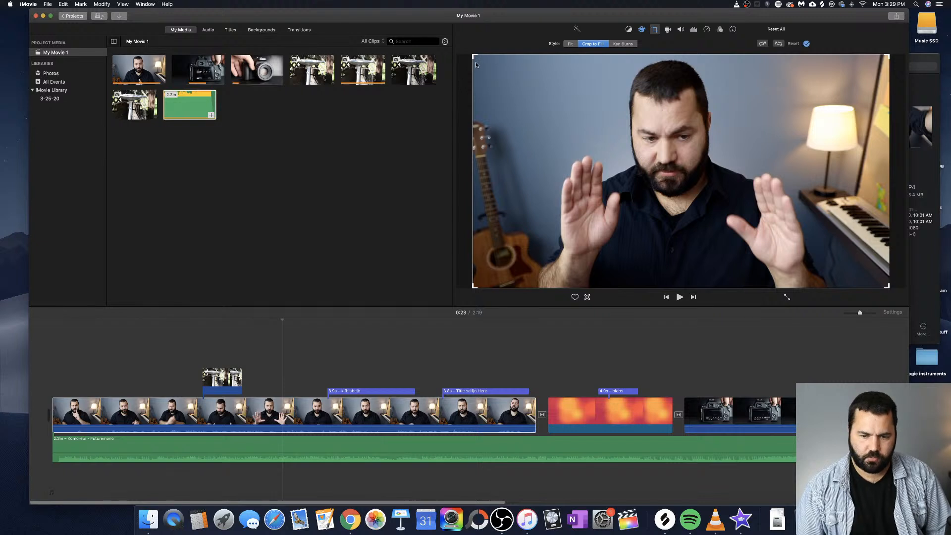
pyautogui.click(576, 43)
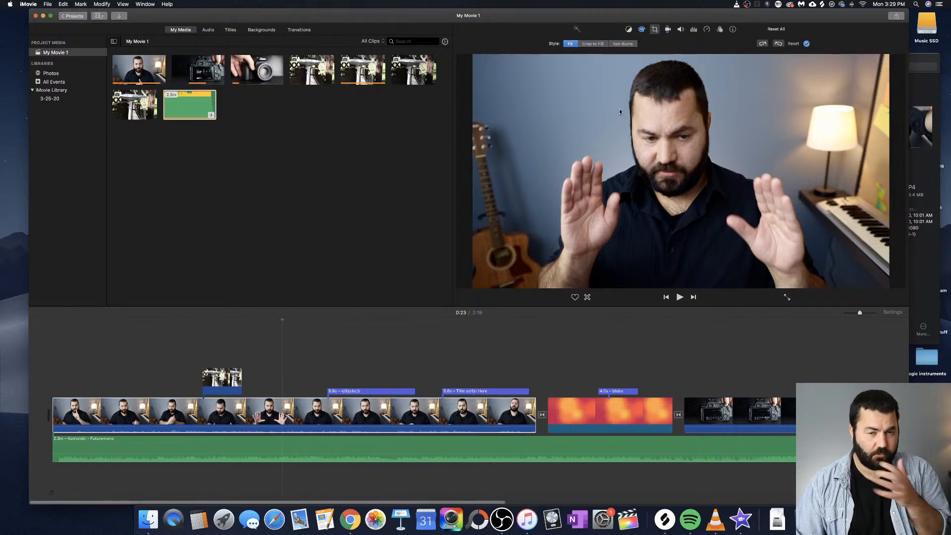
pyautogui.click(593, 43)
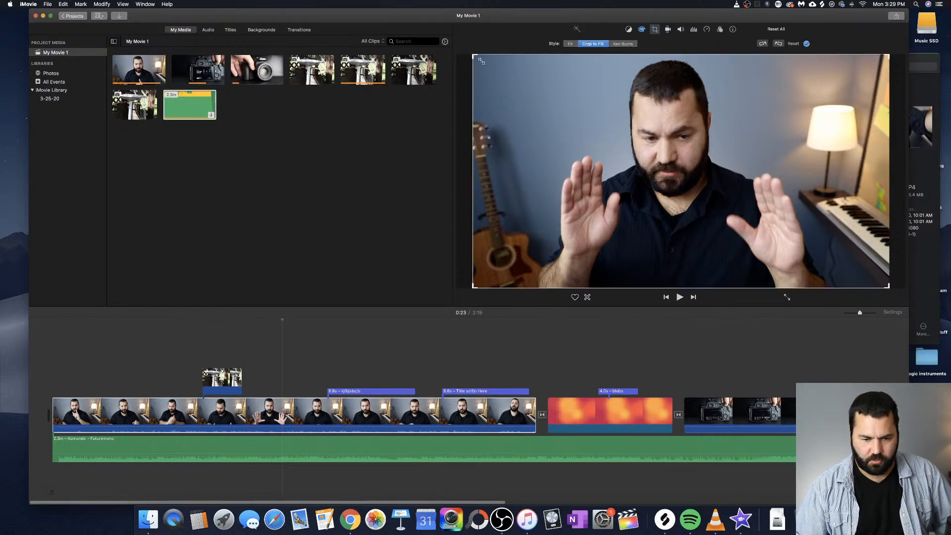
pyautogui.moveTo(480, 60); pyautogui.dragTo(540, 96)
pyautogui.press('Return')
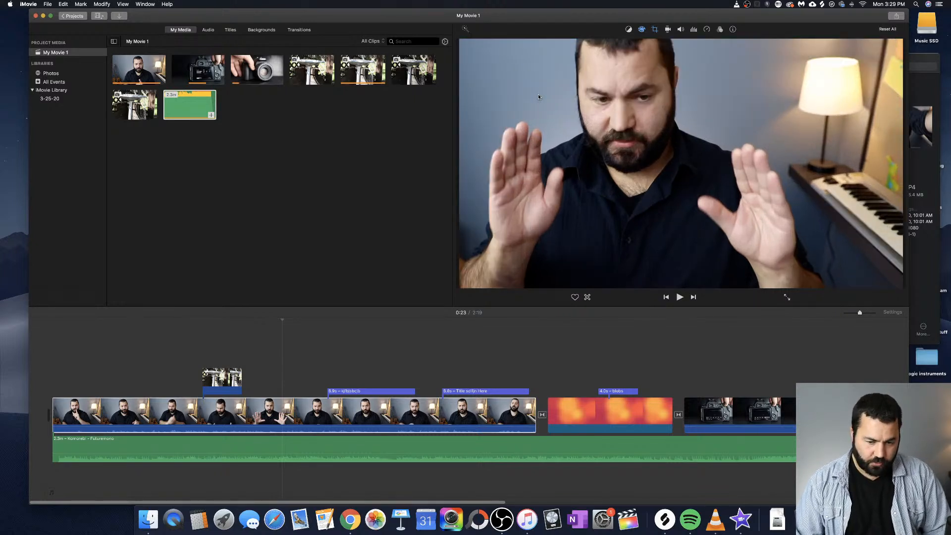
pyautogui.press('cmd+z')
# Apply a Ken Burns zoom to the talking-head clip with a much smaller End frame around the man, and play it back
pyautogui.click(656, 30)
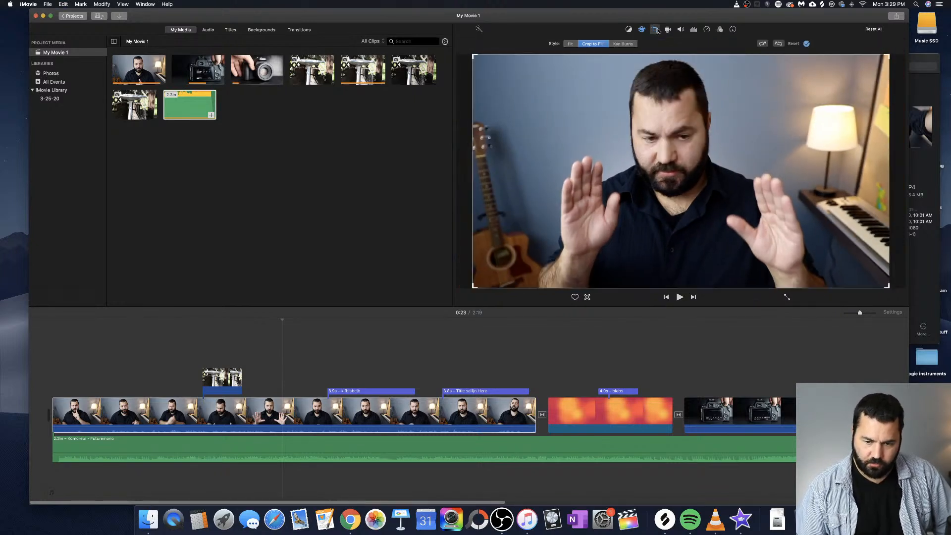
pyautogui.moveTo(478, 61); pyautogui.dragTo(458, 58)
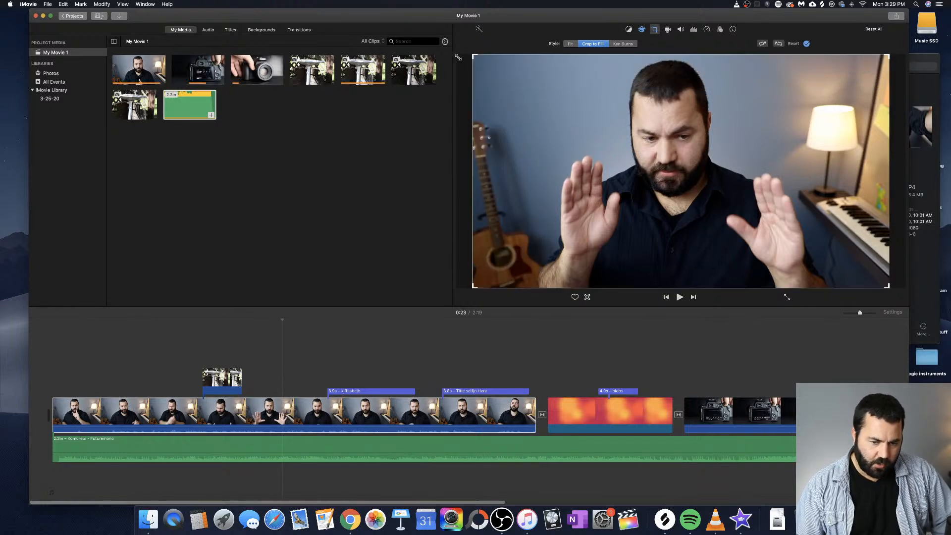
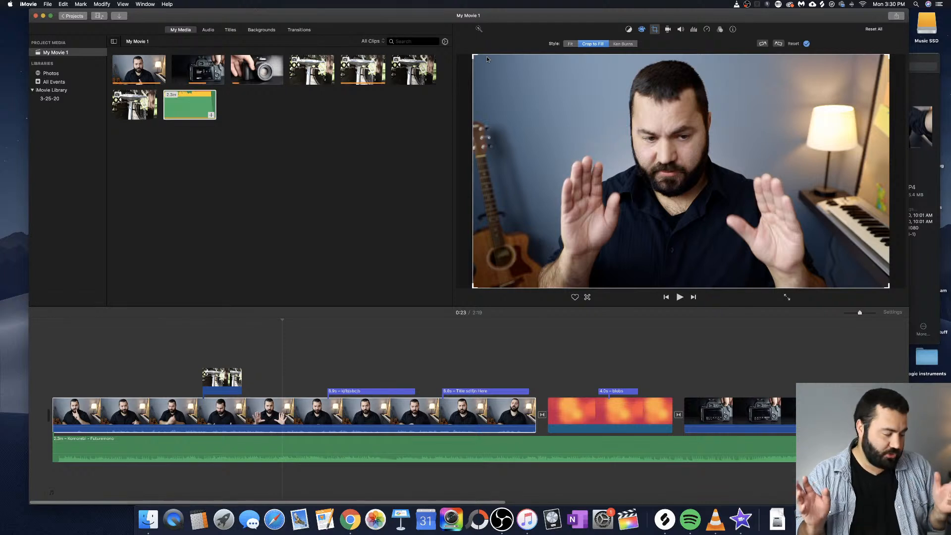
pyautogui.click(628, 45)
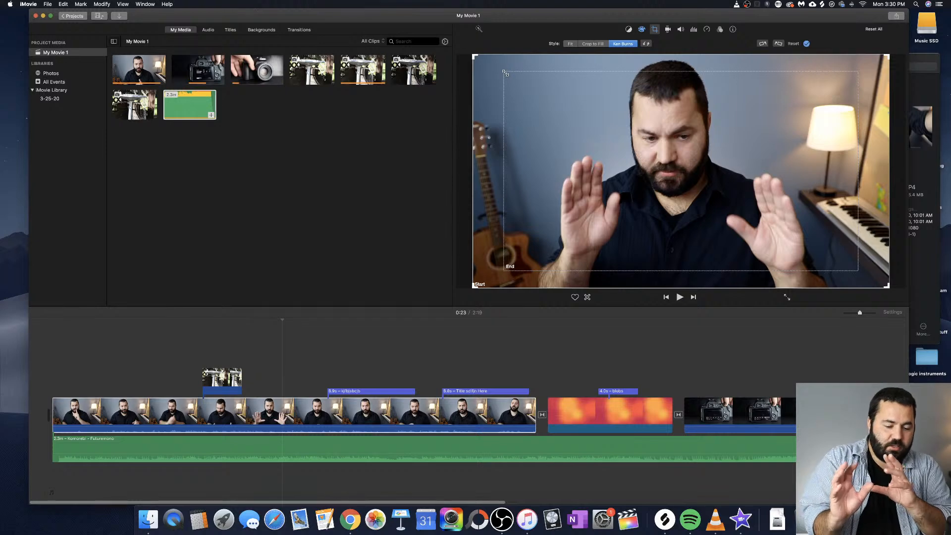
pyautogui.moveTo(504, 72); pyautogui.dragTo(596, 124)
pyautogui.press('Return')
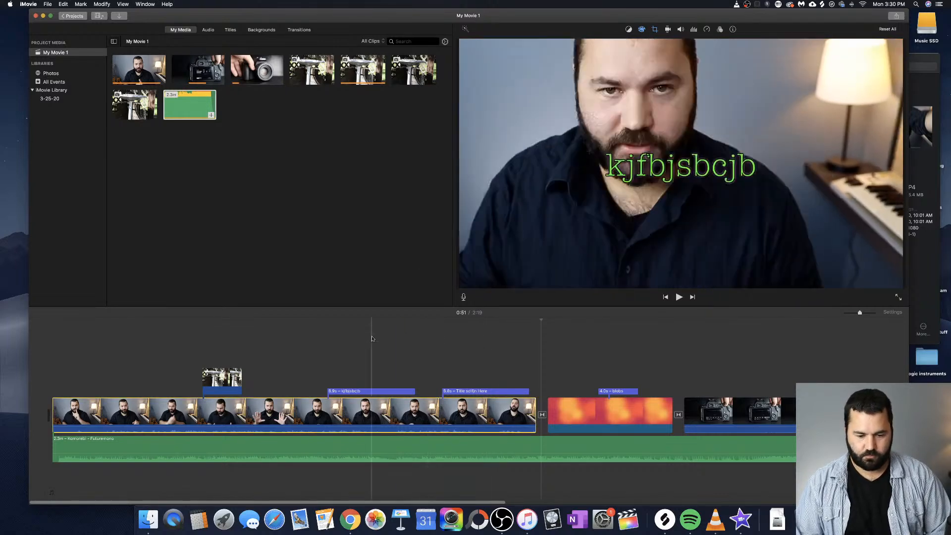
pyautogui.press('space')
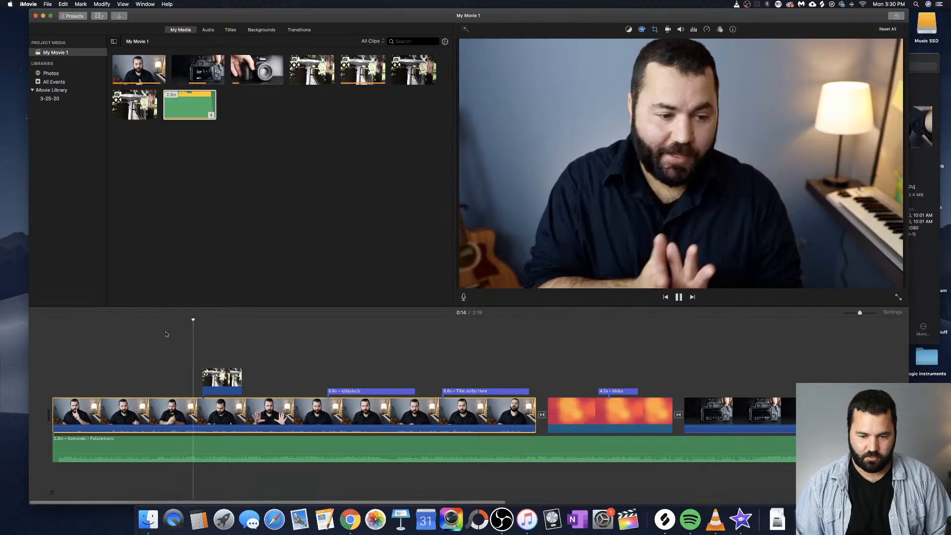
# Play the timeline through the fountain overlay, and enlarge the talking-head clip's Ken Burns End frame slightly toward its upper-left corner
pyautogui.press('space')
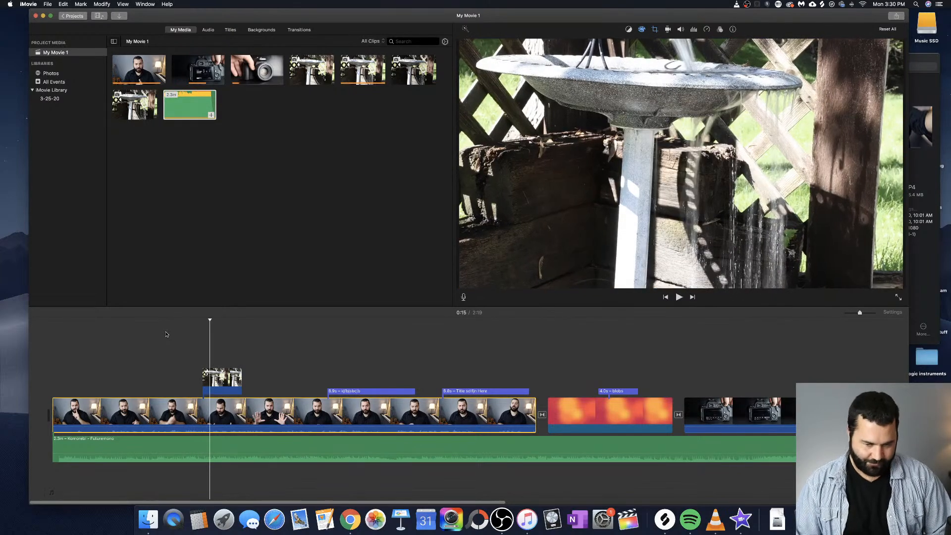
pyautogui.press('space')
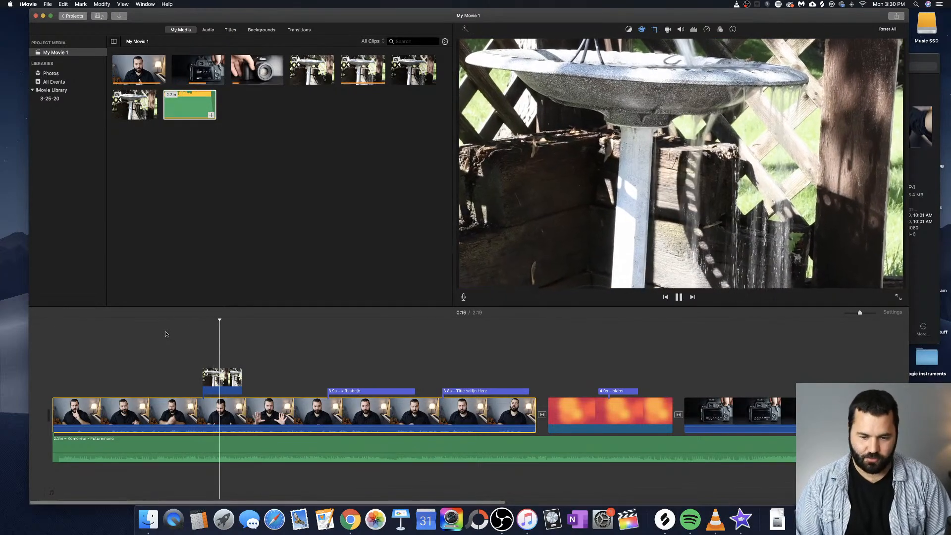
pyautogui.press('space')
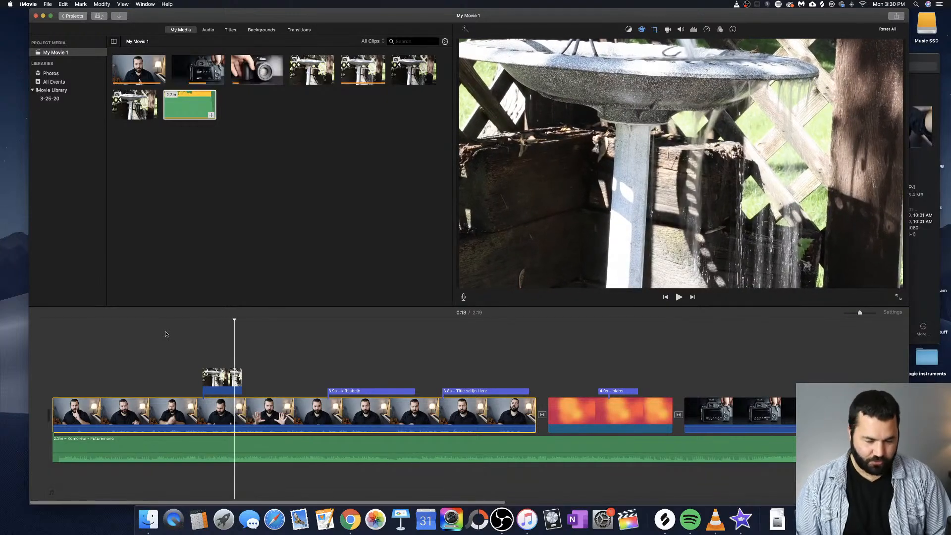
pyautogui.click(641, 29)
pyautogui.click(655, 30)
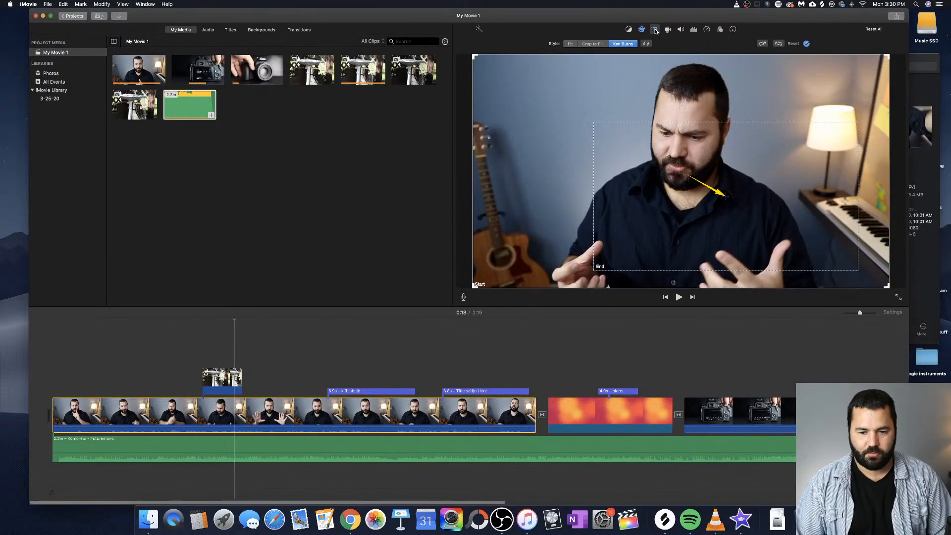
pyautogui.click(585, 120)
pyautogui.moveTo(583, 120)
pyautogui.mouseDown()
pyautogui.moveTo(523, 84)
pyautogui.moveTo(659, 160)
pyautogui.moveTo(515, 90)
pyautogui.moveTo(680, 172)
pyautogui.moveTo(538, 92)
pyautogui.moveTo(679, 170)
pyautogui.moveTo(570, 109)
pyautogui.mouseUp()
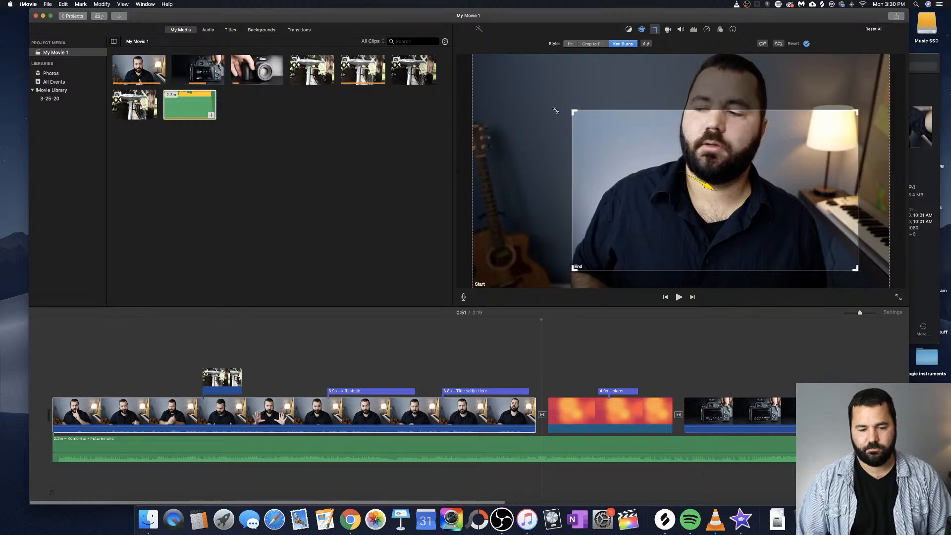
pyautogui.moveTo(474, 60)
pyautogui.mouseDown()
pyautogui.moveTo(537, 96)
pyautogui.moveTo(473, 56)
pyautogui.mouseUp()
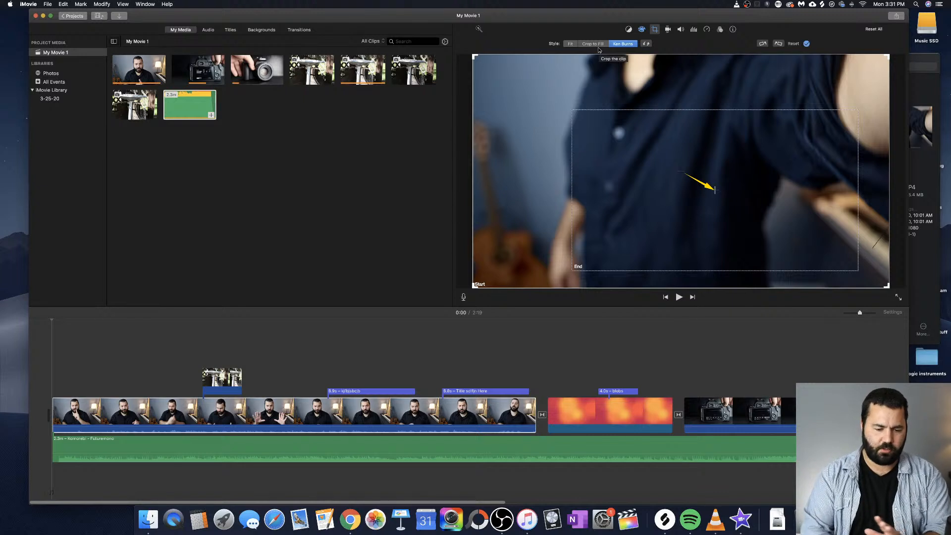
# Turn on shaky-video stabilization for the talking-head clip and lower its volume to 89%
pyautogui.click(668, 30)
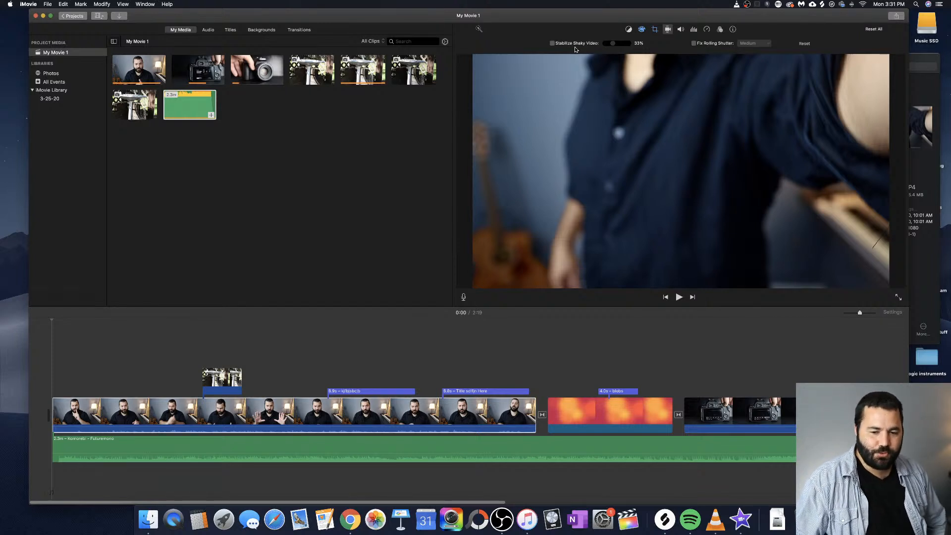
pyautogui.click(552, 43)
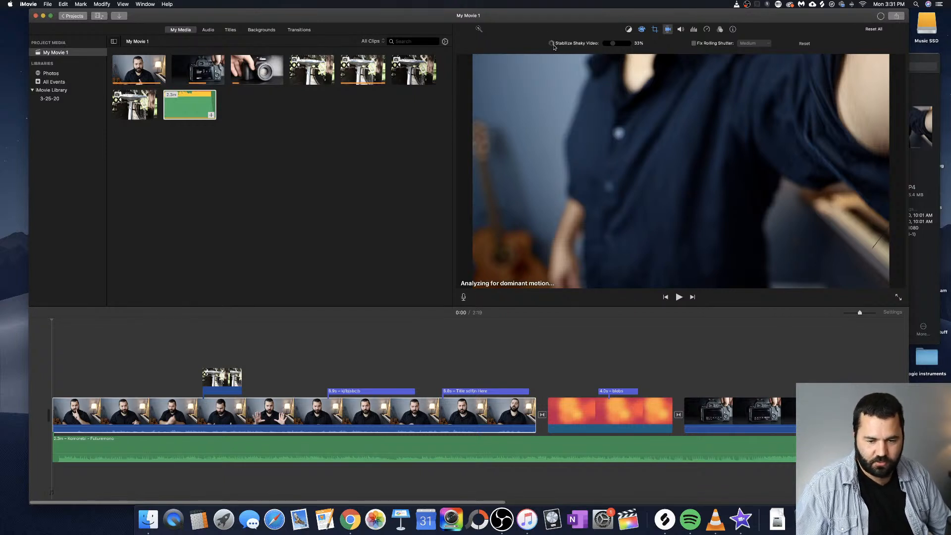
pyautogui.click(679, 29)
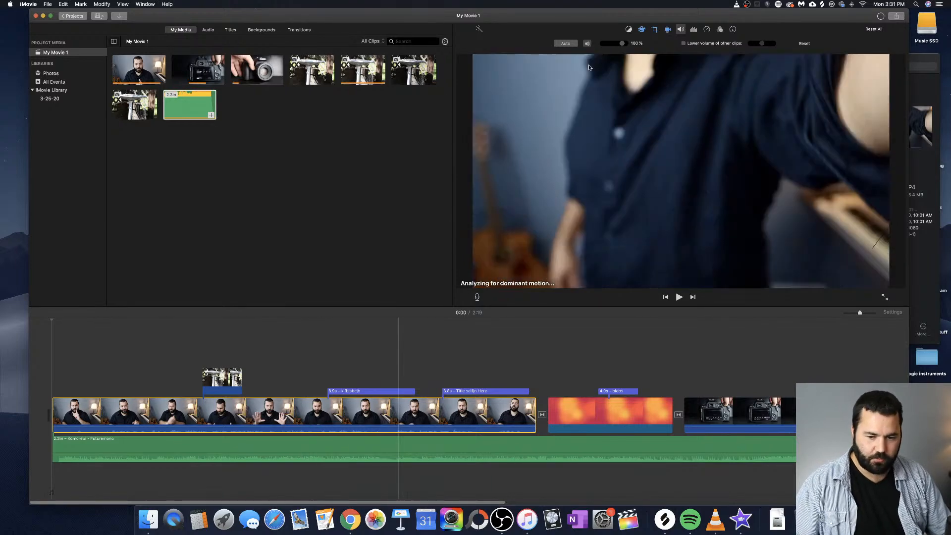
pyautogui.moveTo(624, 43)
pyautogui.mouseDown()
pyautogui.moveTo(610, 45)
pyautogui.moveTo(622, 45)
pyautogui.mouseUp()
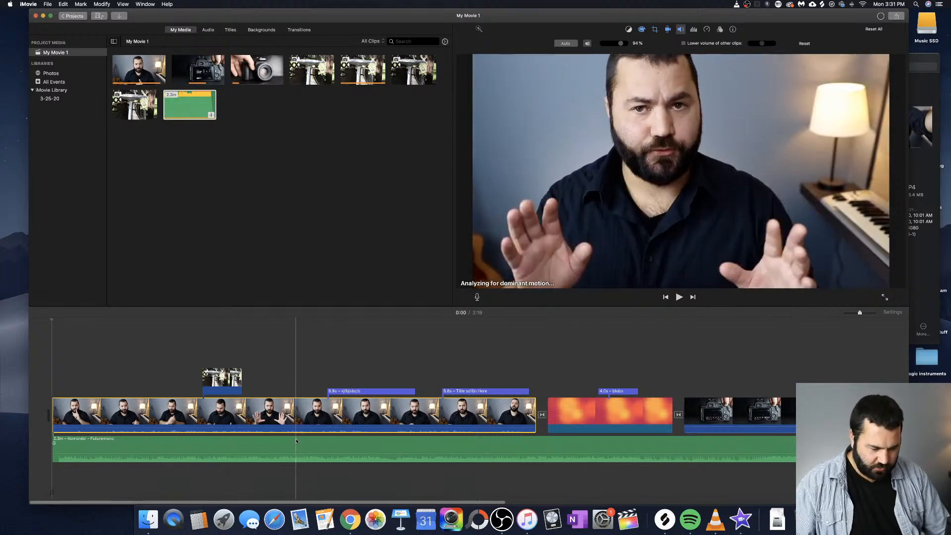
pyautogui.moveTo(299, 427); pyautogui.dragTo(300, 427)
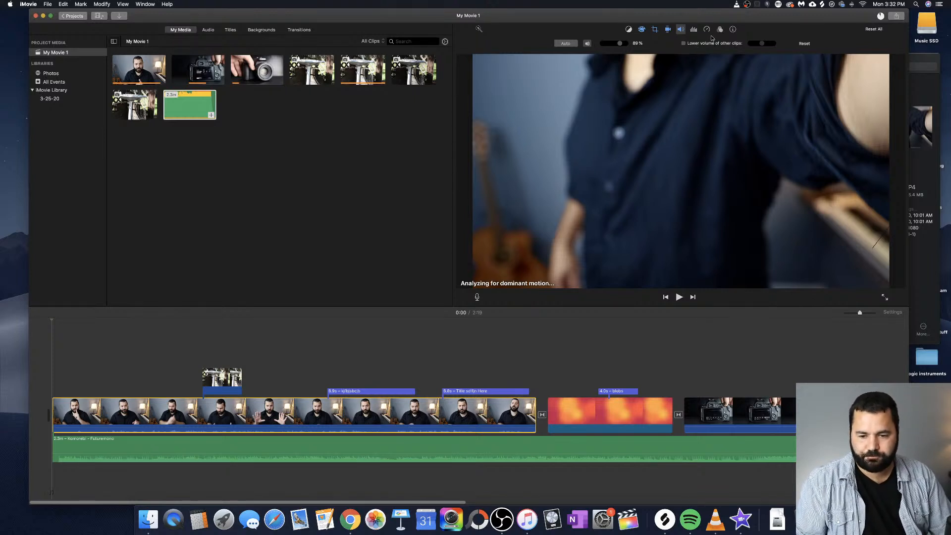
# Examine the noise reduction setting and the equalizer presets available for the talking-head clip
pyautogui.click(694, 29)
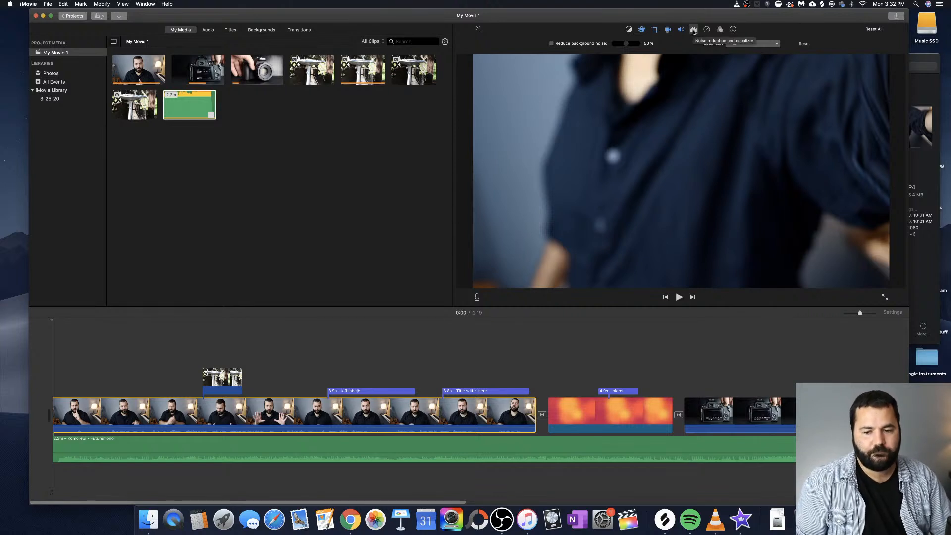
pyautogui.click(741, 44)
pyautogui.click(761, 36)
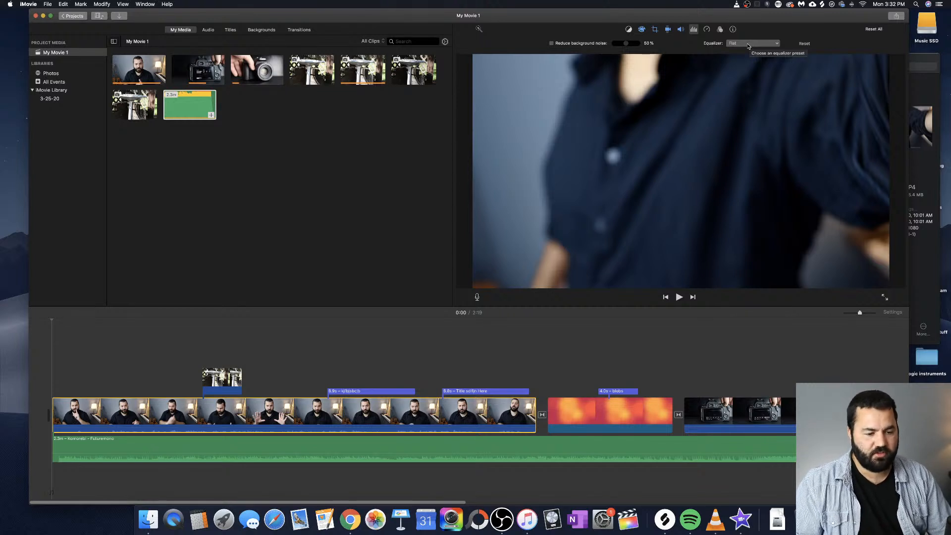
pyautogui.click(748, 45)
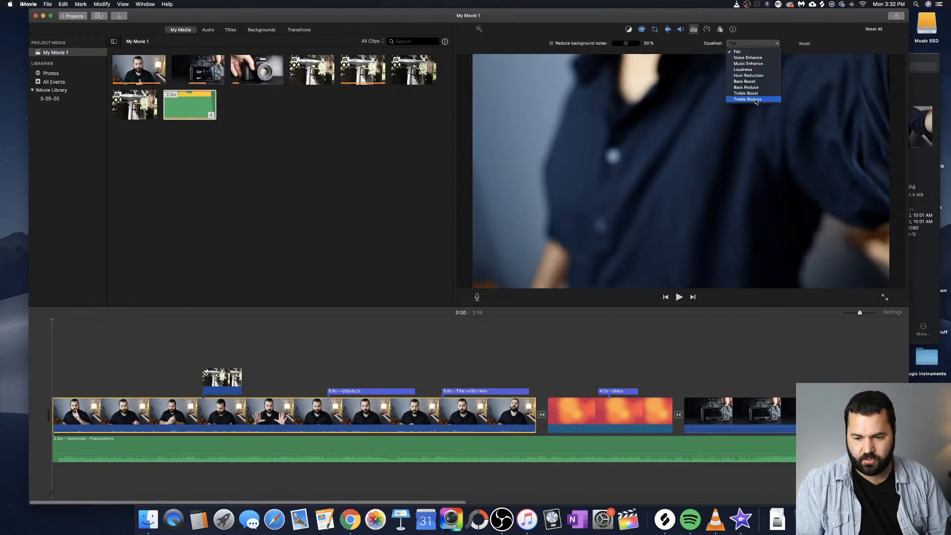
pyautogui.click(753, 45)
pyautogui.click(751, 45)
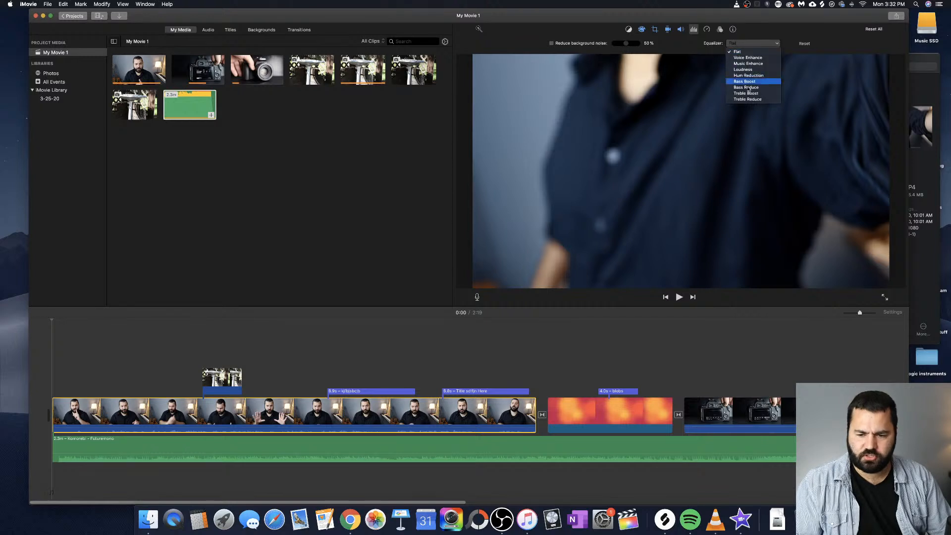
pyautogui.click(745, 44)
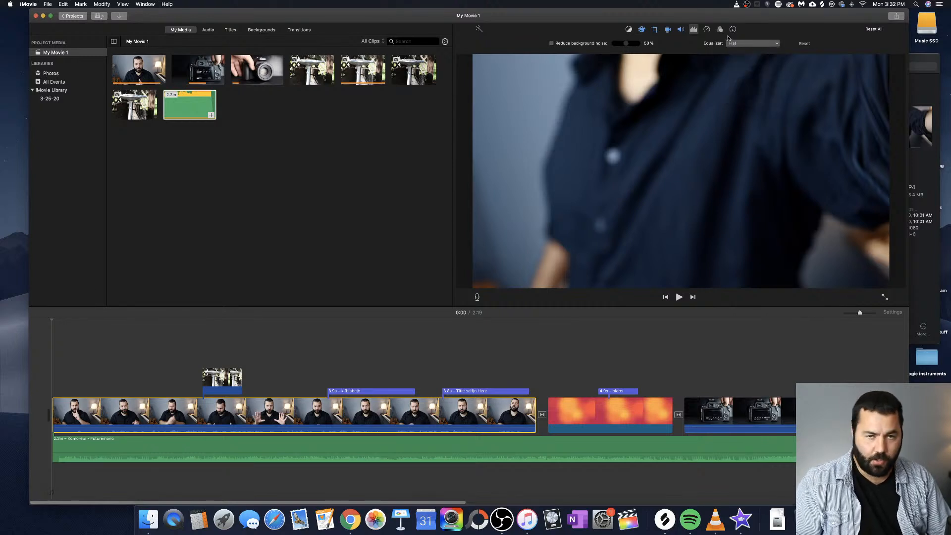
# Review the talking-head clip's speed options and add a 3.0-second freeze frame at its start
pyautogui.click(707, 30)
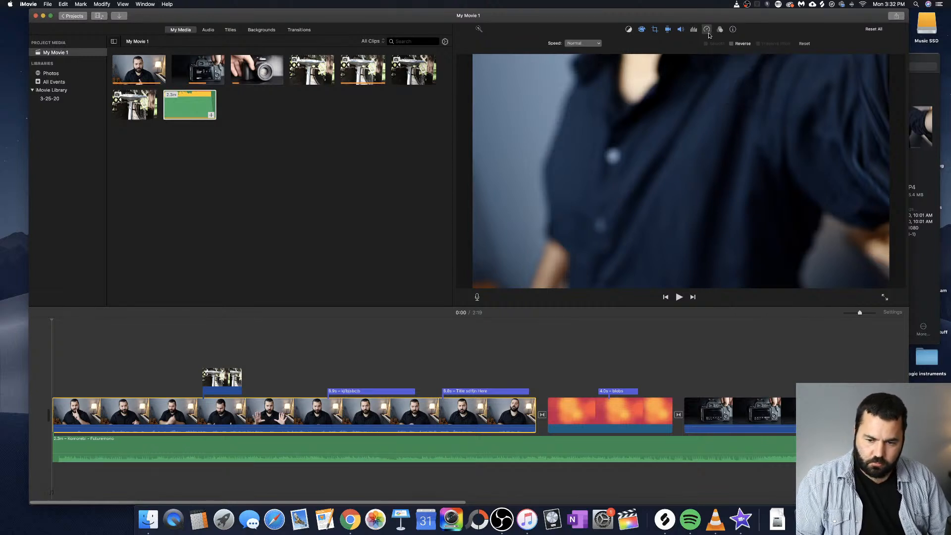
pyautogui.click(584, 43)
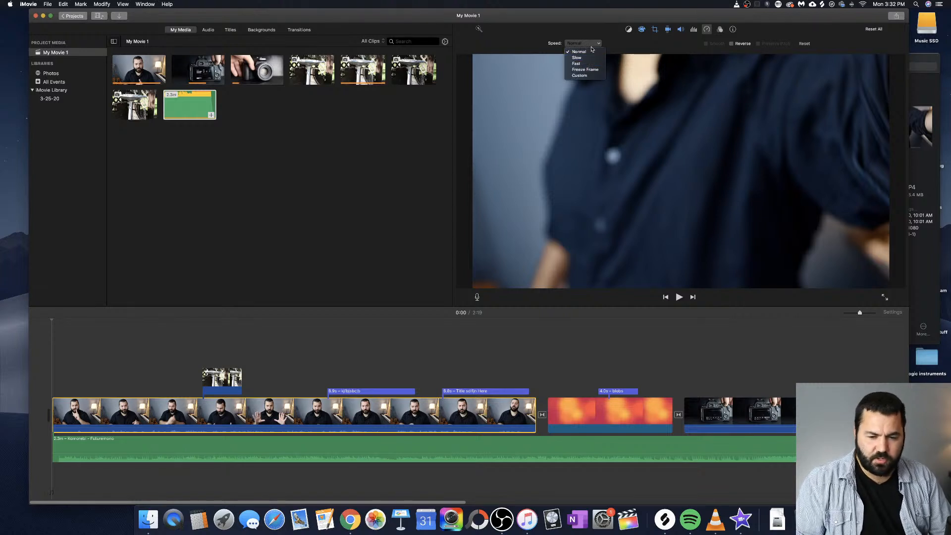
pyautogui.click(592, 45)
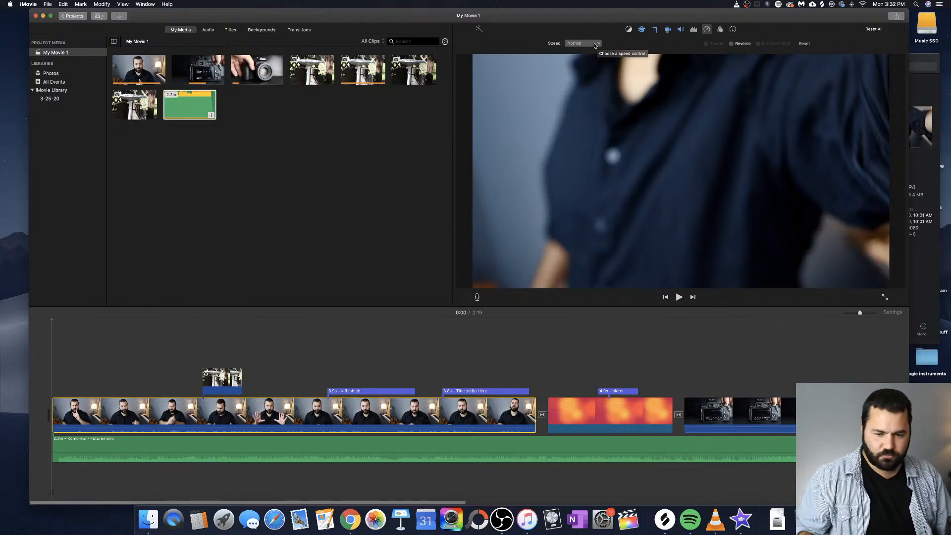
pyautogui.click(596, 46)
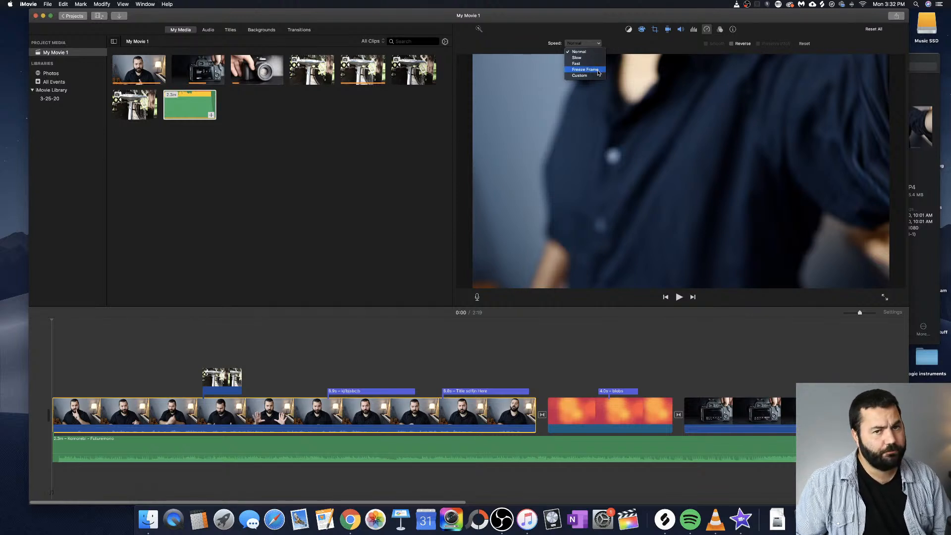
pyautogui.click(620, 39)
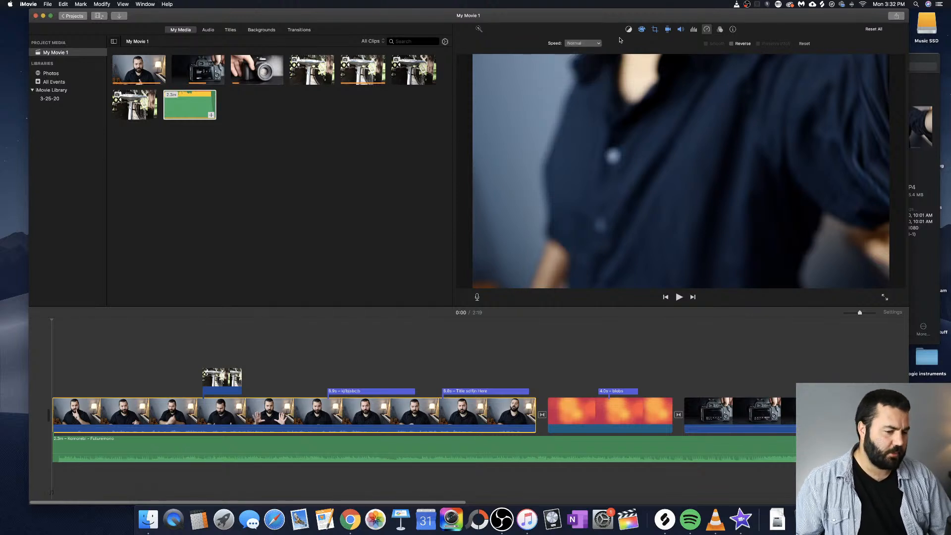
pyautogui.click(596, 45)
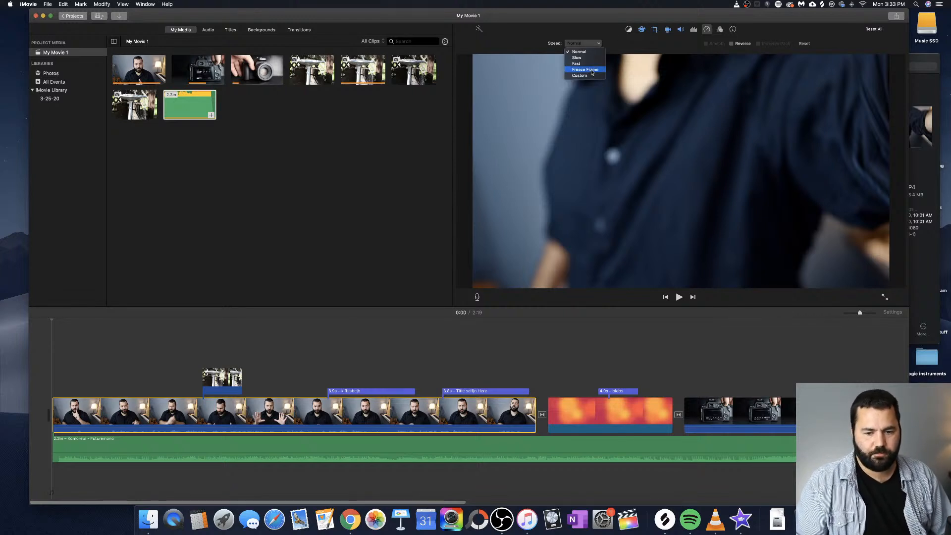
pyautogui.click(592, 72)
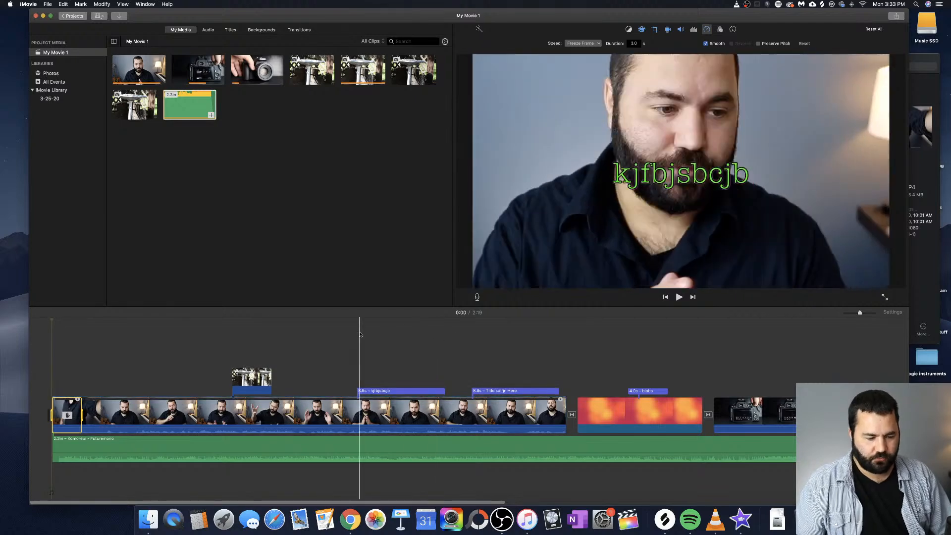
# Select the freeze-frame segment at the start of the talking-head clip and return its speed to Normal
pyautogui.moveTo(71, 415); pyautogui.dragTo(81, 364)
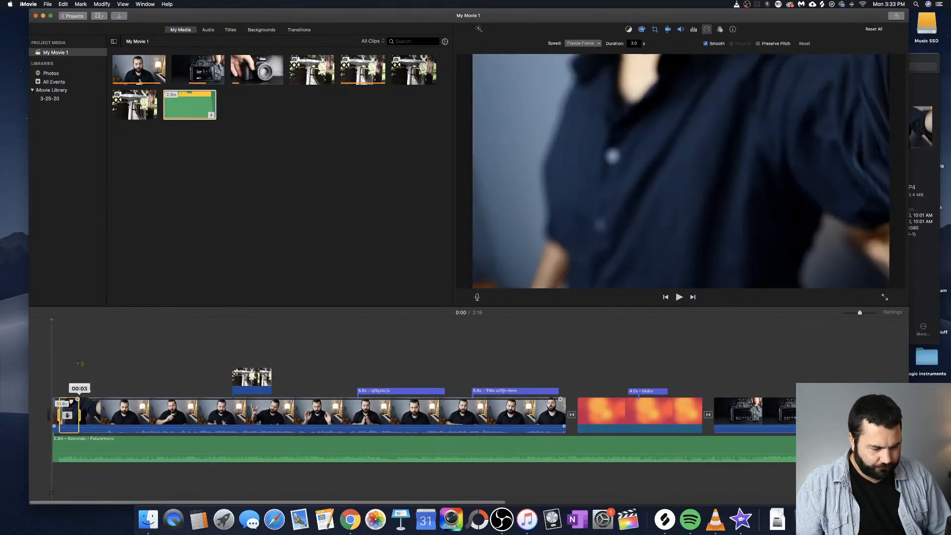
pyautogui.click(67, 418)
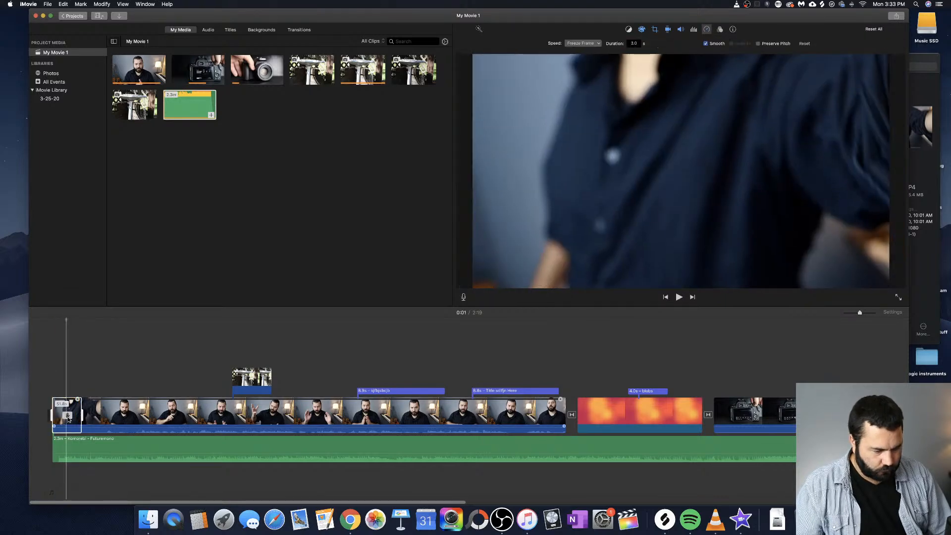
pyautogui.click(68, 418)
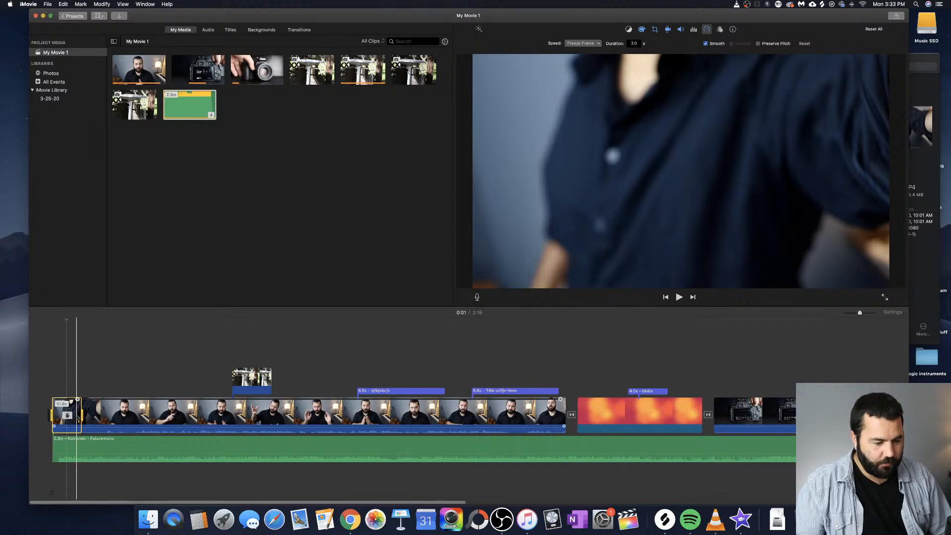
pyautogui.click(78, 419)
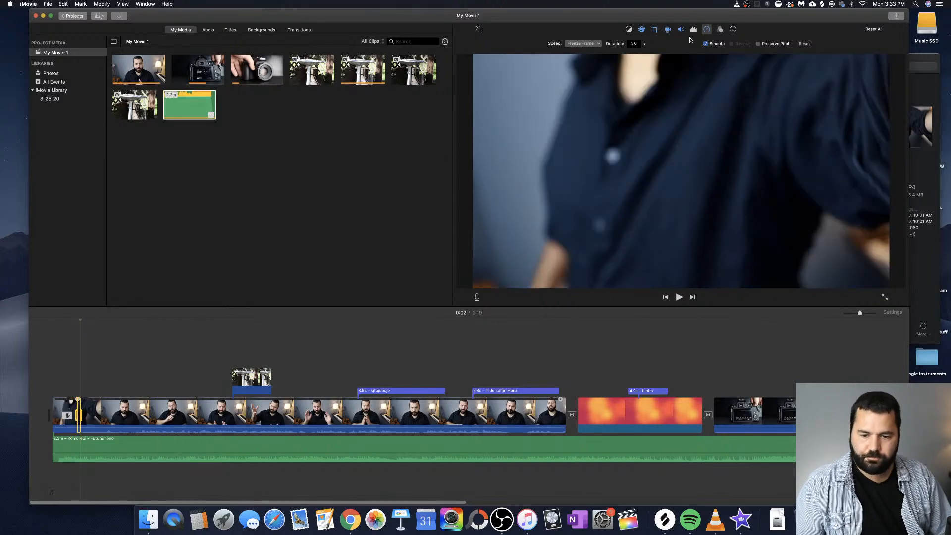
pyautogui.click(597, 45)
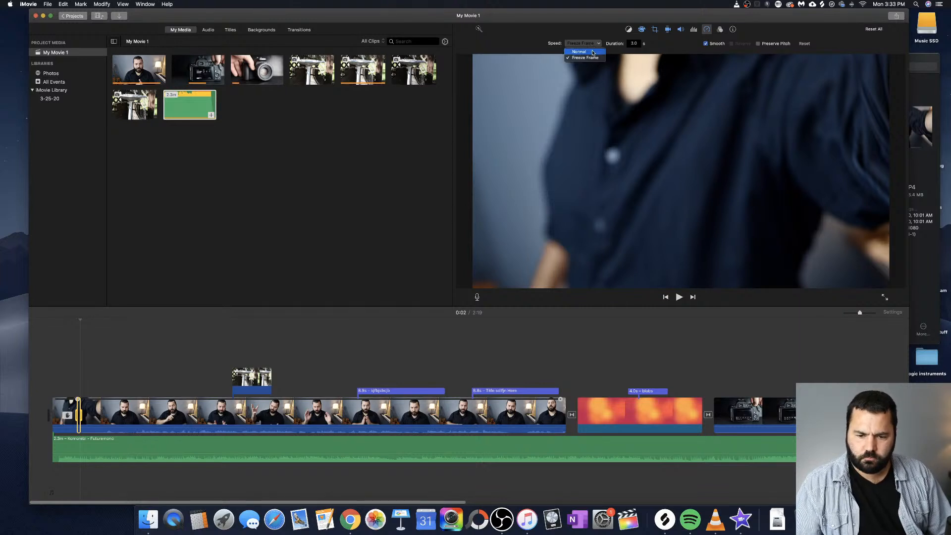
pyautogui.click(594, 52)
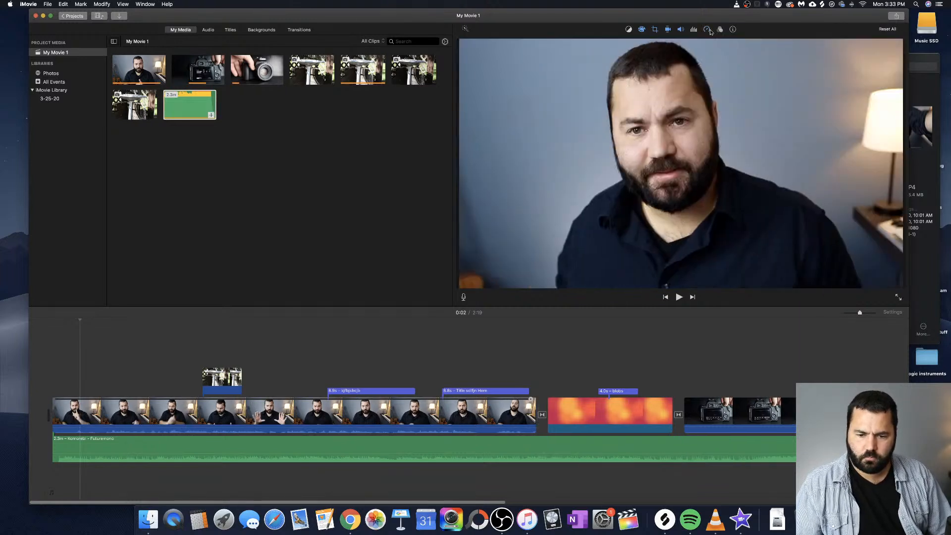
# Look over the talking-head clip's speed choices again without changing the speed
pyautogui.click(708, 30)
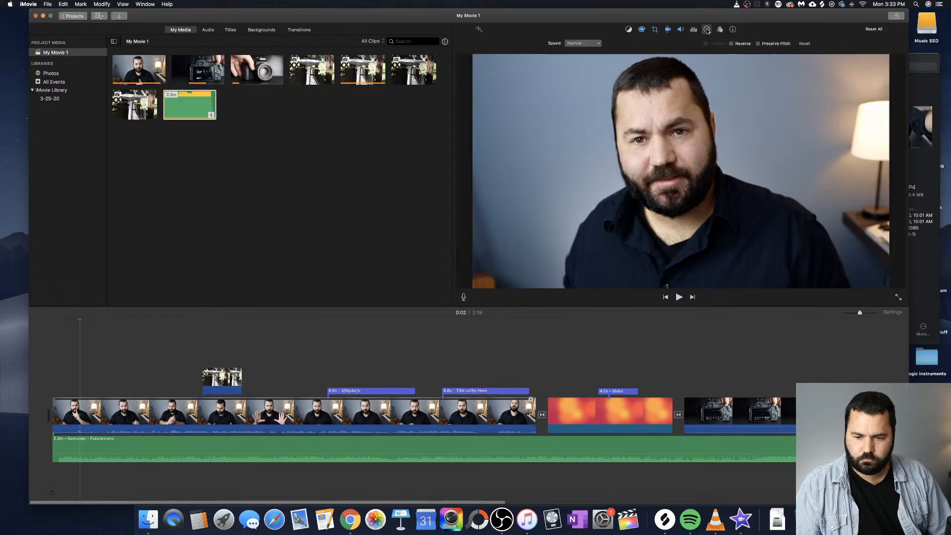
pyautogui.click(576, 45)
pyautogui.click(616, 46)
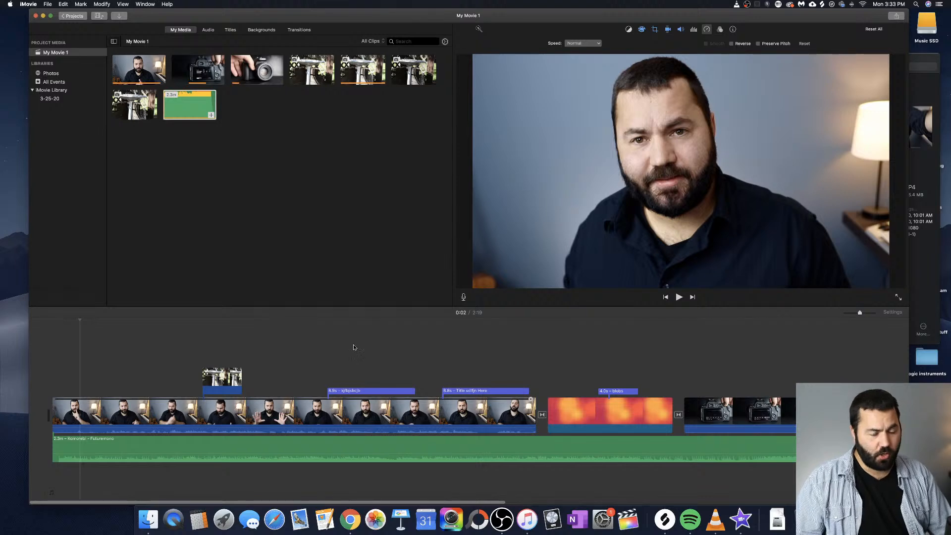
# Select the talking-head clip, look through the available clip filters, and leave without choosing one
pyautogui.click(271, 411)
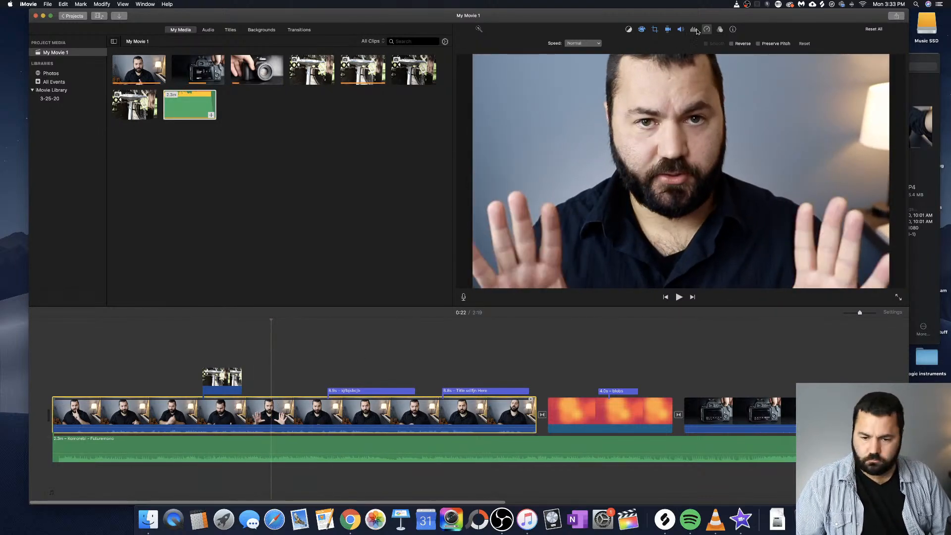
pyautogui.click(719, 30)
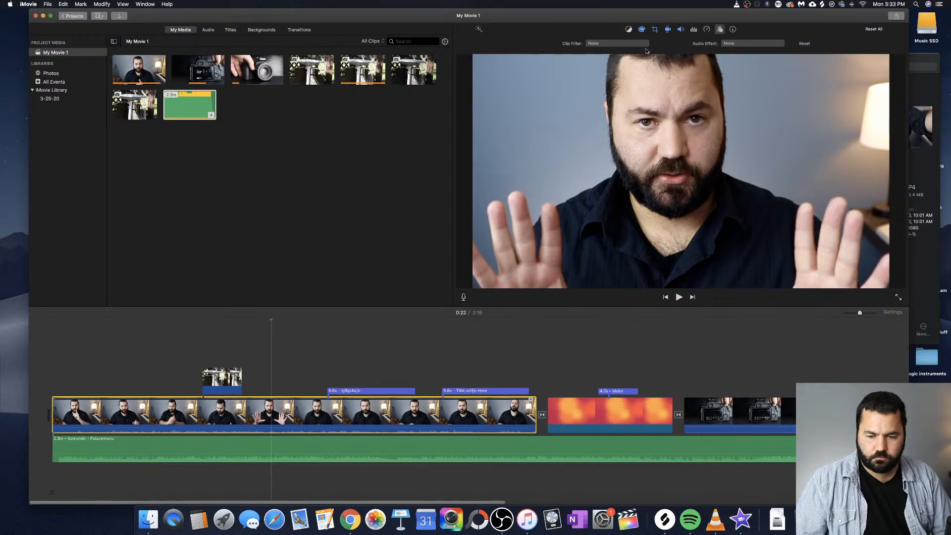
pyautogui.click(607, 45)
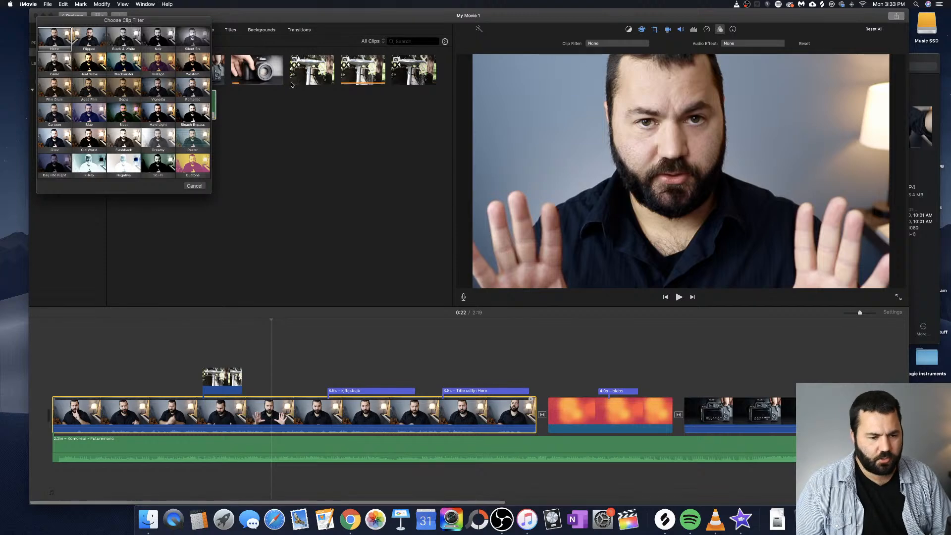
pyautogui.click(194, 186)
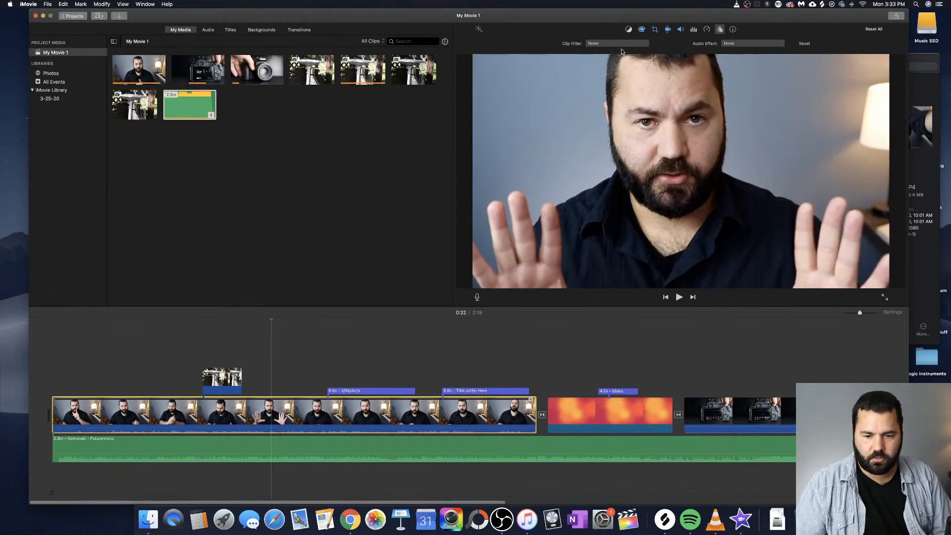
# Look through the audio effects and clip filters available for the talking-head clip without choosing any
pyautogui.click(753, 43)
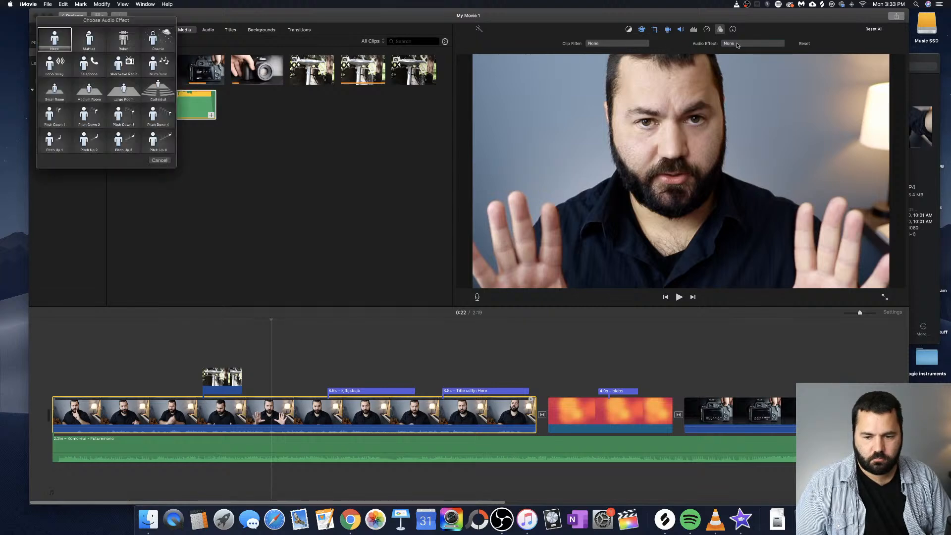
pyautogui.click(160, 160)
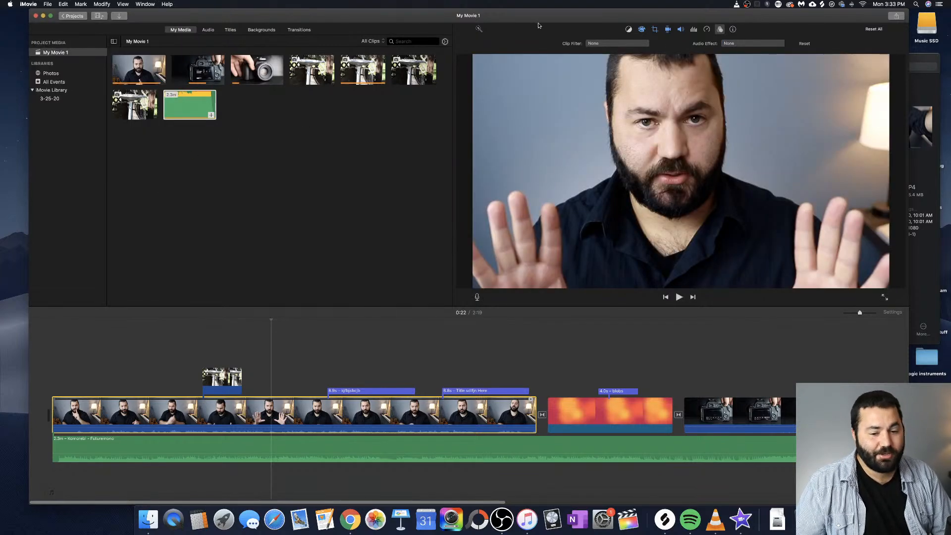
pyautogui.click(599, 44)
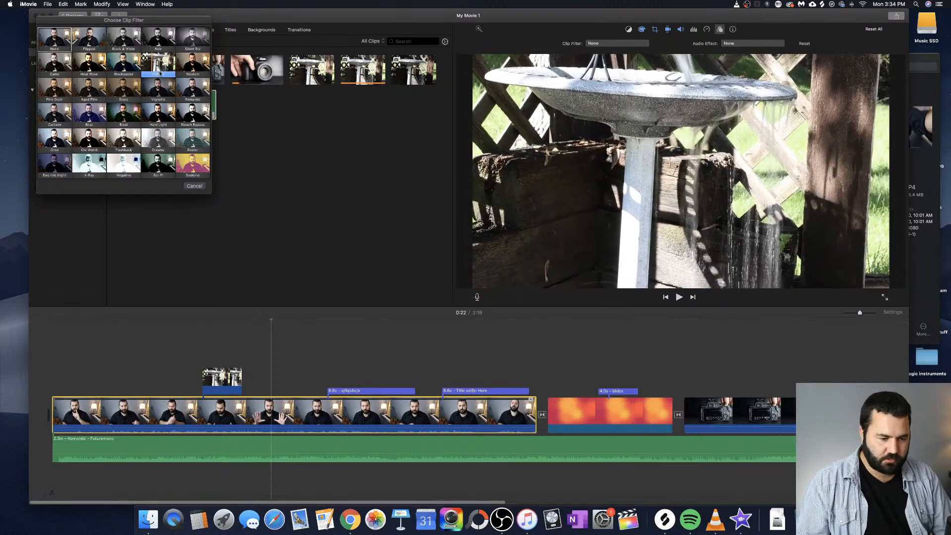
pyautogui.click(197, 190)
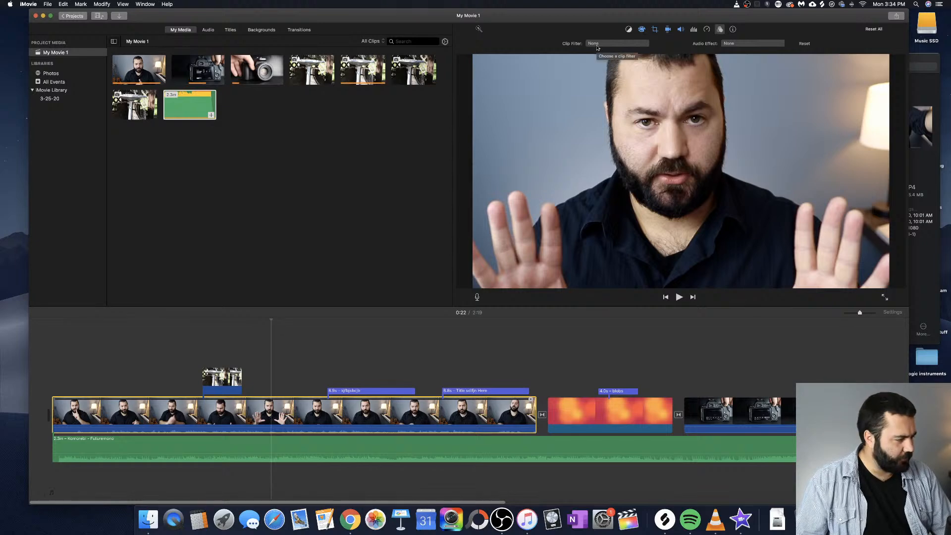
# Apply the Robot audio effect to the talking-head clip and look over the other audio effects without changing it
pyautogui.click(748, 43)
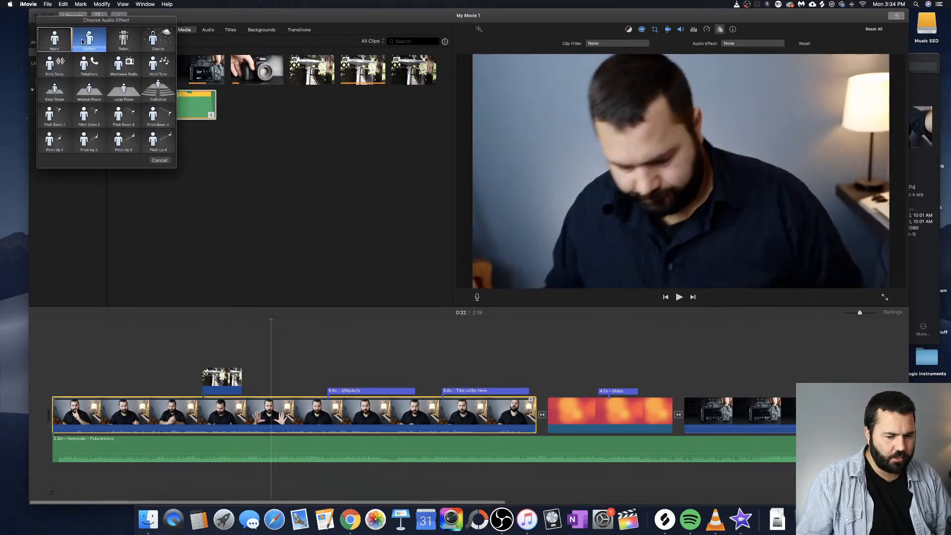
pyautogui.click(126, 40)
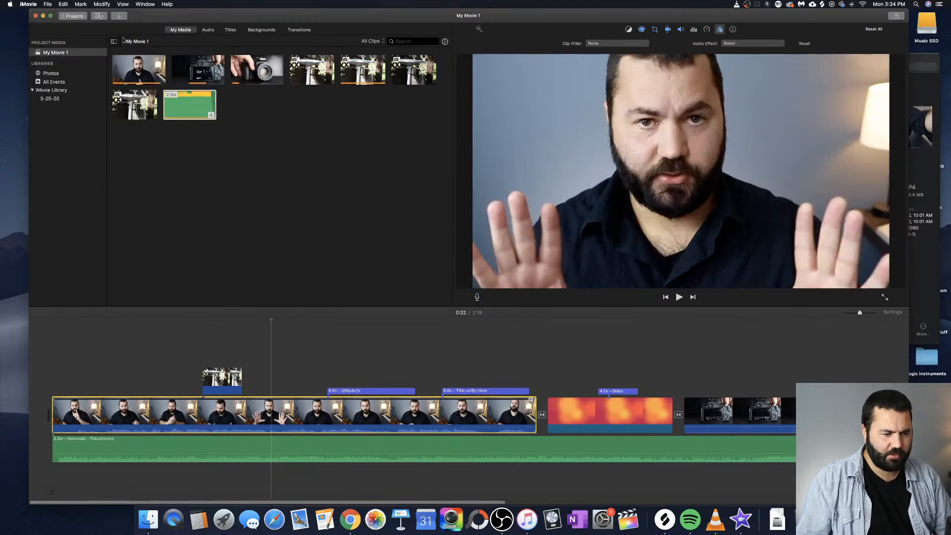
pyautogui.click(738, 43)
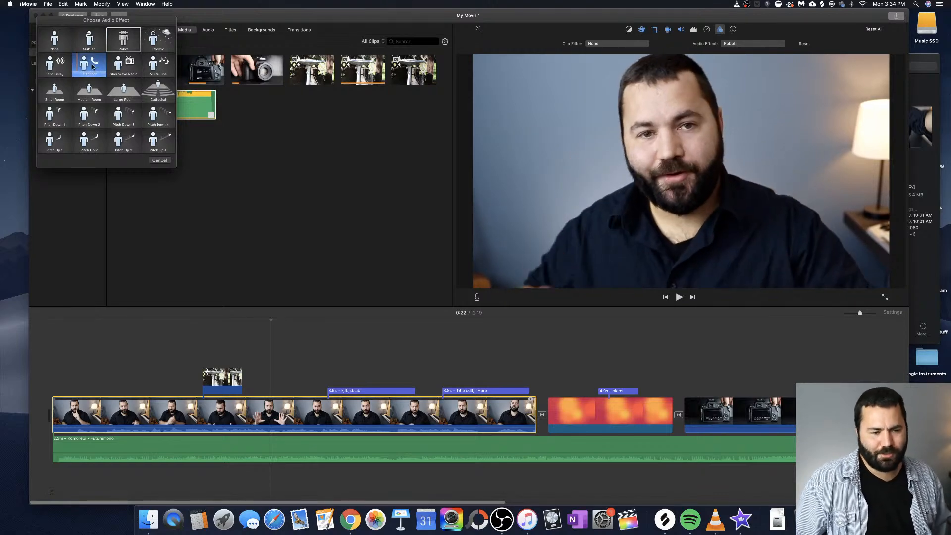
pyautogui.click(160, 161)
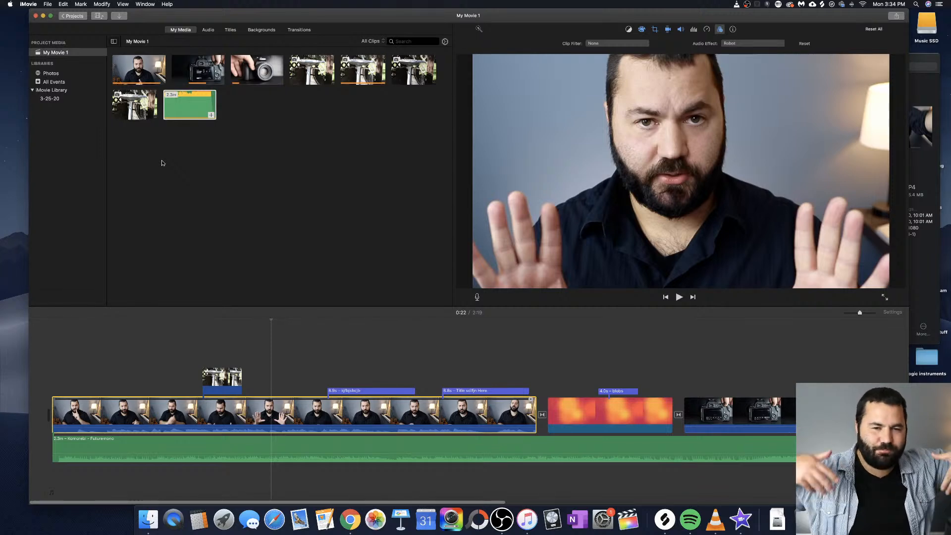
# Review the talking-head clip's information and each adjustment category, from color balance, cropping and stabilization to volume, noise reduction, speed and filters
pyautogui.click(733, 30)
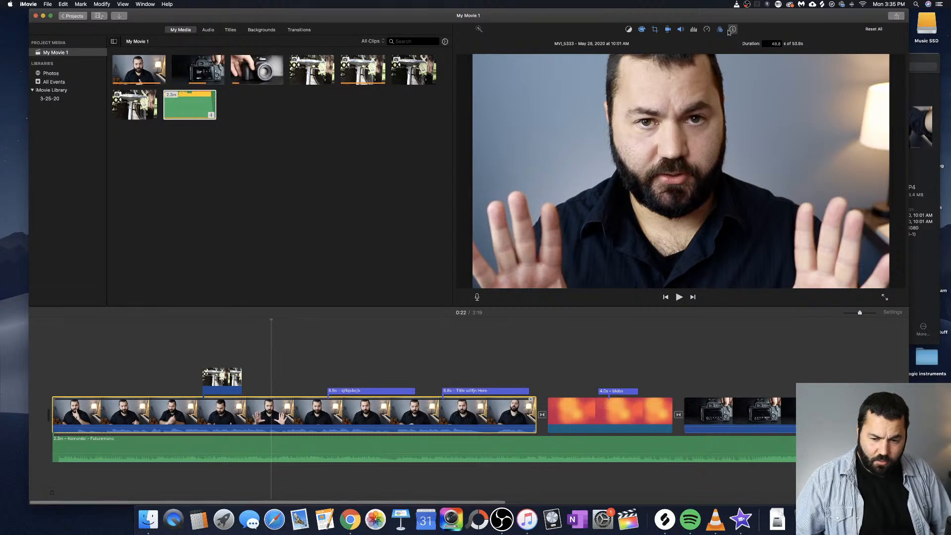
pyautogui.click(629, 30)
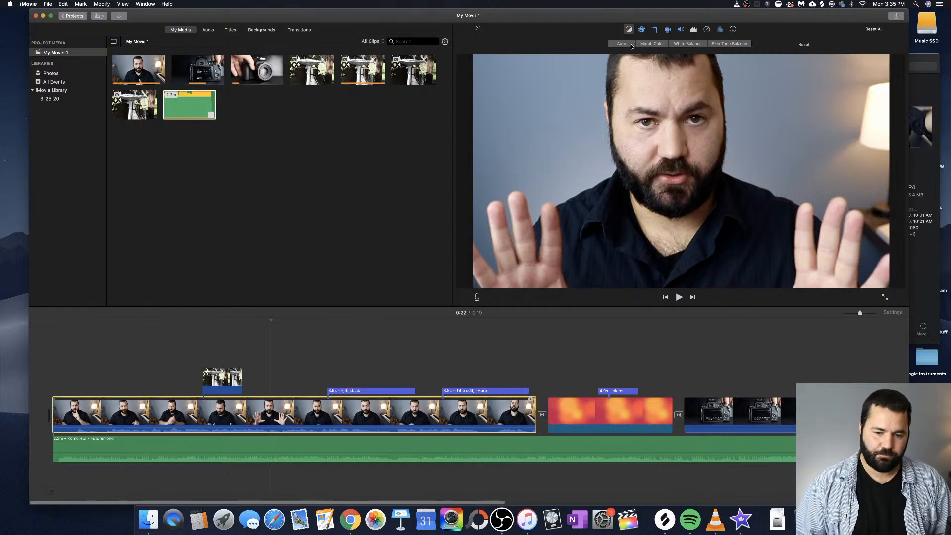
pyautogui.click(641, 29)
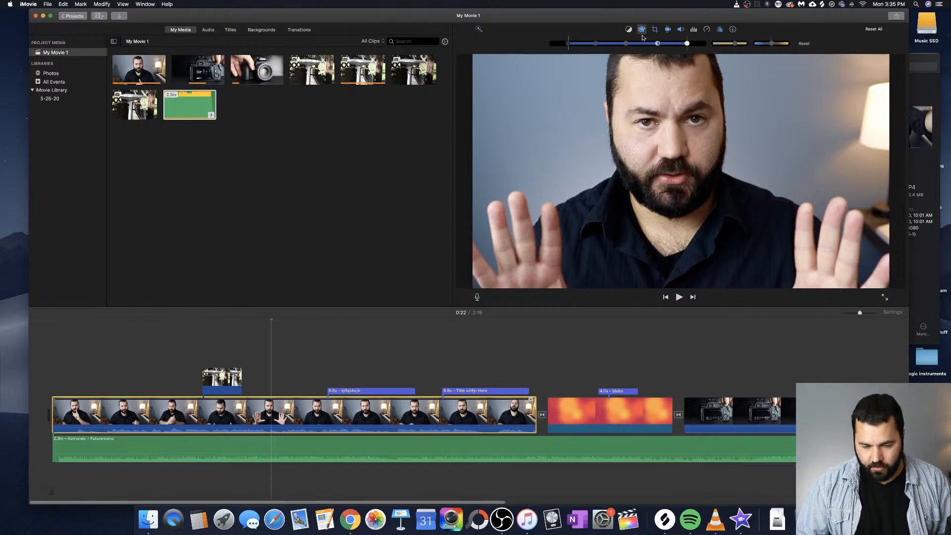
pyautogui.click(655, 31)
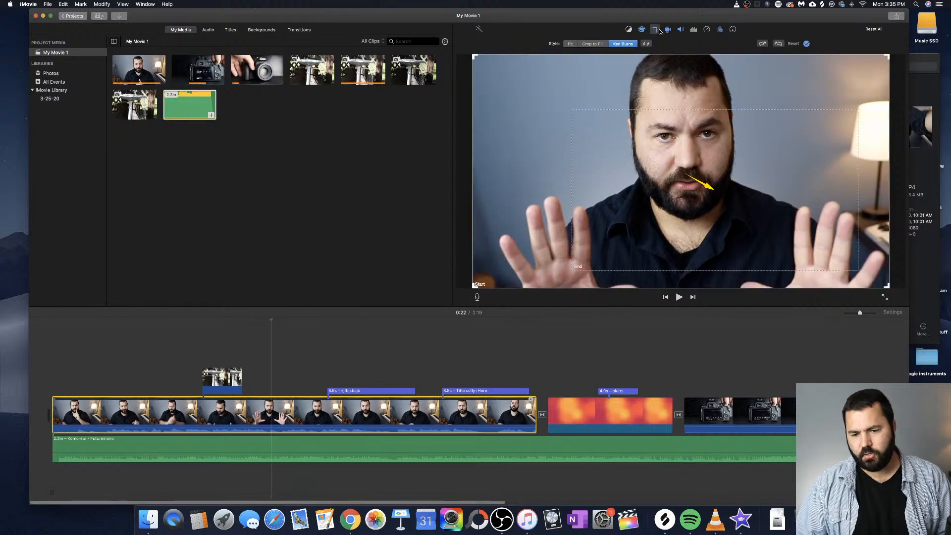
pyautogui.click(669, 31)
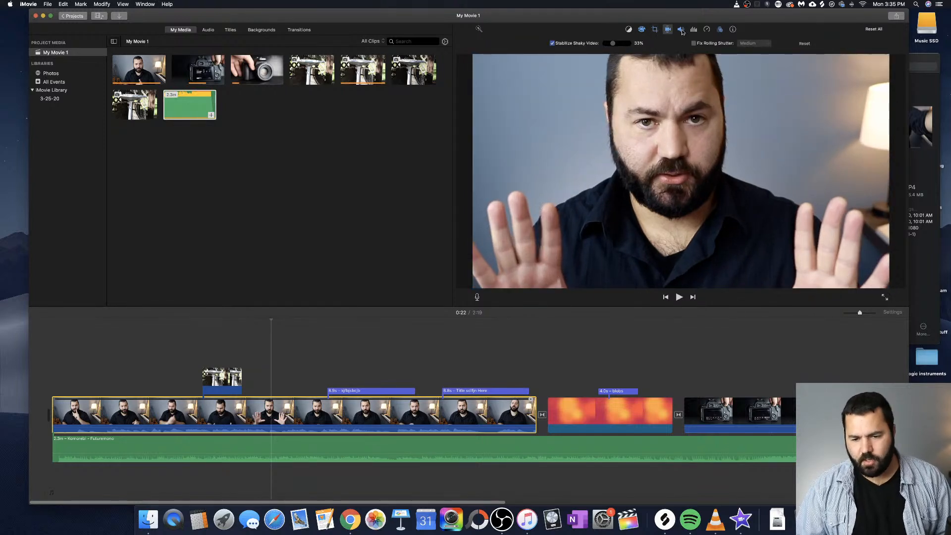
pyautogui.click(682, 30)
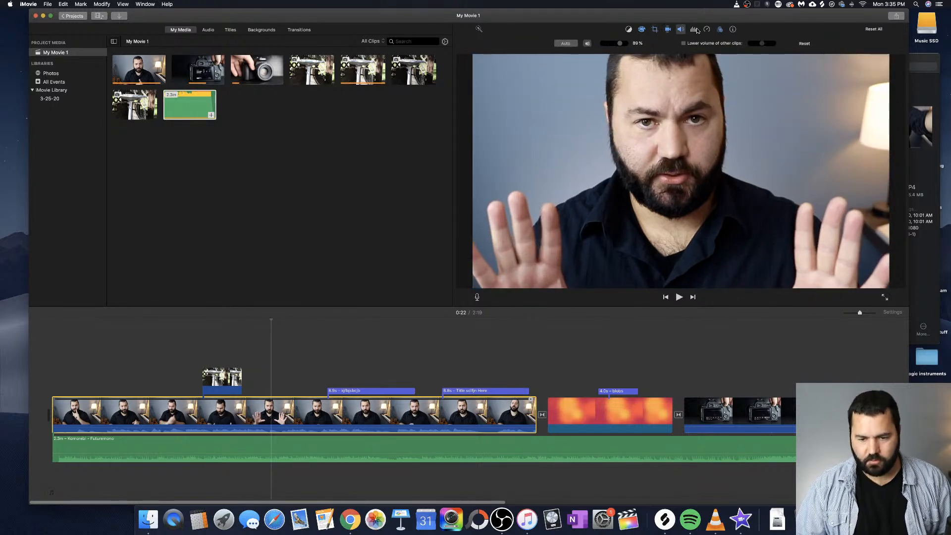
pyautogui.click(695, 30)
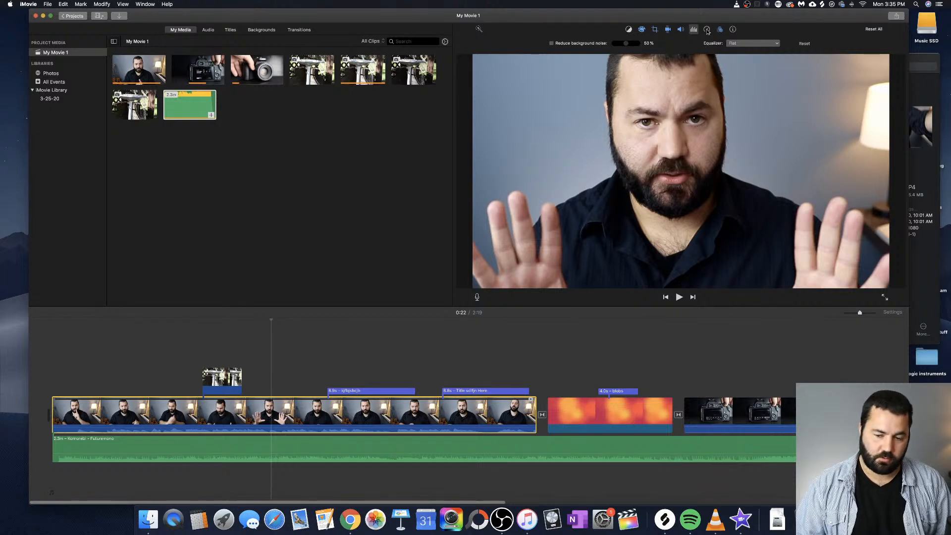
pyautogui.click(708, 30)
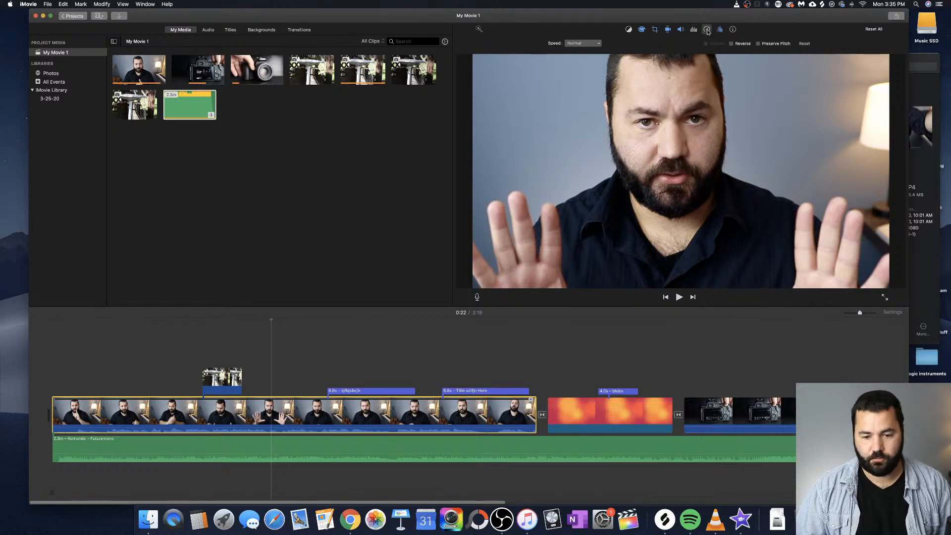
pyautogui.click(720, 30)
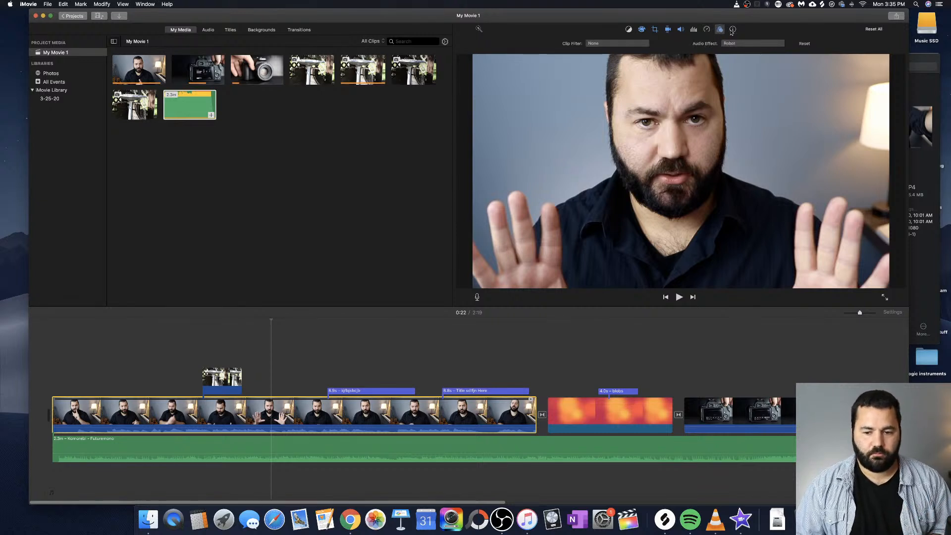
pyautogui.click(733, 30)
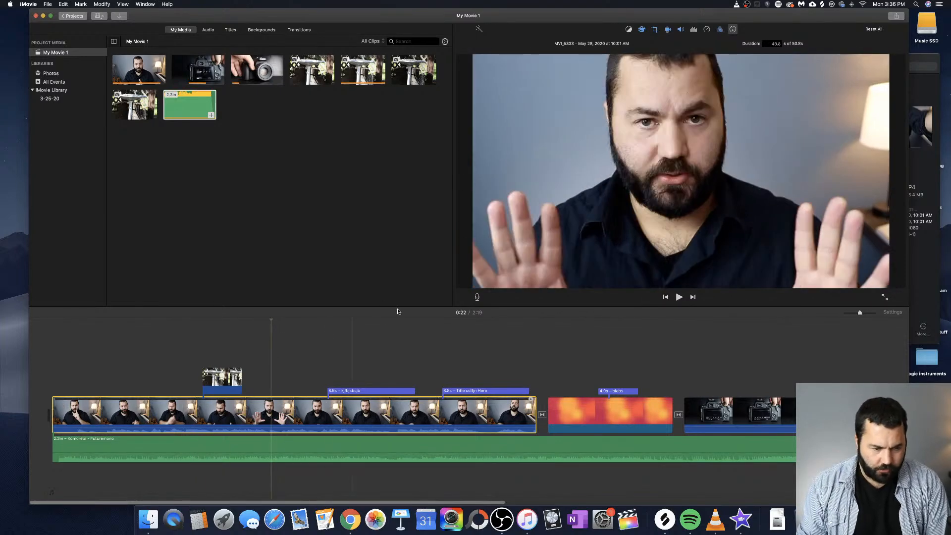
# Delete the green background music track from beneath the clips in the timeline
pyautogui.click(111, 448)
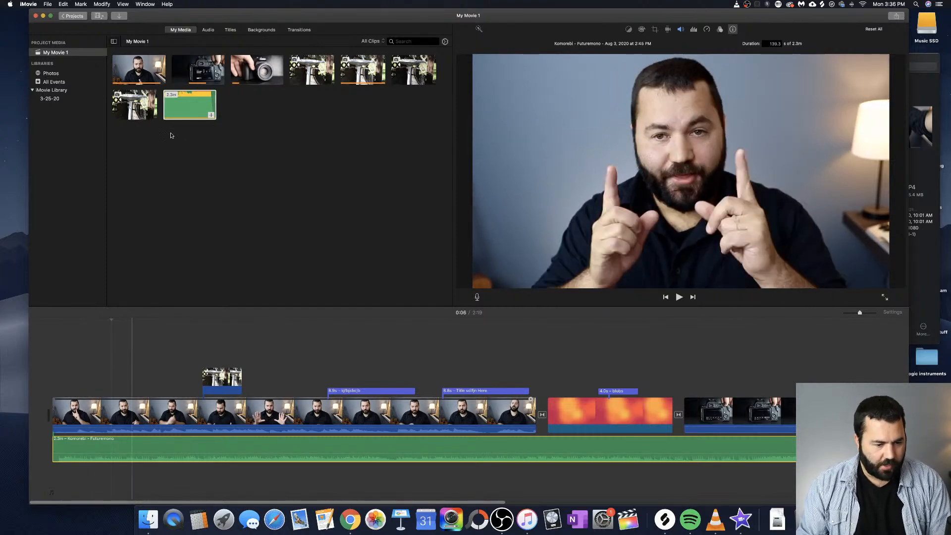
pyautogui.click(123, 449)
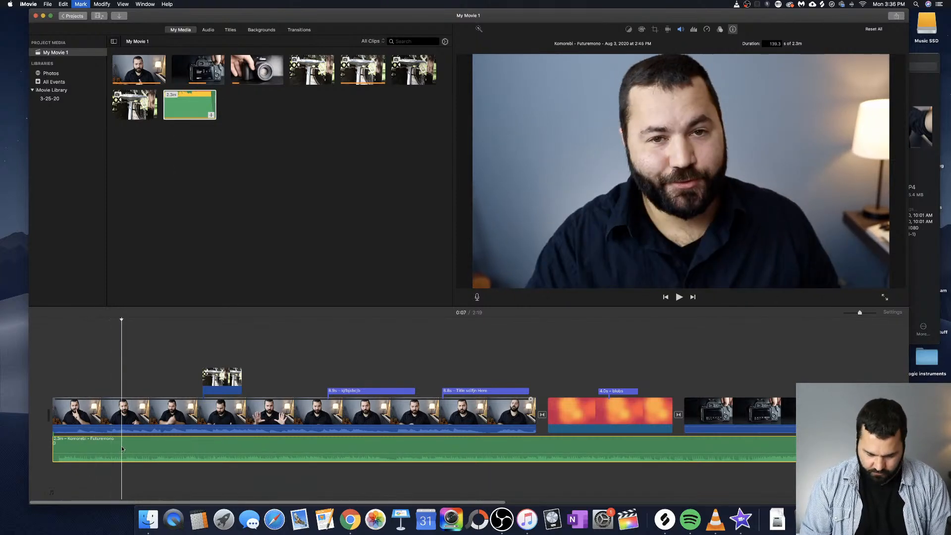
pyautogui.press('Delete')
# Place the song from the project media as separate background music at the start of the timeline, and delete it again
pyautogui.click(192, 103)
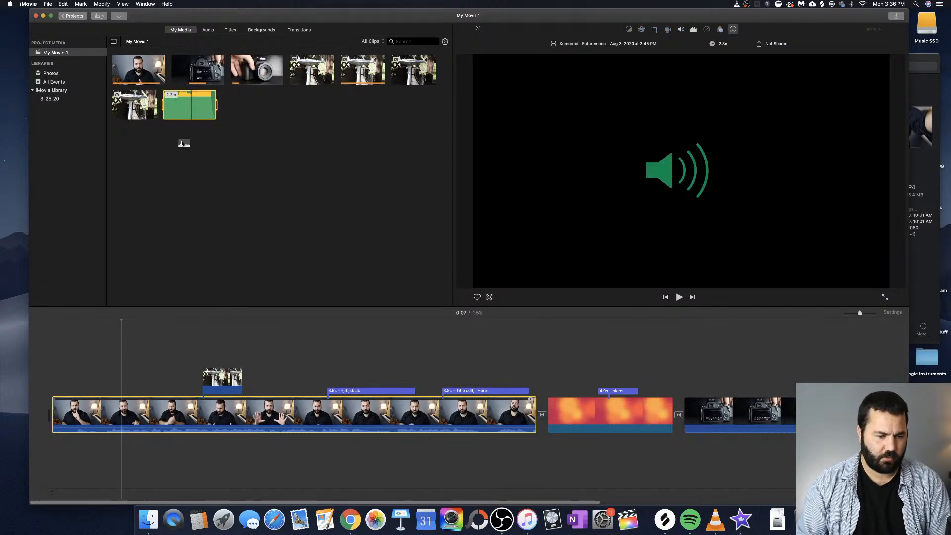
pyautogui.moveTo(182, 144); pyautogui.dragTo(55, 488)
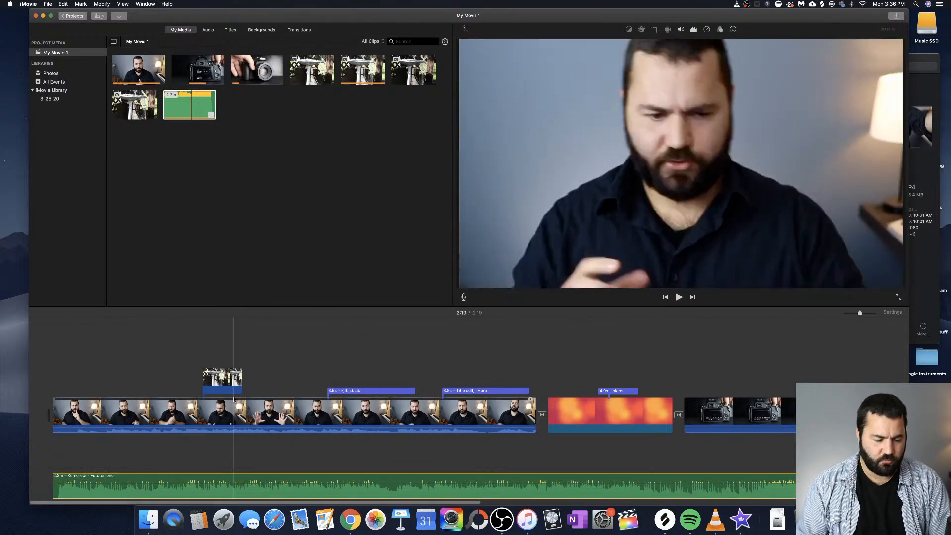
pyautogui.hscroll(5, 190, 404)
pyautogui.hscroll(-5, 190, 404)
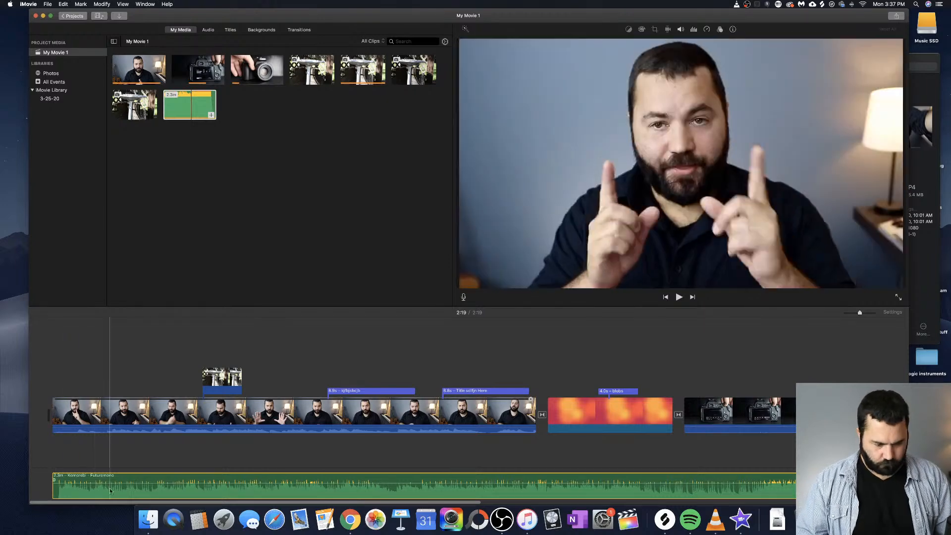
pyautogui.press('Delete')
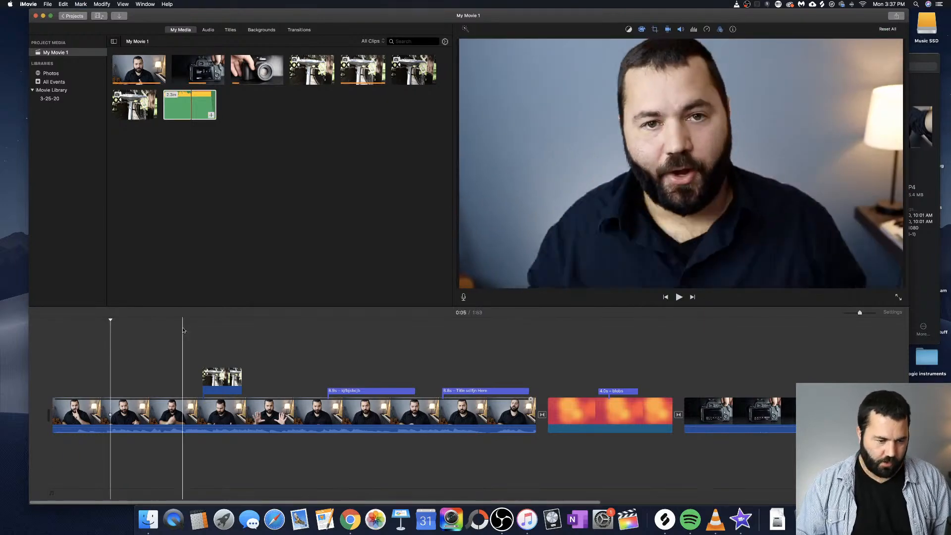
# Attach the song directly beneath the talking-head clip, a little after its start, and delete it again
pyautogui.click(190, 114)
pyautogui.moveTo(190, 122); pyautogui.dragTo(180, 442)
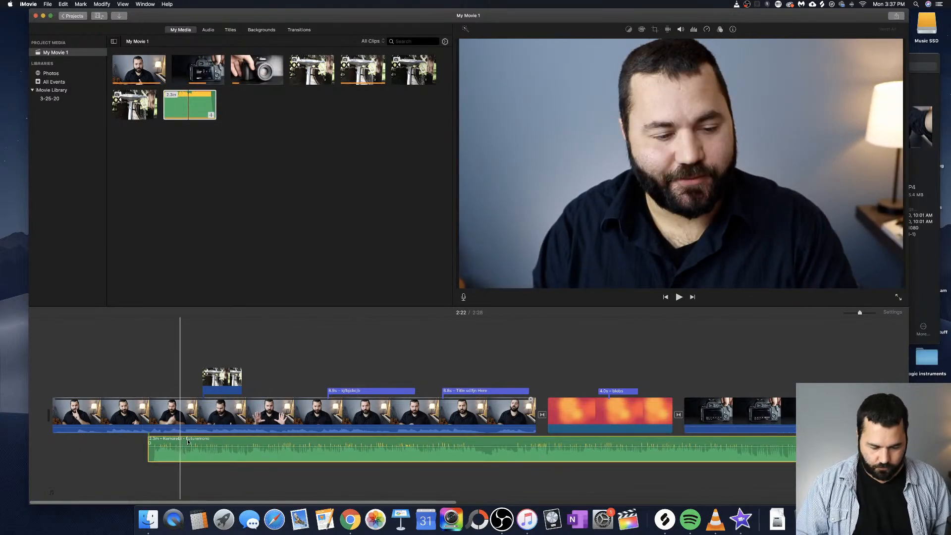
pyautogui.press('Delete')
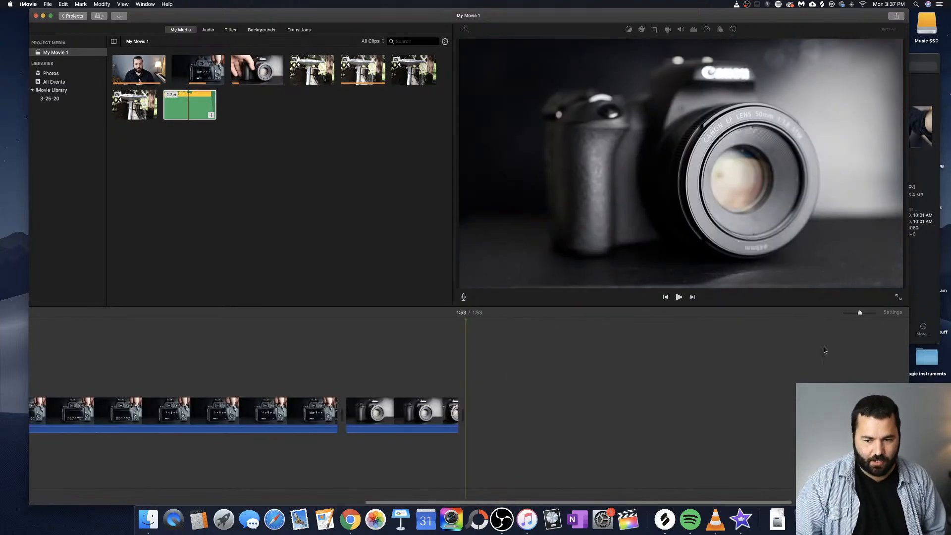
# Open the project settings and enlarge the clips shown in the timeline
pyautogui.hscroll(-10, 825, 350)
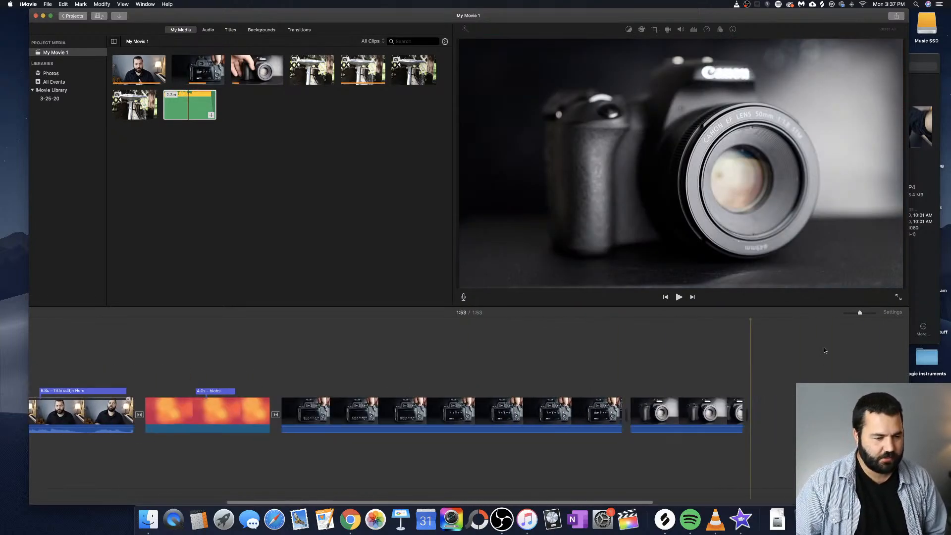
pyautogui.hscroll(12, 825, 350)
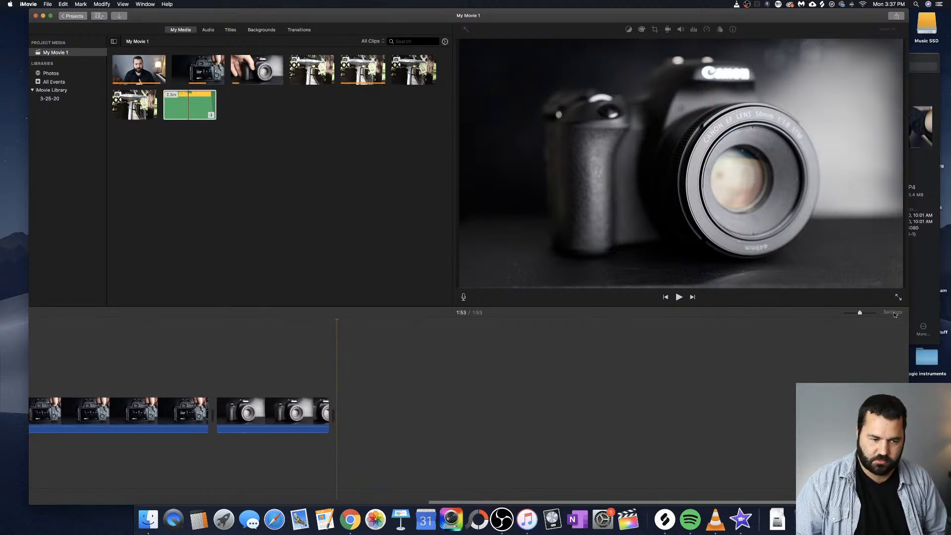
pyautogui.click(895, 313)
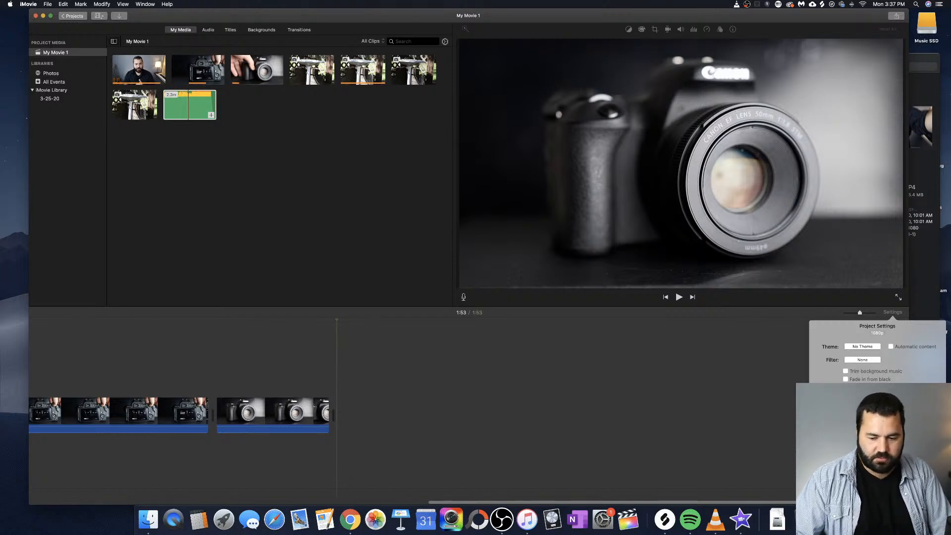
pyautogui.moveTo(862, 399); pyautogui.dragTo(883, 400)
pyautogui.hscroll(-20, 666, 417)
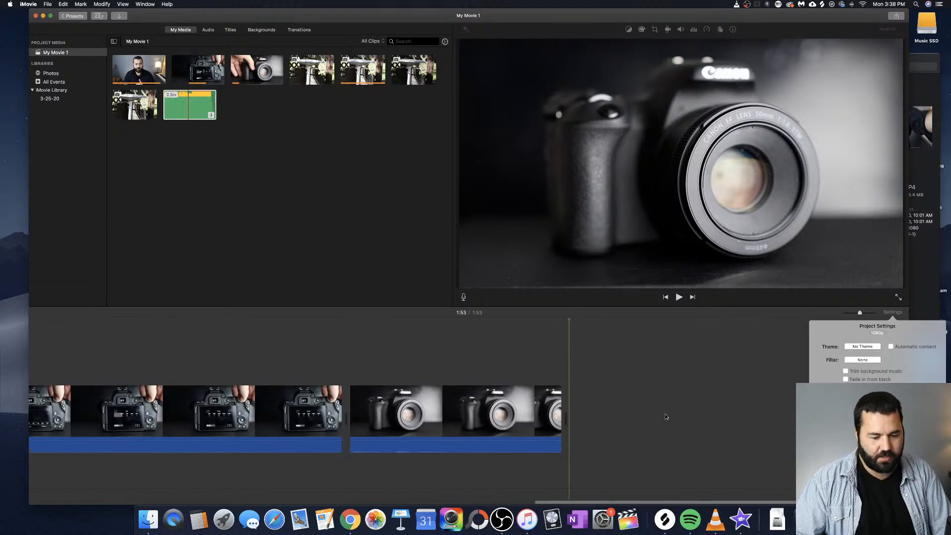
pyautogui.hscroll(-10, 666, 417)
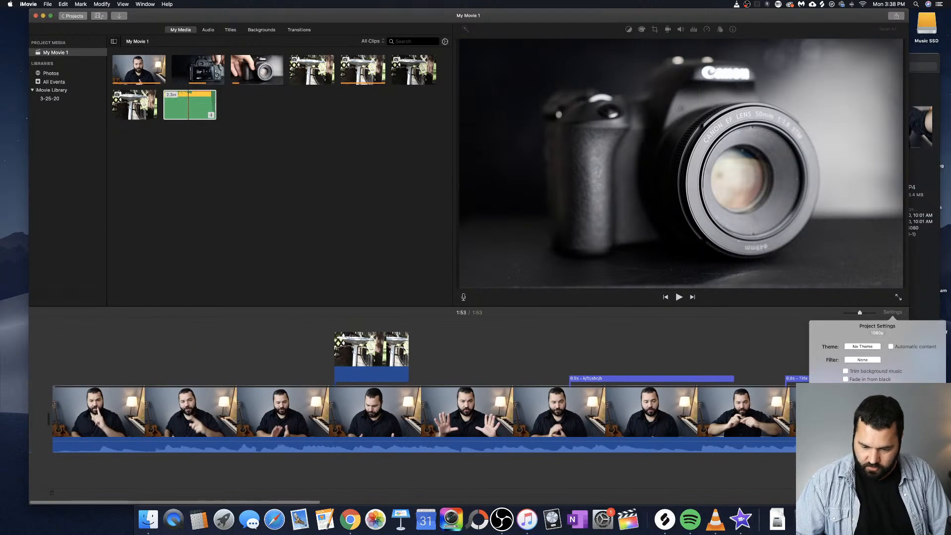
pyautogui.moveTo(877, 400); pyautogui.dragTo(885, 399)
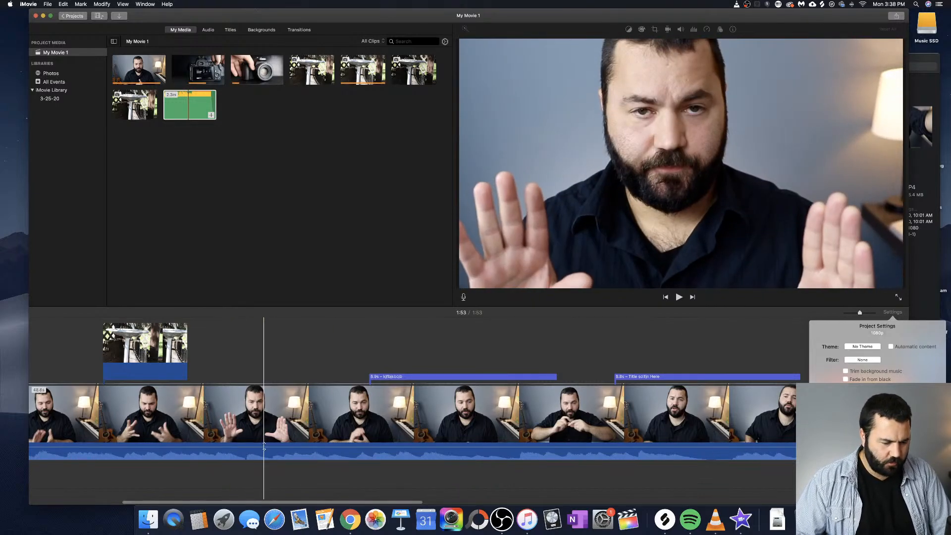
# Shrink the timeline clips to a compact size in the project settings and leave the settings open
pyautogui.moveTo(885, 399); pyautogui.dragTo(848, 399)
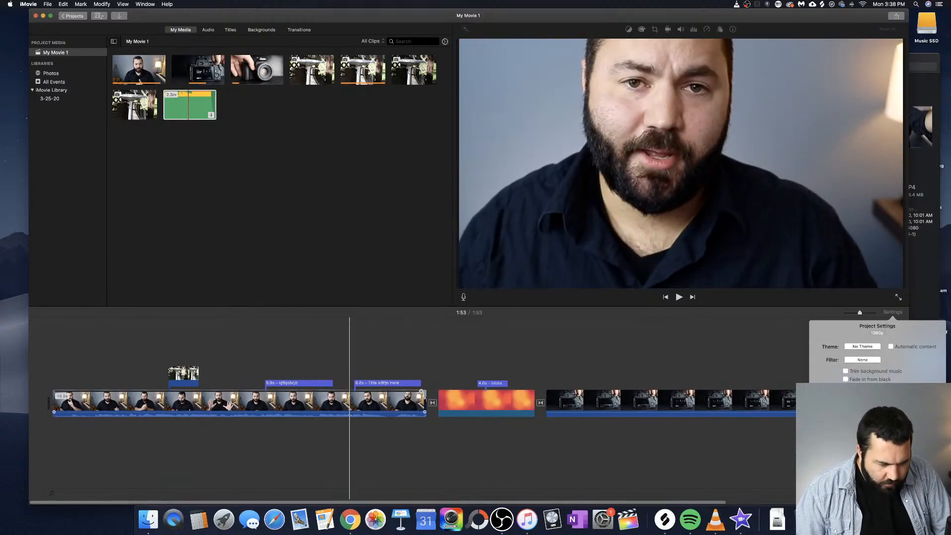
pyautogui.moveTo(350, 412); pyautogui.dragTo(353, 412)
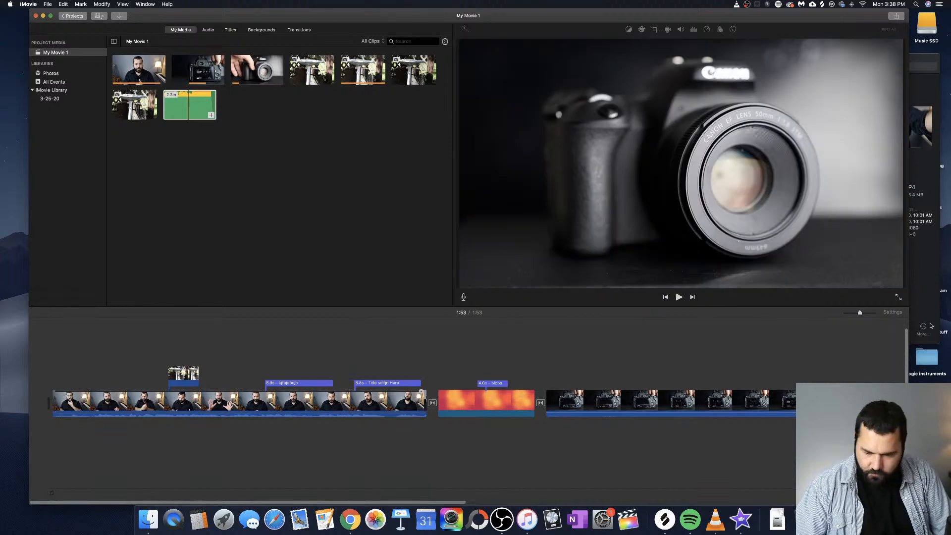
pyautogui.click(901, 314)
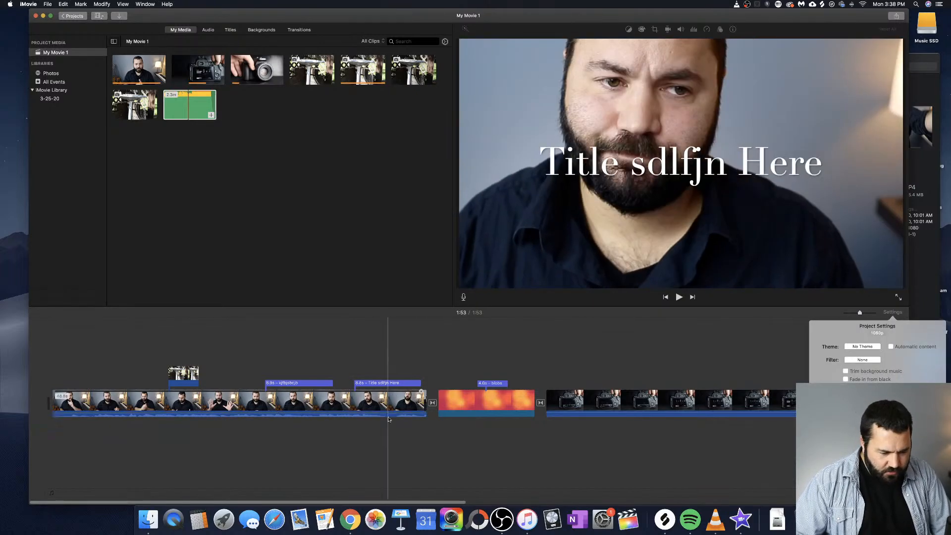
# Enlarge the clips shown in the timeline through the project settings and close the settings
pyautogui.click(893, 311)
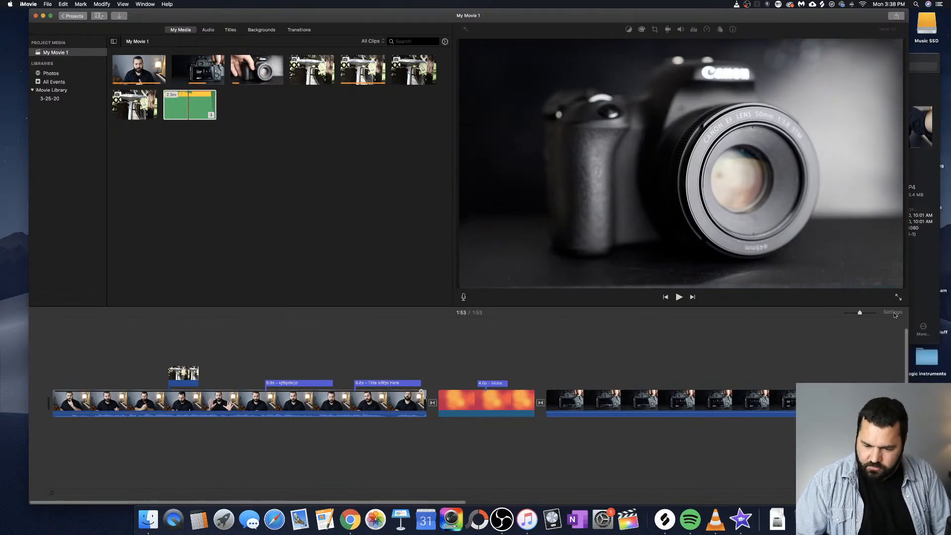
pyautogui.click(890, 312)
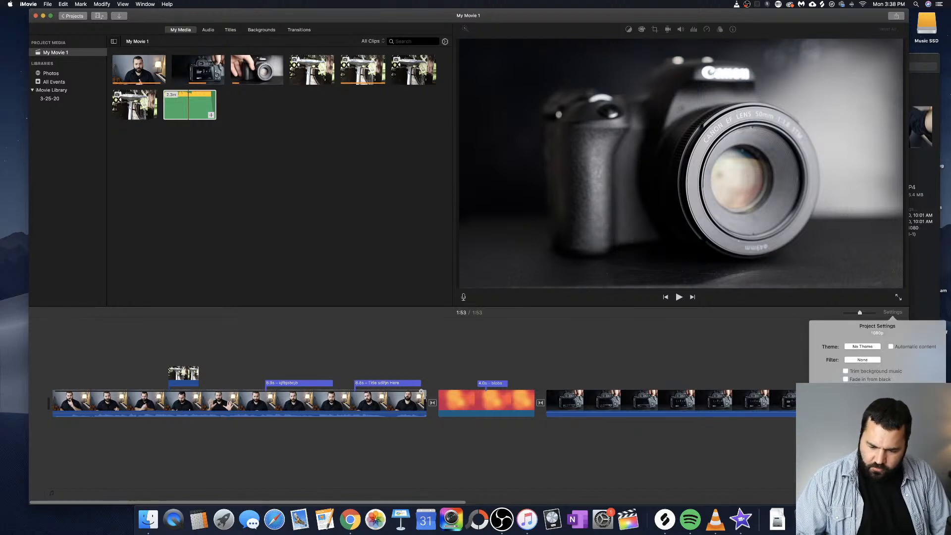
pyautogui.moveTo(861, 400); pyautogui.dragTo(900, 400)
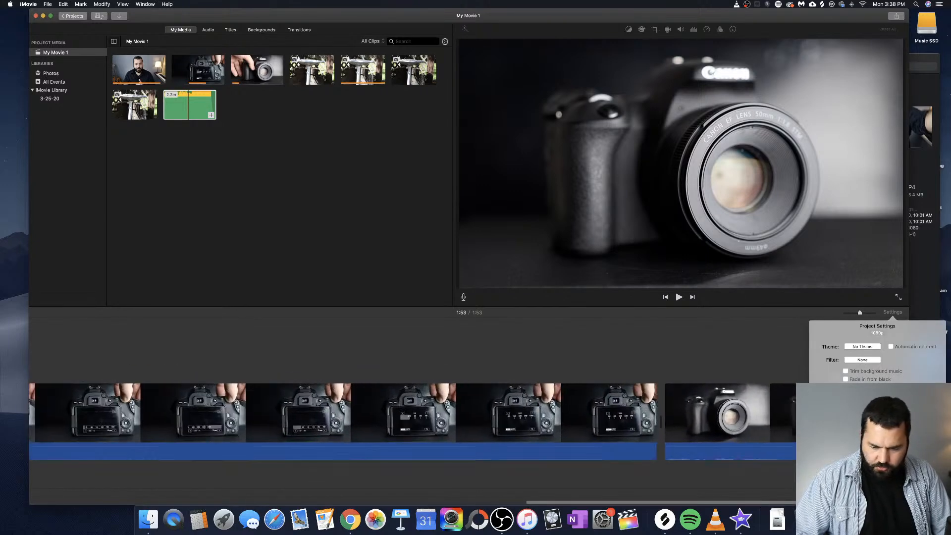
pyautogui.hscroll(-15, 622, 397)
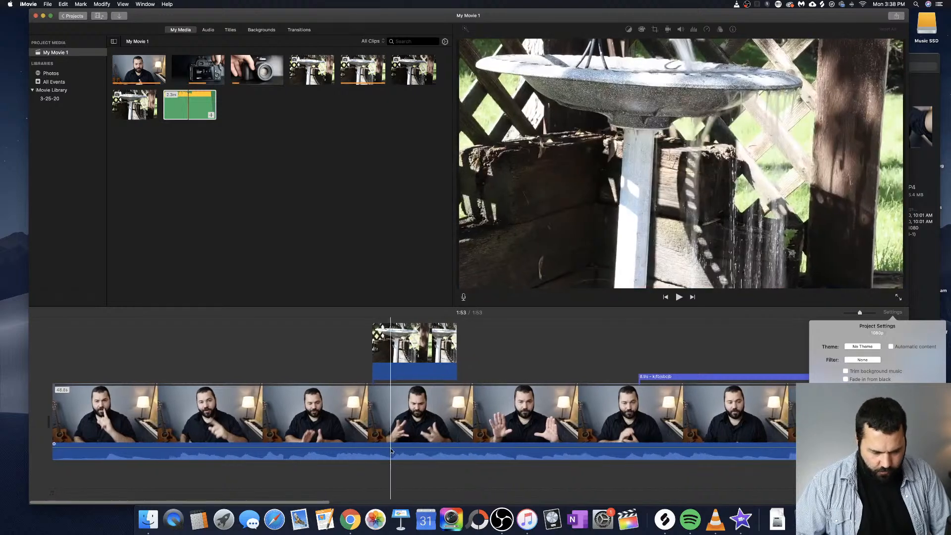
pyautogui.click(391, 442)
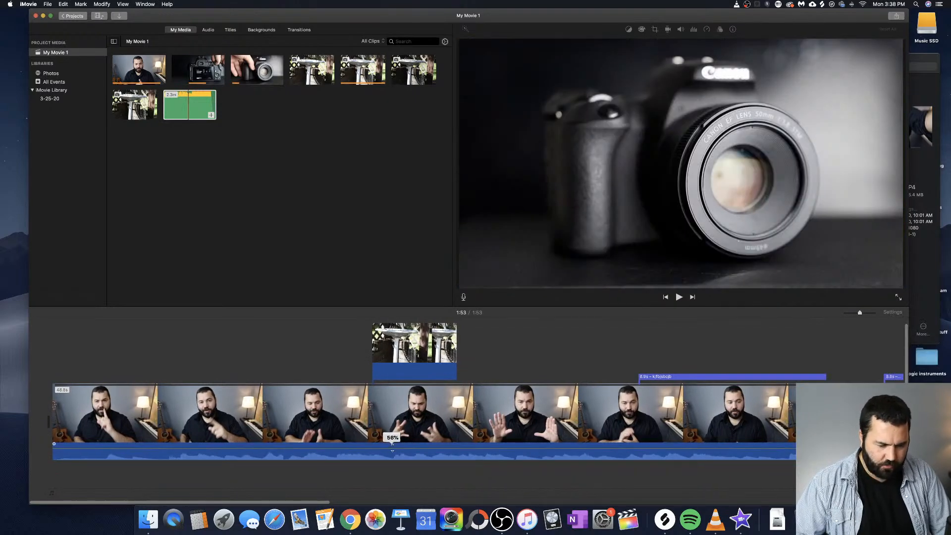
pyautogui.hscroll(15, 450, 399)
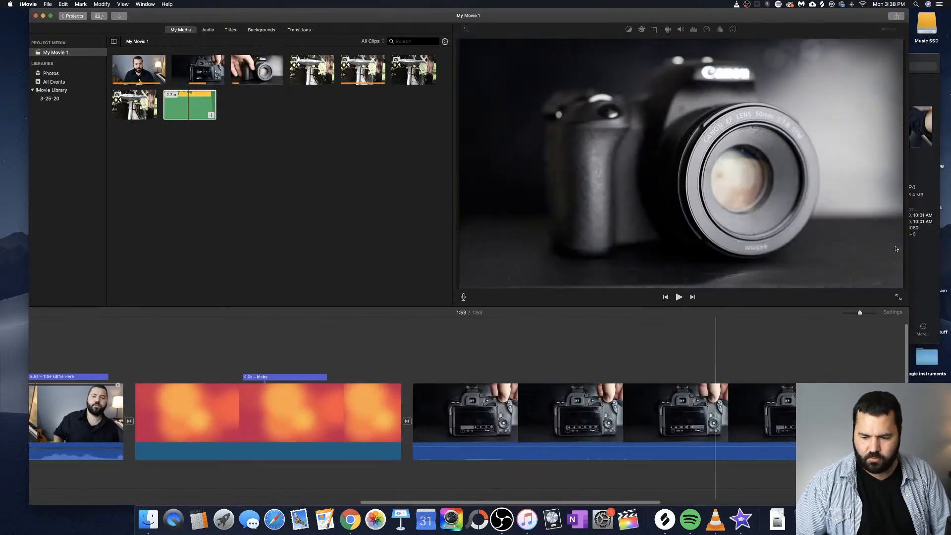
pyautogui.click(892, 313)
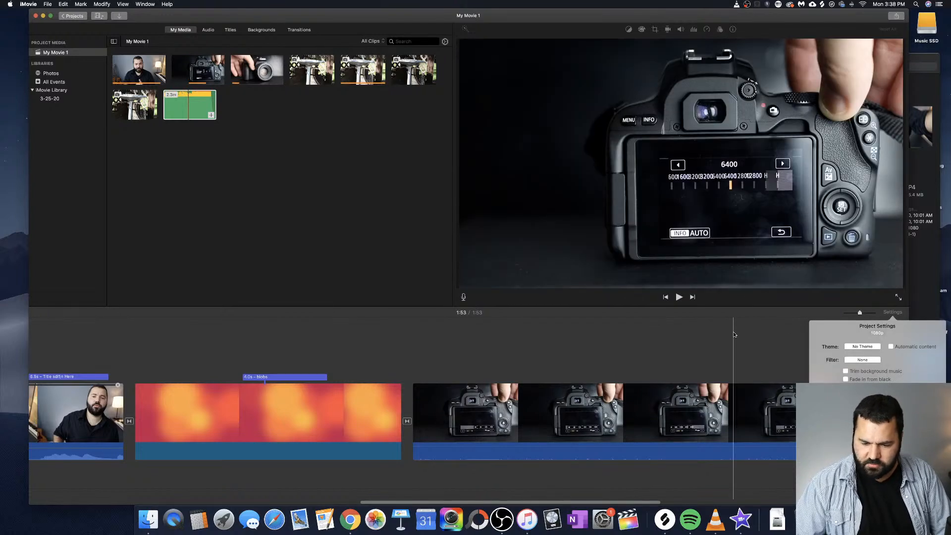
pyautogui.click(734, 334)
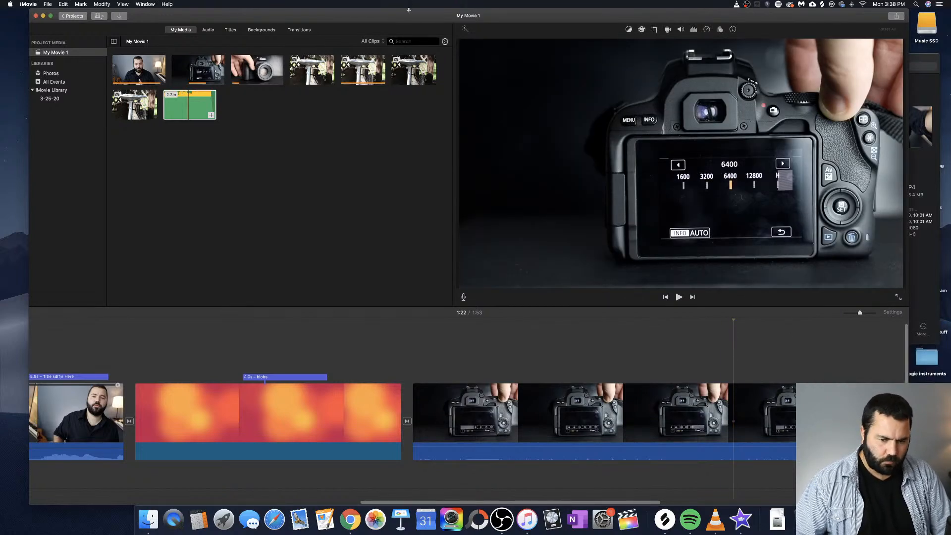
# Enlarge the clip thumbnails in the media browser slightly, try the longest filmstrips, and set the zoom to 10m
pyautogui.click(445, 42)
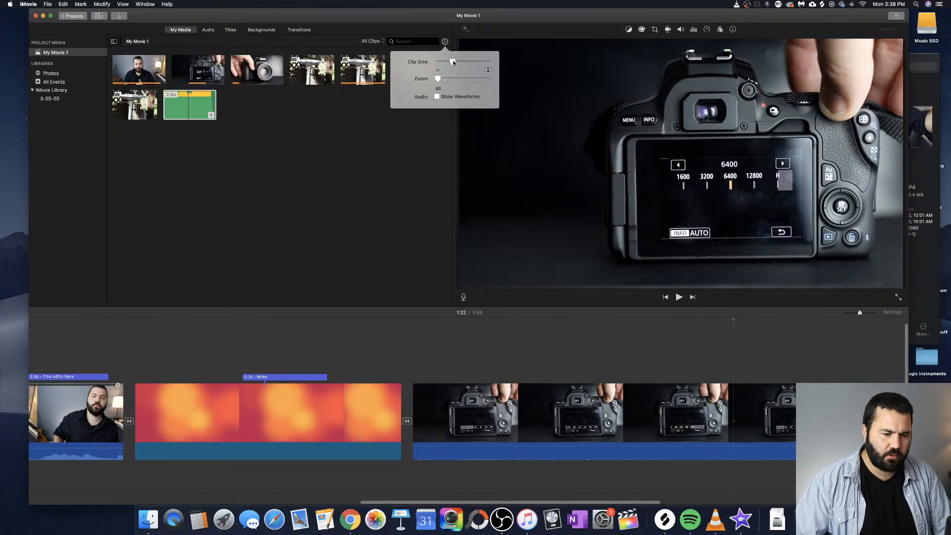
pyautogui.moveTo(453, 62)
pyautogui.mouseDown()
pyautogui.moveTo(476, 63)
pyautogui.moveTo(463, 63)
pyautogui.mouseUp()
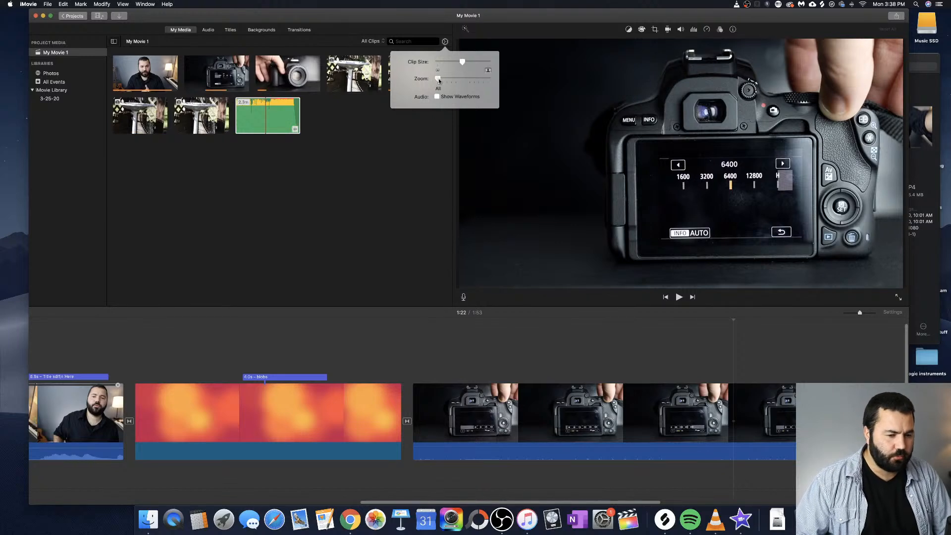
pyautogui.moveTo(459, 78); pyautogui.dragTo(403, 79)
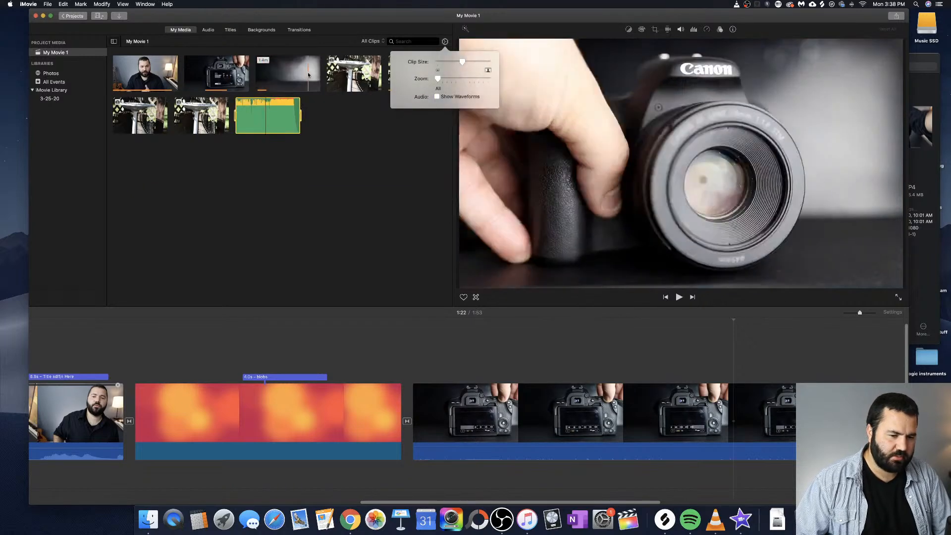
pyautogui.moveTo(439, 79); pyautogui.dragTo(511, 79)
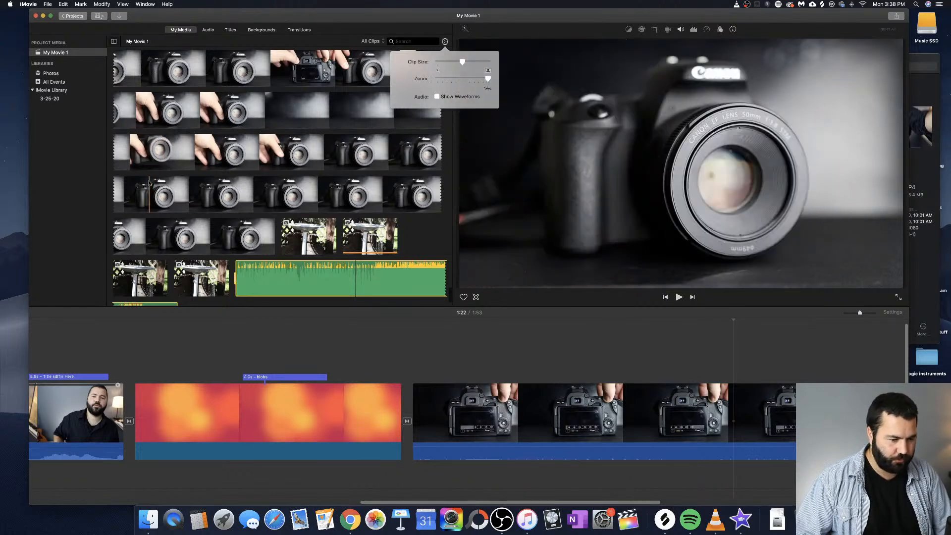
pyautogui.moveTo(489, 79); pyautogui.dragTo(446, 78)
# Select a portion of the camera-back clip in the media browser, expand the filmstrips to 5s, and move the selection's start further into the clip
pyautogui.click(191, 73)
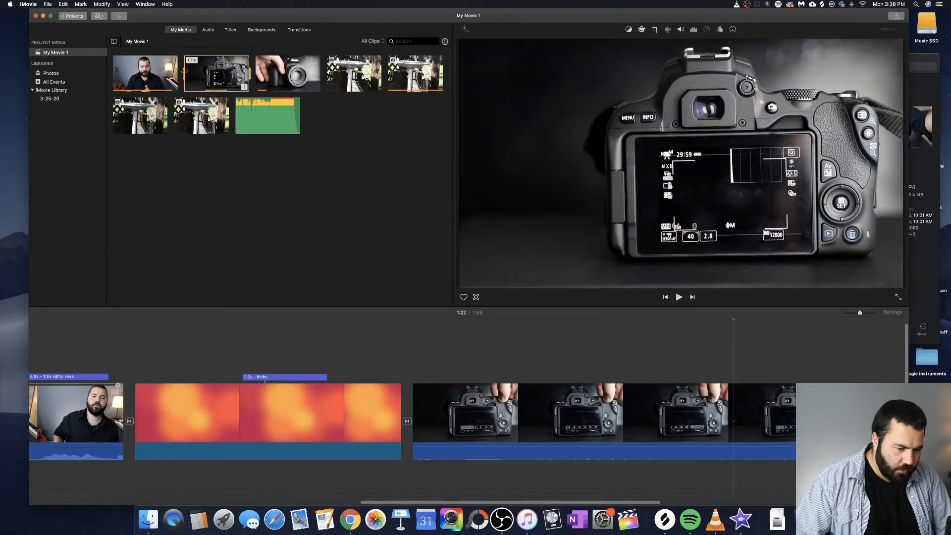
pyautogui.moveTo(184, 73); pyautogui.dragTo(206, 72)
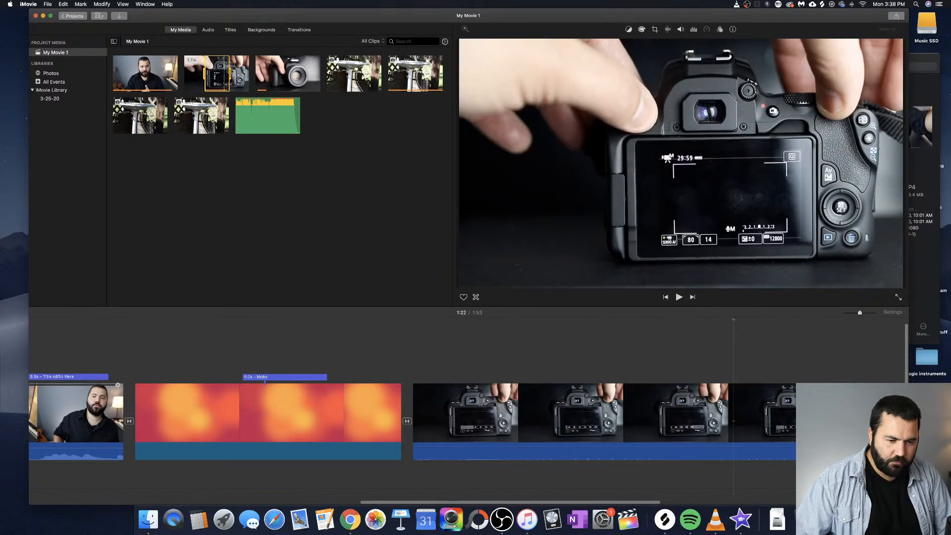
pyautogui.click(445, 42)
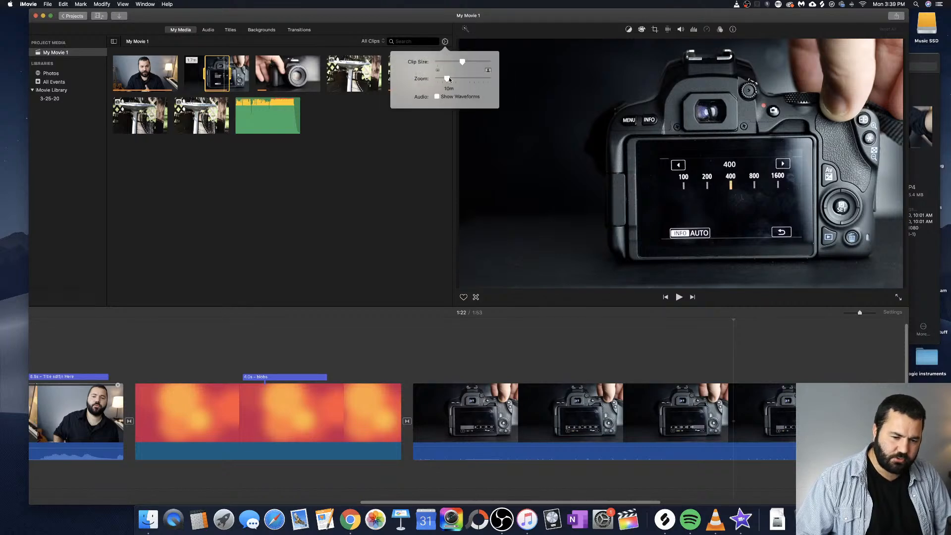
pyautogui.moveTo(457, 79); pyautogui.dragTo(473, 80)
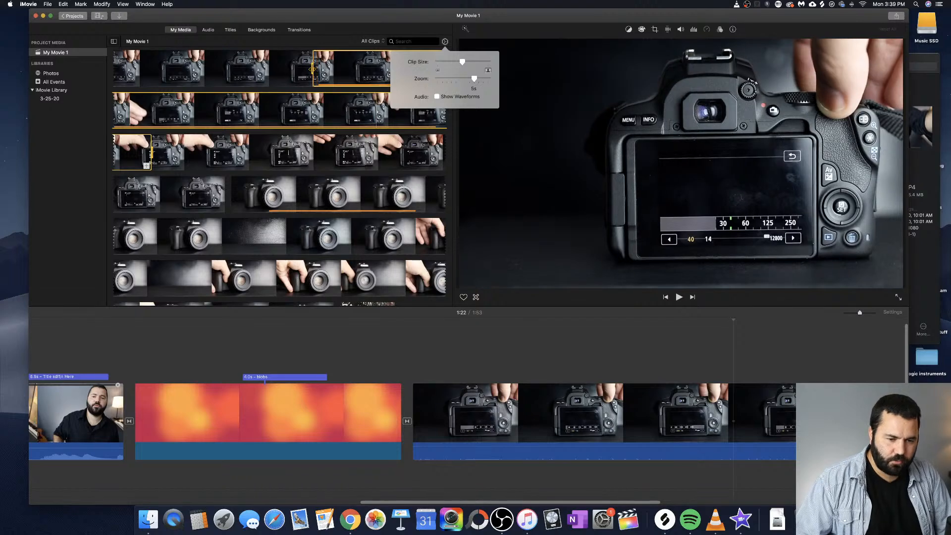
pyautogui.moveTo(313, 70); pyautogui.dragTo(345, 70)
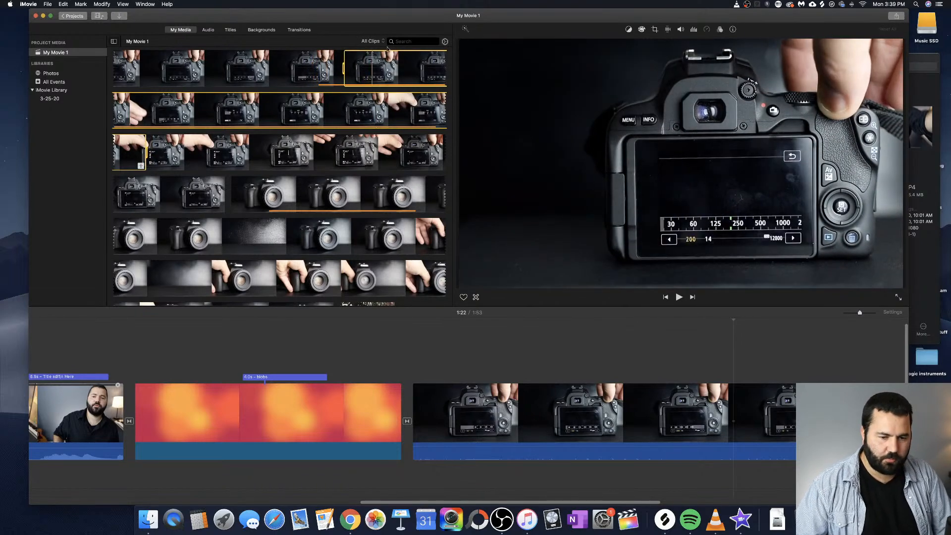
pyautogui.click(445, 41)
pyautogui.click(434, 31)
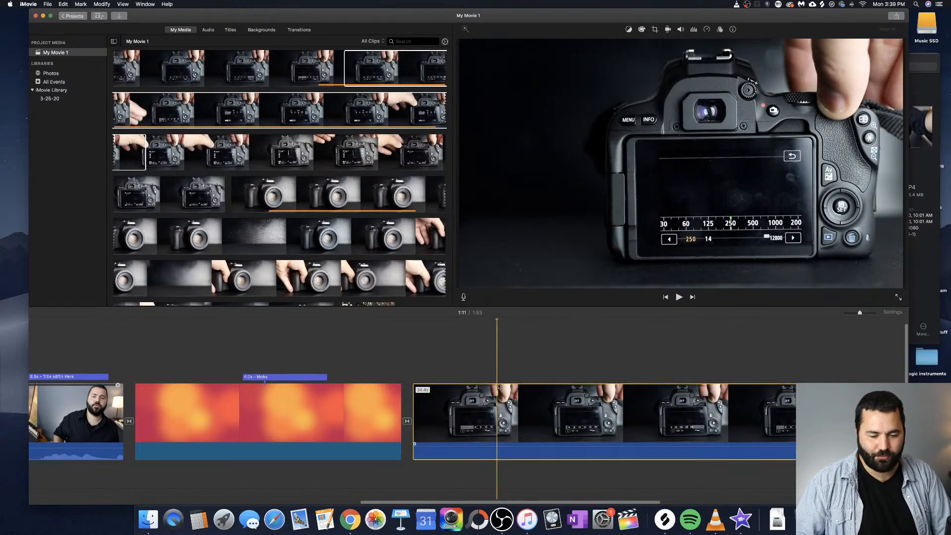
# Auto-enhance the camera-back clip in the timeline and turn the enhancement off again
pyautogui.click(499, 405)
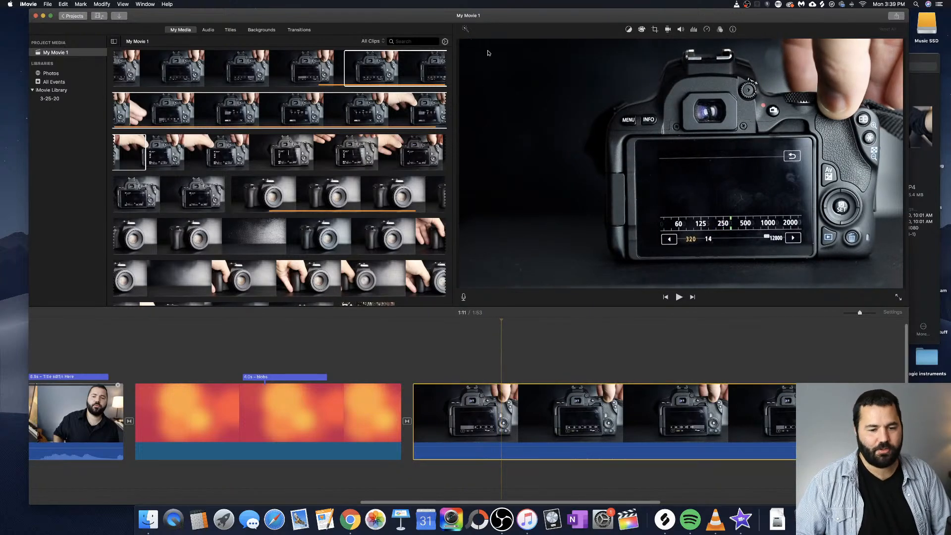
pyautogui.click(465, 30)
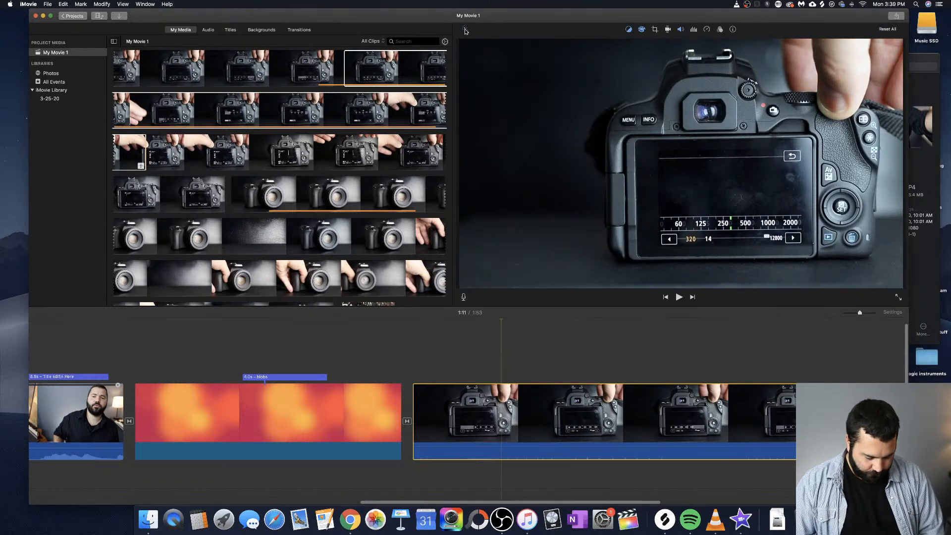
pyautogui.click(465, 31)
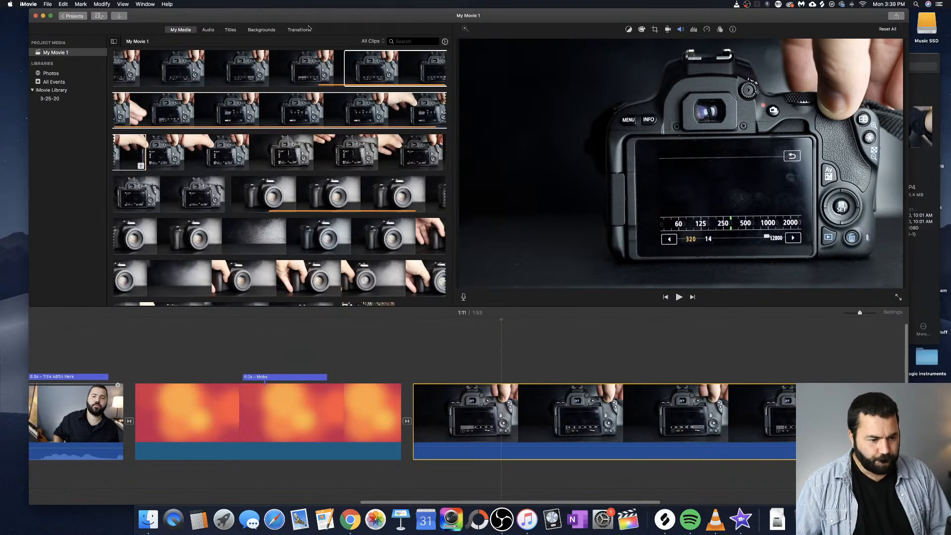
# Select the 3-25-20 event, then collapse and re-expand the iMovie Library to show how its events are listed
pyautogui.moveTo(311, 16); pyautogui.dragTo(307, 10)
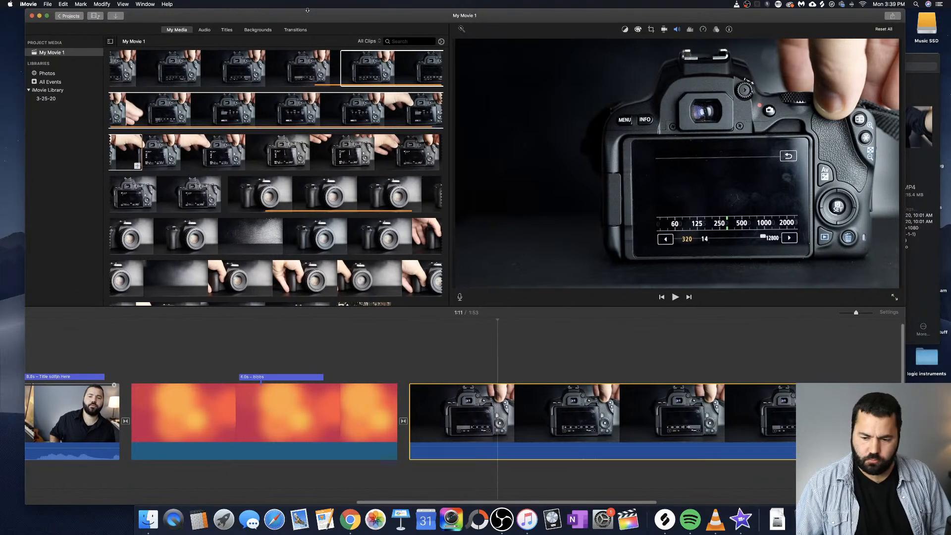
pyautogui.click(29, 91)
pyautogui.click(28, 91)
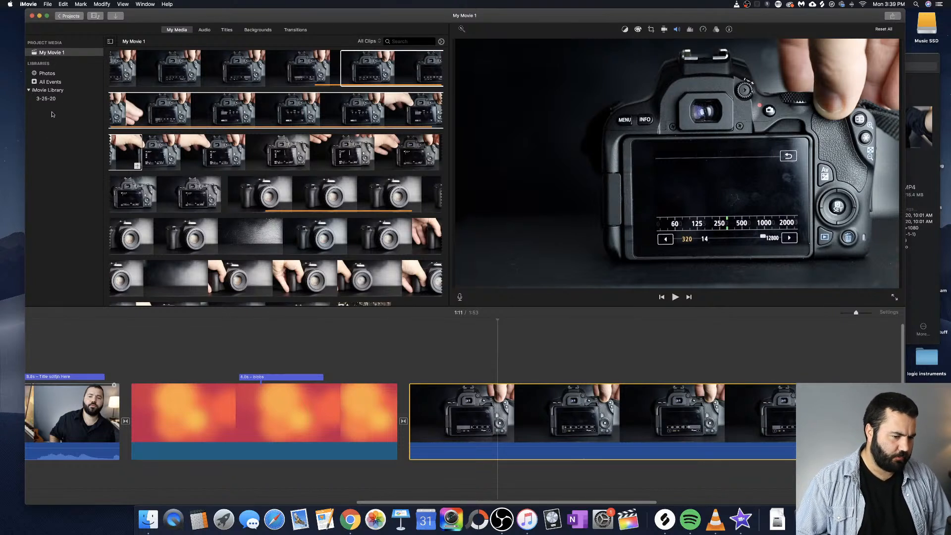
pyautogui.click(62, 99)
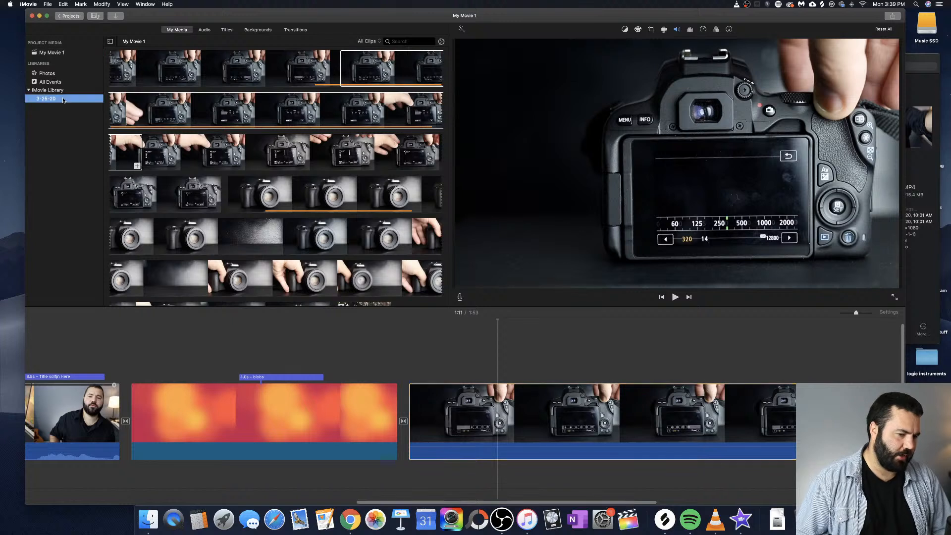
pyautogui.click(29, 90)
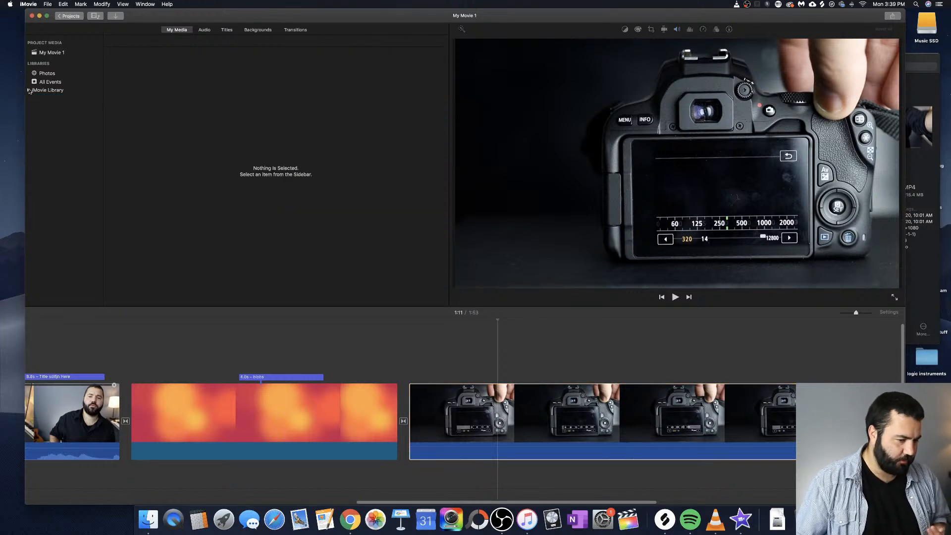
pyautogui.click(28, 91)
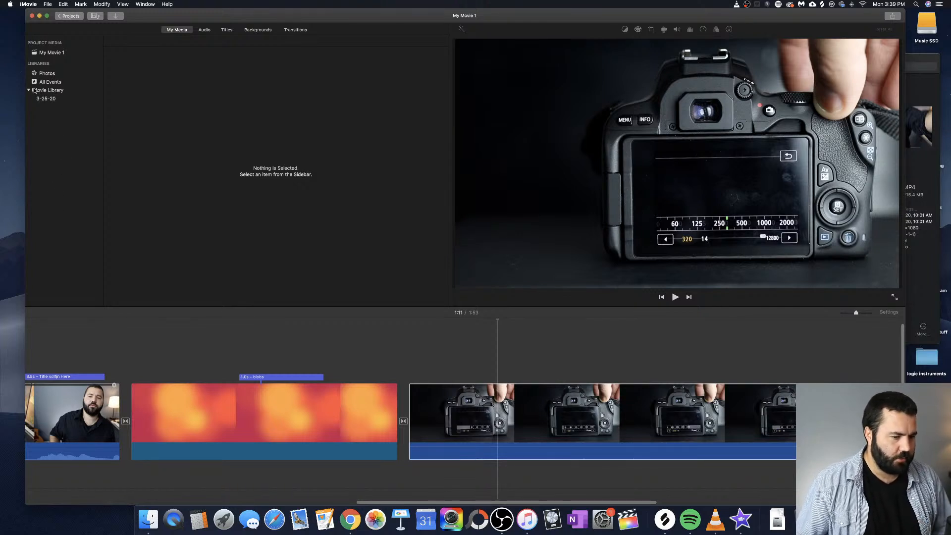
# Place a snow-angel photo from the Photos library above the camera-back clip as a cutaway, and undo the placement
pyautogui.click(48, 74)
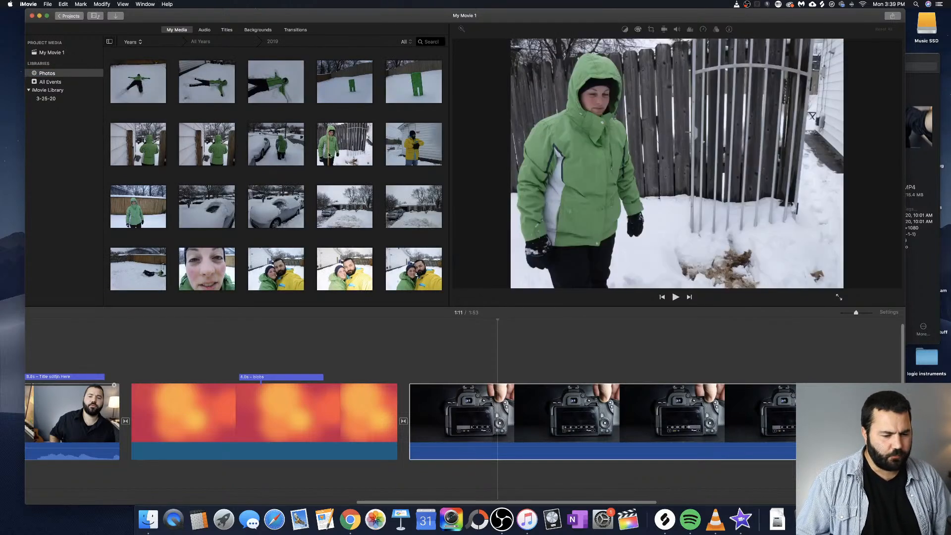
pyautogui.scroll(-2, 342, 253)
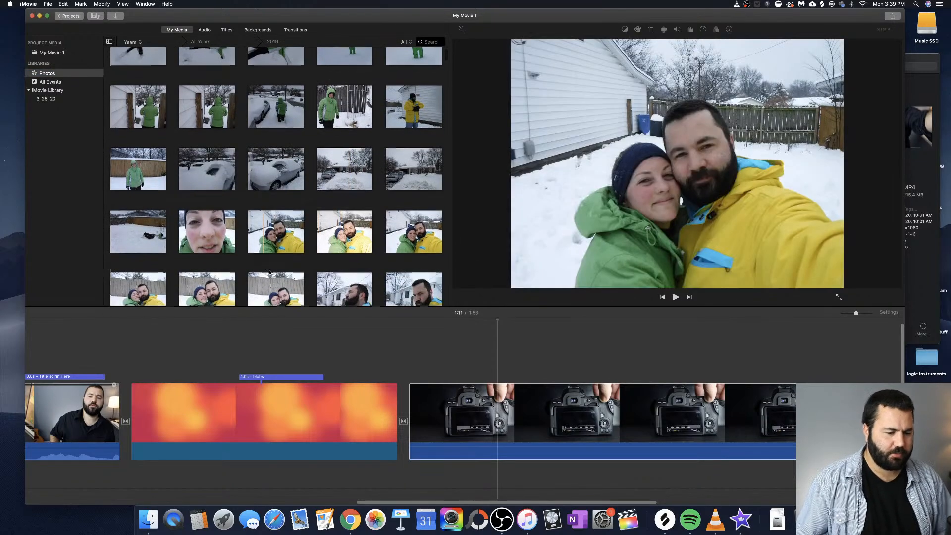
pyautogui.scroll(-8, 287, 225)
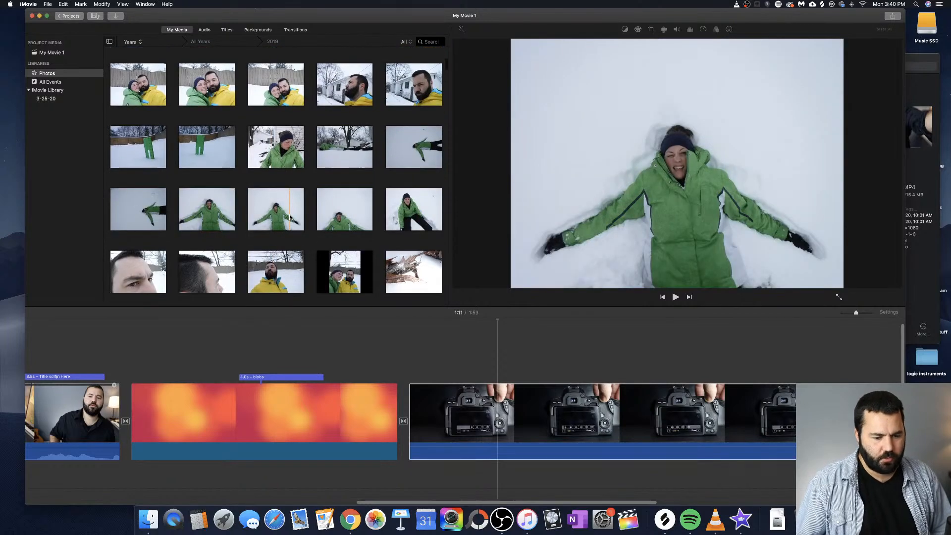
pyautogui.moveTo(268, 213); pyautogui.dragTo(486, 330)
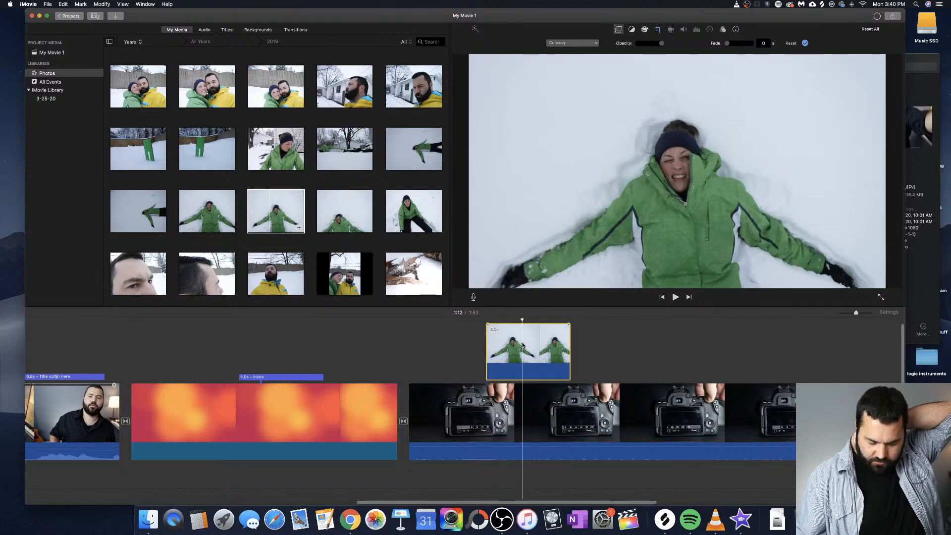
pyautogui.press('super+z')
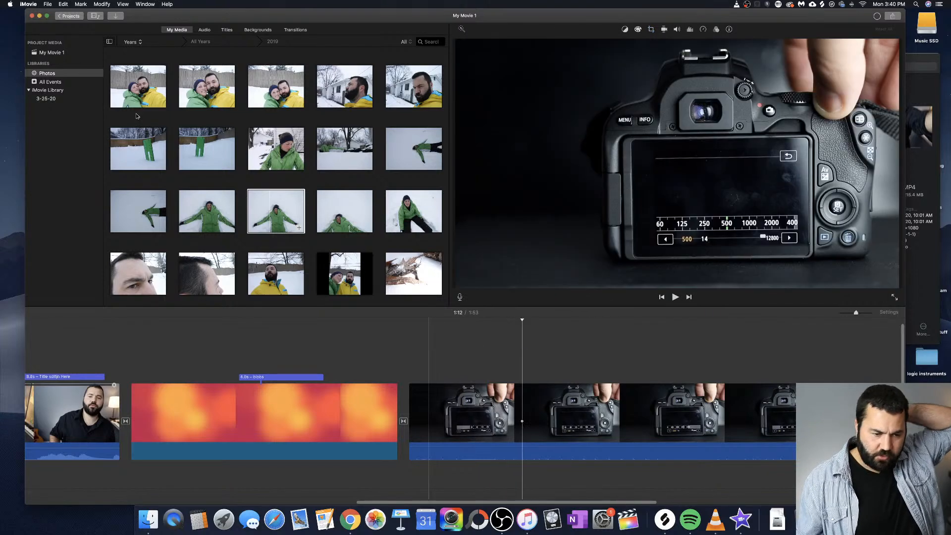
# View the iTunes audio library, return to the Photos library and browse through its snow pictures
pyautogui.click(204, 30)
pyautogui.click(179, 30)
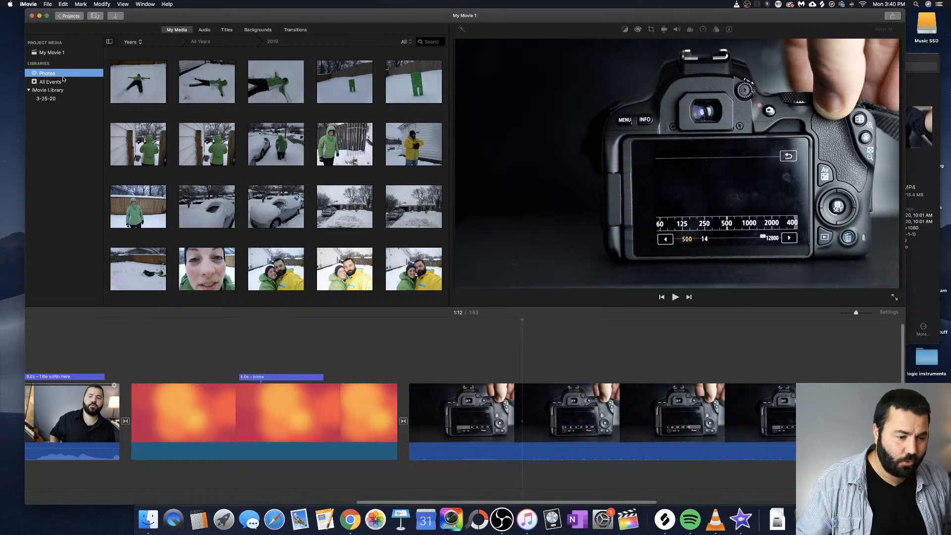
pyautogui.click(210, 30)
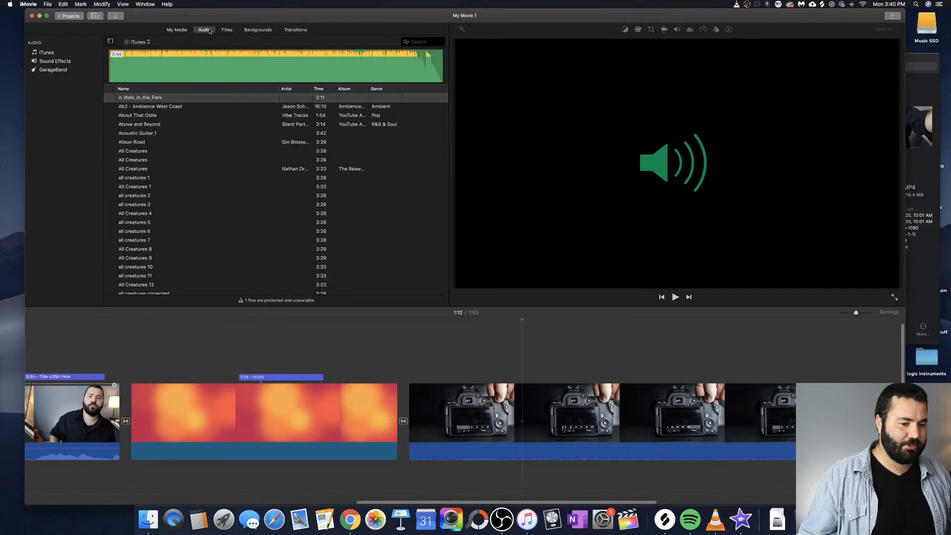
pyautogui.click(176, 31)
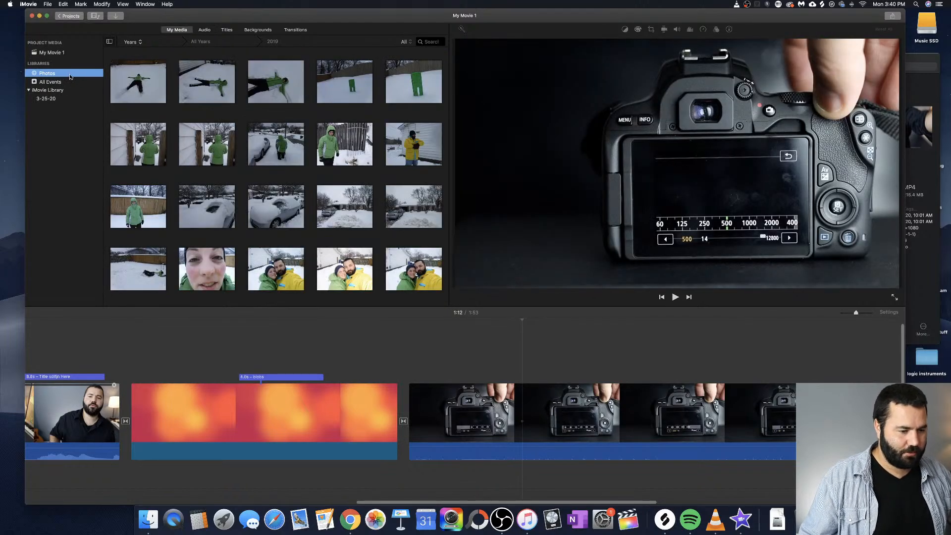
pyautogui.scroll(-10, 196, 117)
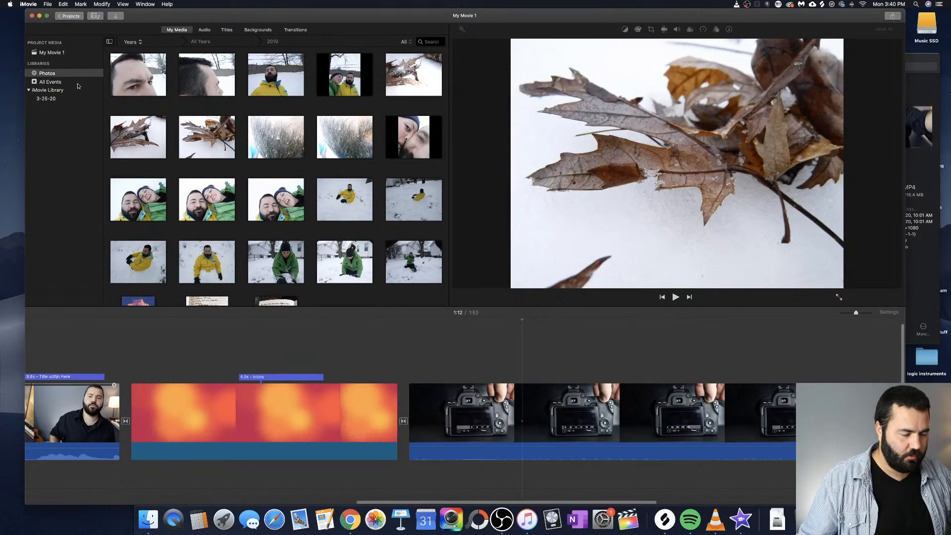
# View the library events and the My Movie 1 project media, then repeatedly hide and show the media browser
pyautogui.click(53, 82)
pyautogui.click(70, 51)
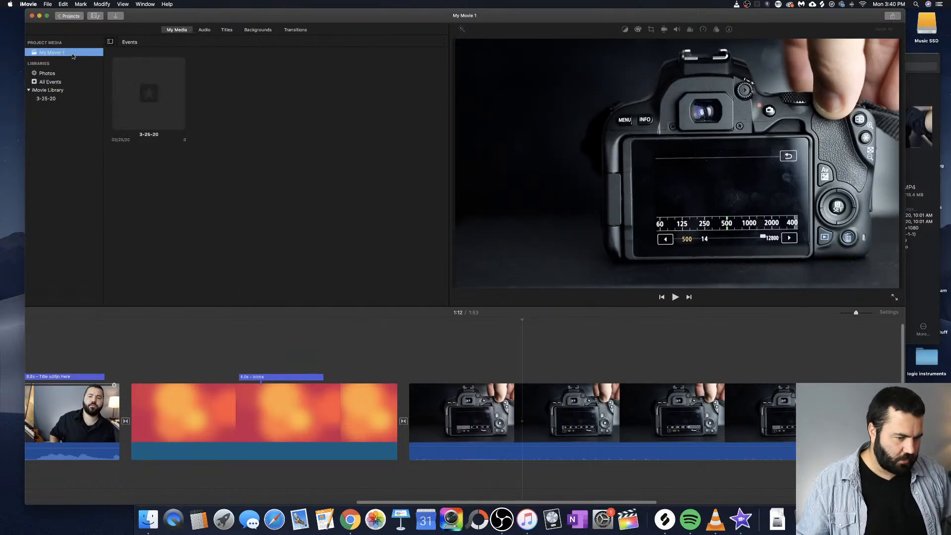
pyautogui.click(97, 17)
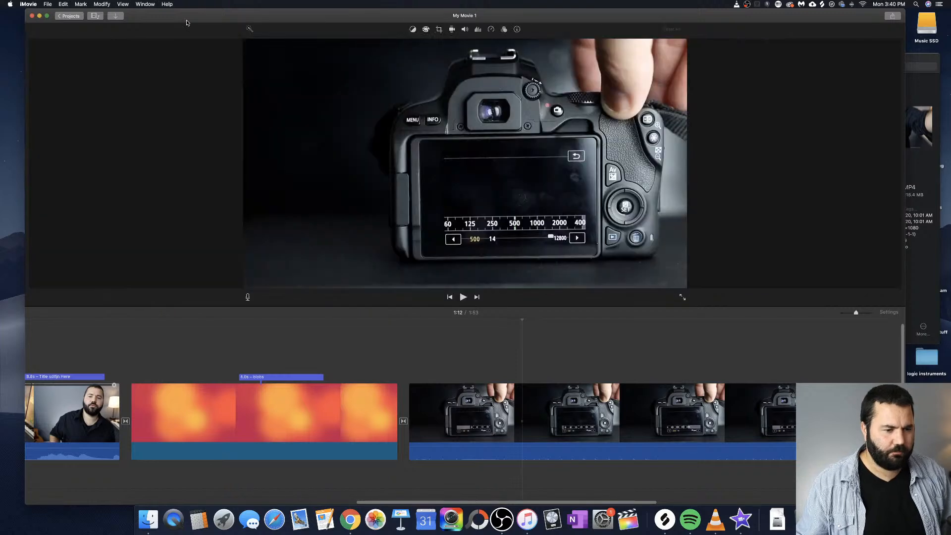
pyautogui.click(96, 16)
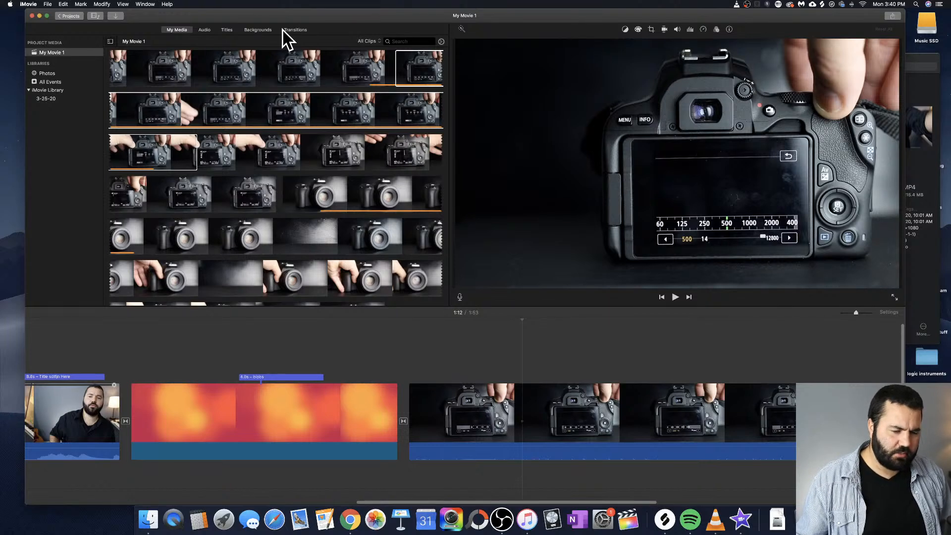
pyautogui.click(97, 17)
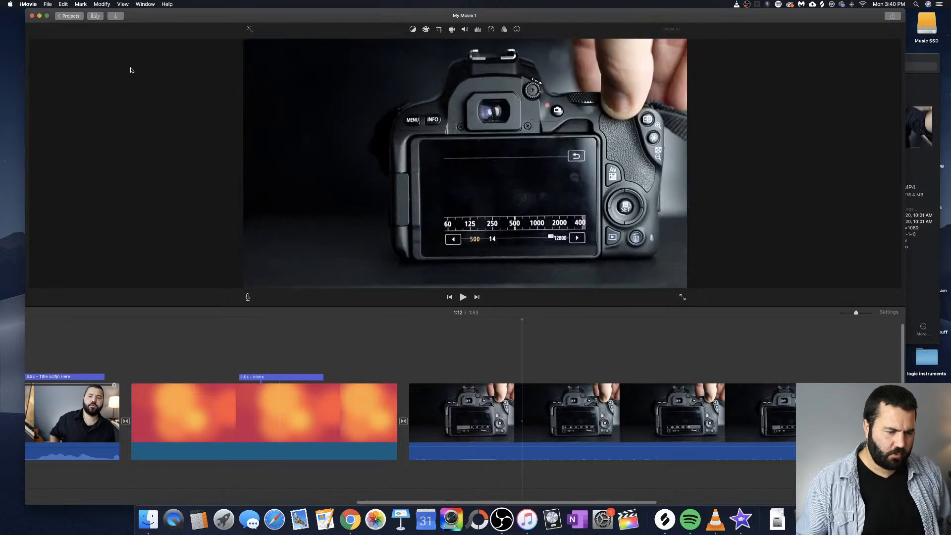
pyautogui.click(94, 18)
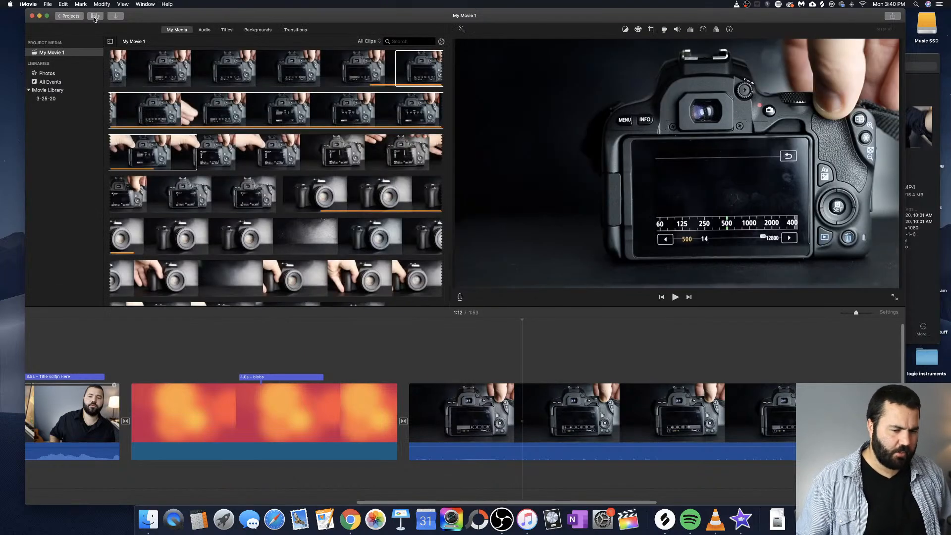
pyautogui.click(96, 17)
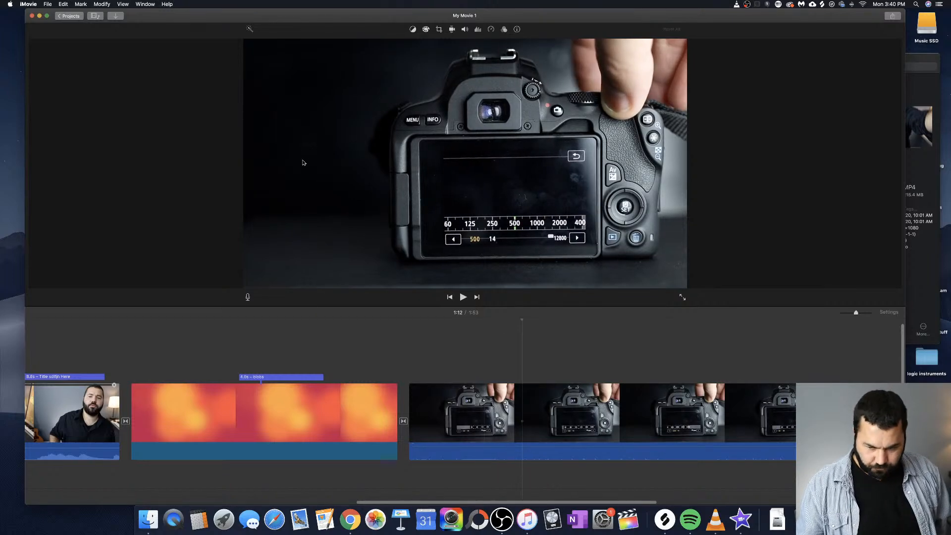
pyautogui.click(95, 16)
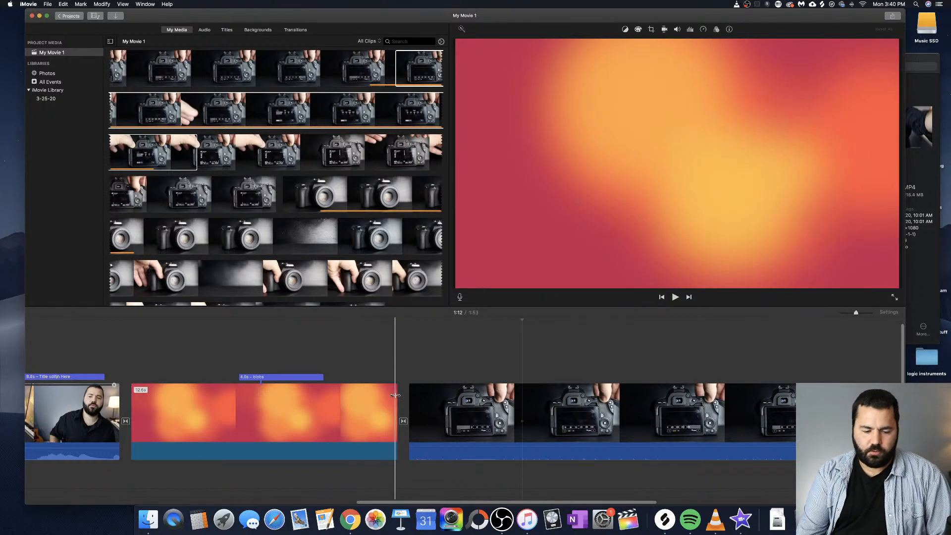
# Trim both ends of the orange blob background and insert a front-view camera clip between it and the camera-back clip
pyautogui.moveTo(398, 397); pyautogui.dragTo(347, 395)
pyautogui.moveTo(132, 392); pyautogui.dragTo(153, 393)
pyautogui.click(291, 245)
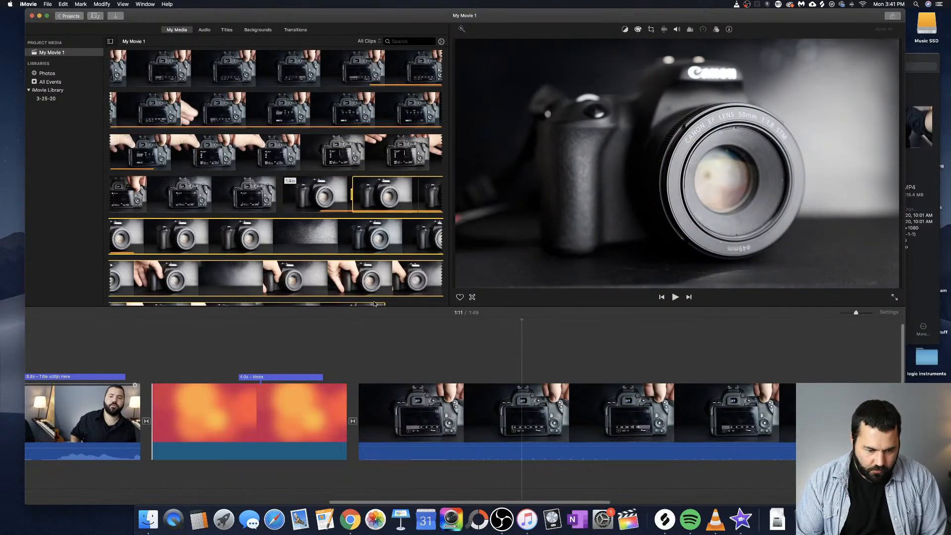
pyautogui.scroll(-2, 389, 301)
pyautogui.moveTo(386, 286); pyautogui.dragTo(388, 401)
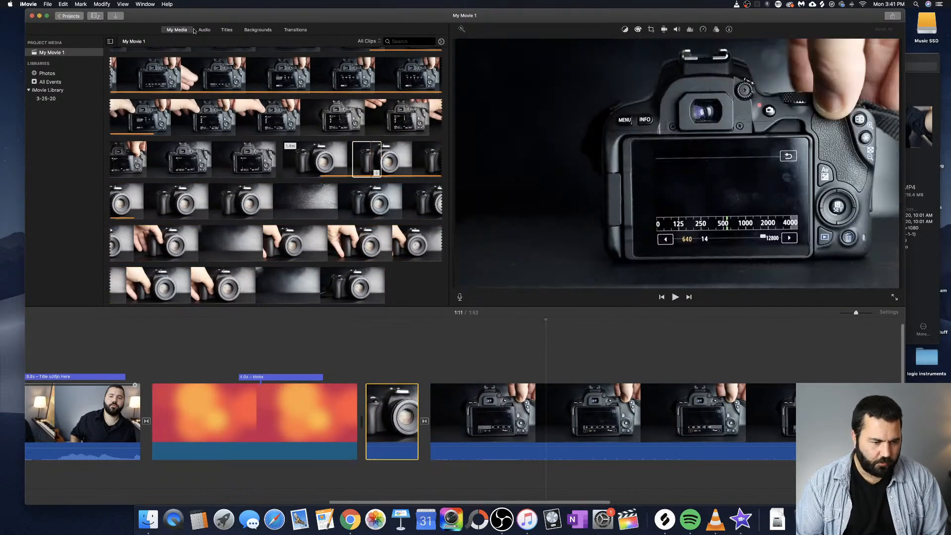
# Add a Spin Out transition between the blob background and the front-view camera clip, and play it
pyautogui.click(295, 30)
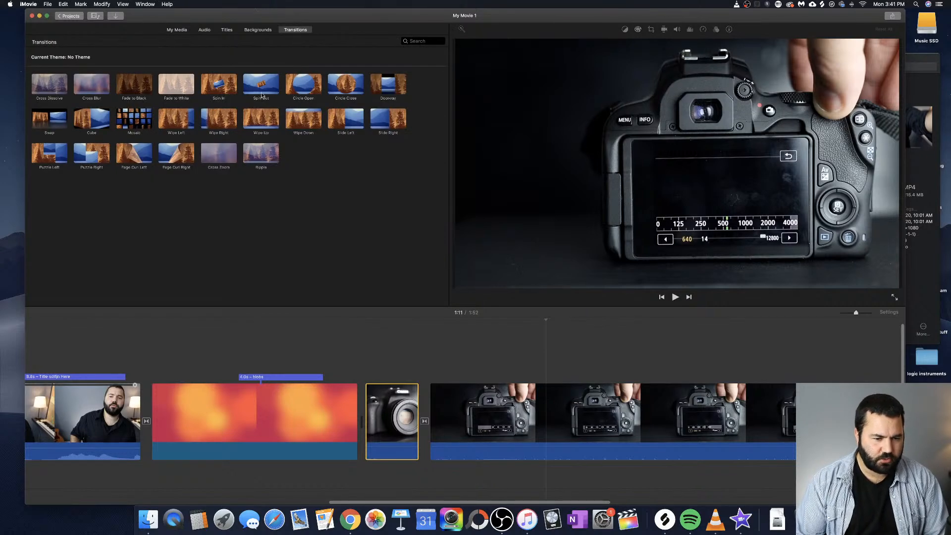
pyautogui.moveTo(262, 95); pyautogui.dragTo(353, 418)
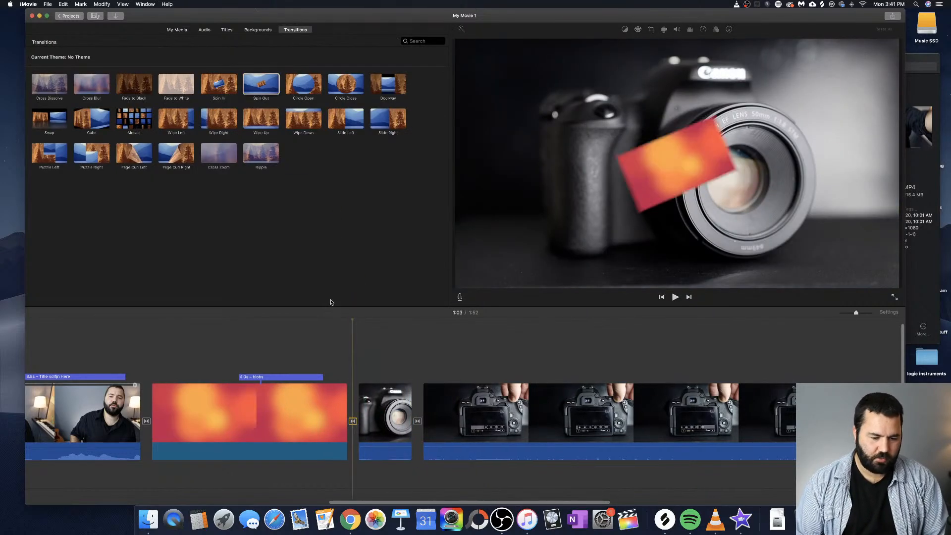
pyautogui.press('space')
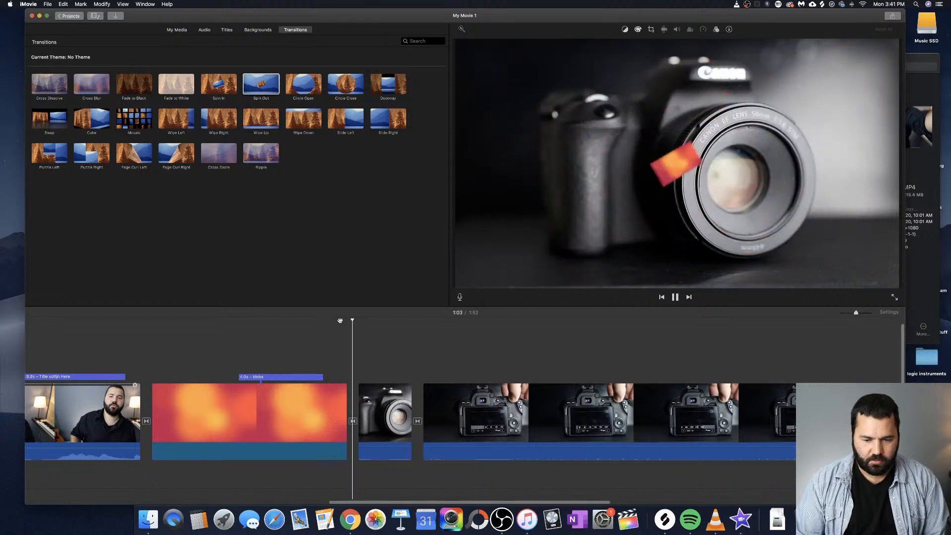
# Extend the blobs title at both ends to about 9.2 s so it spans the whole background, and play back the section
pyautogui.click(318, 378)
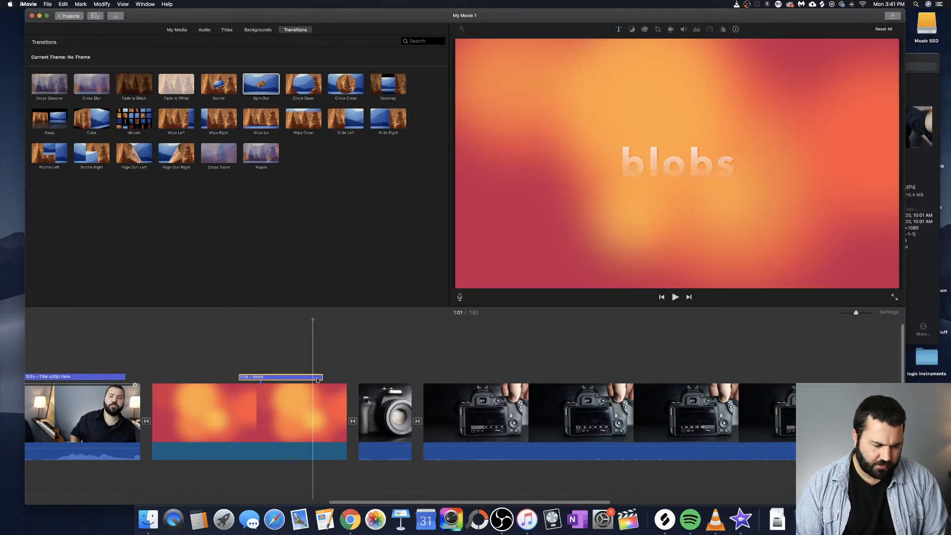
pyautogui.moveTo(322, 378); pyautogui.dragTo(347, 378)
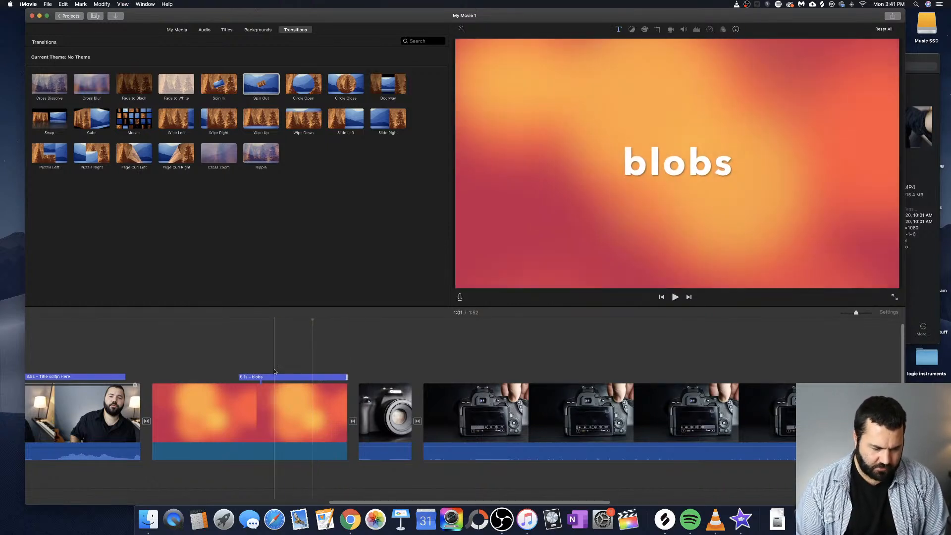
pyautogui.moveTo(240, 377); pyautogui.dragTo(155, 378)
pyautogui.hscroll(3, 322, 352)
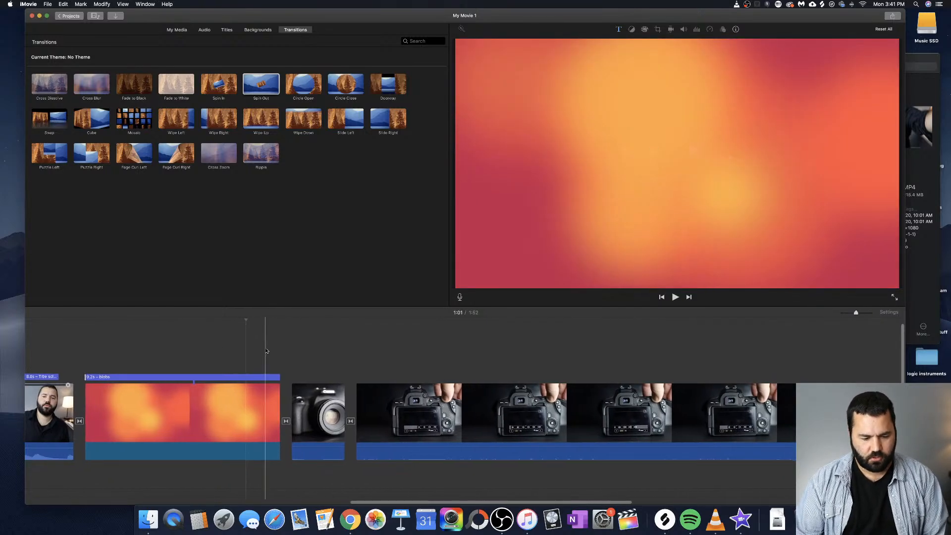
pyautogui.press('space')
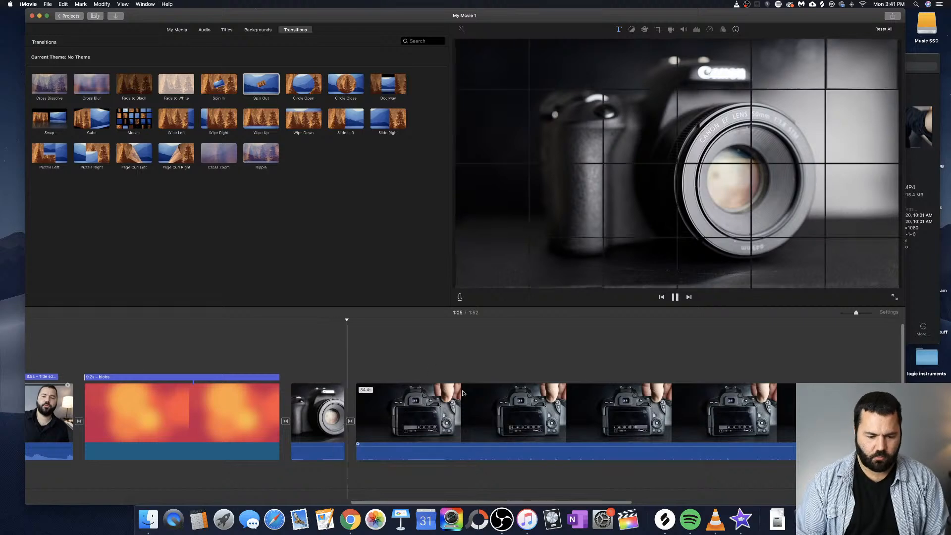
pyautogui.press('space')
# Color-correct the camera-back clip by raising its shadow and highlight sliders and removing all saturation
pyautogui.click(455, 320)
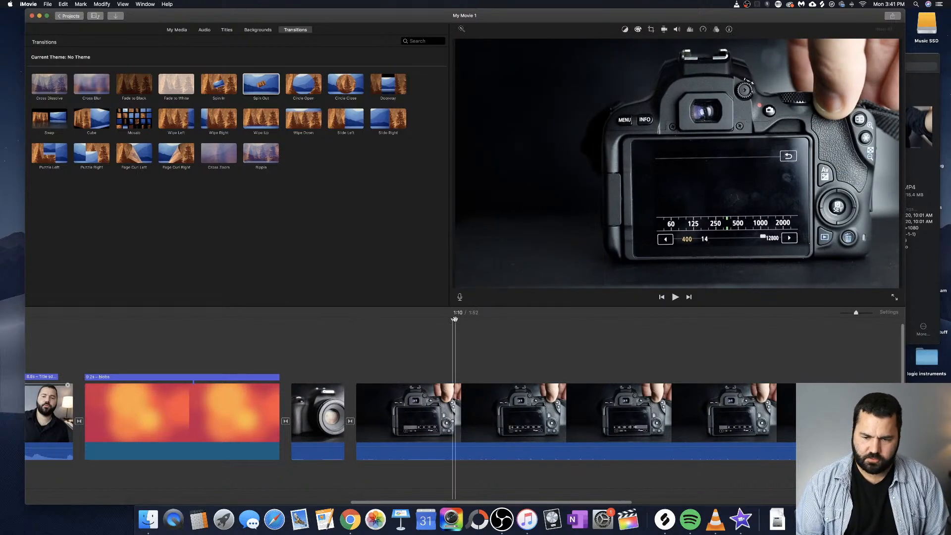
pyautogui.click(638, 29)
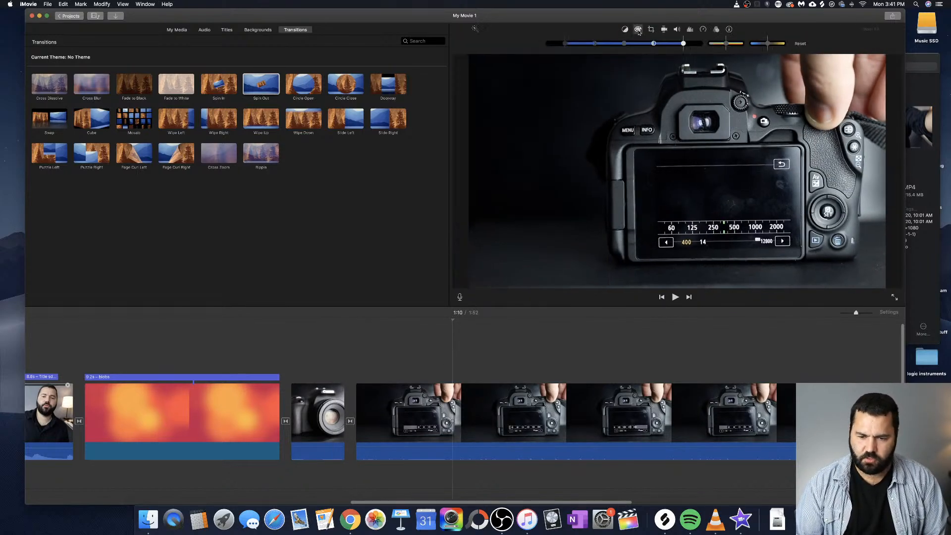
pyautogui.moveTo(565, 44); pyautogui.dragTo(615, 43)
pyautogui.moveTo(684, 44); pyautogui.dragTo(712, 43)
# Play the black-and-white camera-back clip in full screen and return to the editing window
pyautogui.hscroll(10, 425, 410)
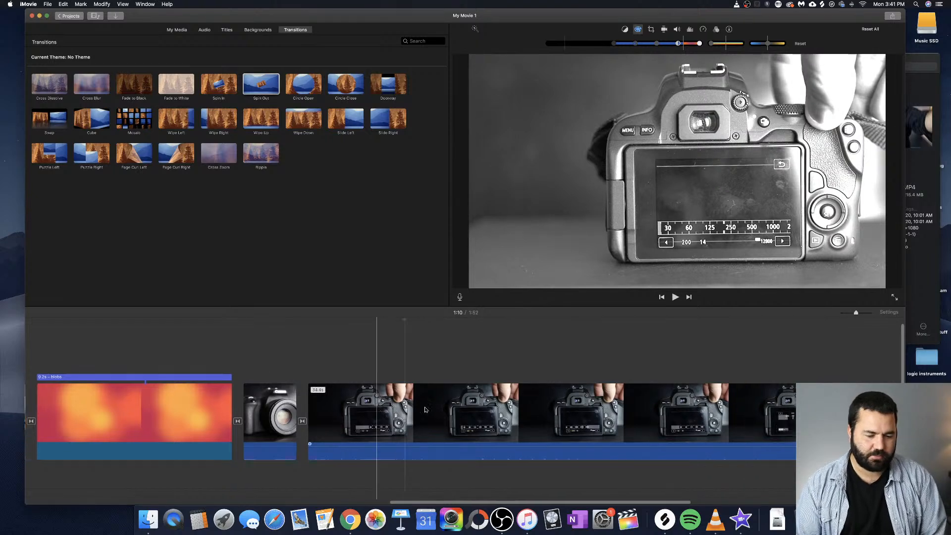
pyautogui.hscroll(-2, 425, 410)
pyautogui.click(466, 389)
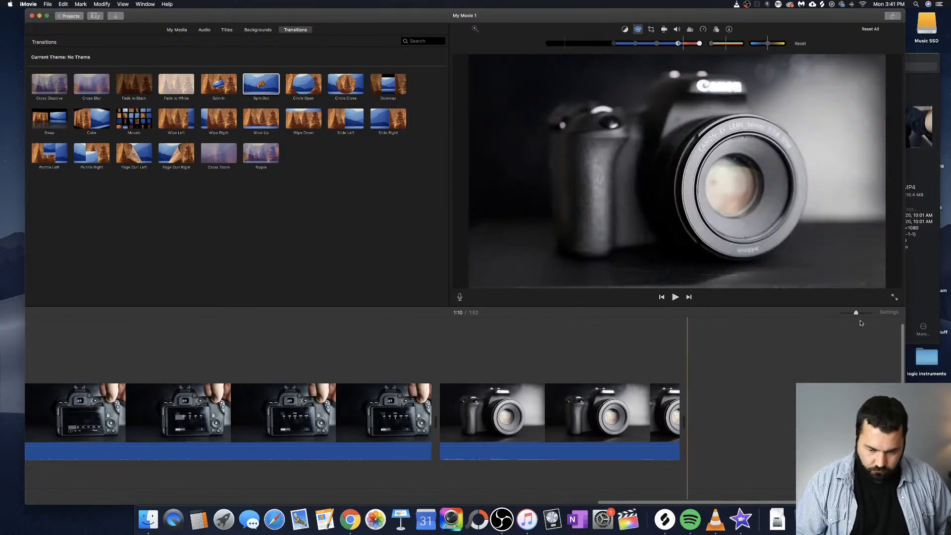
pyautogui.click(895, 298)
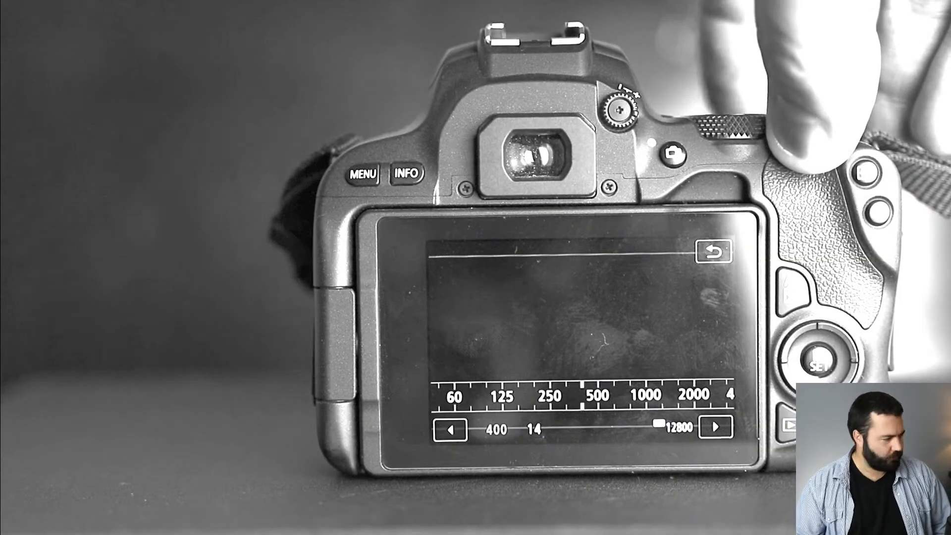
pyautogui.press('Escape')
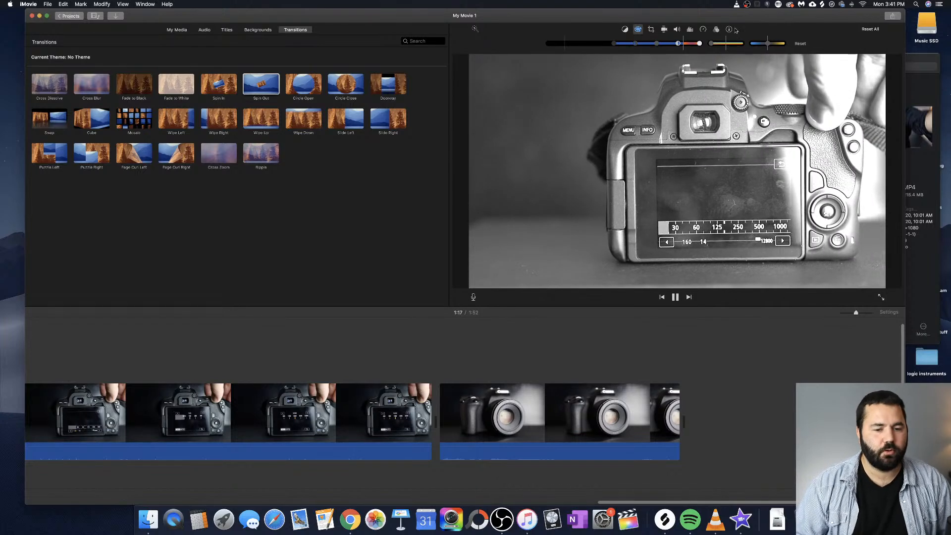
# View the sharing destinations and the YouTube sharing settings up to the sign-in request, then cancel
pyautogui.click(893, 17)
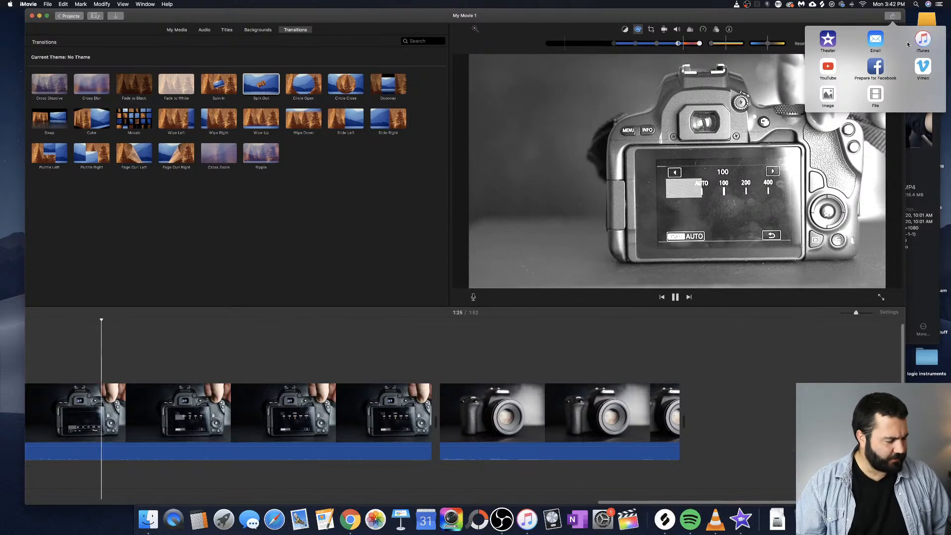
pyautogui.press('space')
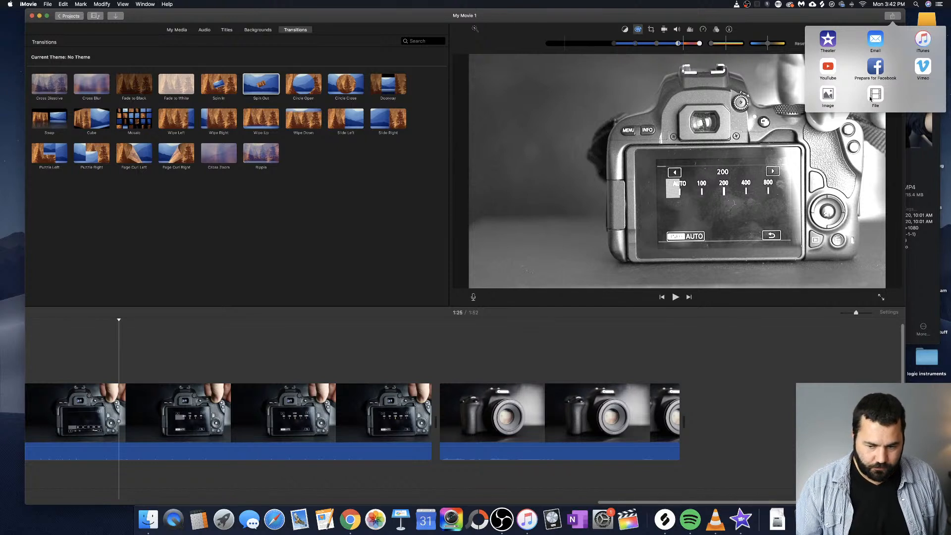
pyautogui.click(829, 68)
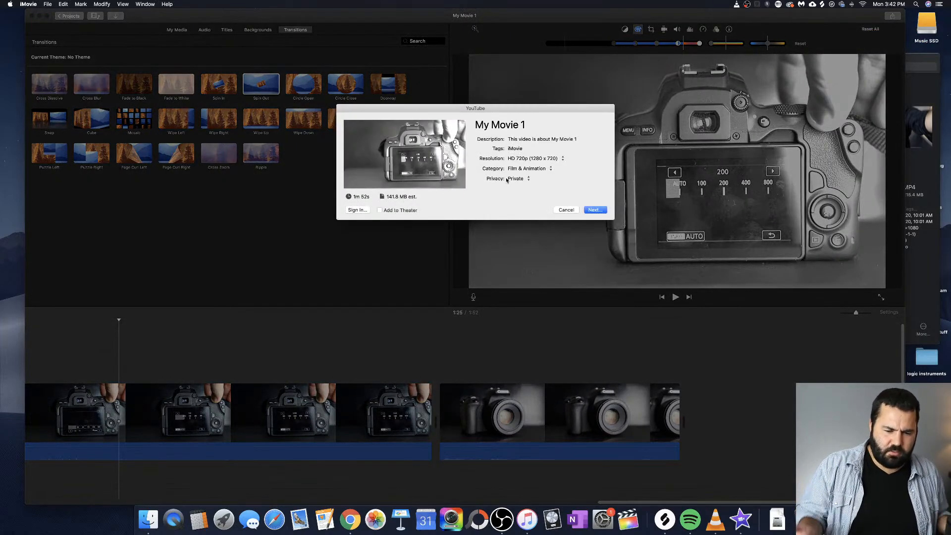
pyautogui.click(592, 211)
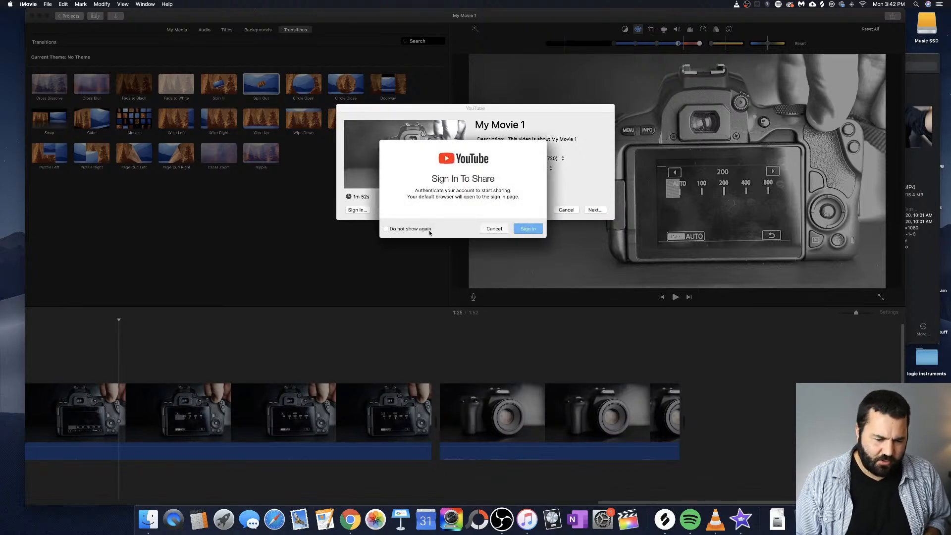
pyautogui.click(495, 228)
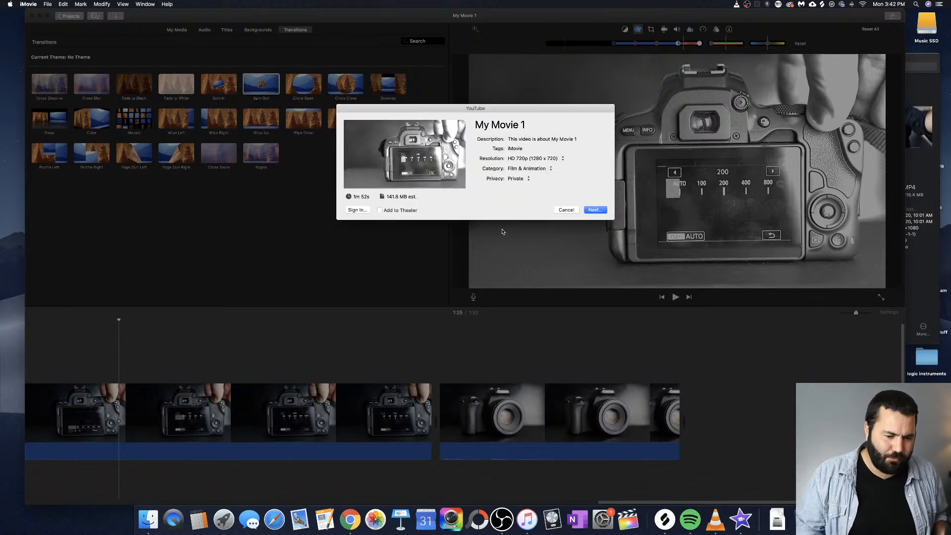
pyautogui.click(569, 210)
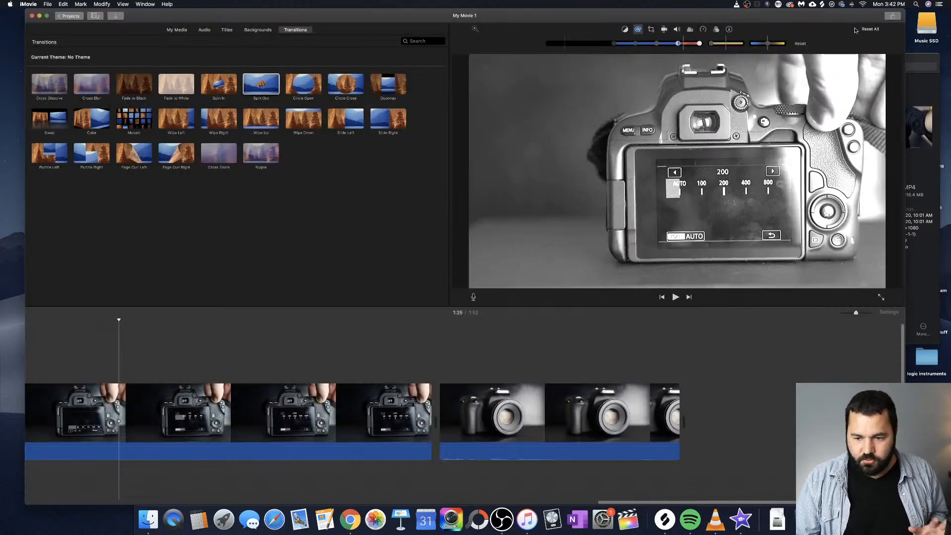
pyautogui.click(892, 16)
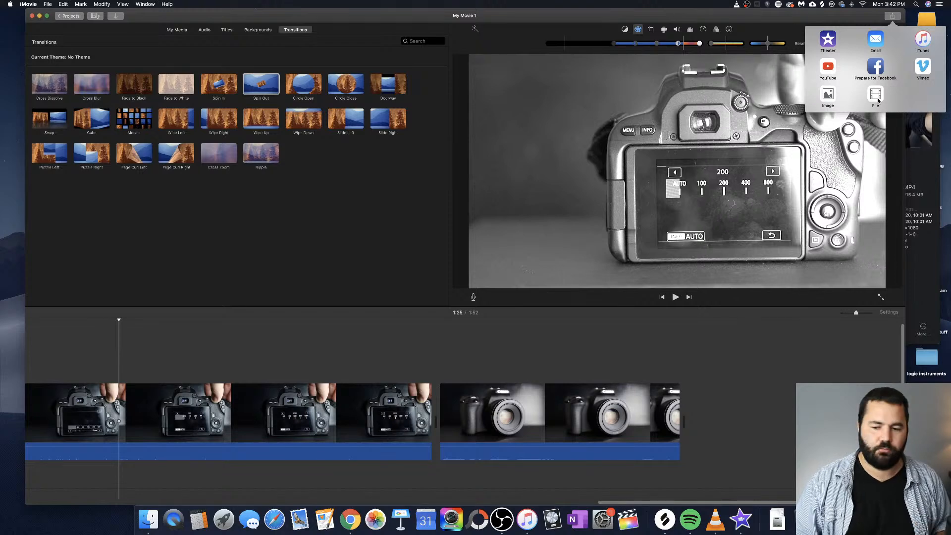
pyautogui.click(877, 96)
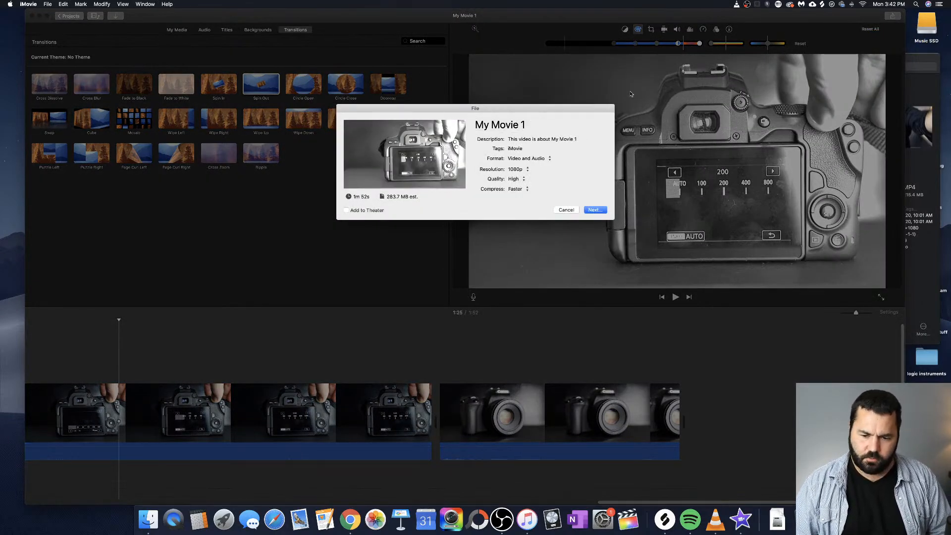
pyautogui.click(566, 209)
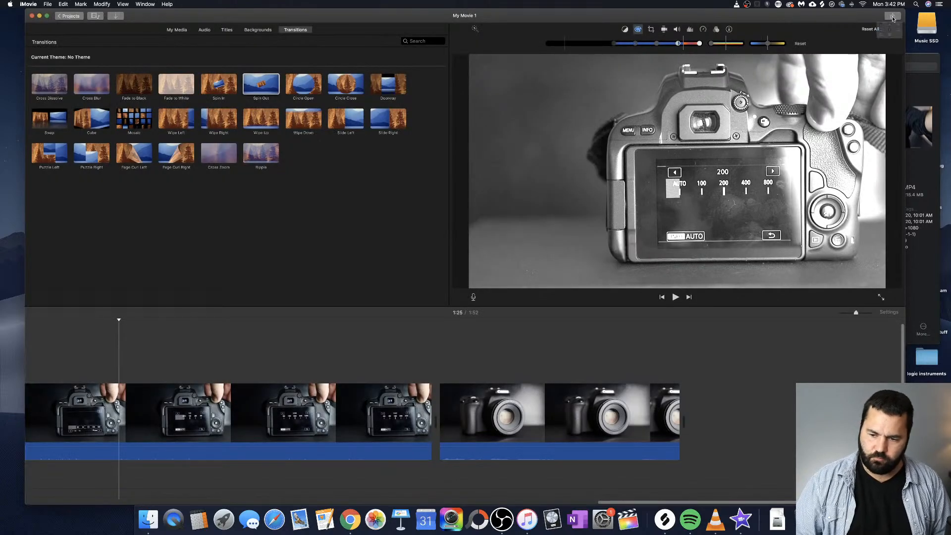
# Start sharing the movie as a file and title the export "awesome moviw"
pyautogui.click(893, 16)
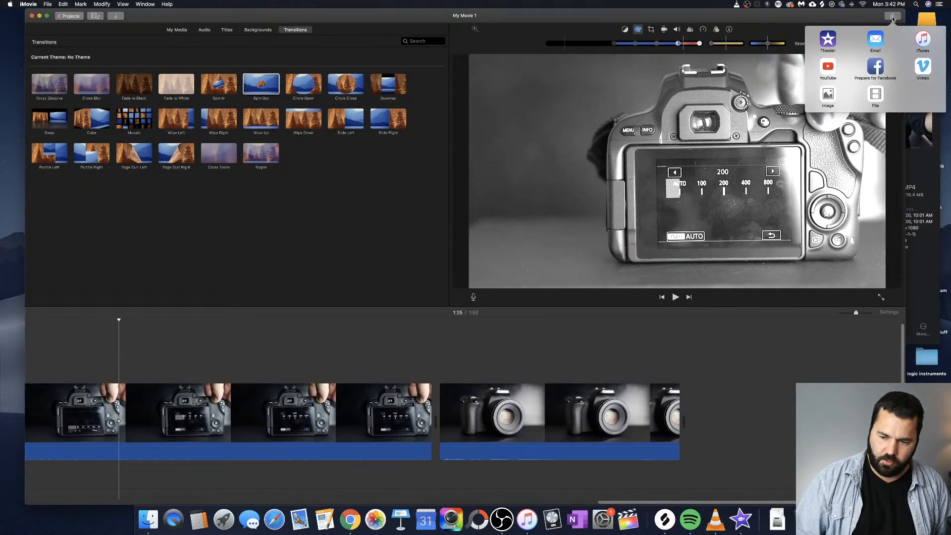
pyautogui.click(876, 95)
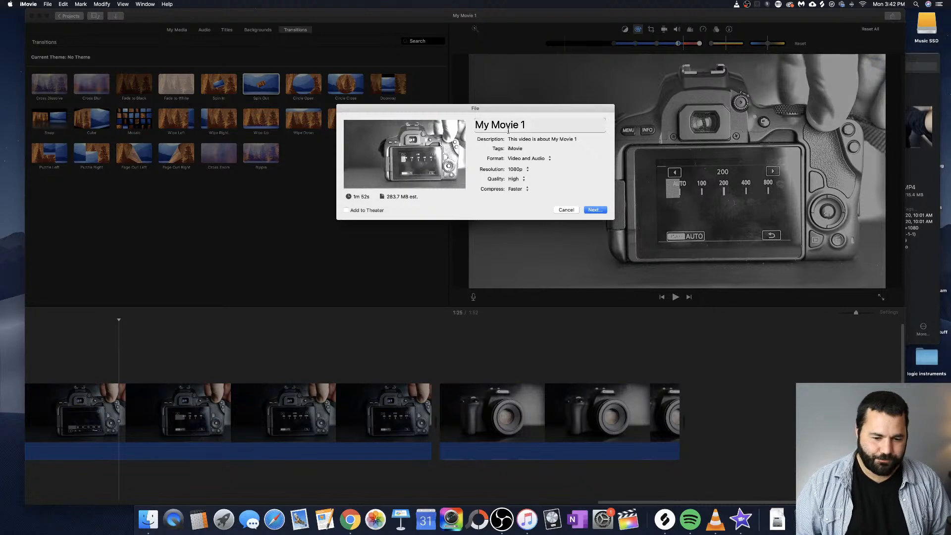
pyautogui.moveTo(562, 122); pyautogui.dragTo(473, 125)
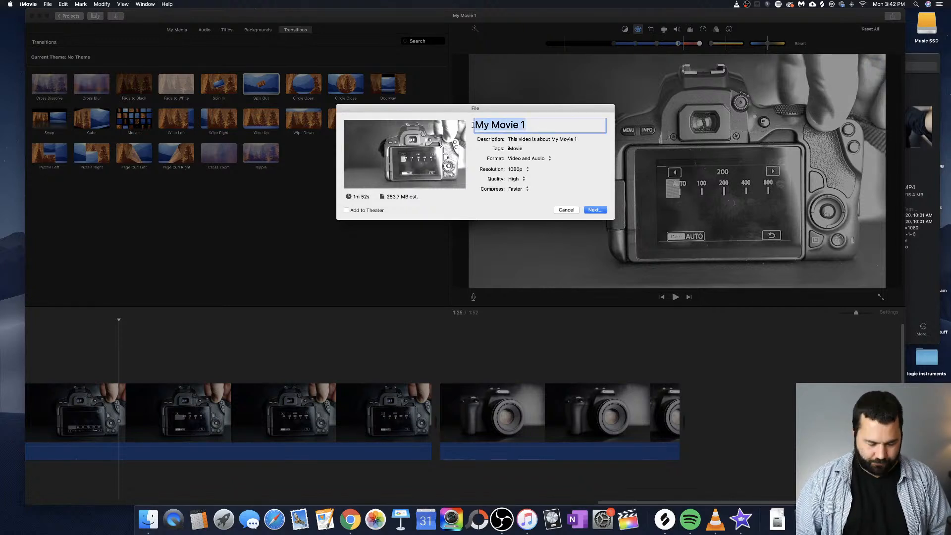
pyautogui.write('awe')
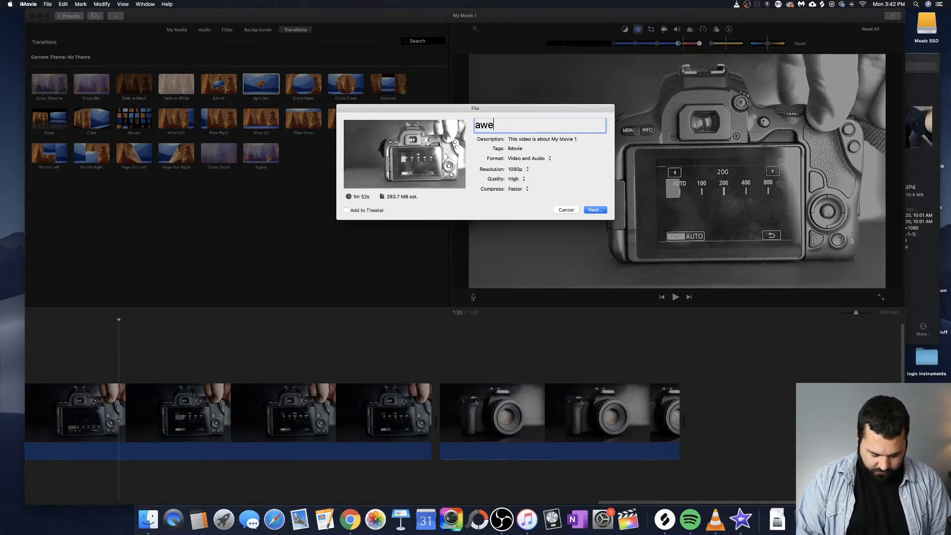
pyautogui.write('some moviw')
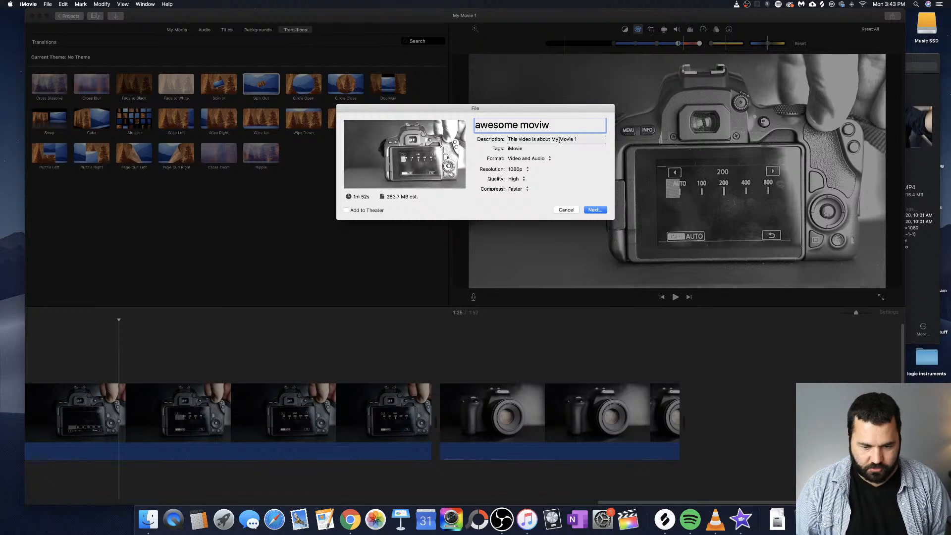
# Clear the description and the iMovie tag from the file export settings
pyautogui.click(539, 139)
pyautogui.press('BackSpace')
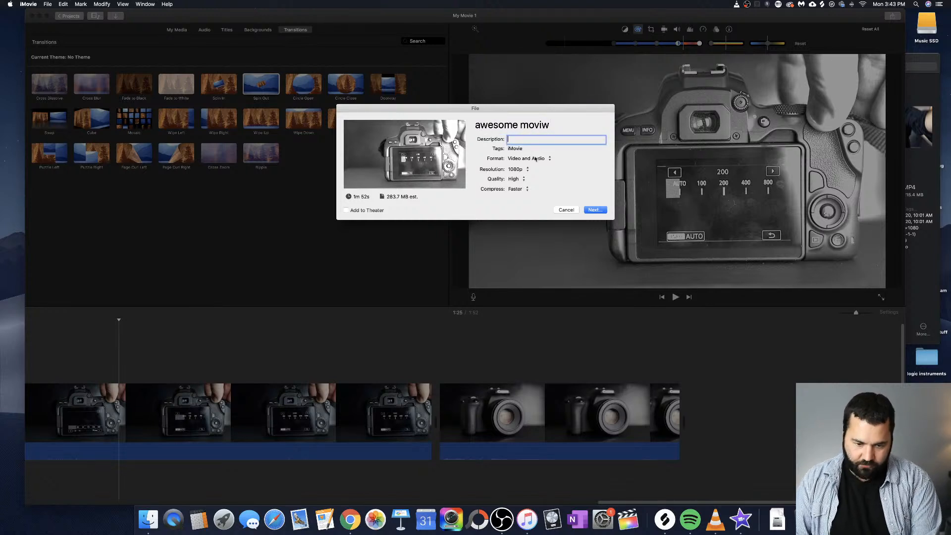
pyautogui.click(518, 148)
pyautogui.press('BackSpace')
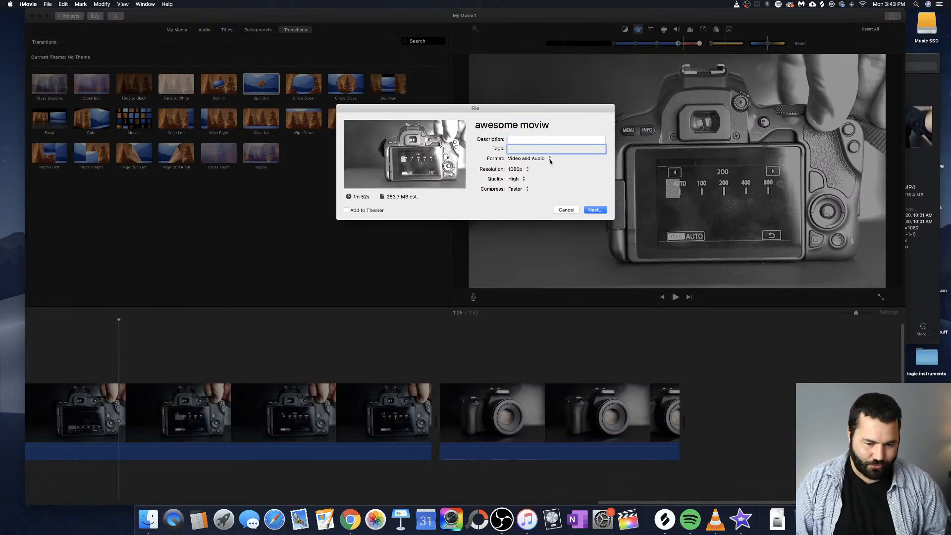
# Check the export options, keeping Video and Audio, 1080p and High quality, and set the compression to Better Quality
pyautogui.click(529, 160)
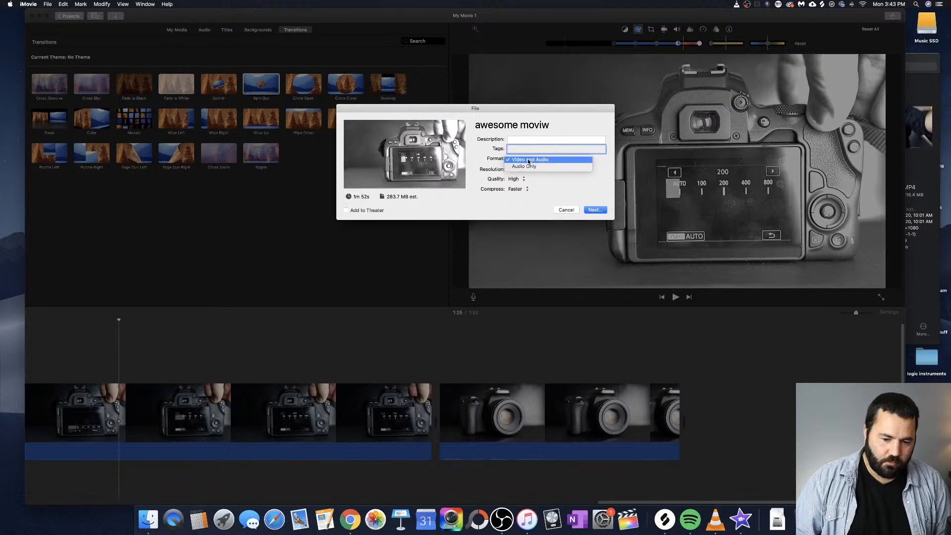
pyautogui.click(566, 162)
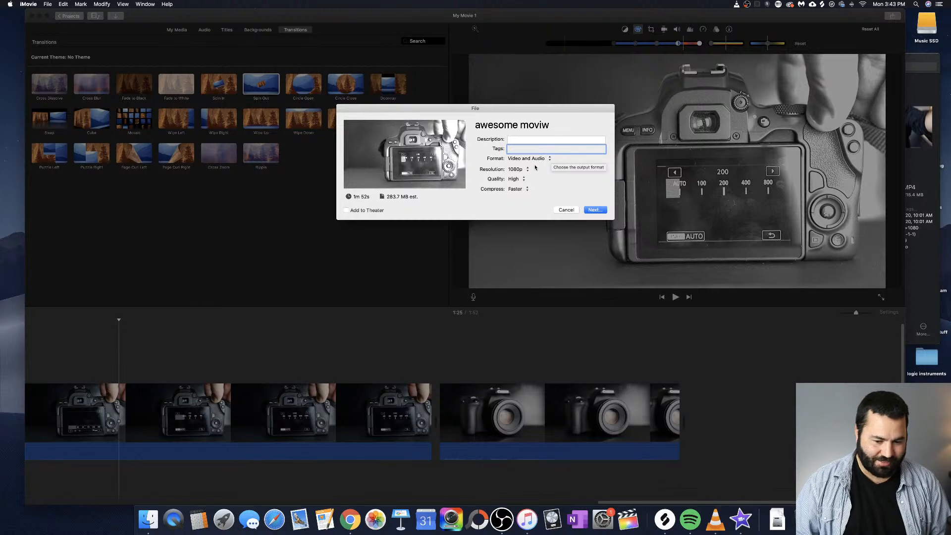
pyautogui.click(519, 171)
pyautogui.click(540, 170)
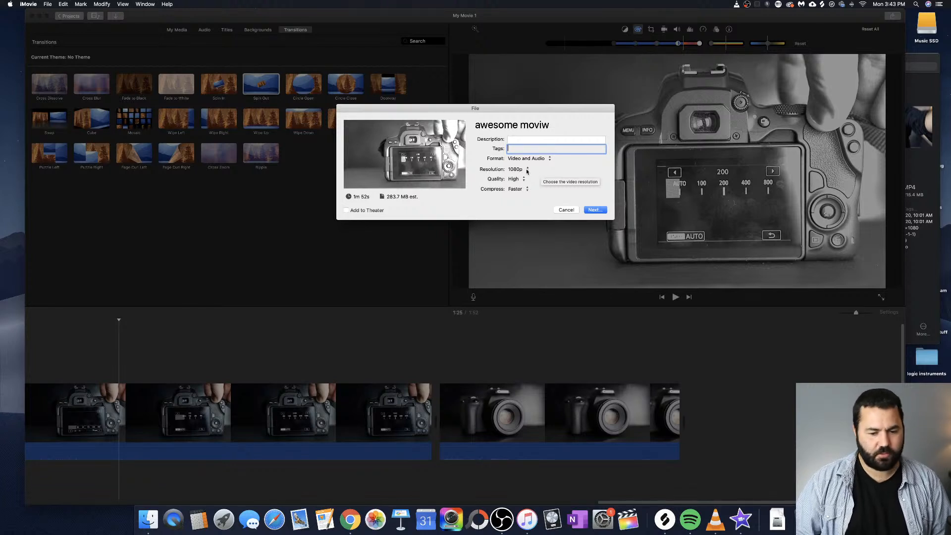
pyautogui.click(515, 180)
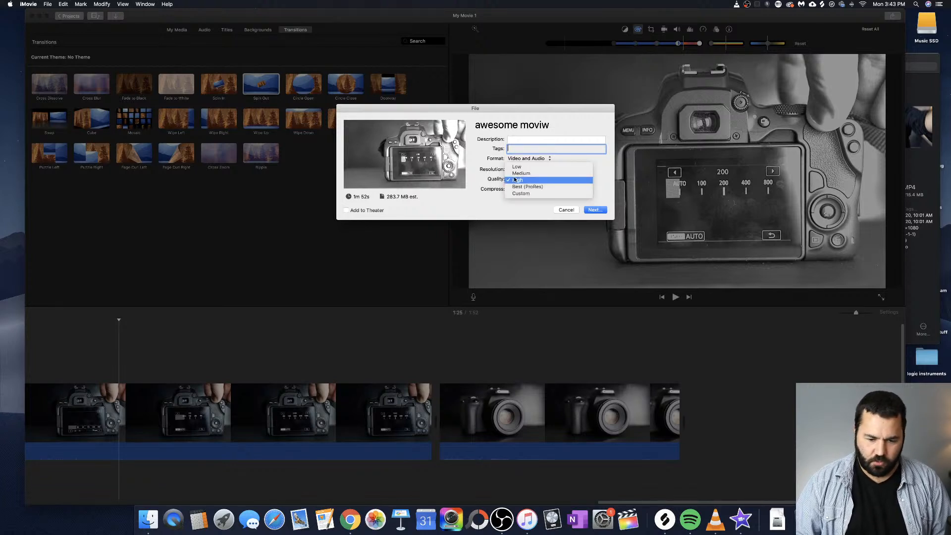
pyautogui.click(562, 180)
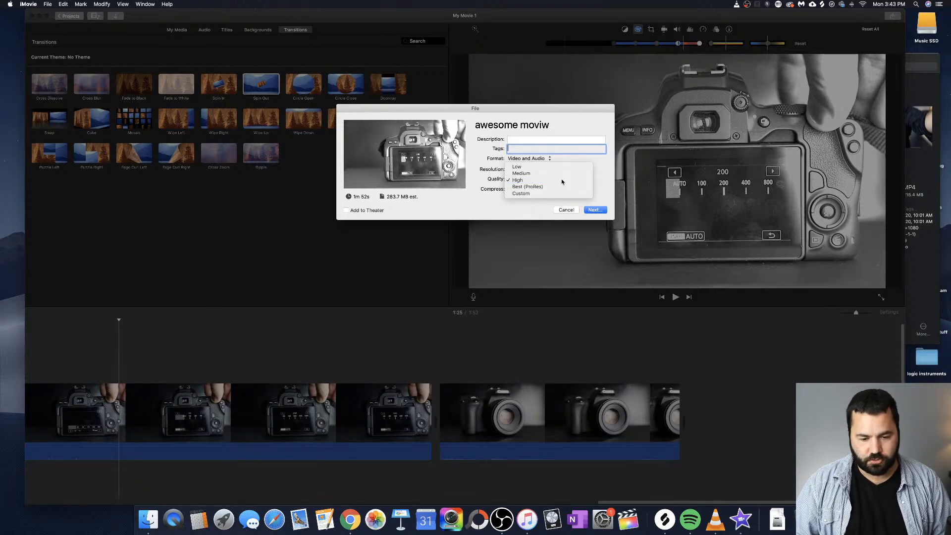
pyautogui.click(518, 189)
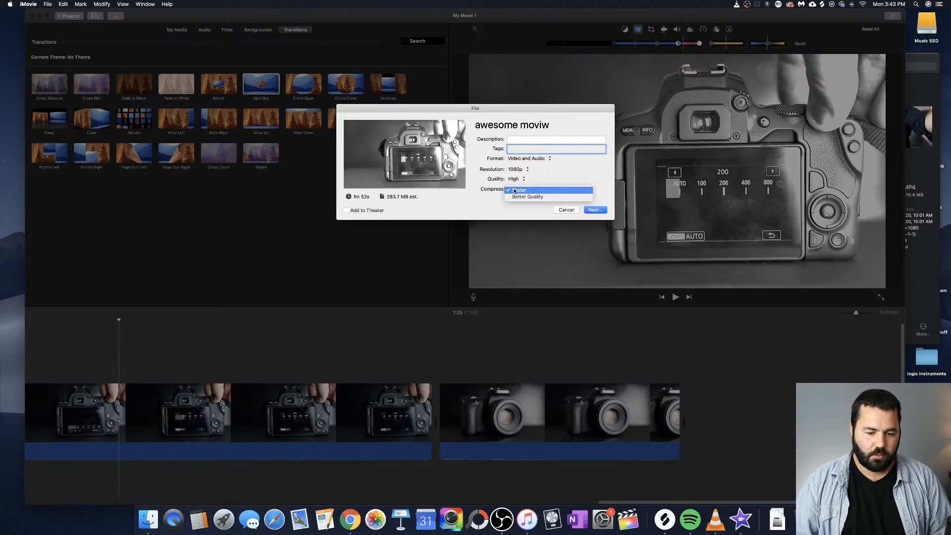
pyautogui.click(554, 197)
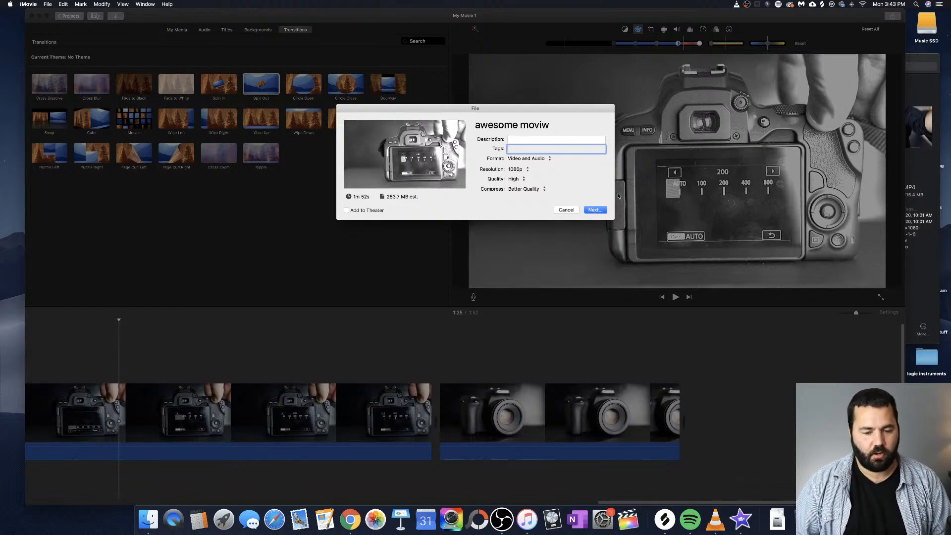
# Name the save file "awesome movie", try Google Drive and the Desktop as save locations, and cancel saving
pyautogui.click(595, 210)
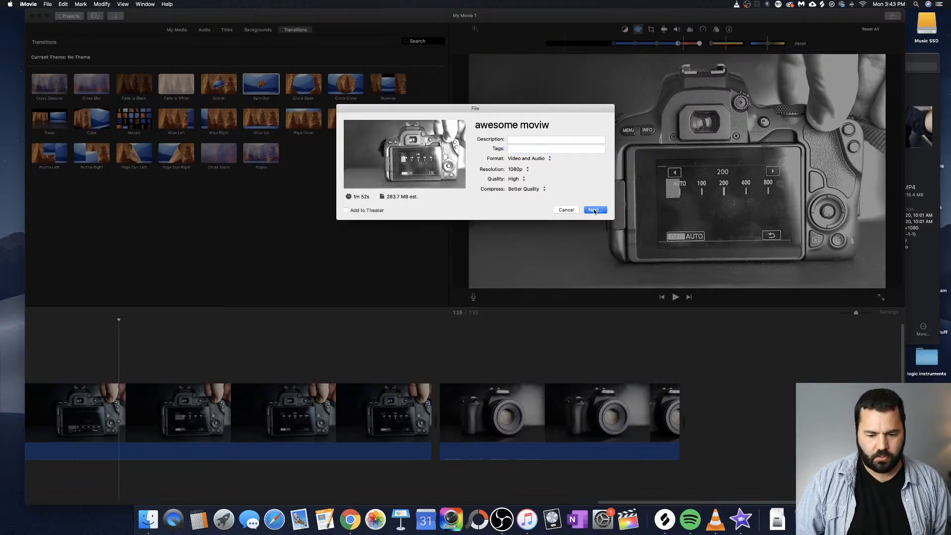
pyautogui.click(498, 122)
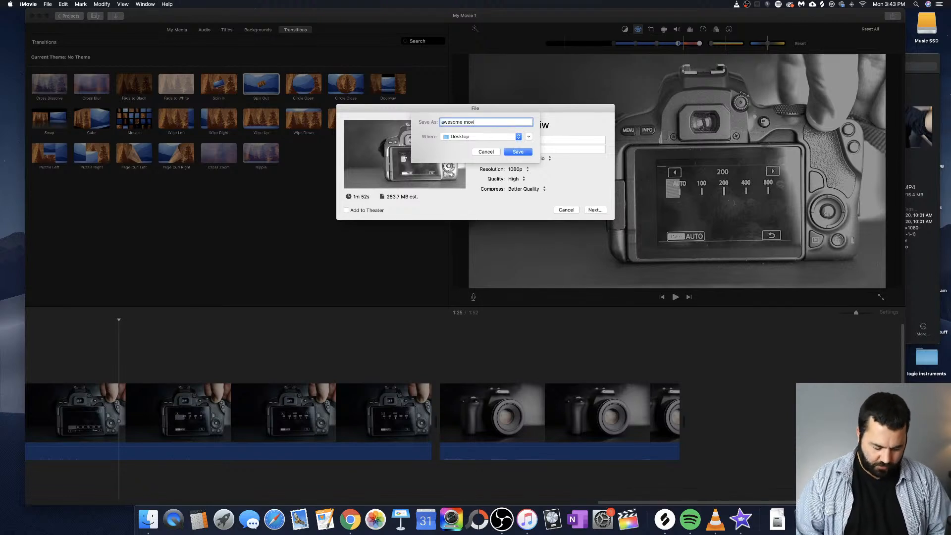
pyautogui.click(462, 138)
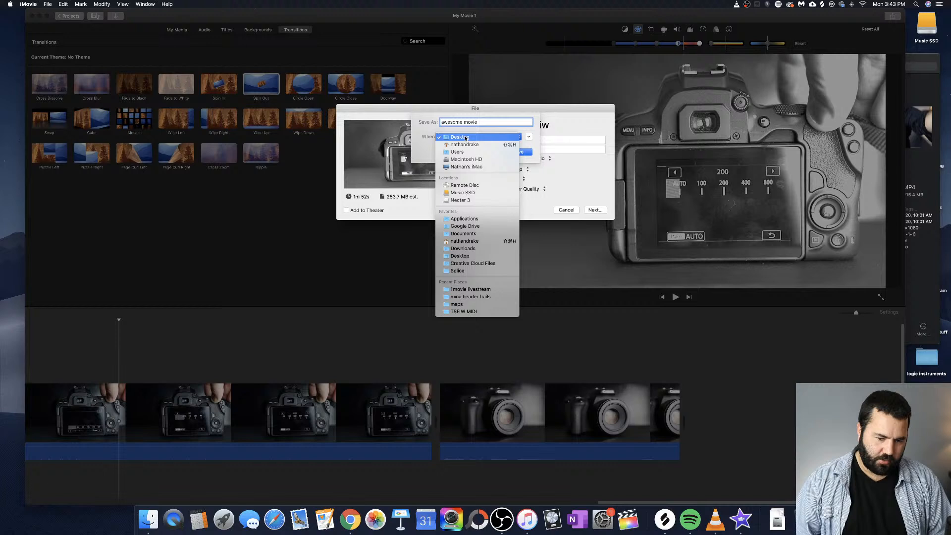
pyautogui.click(493, 135)
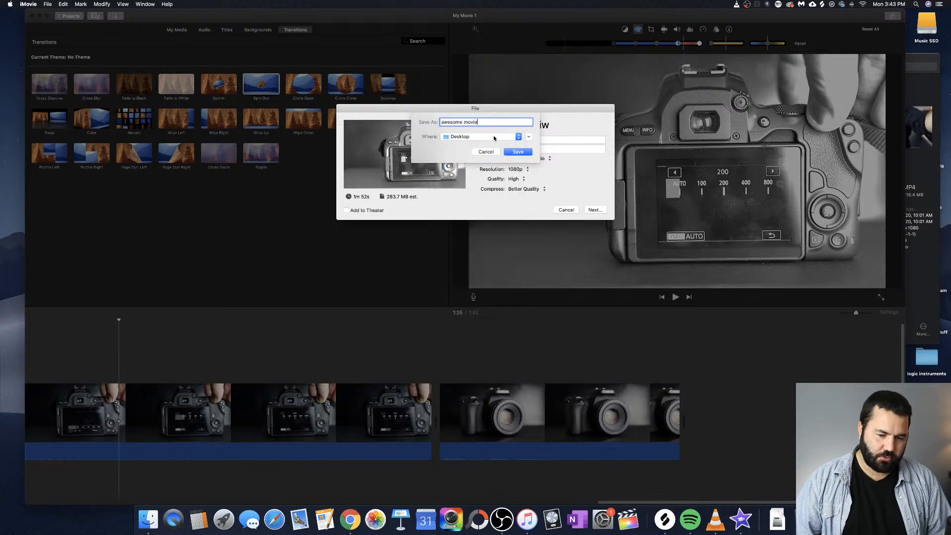
pyautogui.click(530, 137)
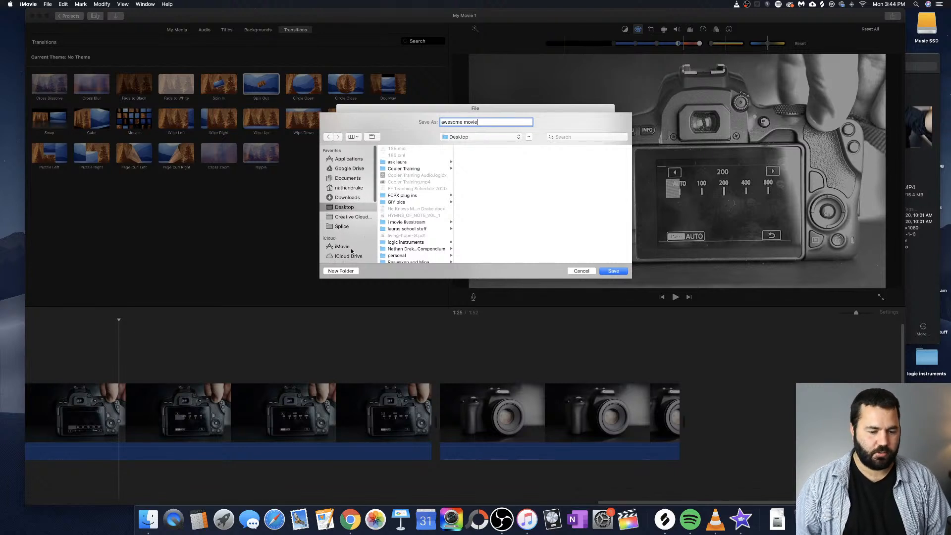
pyautogui.click(357, 170)
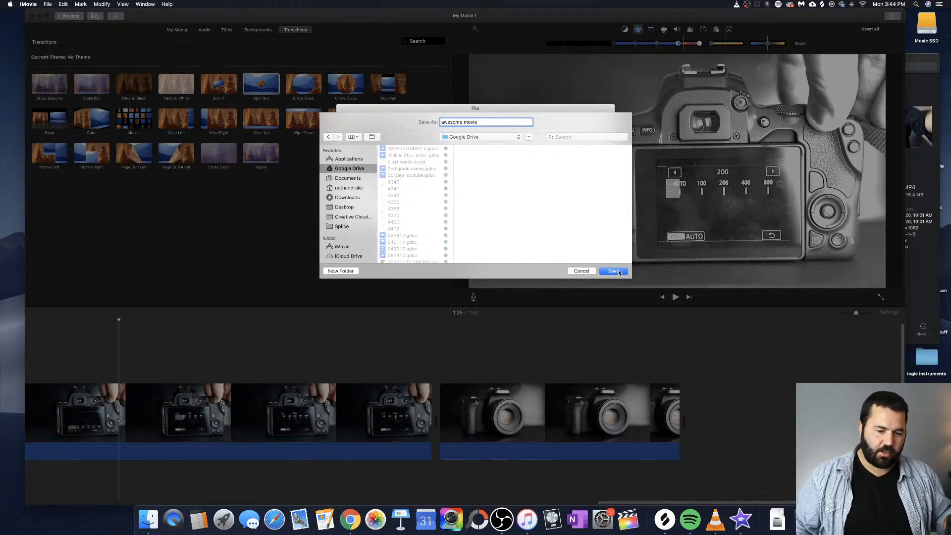
pyautogui.click(352, 209)
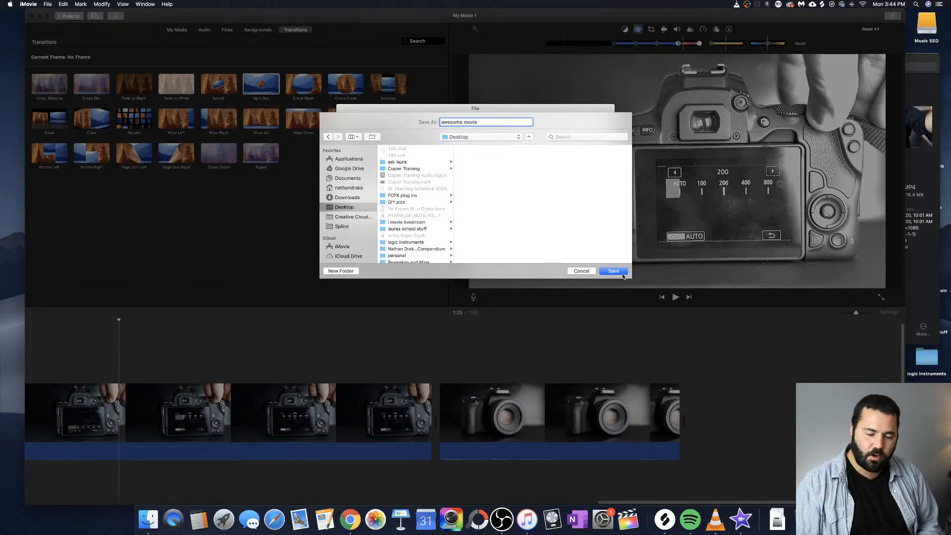
pyautogui.click(584, 271)
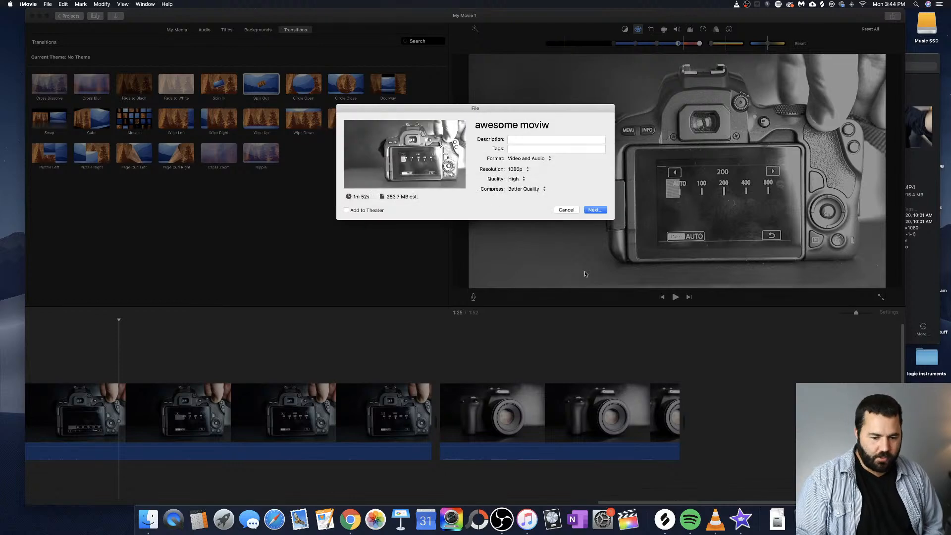
# Continue from the export settings and save the movie file to the Desktop
pyautogui.click(595, 210)
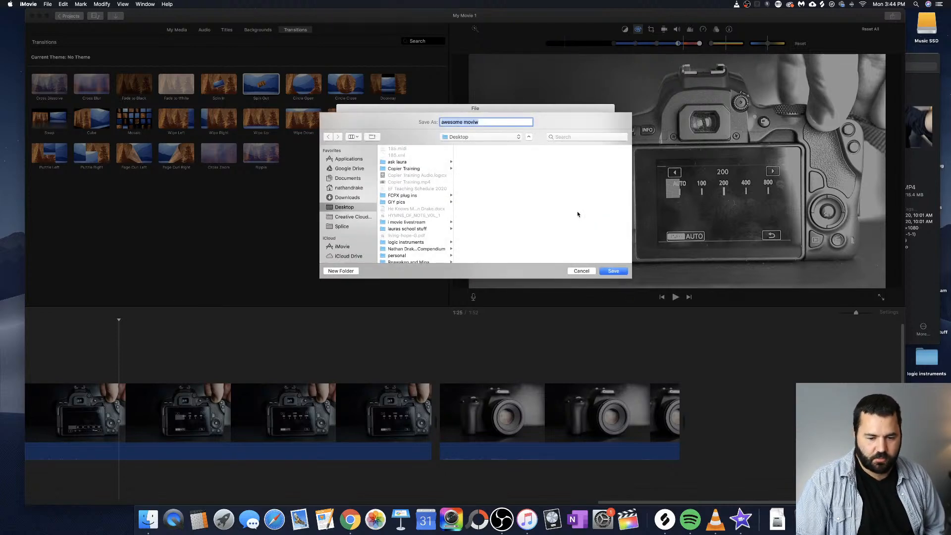
pyautogui.click(614, 270)
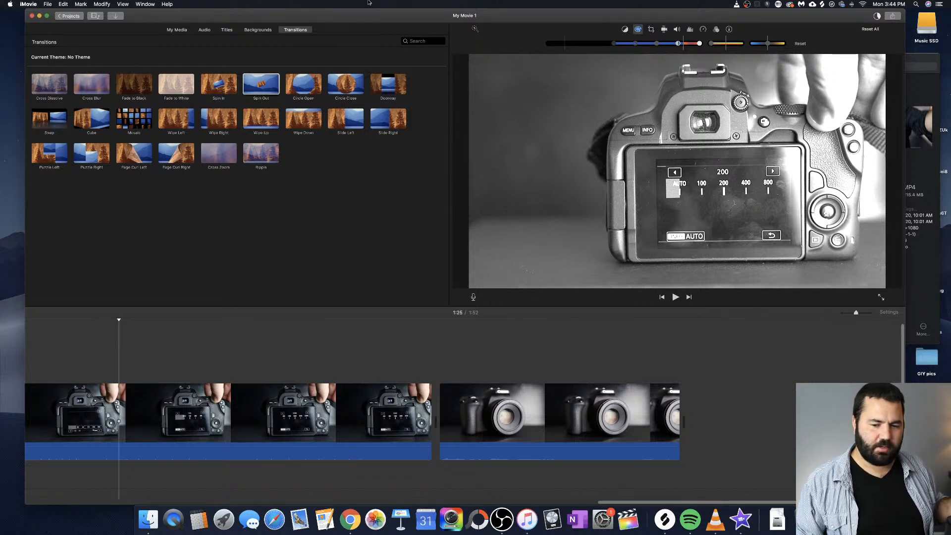
pyautogui.click(105, 4)
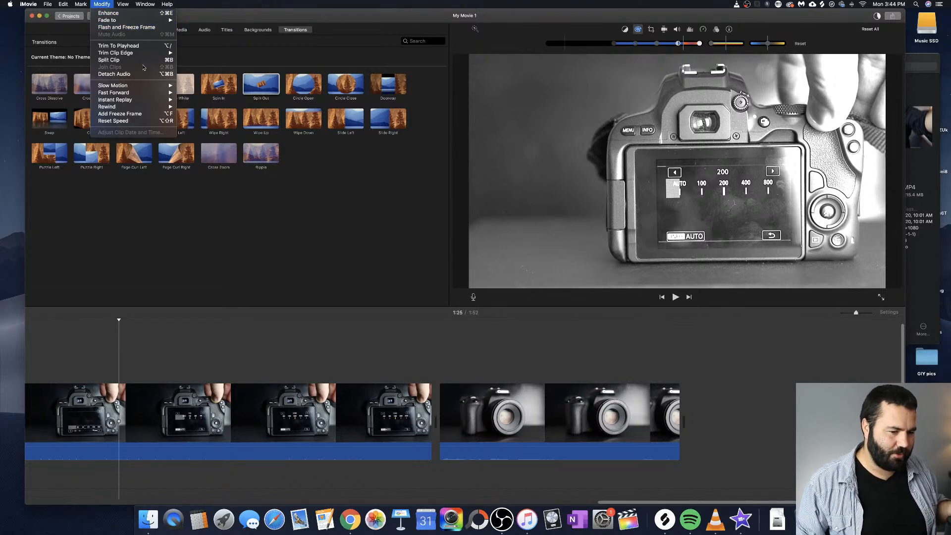
pyautogui.moveTo(124, 4)
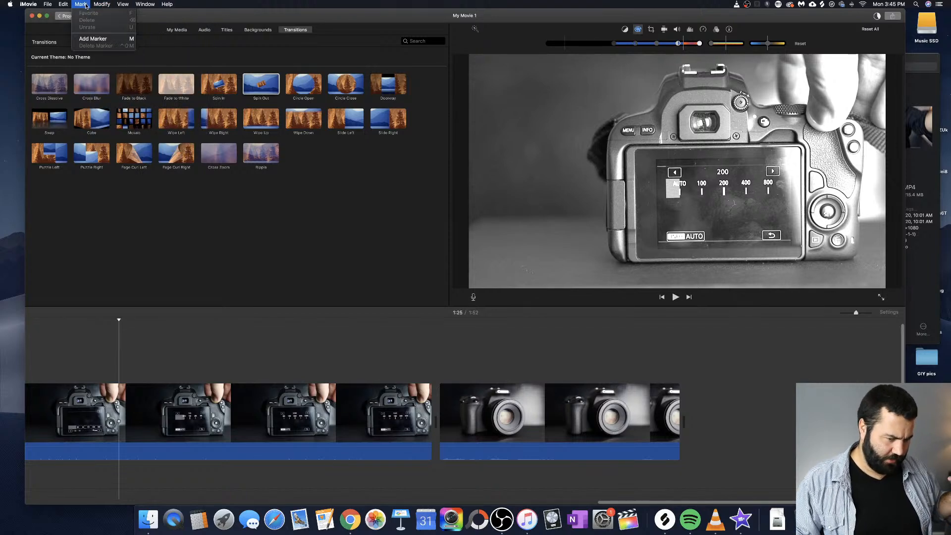
pyautogui.moveTo(63, 5)
pyautogui.click(257, 19)
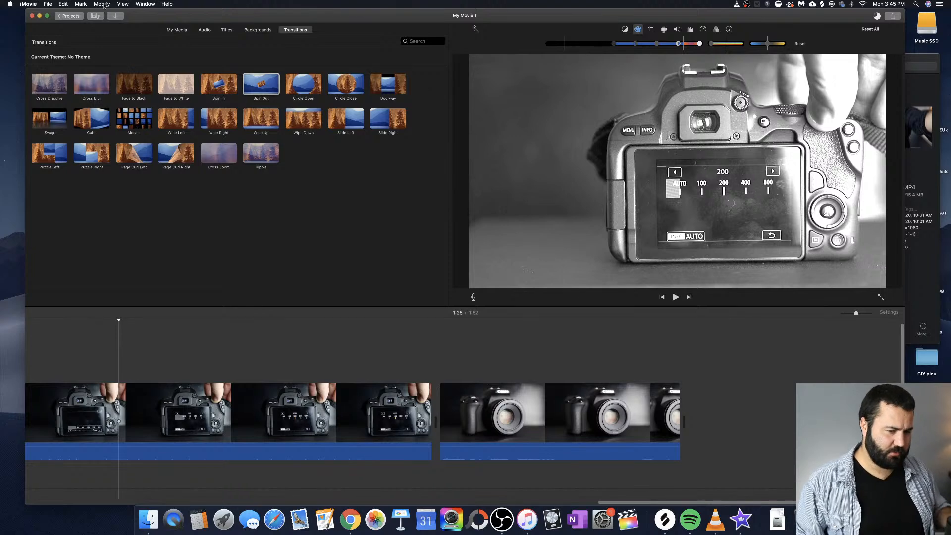
pyautogui.click(48, 4)
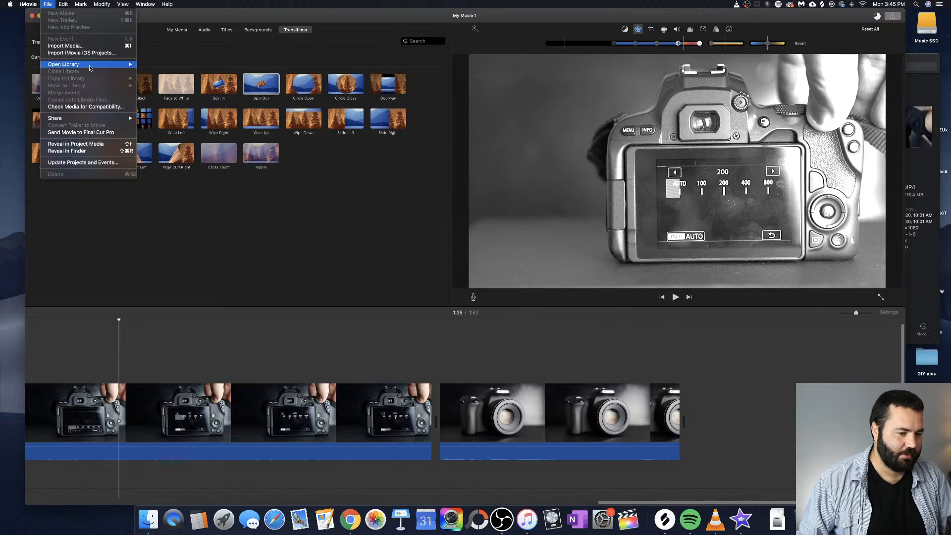
pyautogui.moveTo(91, 68)
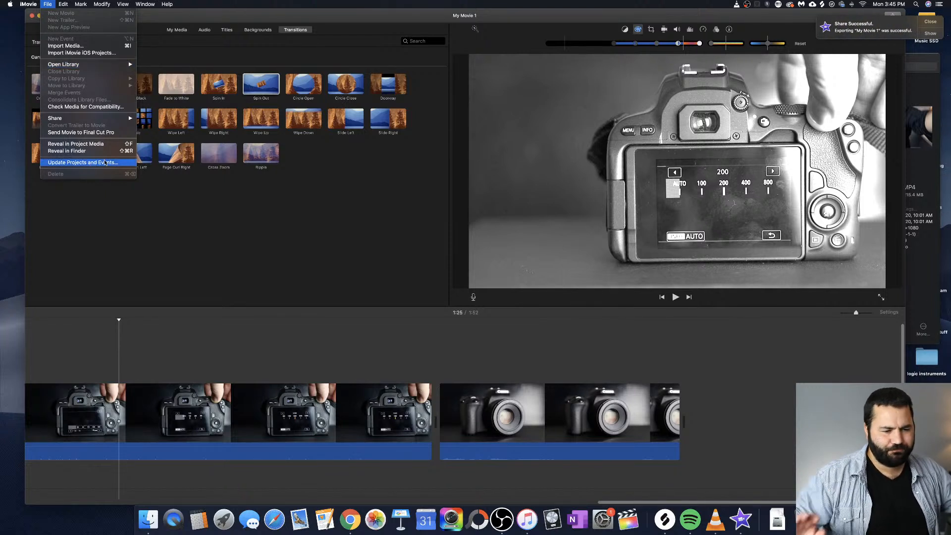
pyautogui.click(242, 4)
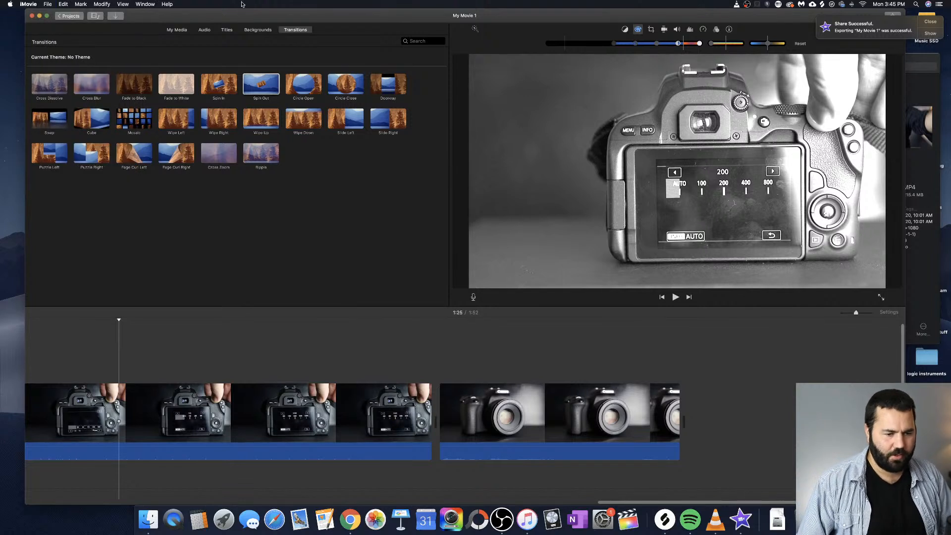
pyautogui.moveTo(241, 16); pyautogui.dragTo(241, 17)
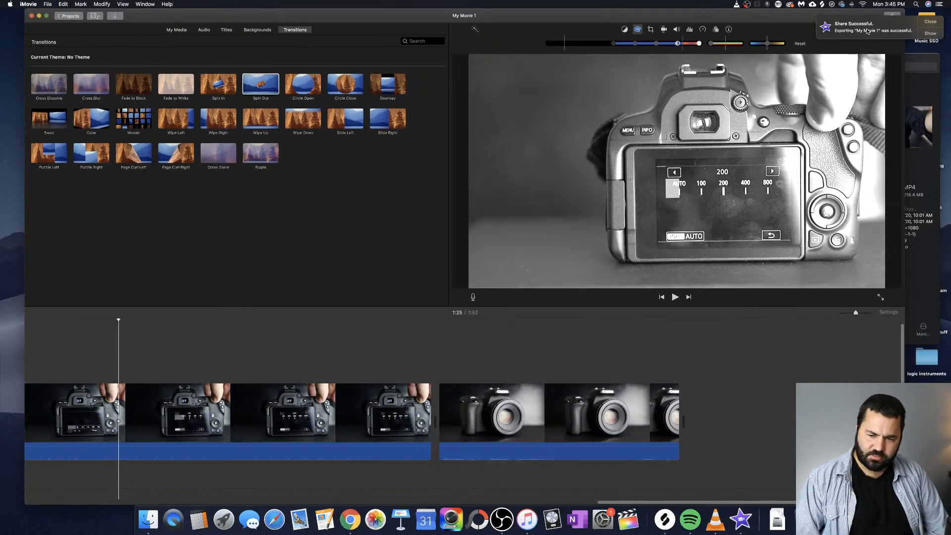
# Reveal the exported movie in Finder, play it in QuickTime Player, and skip ahead to the black-and-white camera-back clip
pyautogui.click(930, 33)
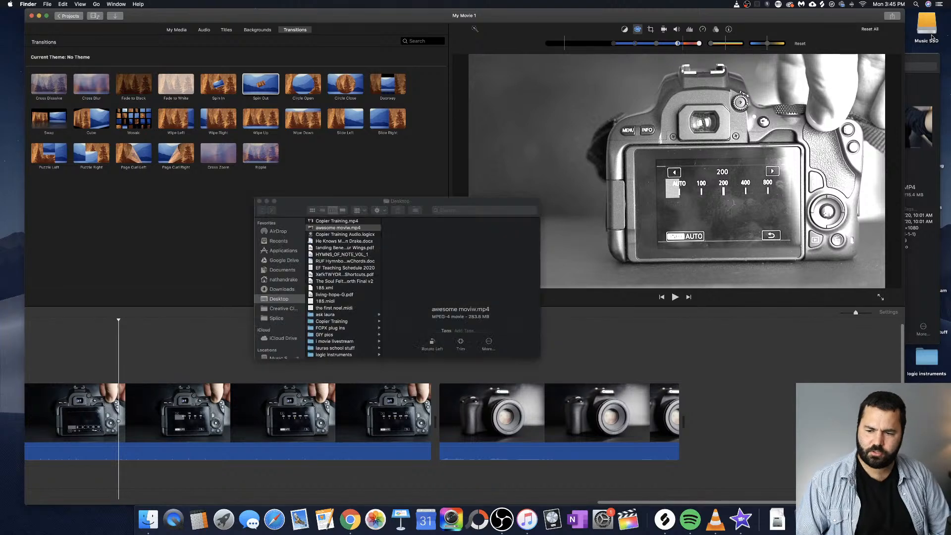
pyautogui.doubleClick(348, 231)
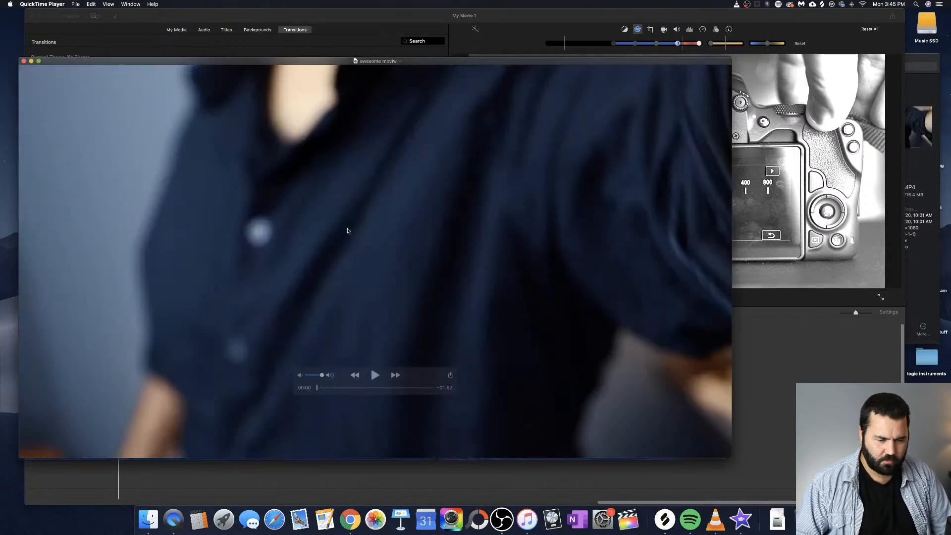
pyautogui.press('space')
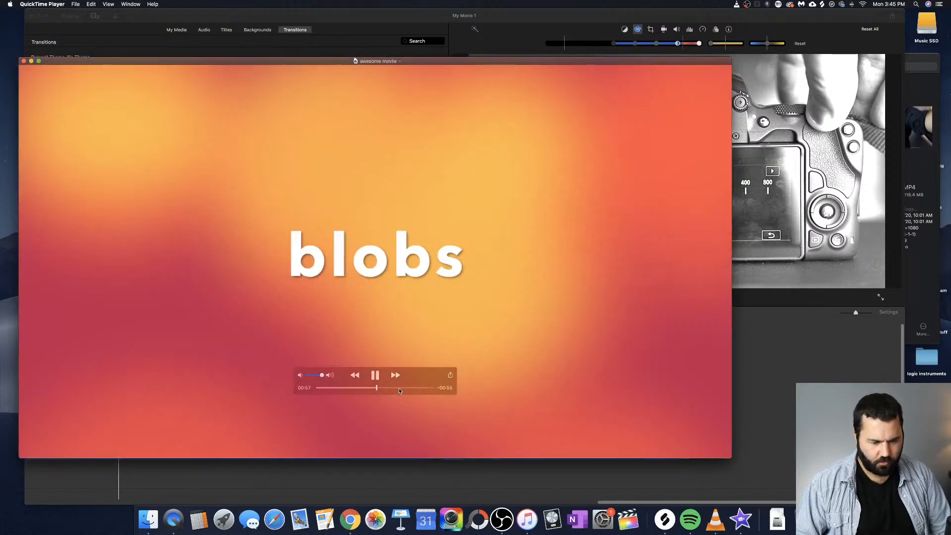
pyautogui.click(401, 388)
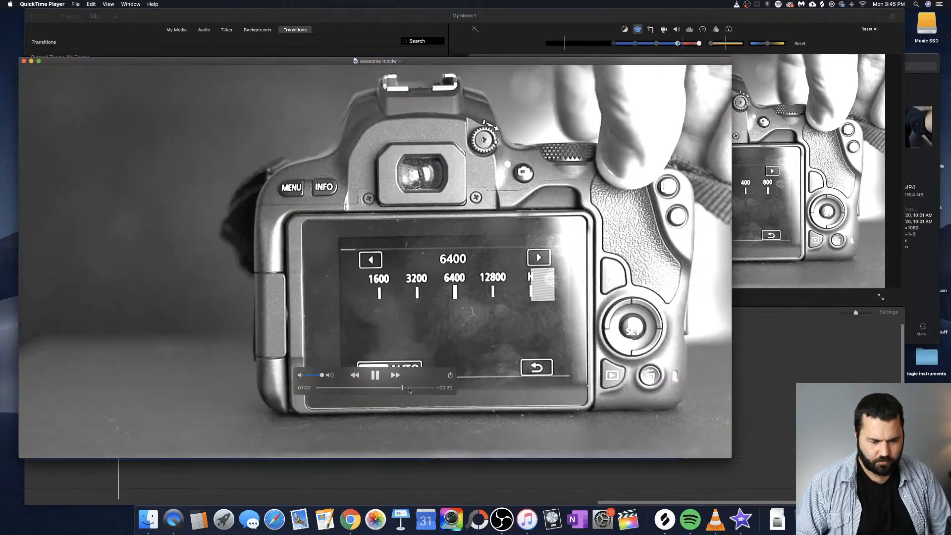
# Skip to a later part of the exported movie, then close its playback window and the Finder window
pyautogui.click(419, 388)
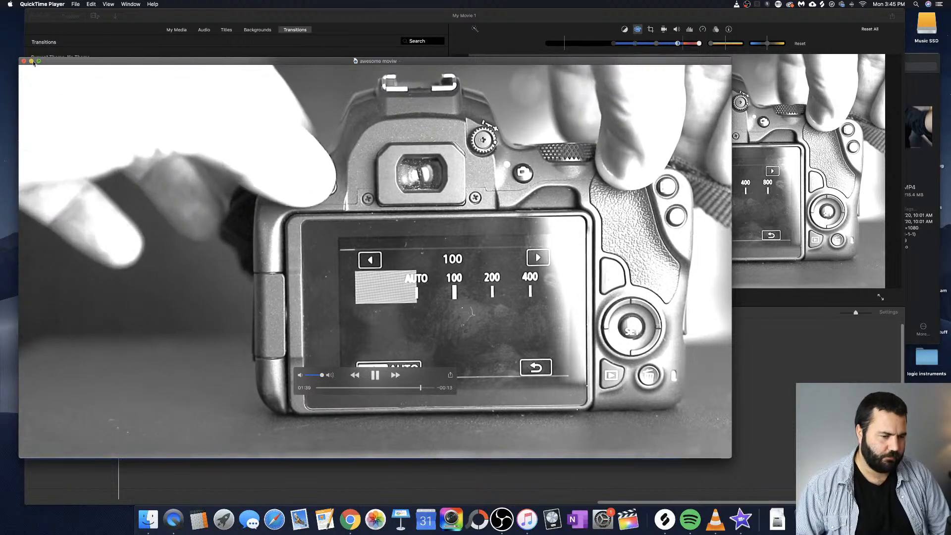
pyautogui.click(23, 61)
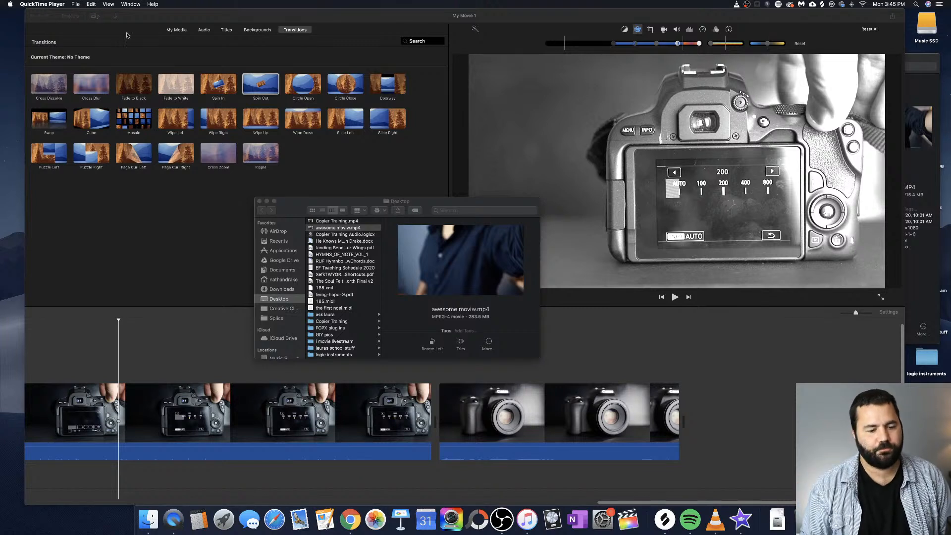
pyautogui.click(260, 202)
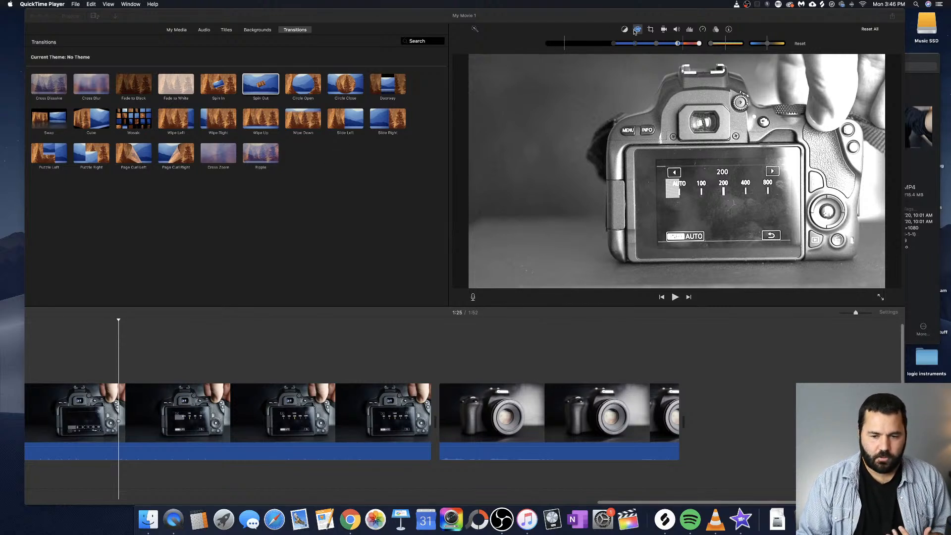
# Return to the My Movie 1 media in iMovie and import MVI_5335.MP4 from the Finder folder
pyautogui.click(183, 31)
pyautogui.click(183, 31)
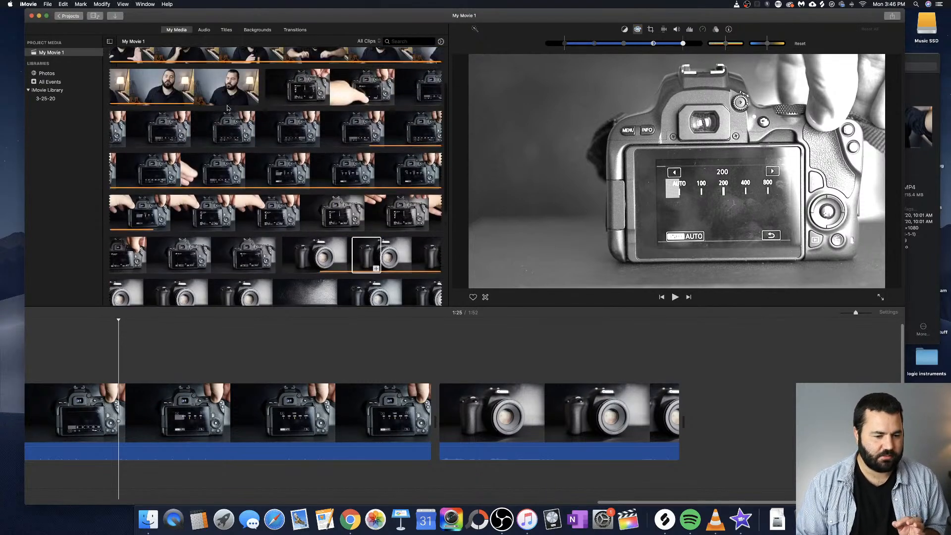
pyautogui.scroll(4, 228, 108)
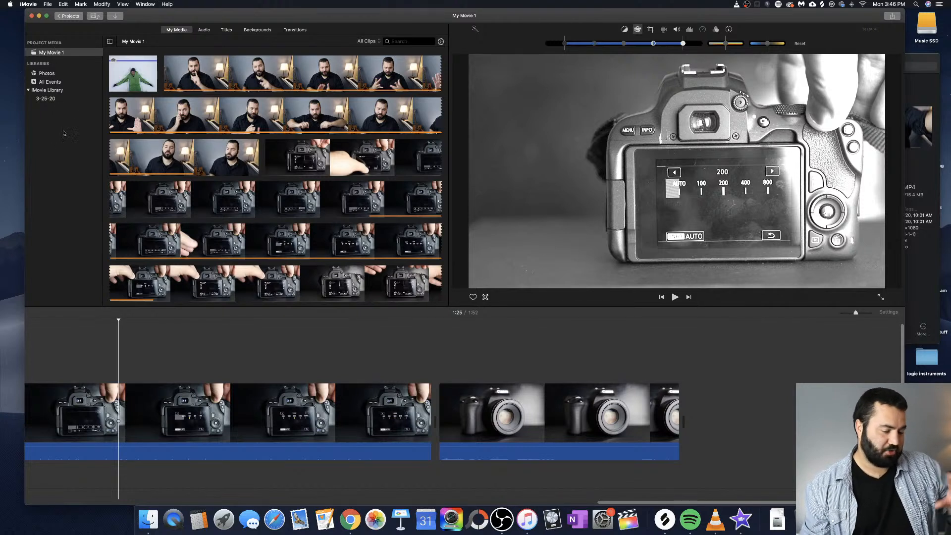
pyautogui.click(55, 52)
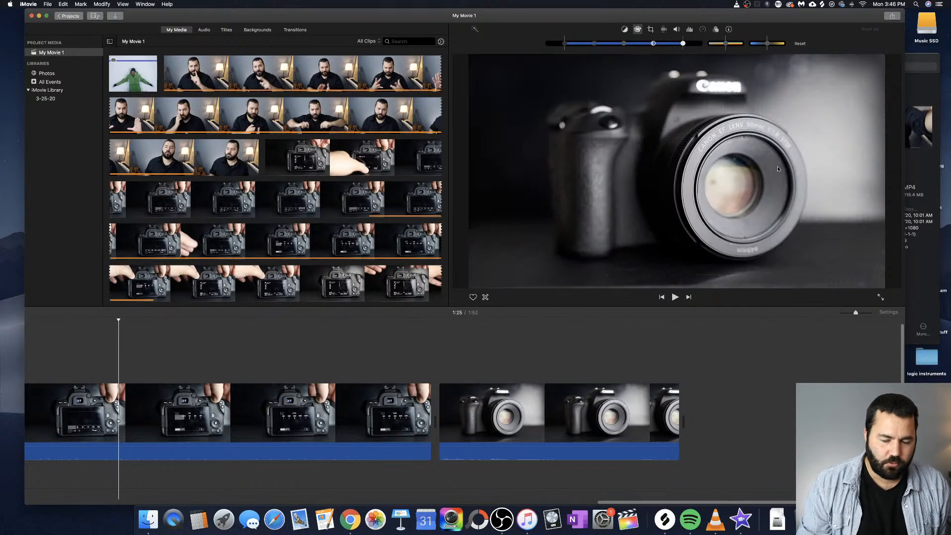
pyautogui.click(903, 57)
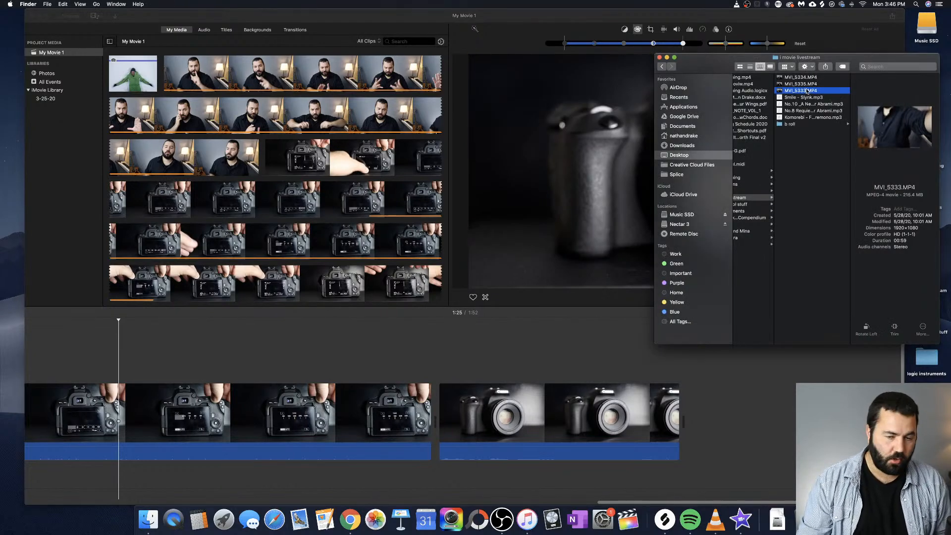
pyautogui.moveTo(804, 84); pyautogui.dragTo(262, 181)
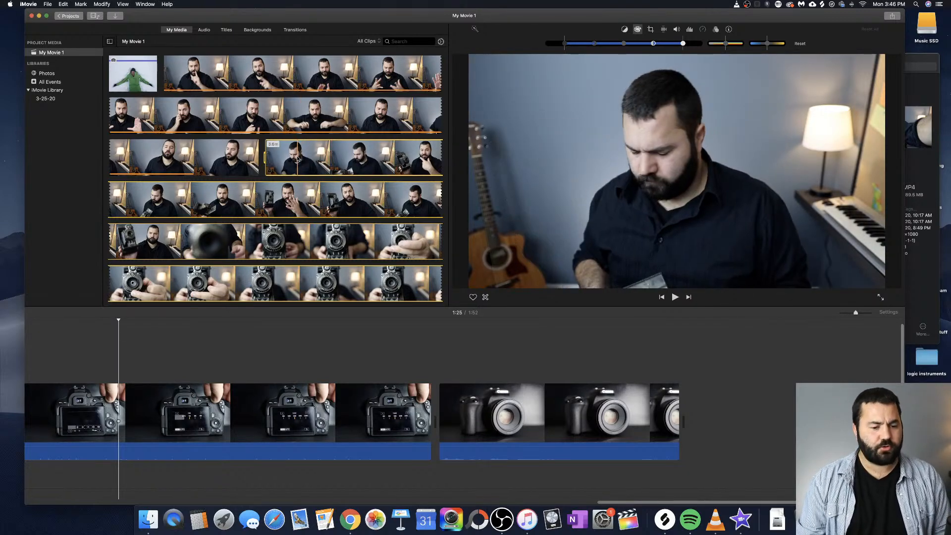
# Place the newly imported clip as an overlay above the opening talking clip, near the start of the timeline
pyautogui.click(262, 460)
pyautogui.hscroll(-10, 223, 408)
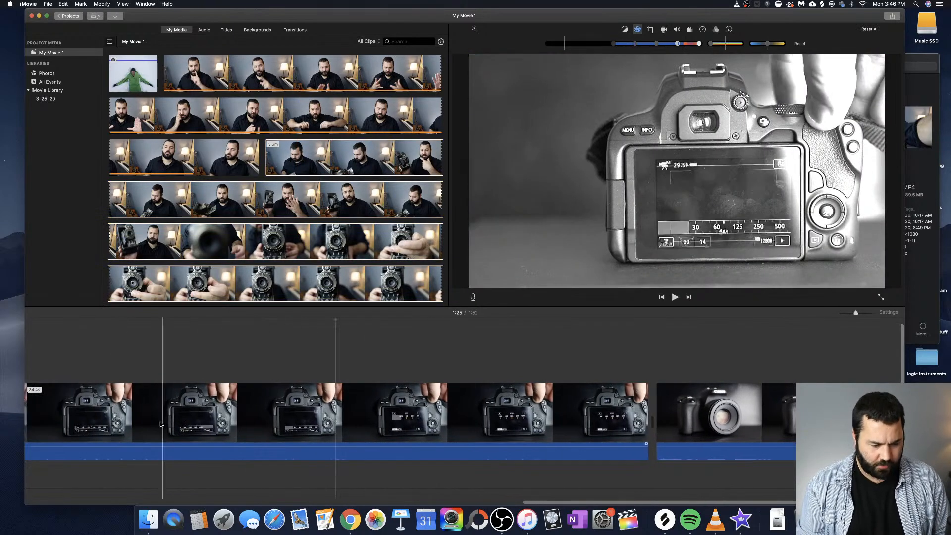
pyautogui.hscroll(-10, 223, 407)
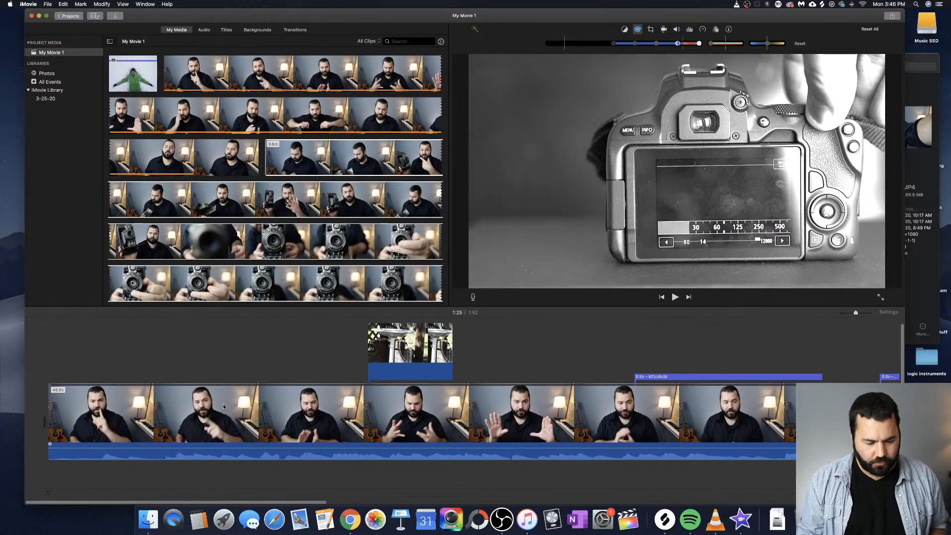
pyautogui.moveTo(266, 193); pyautogui.dragTo(202, 349)
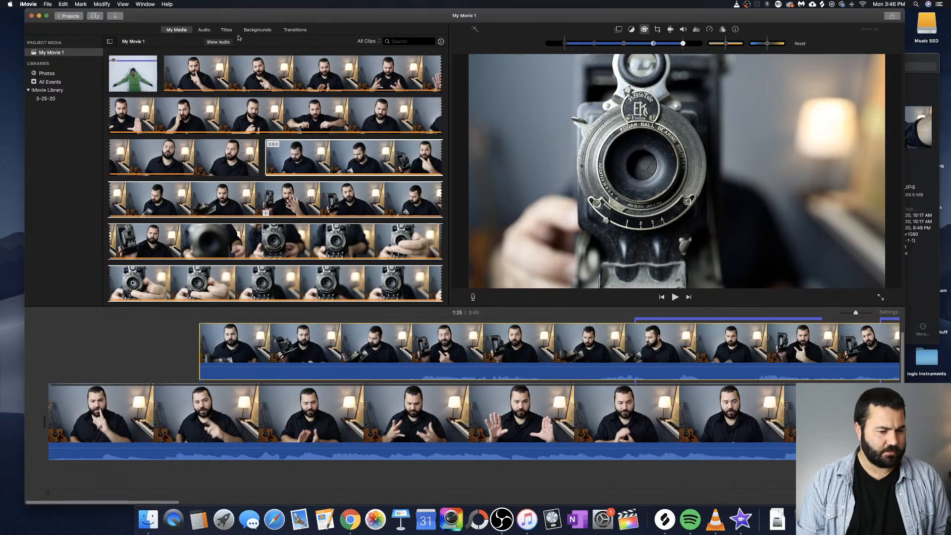
# View the audio library, then add a Prism title above the overlay clip near its start
pyautogui.click(208, 31)
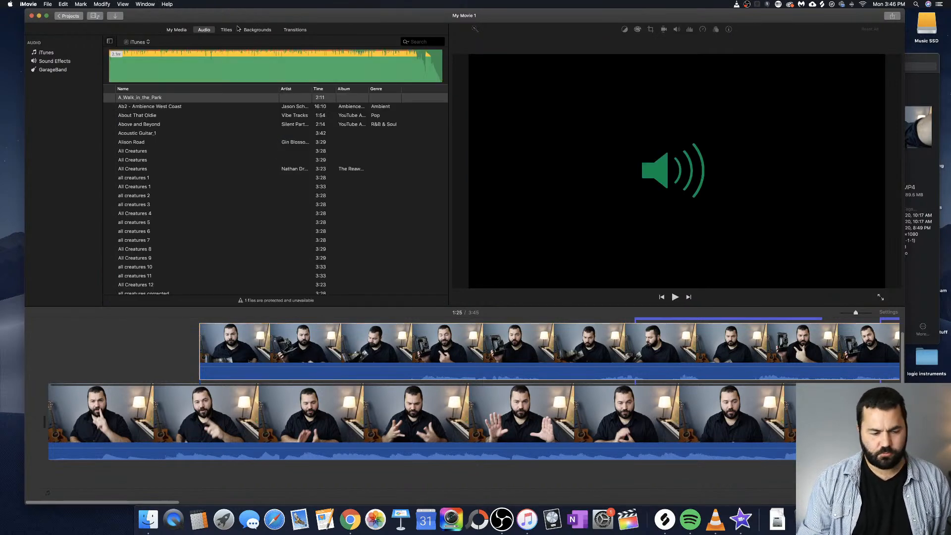
pyautogui.click(228, 30)
pyautogui.moveTo(266, 139); pyautogui.dragTo(280, 321)
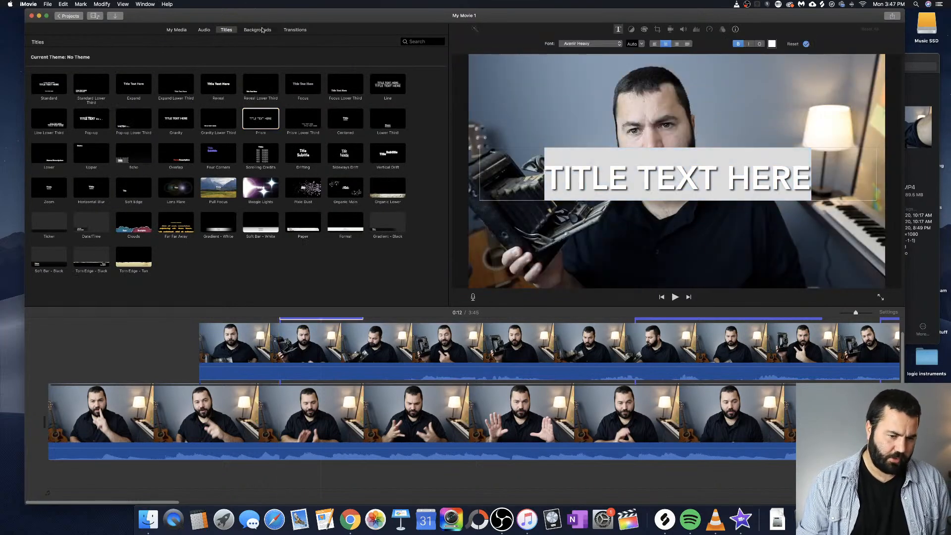
# Look through the backgrounds and transitions libraries, then return to the project's media
pyautogui.click(262, 30)
pyautogui.click(295, 30)
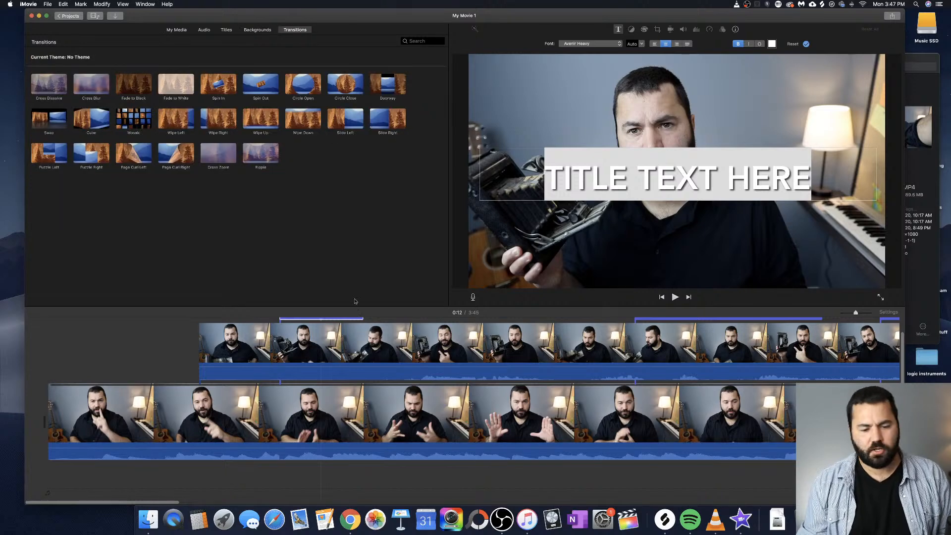
pyautogui.click(178, 30)
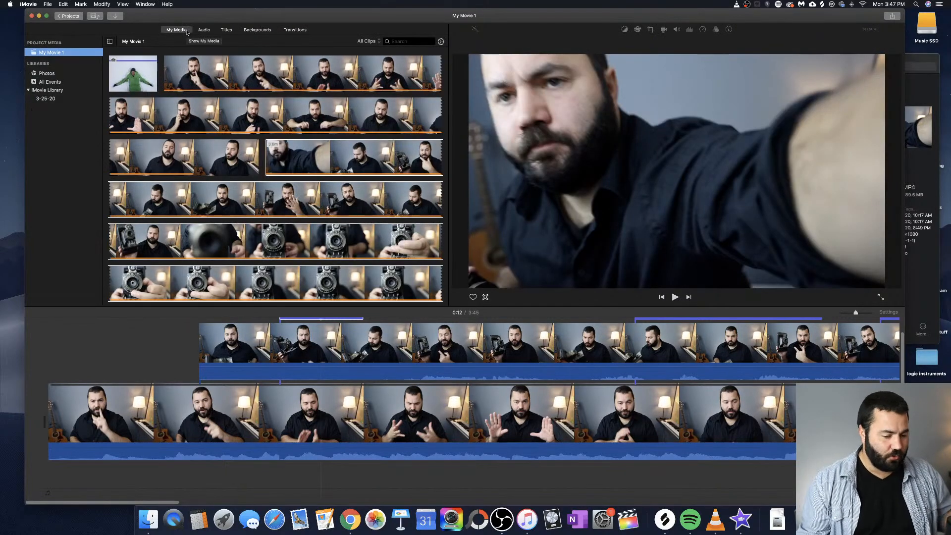
# Lengthen the new title to about 5.6 s and lower the overlay clip's audio volume to about 22%
pyautogui.click(387, 418)
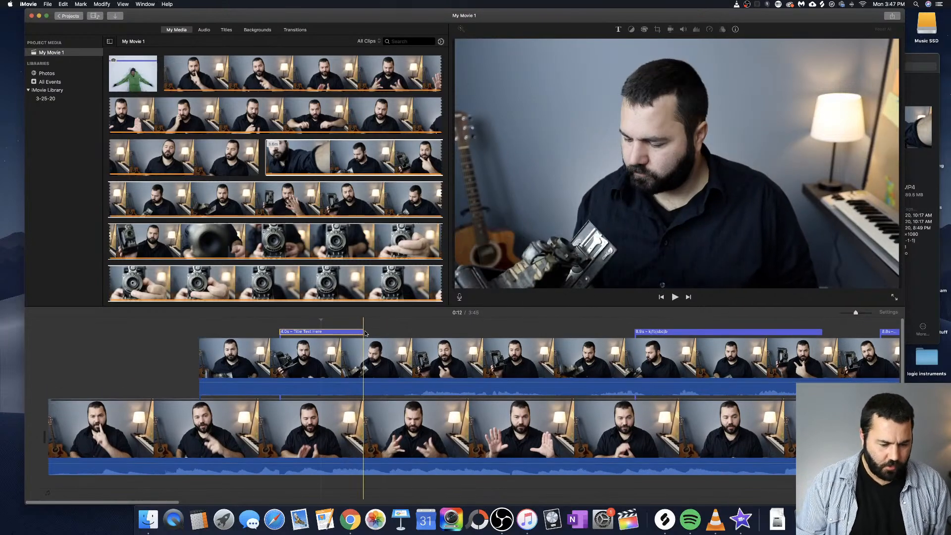
pyautogui.moveTo(363, 331); pyautogui.dragTo(385, 332)
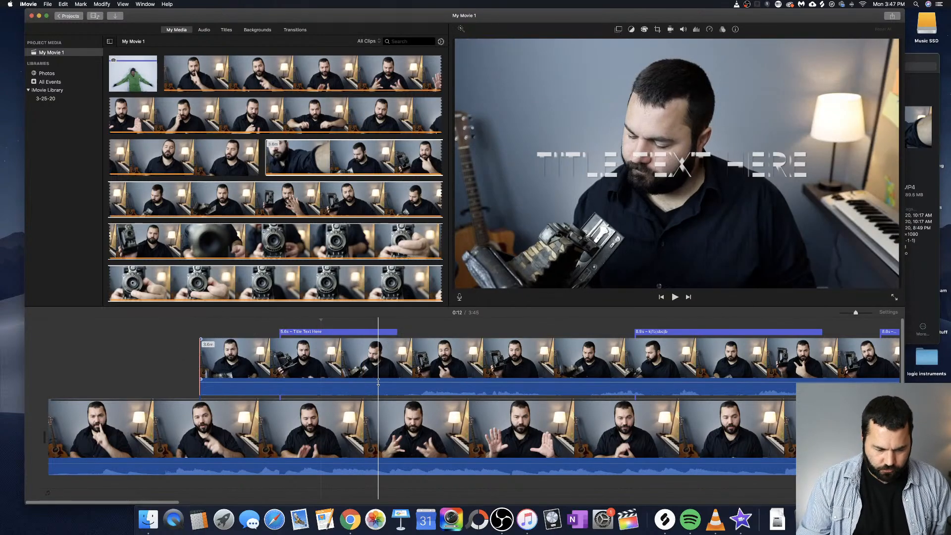
pyautogui.moveTo(382, 388); pyautogui.dragTo(382, 390)
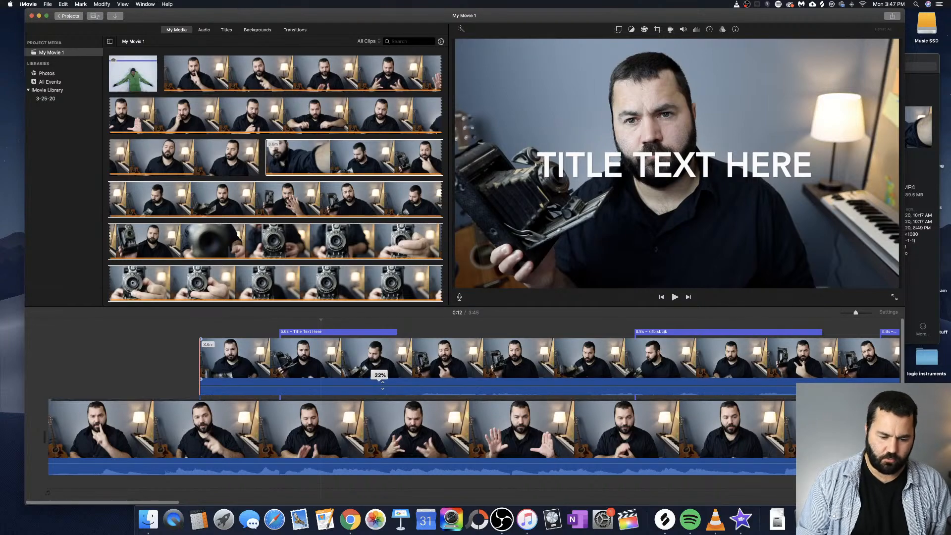
# Inspect the Spin Out transition's duration setting and open the "blobs" title's text for editing
pyautogui.hscroll(10, 382, 390)
pyautogui.hscroll(15, 381, 389)
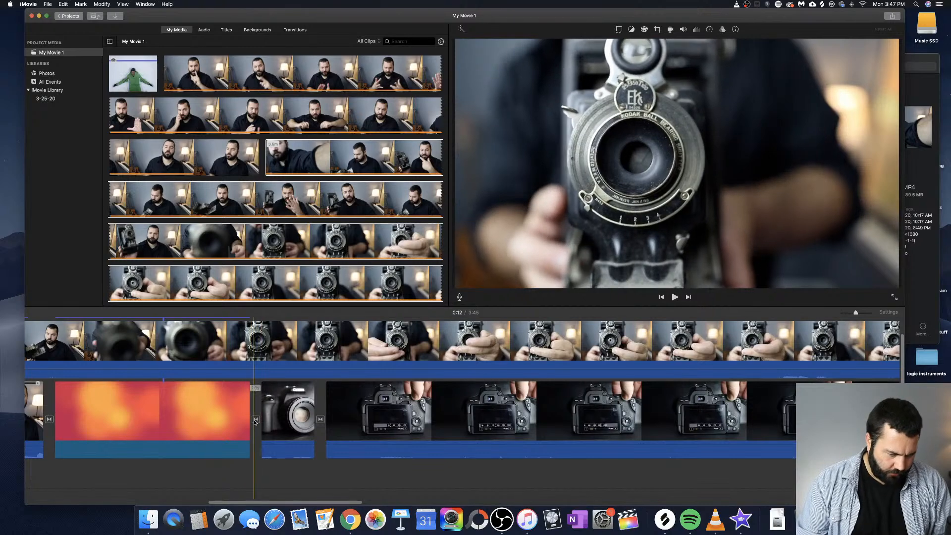
pyautogui.doubleClick(256, 420)
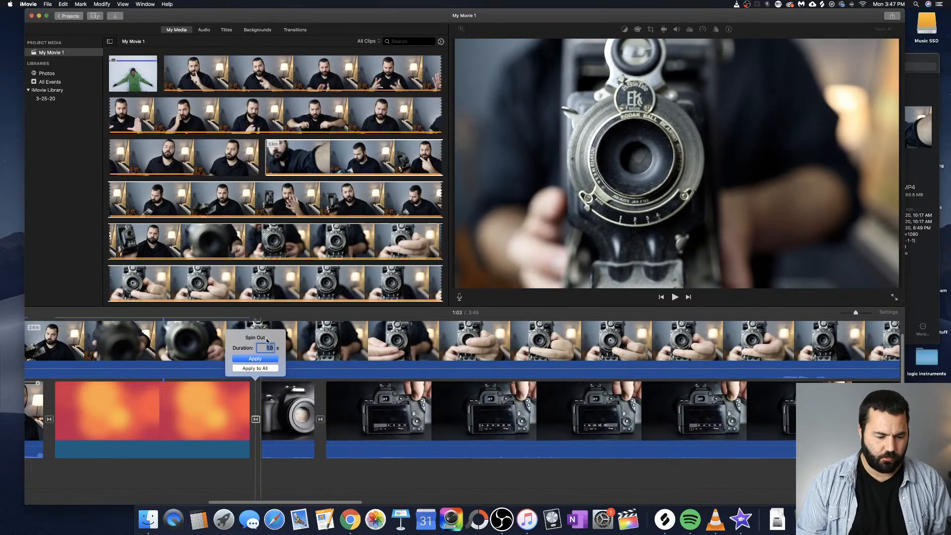
pyautogui.click(316, 411)
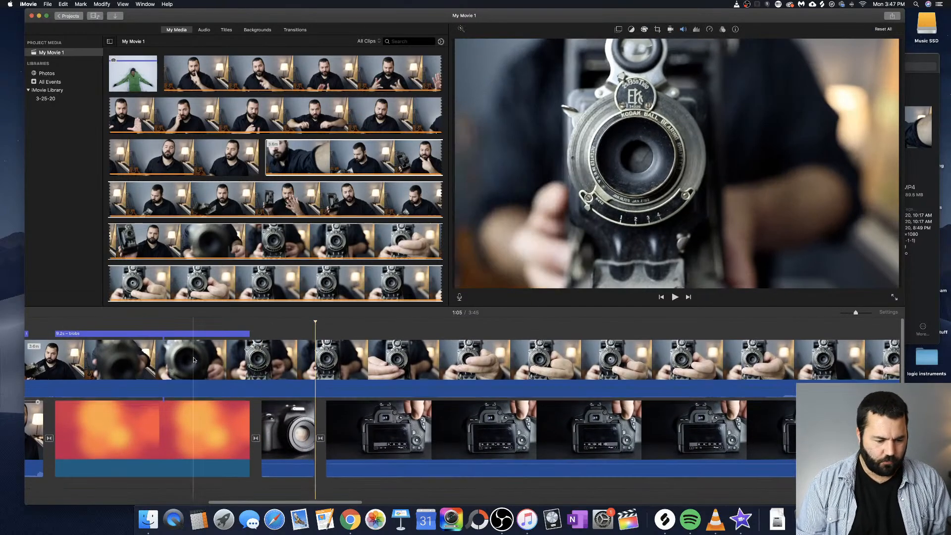
pyautogui.doubleClick(204, 331)
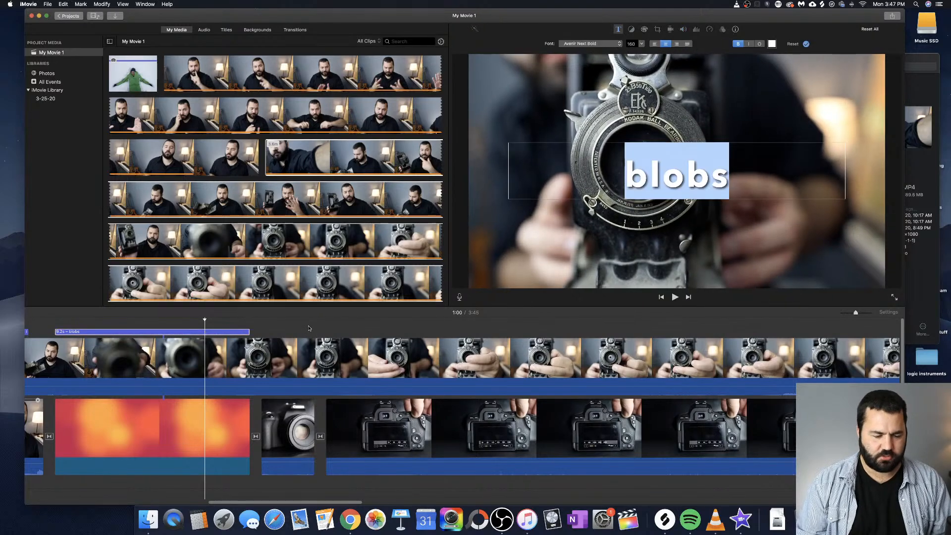
# Select the overlay clip near its end and show its color balance and cropping controls
pyautogui.hscroll(15, 308, 328)
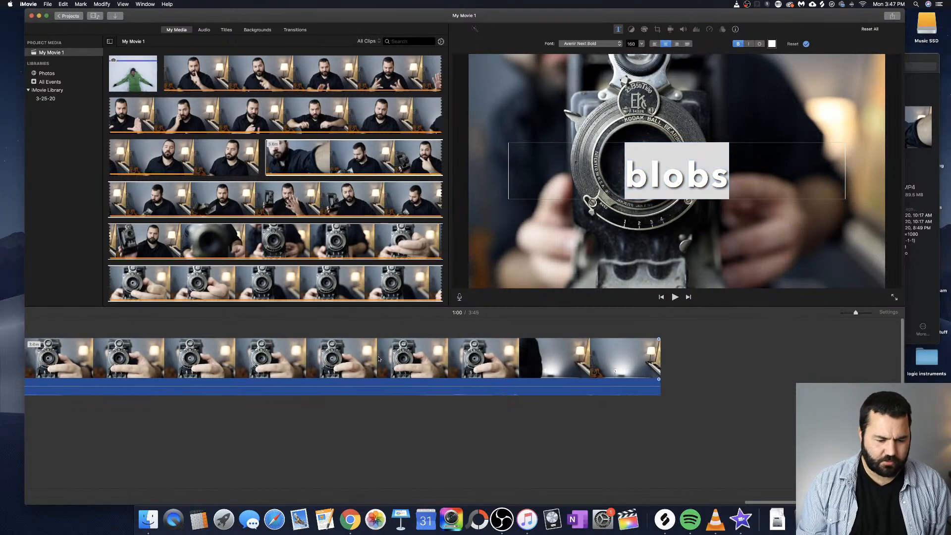
pyautogui.click(378, 359)
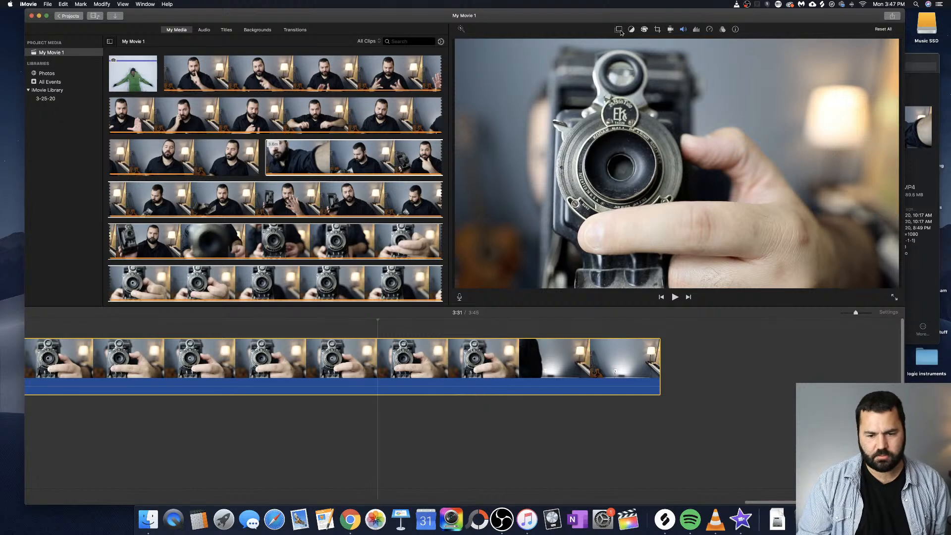
pyautogui.click(630, 30)
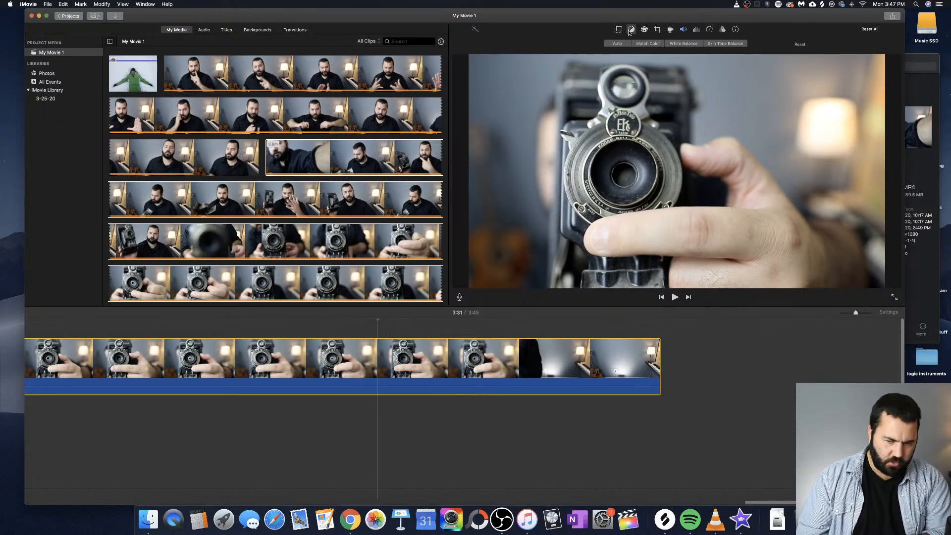
pyautogui.click(658, 30)
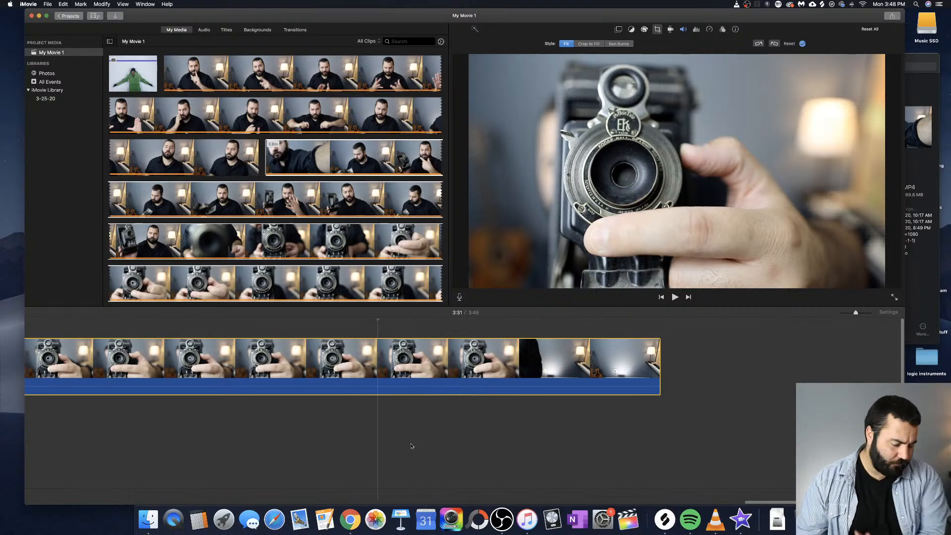
# Return to the start of the timeline and set the playhead at 0:09, ahead of the first title
pyautogui.scroll(1, 412, 447)
pyautogui.hscroll(-15, 411, 447)
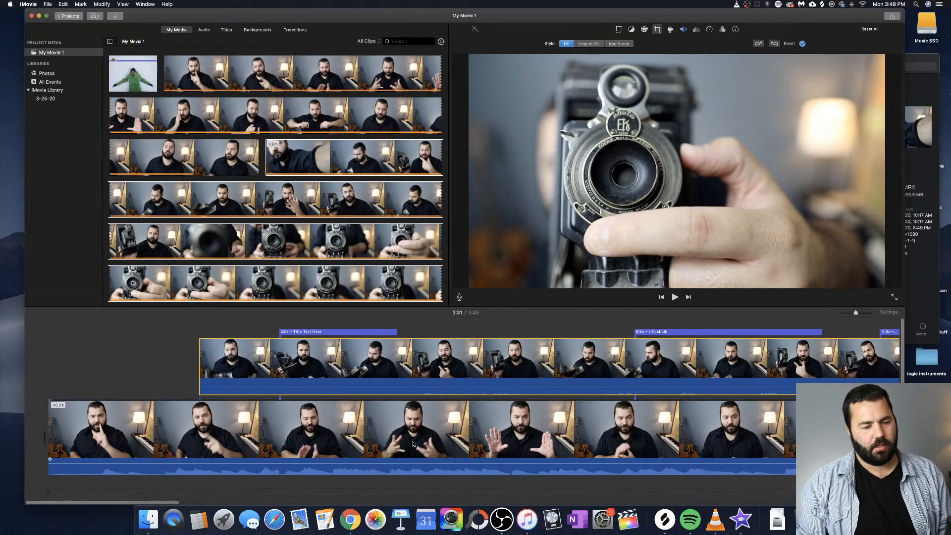
pyautogui.click(238, 321)
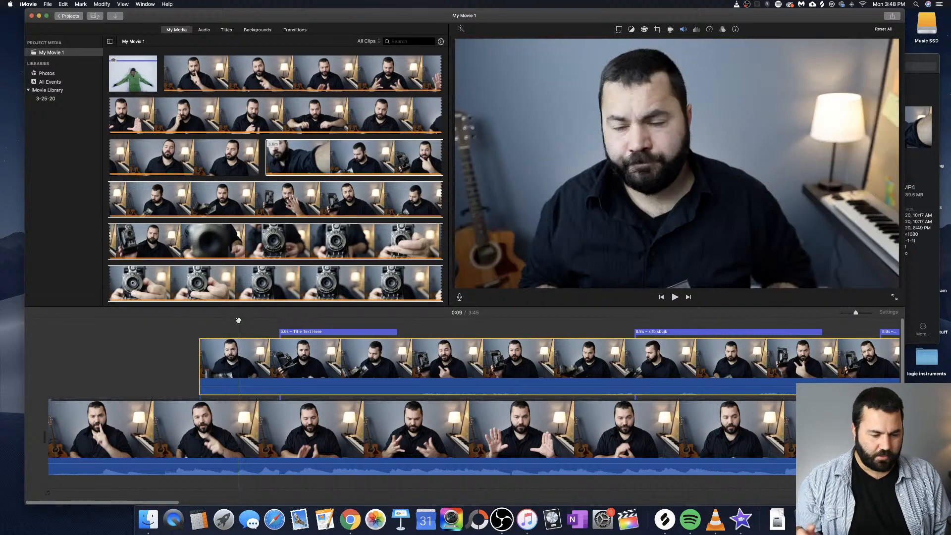